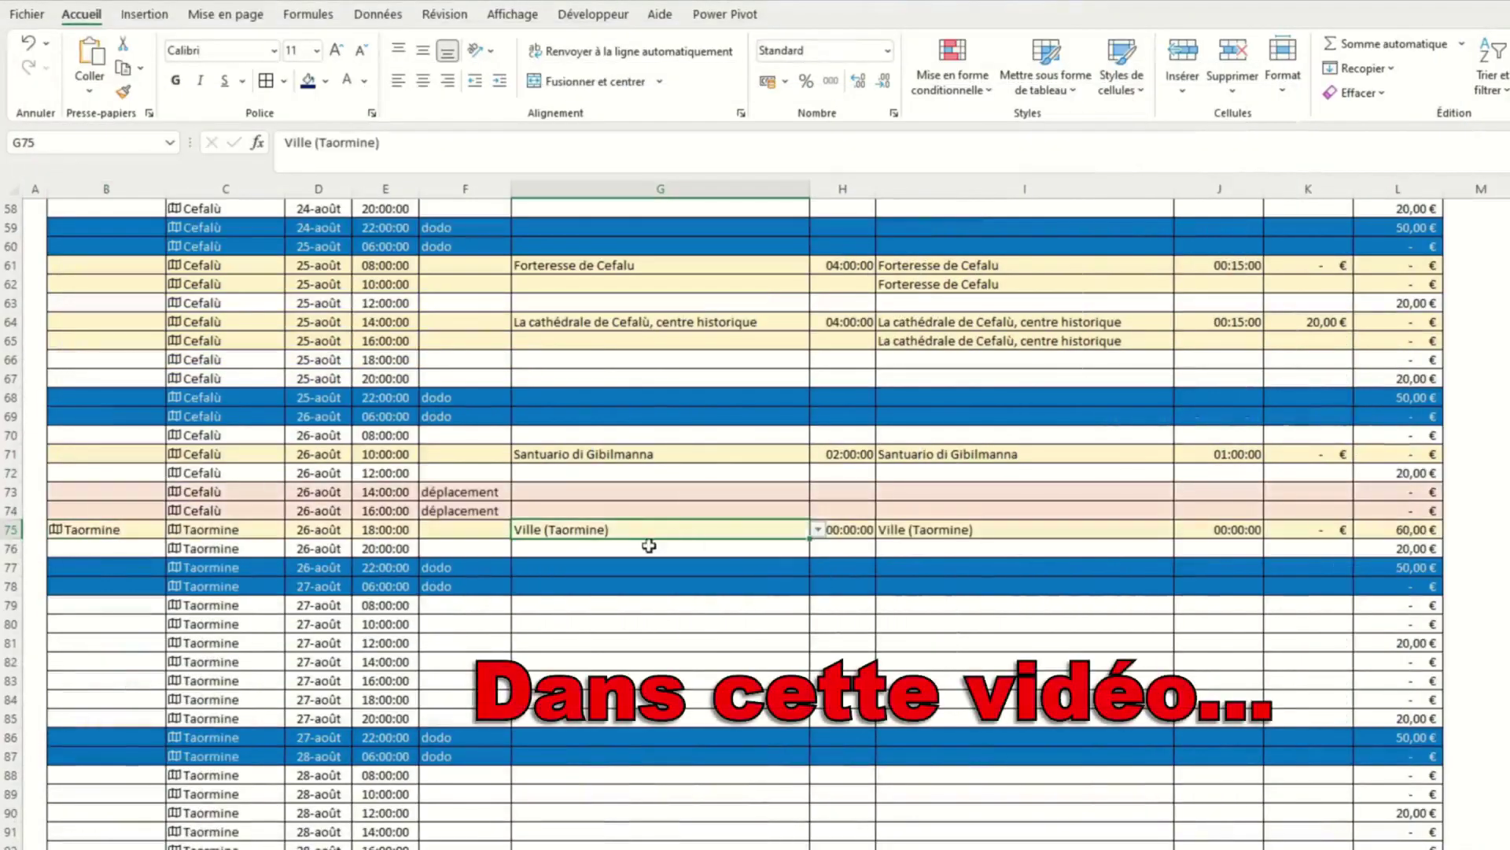
Set row 75's arrival city to Taormine from its dropdown.
{"action": "left_click", "coordinate": [795, 625]}
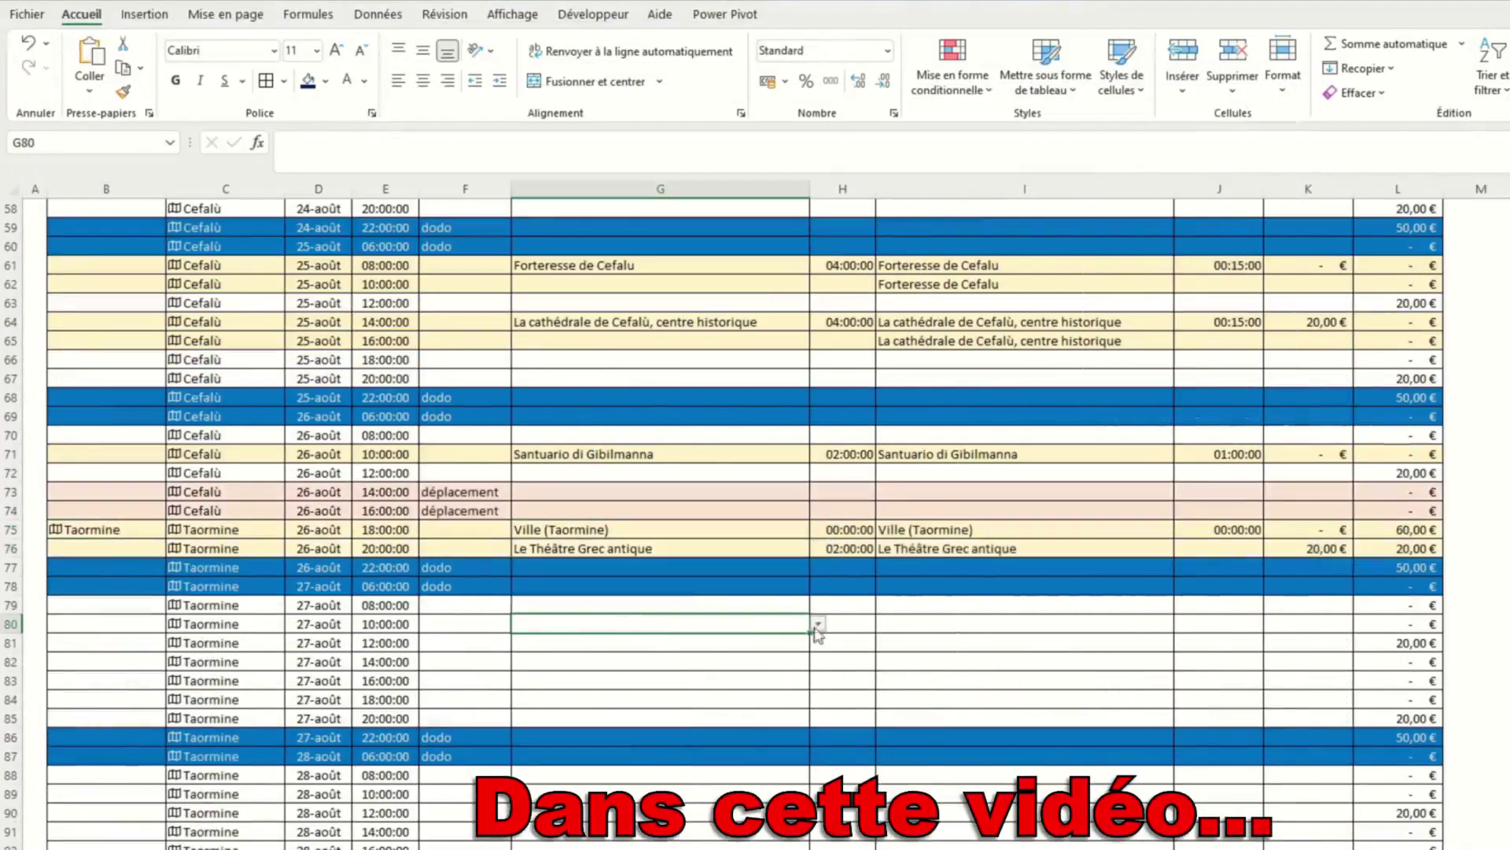
{"action": "left_click", "coordinate": [708, 775]}
{"action": "scroll", "coordinate": [818, 551], "scroll_direction": "down", "scroll_amount": 4}
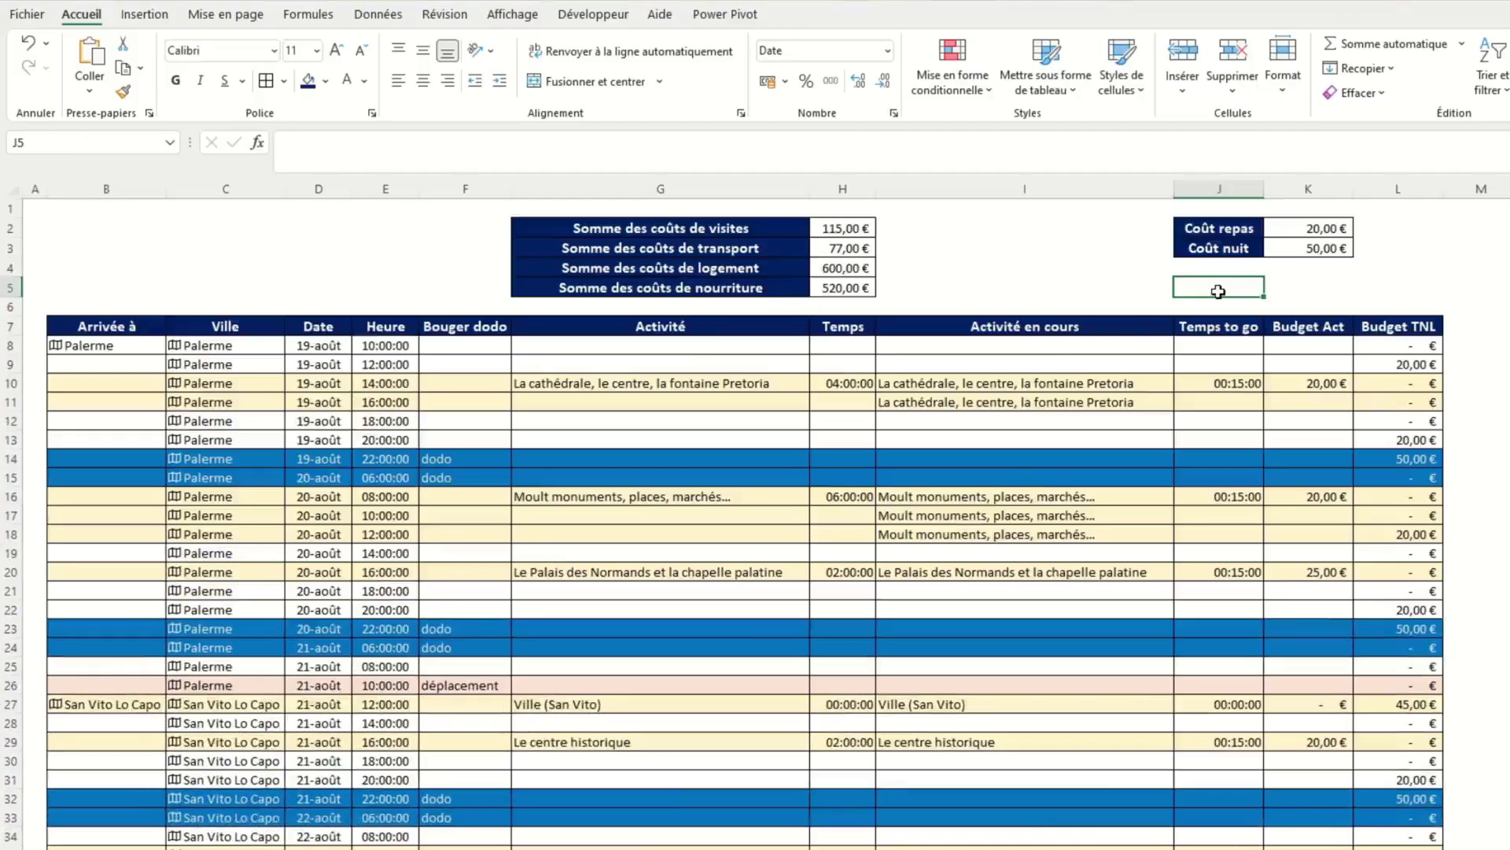
{"action": "scroll", "coordinate": [519, 529], "scroll_direction": "down", "scroll_amount": 9}
{"action": "scroll", "coordinate": [223, 391], "scroll_direction": "down", "scroll_amount": 4}
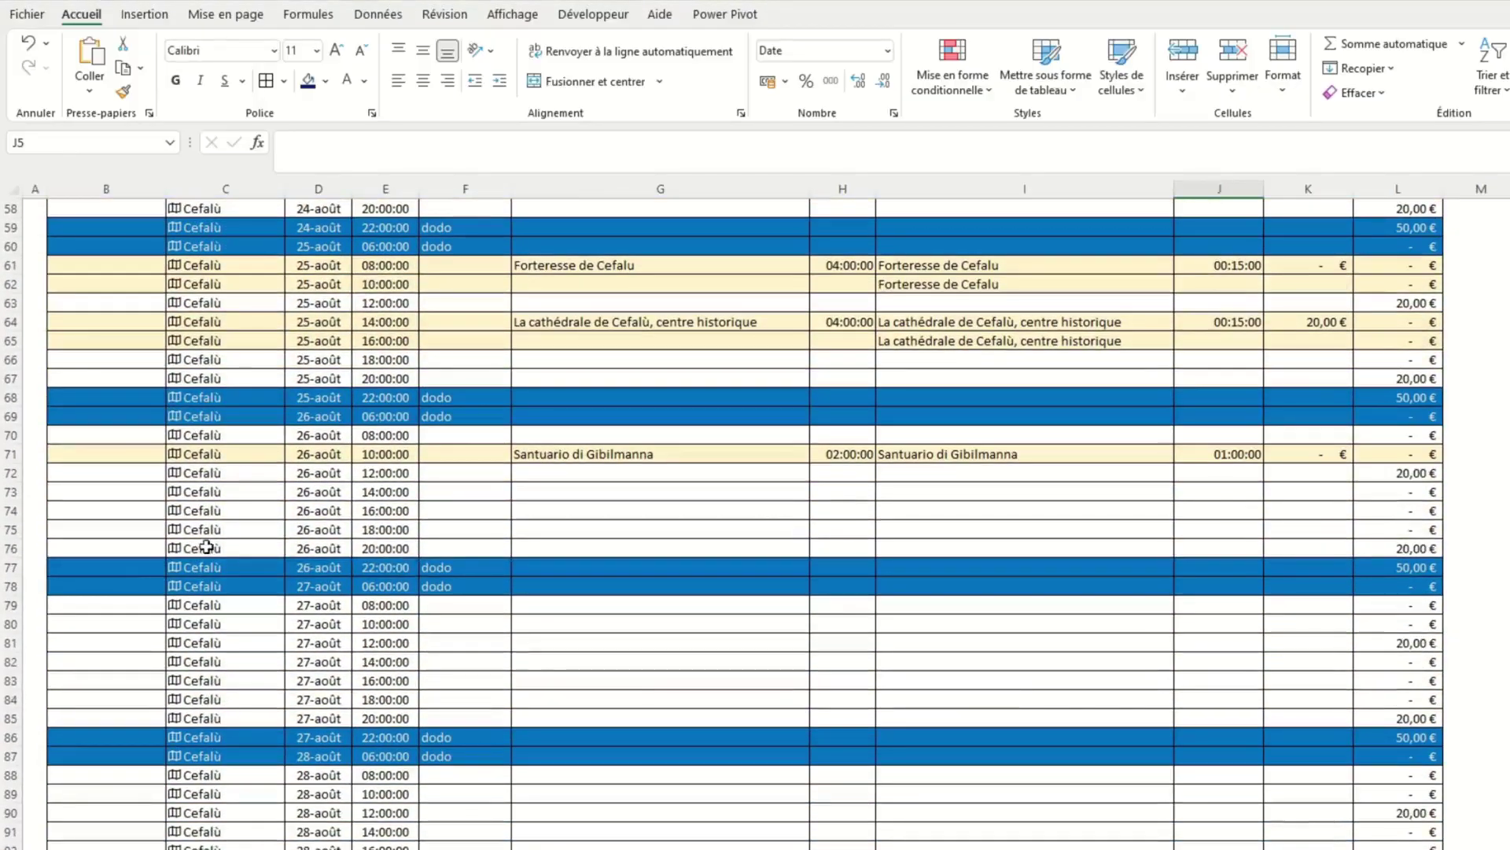
{"action": "left_click", "coordinate": [118, 529]}
{"action": "left_click", "coordinate": [158, 529]}
Plan Ville (Taormine) for row 75 and Le Théâtre Grec antique for row 76.
{"action": "left_click", "coordinate": [118, 606]}
{"action": "left_click", "coordinate": [718, 530]}
{"action": "left_click", "coordinate": [818, 529]}
{"action": "left_click", "coordinate": [755, 546]}
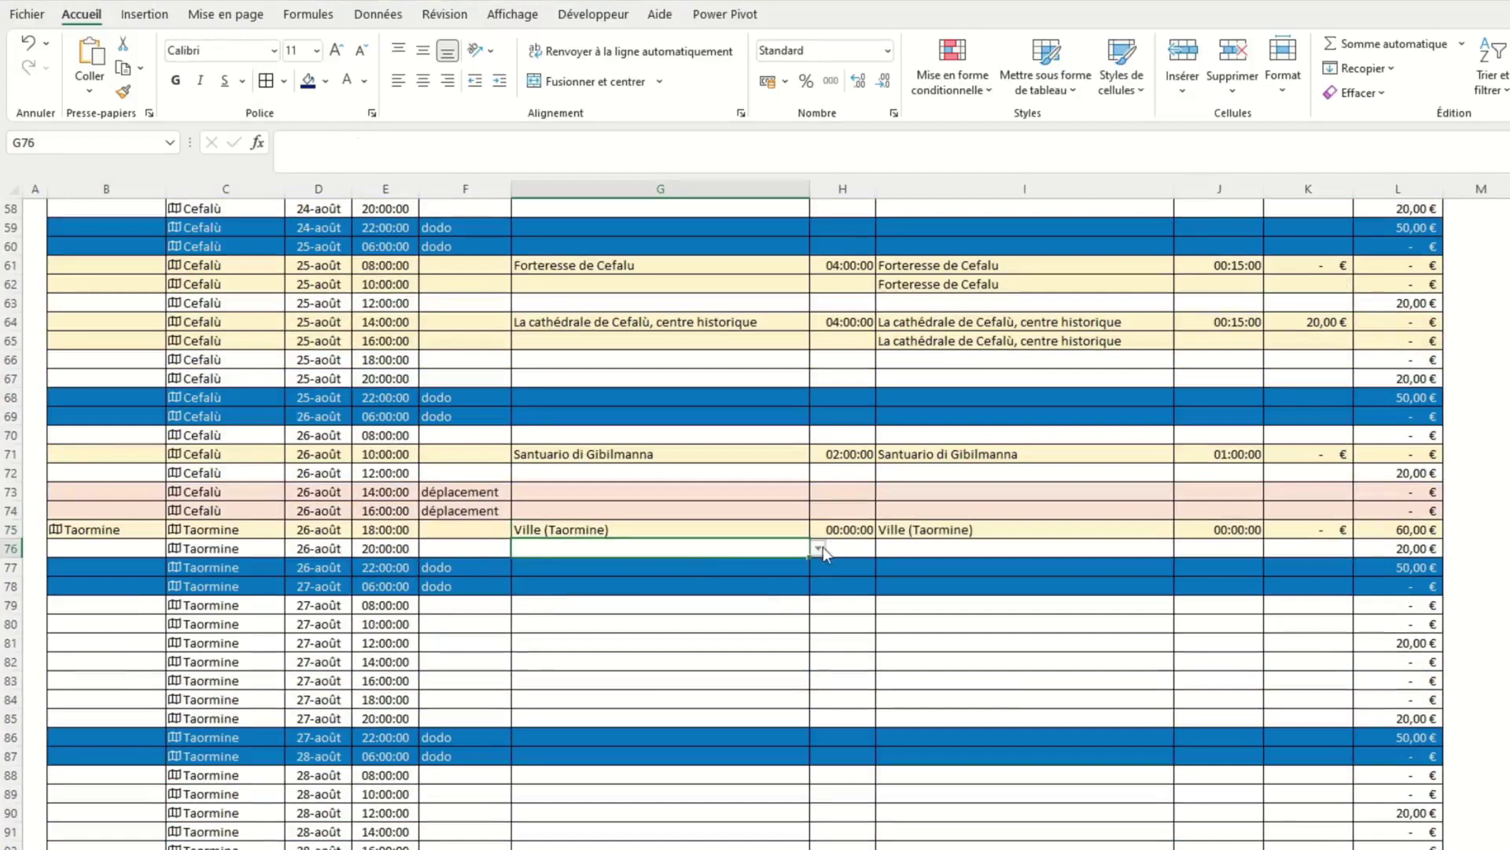
{"action": "left_click", "coordinate": [695, 601]}
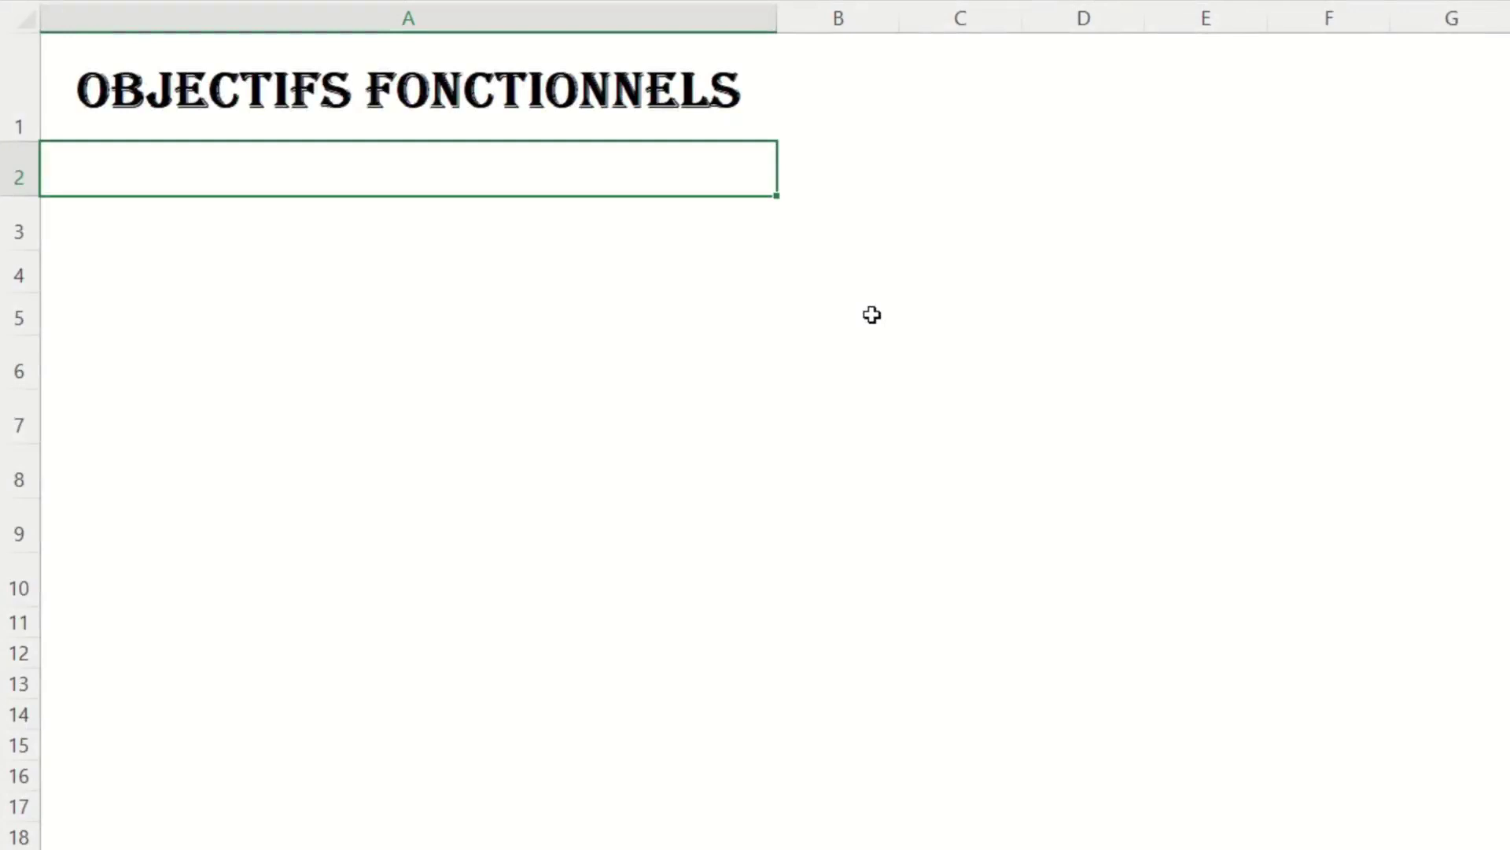
Enter the objectives 'Déroulé du séjour, ordre des visites', 'Détail journalier :' and 'Transports'.
{"action": "type", "text": "Déroulé du séjour, ordre des v"}
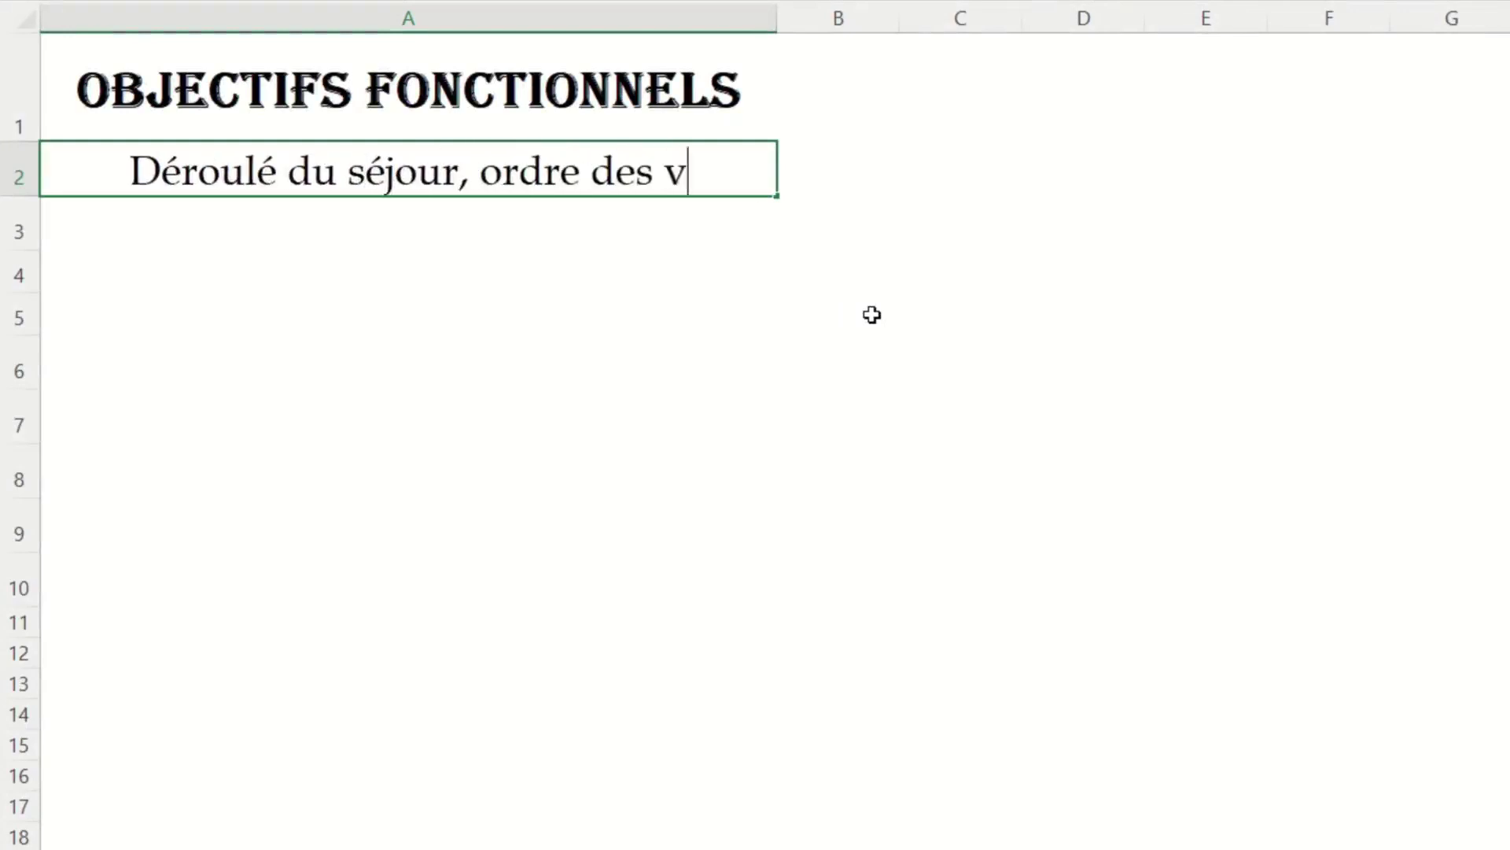
{"action": "type", "text": "isites"}
{"action": "key", "text": "Return"}
{"action": "type", "text": "Détail journalier :"}
{"action": "key", "text": "Return"}
{"action": "type", "text": "nsports"}
{"action": "key", "text": "Return"}
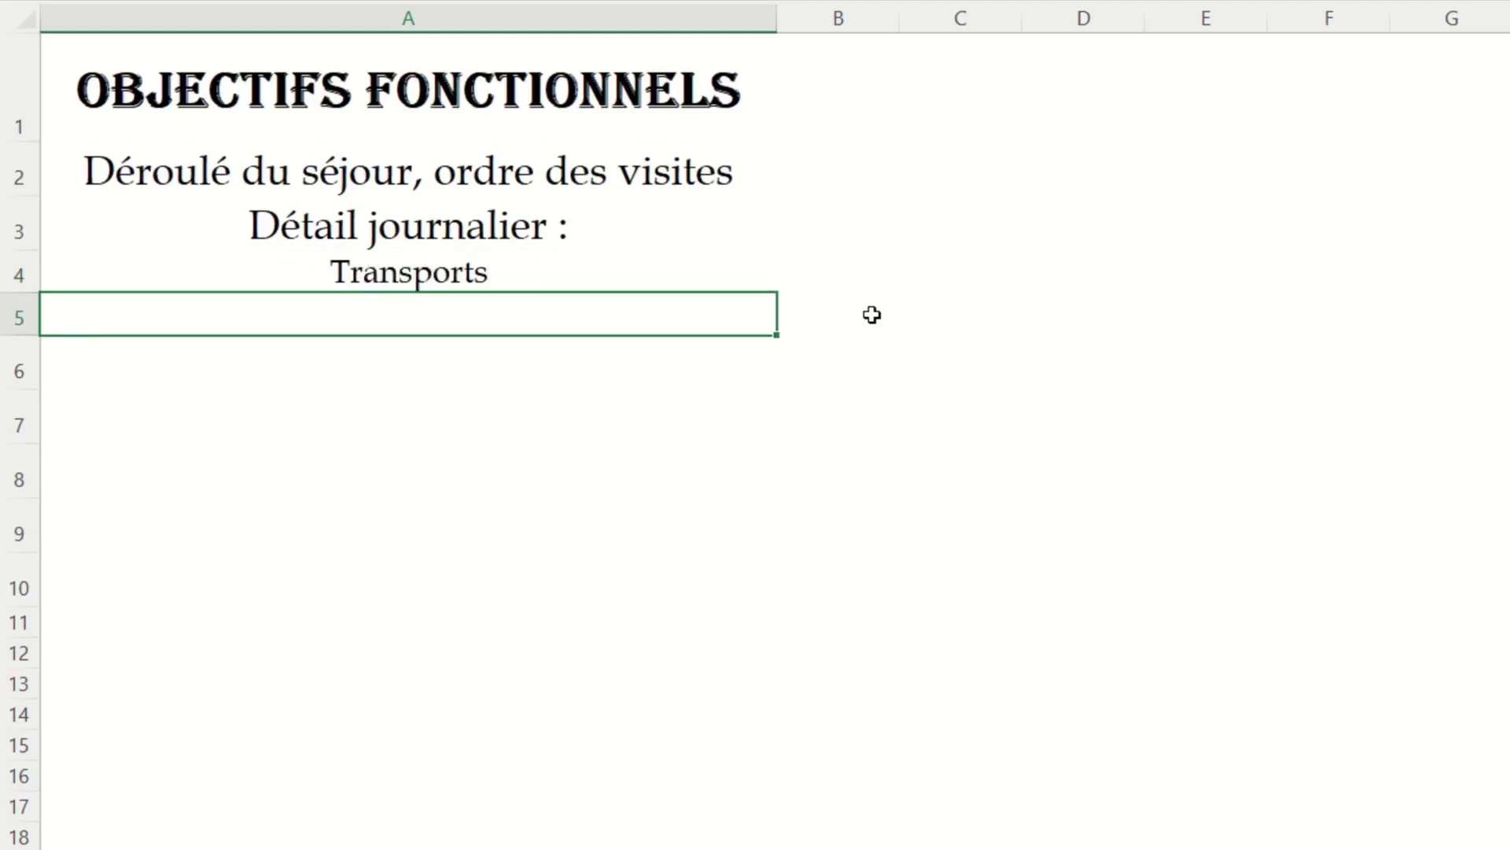
{"action": "type", "text": "Activités"}
Add the Activités, 'Temps nécessaire à chaque chose' and 'Coût des activités et transports' lines.
{"action": "key", "text": "Return"}
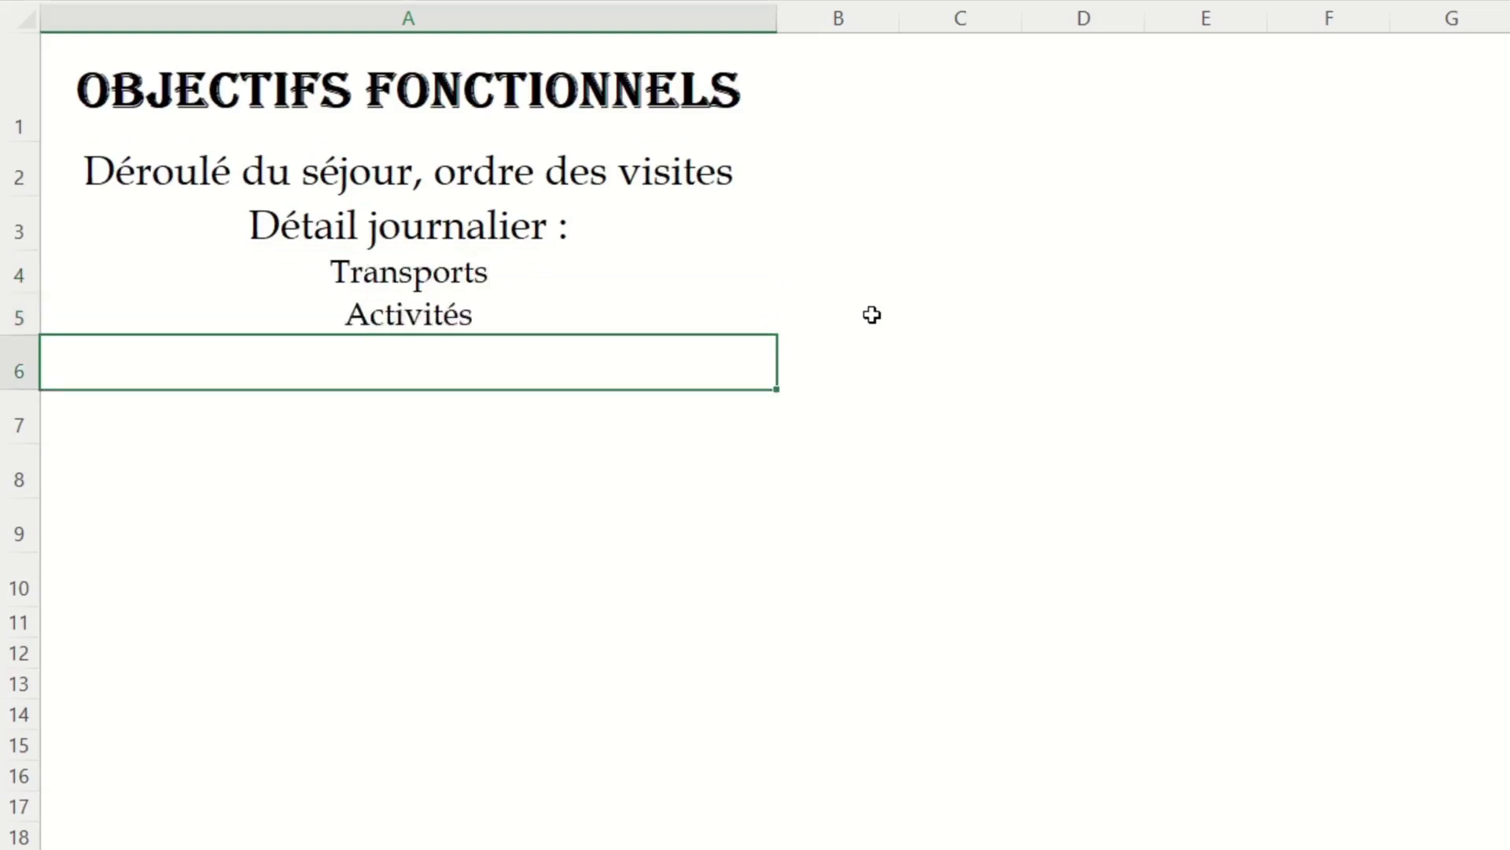
{"action": "type", "text": "Temps nécessaire à"}
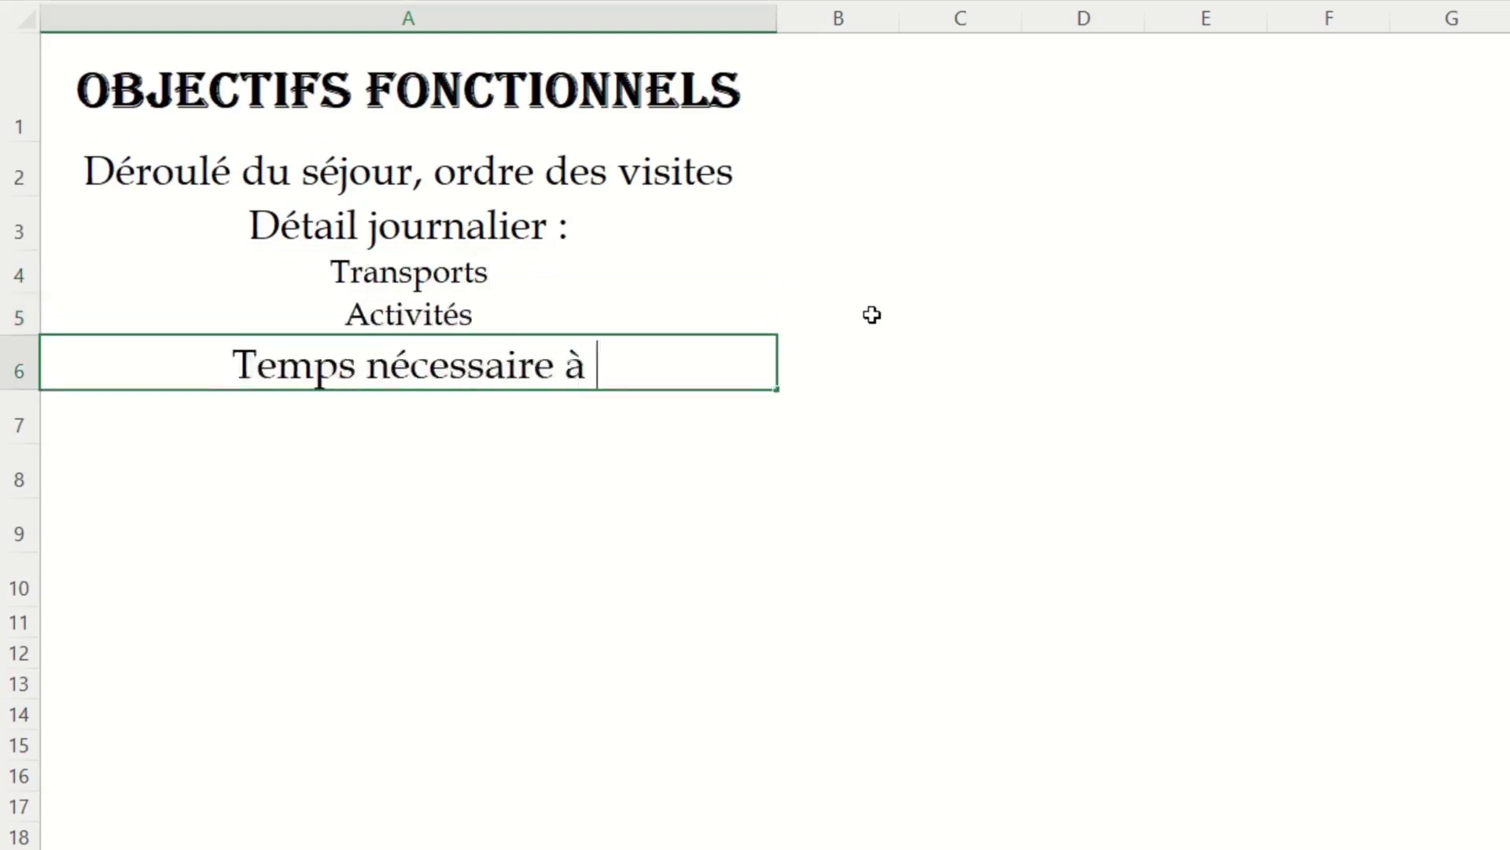
{"action": "type", "text": " chaque chose"}
{"action": "key", "text": "Return"}
{"action": "type", "text": "ût des activités et transports"}
{"action": "key", "text": "Return"}
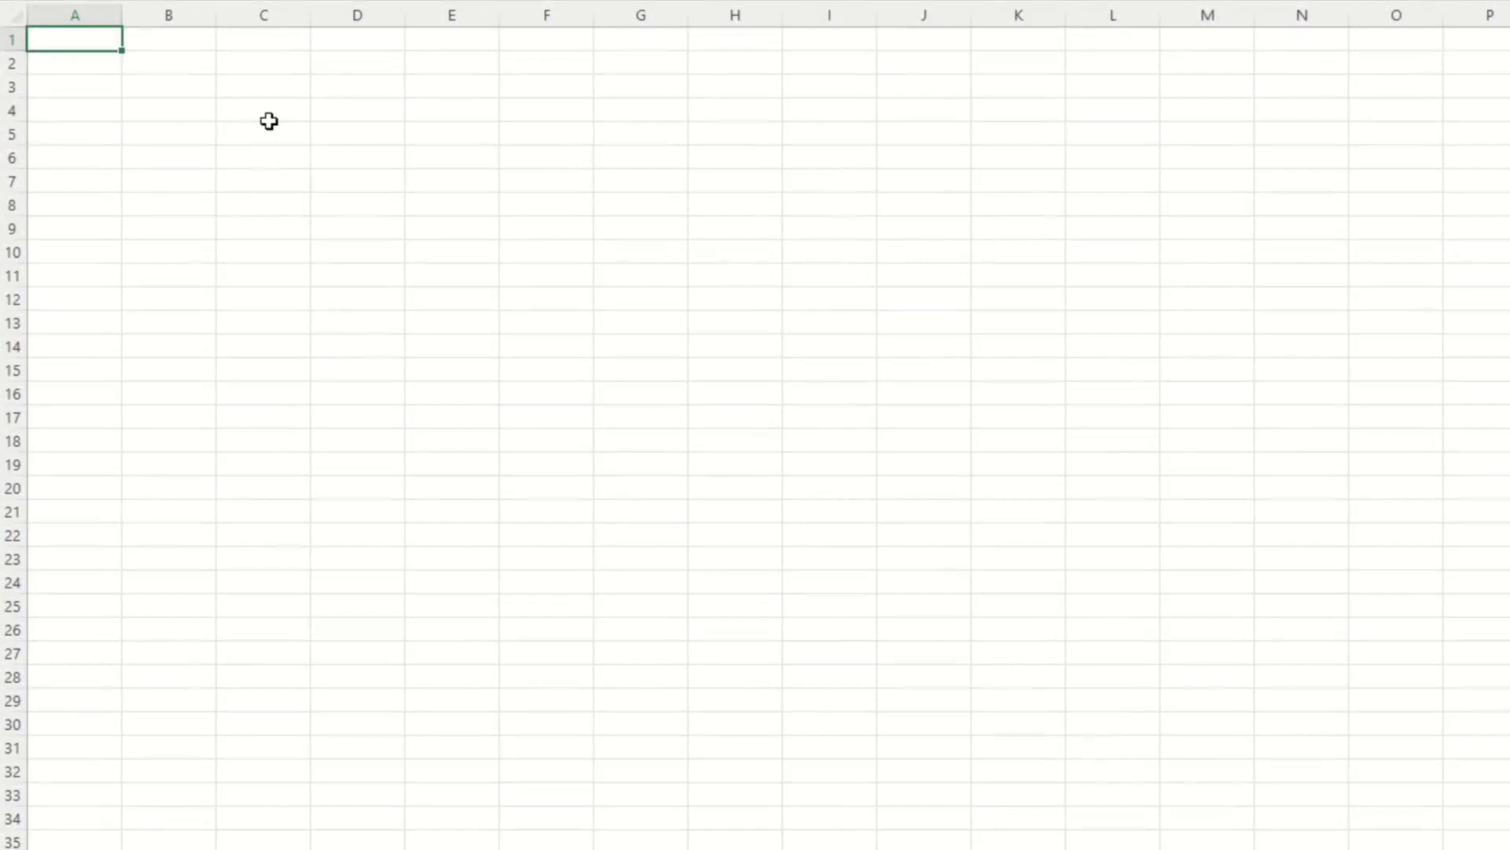
Enter the headers Villes, Activités, Durée and Budget in row 1.
{"action": "key", "text": "Tab"}
{"action": "type", "text": "Activités"}
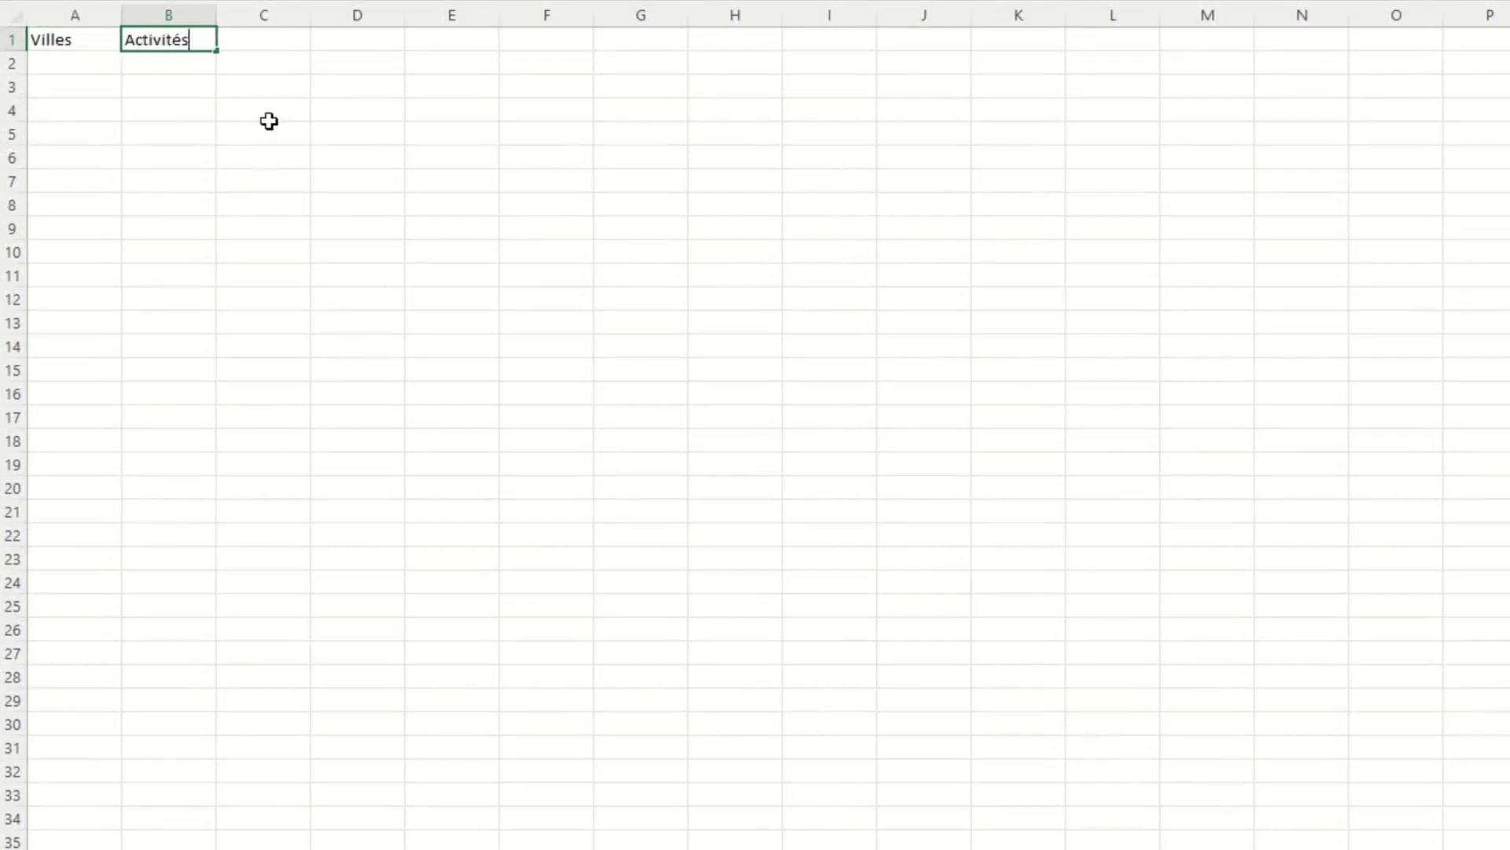
{"action": "key", "text": "Tab"}
{"action": "type", "text": "Durée"}
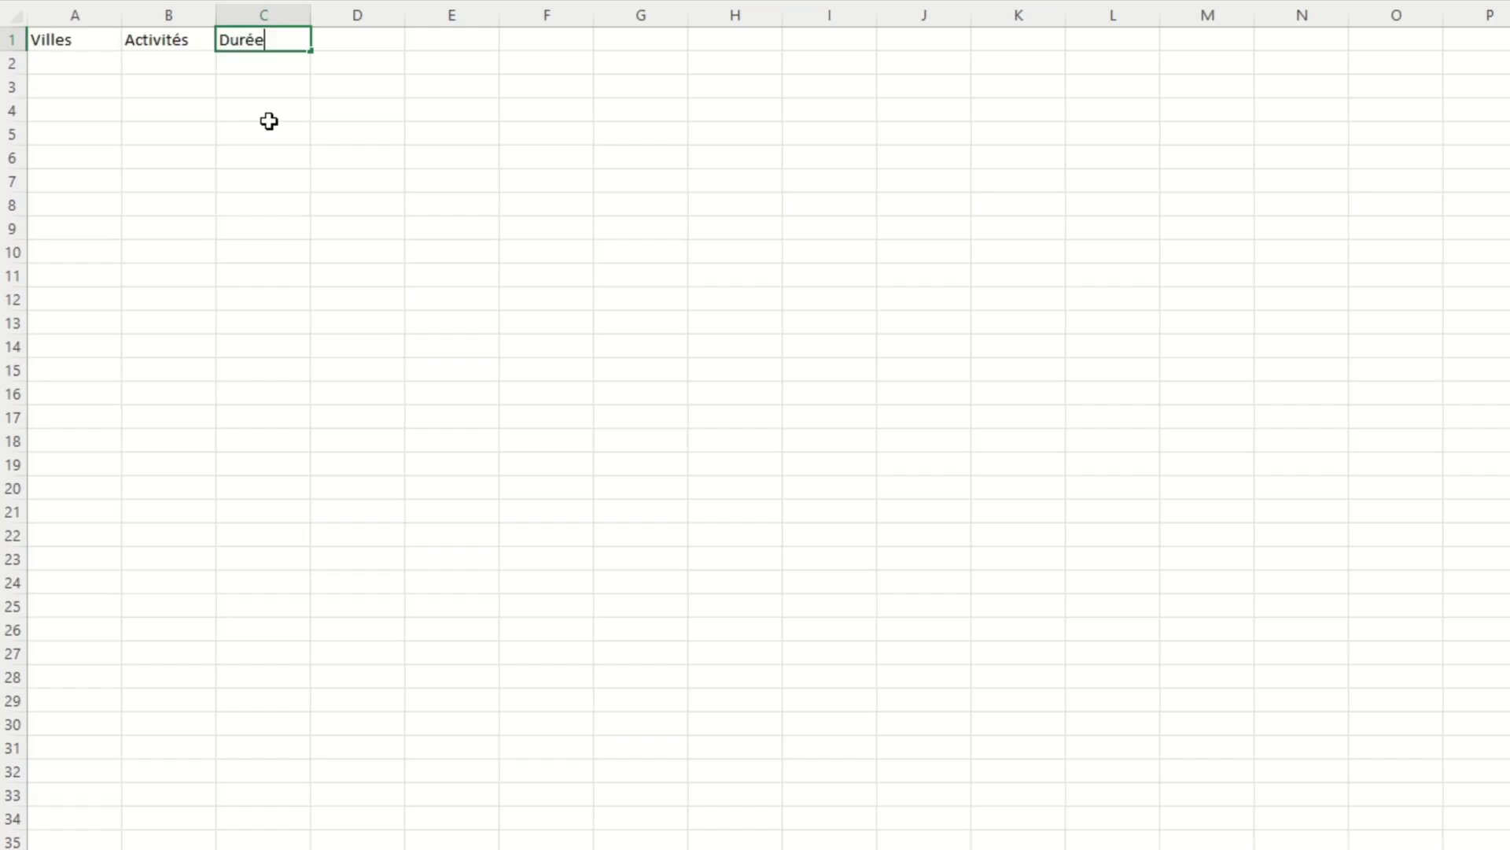
{"action": "key", "text": "Tab"}
{"action": "type", "text": "Budget"}
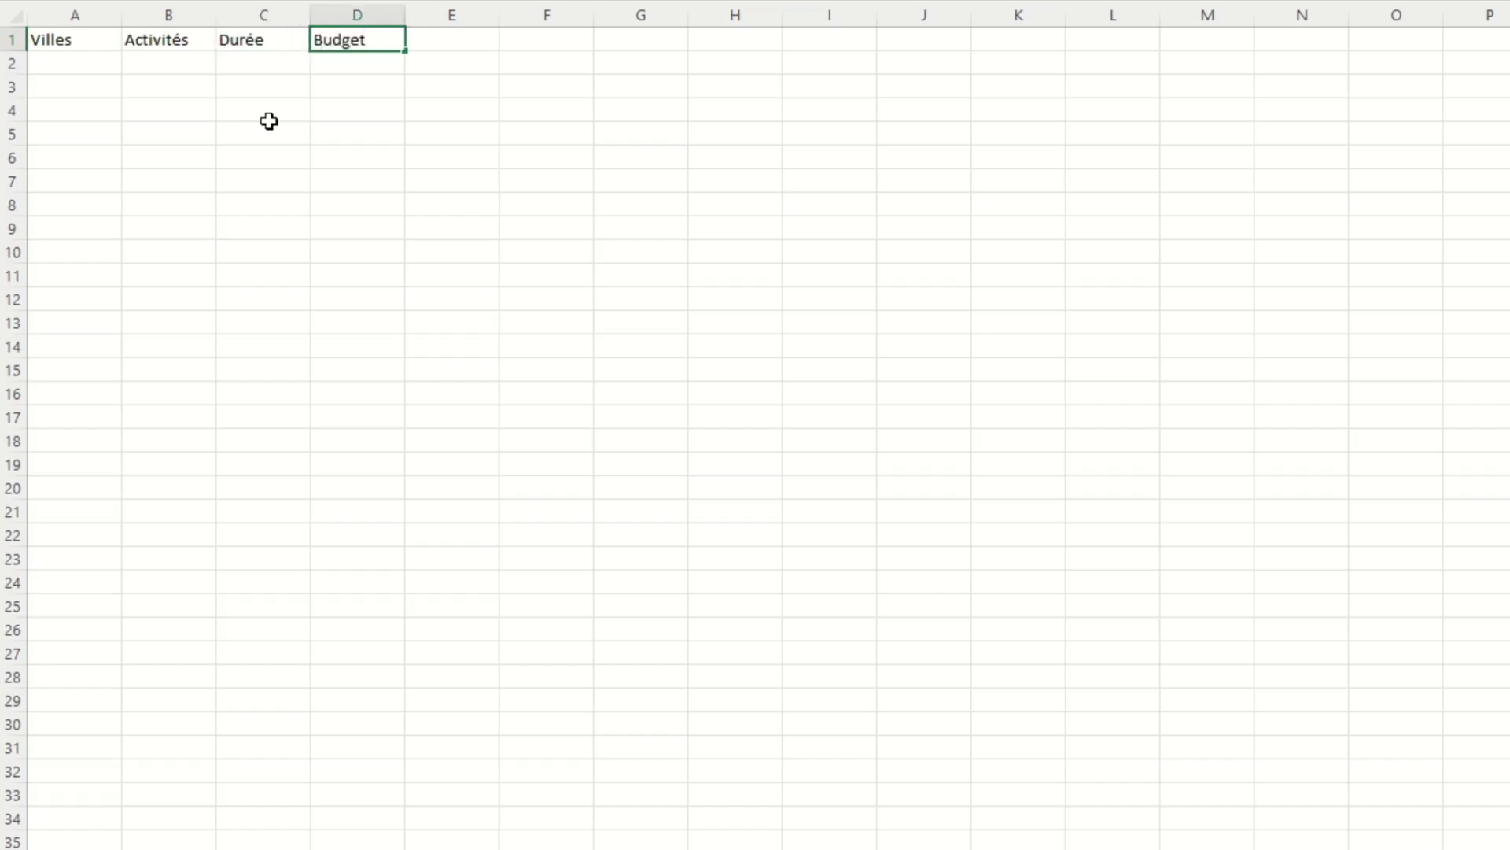
{"action": "key", "text": "Return"}
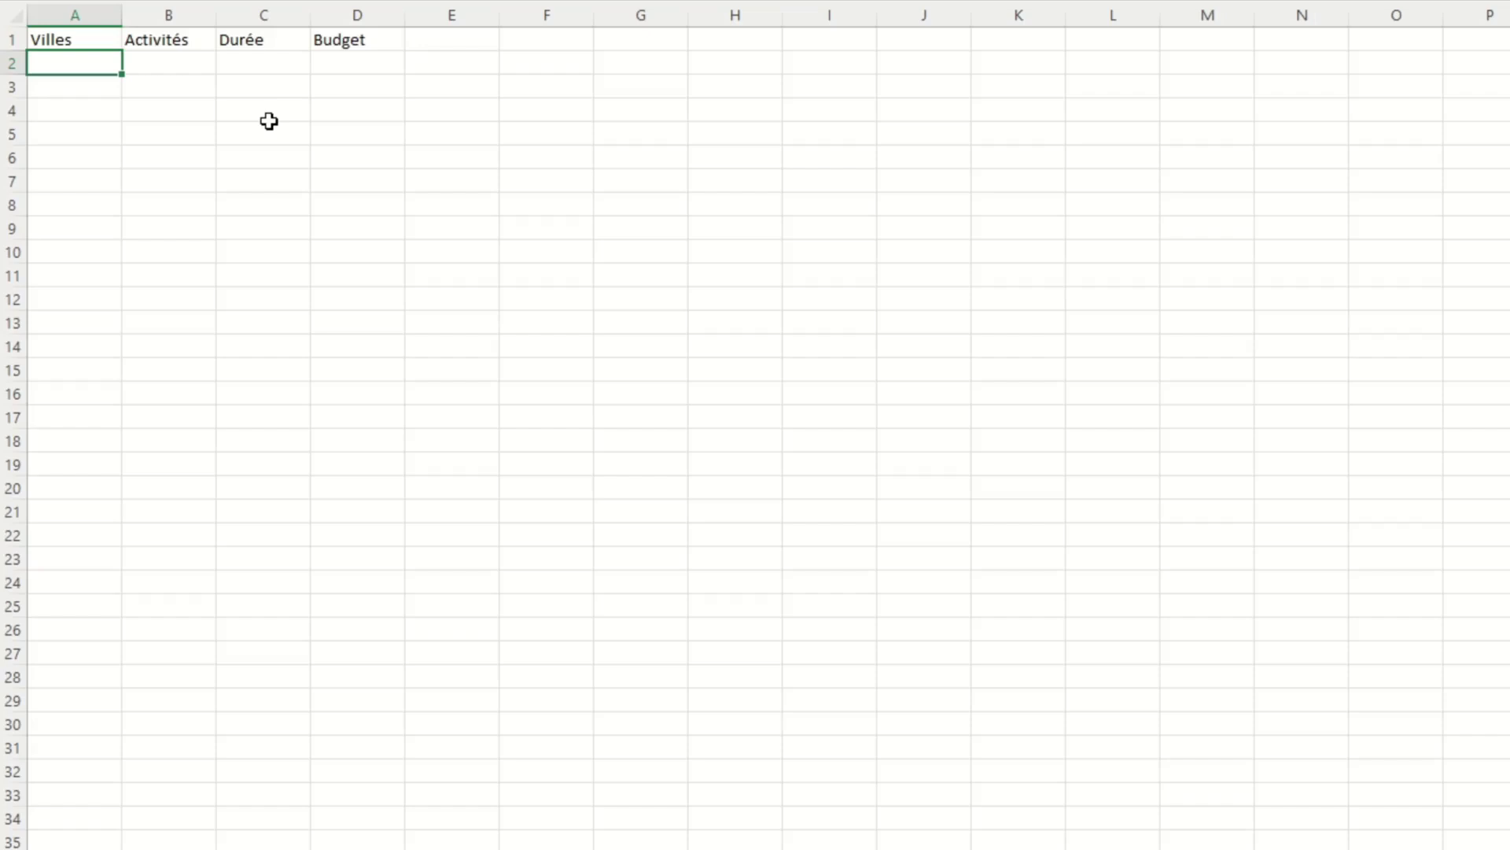
List the eight Sicilian cities as Geography data types and widen column A to fit.
{"action": "type", "text": "Syracuse Segeste San Vito Lo Capo Palerme Cefalù"}
{"action": "left_click", "coordinate": [260, 188]}
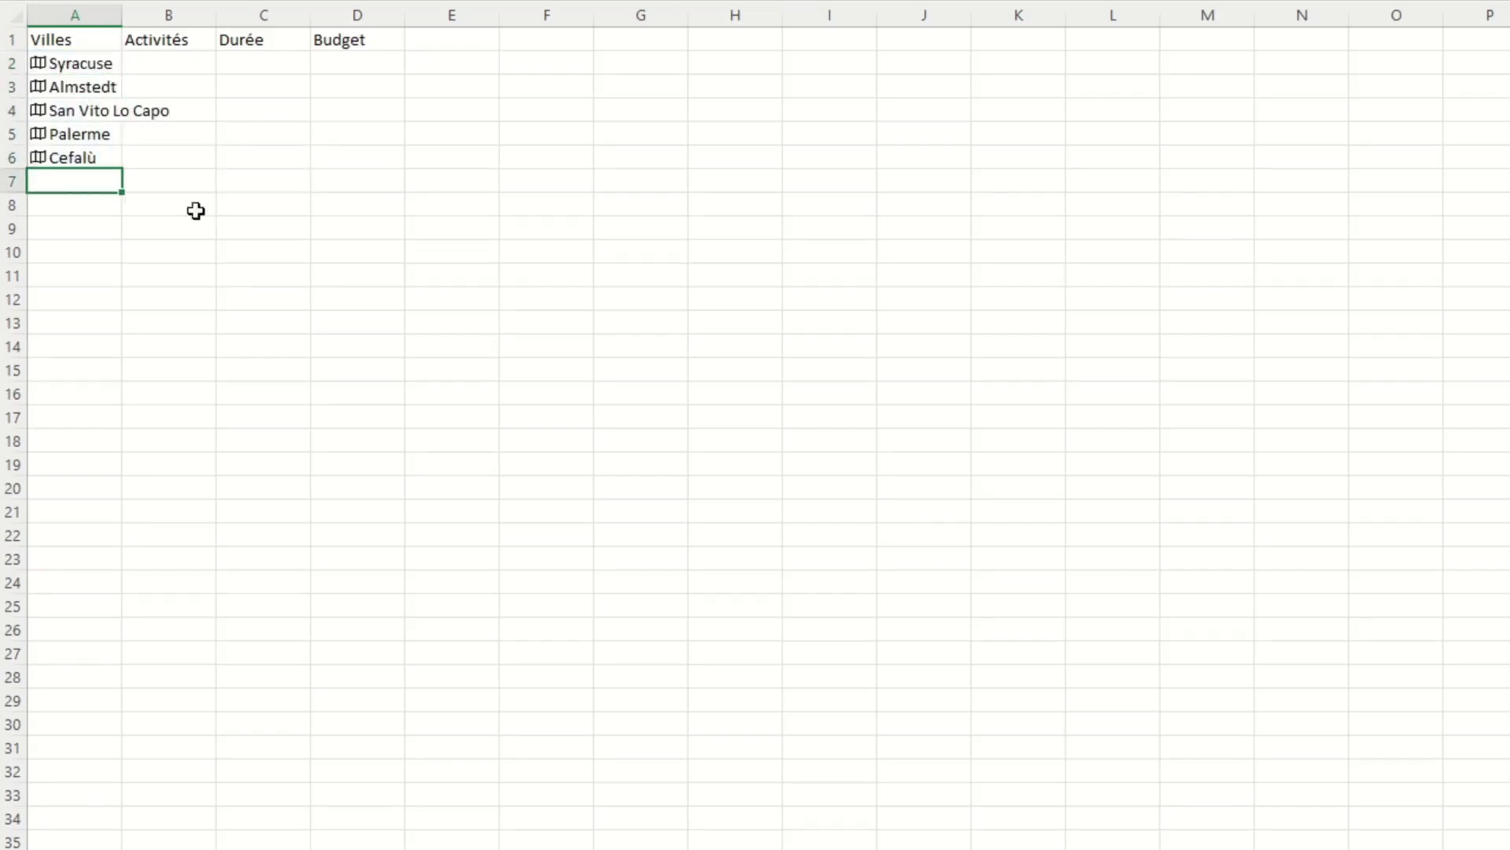
{"action": "type", "text": "Taormine Agrigente Aetna"}
{"action": "double_click", "coordinate": [122, 12]}
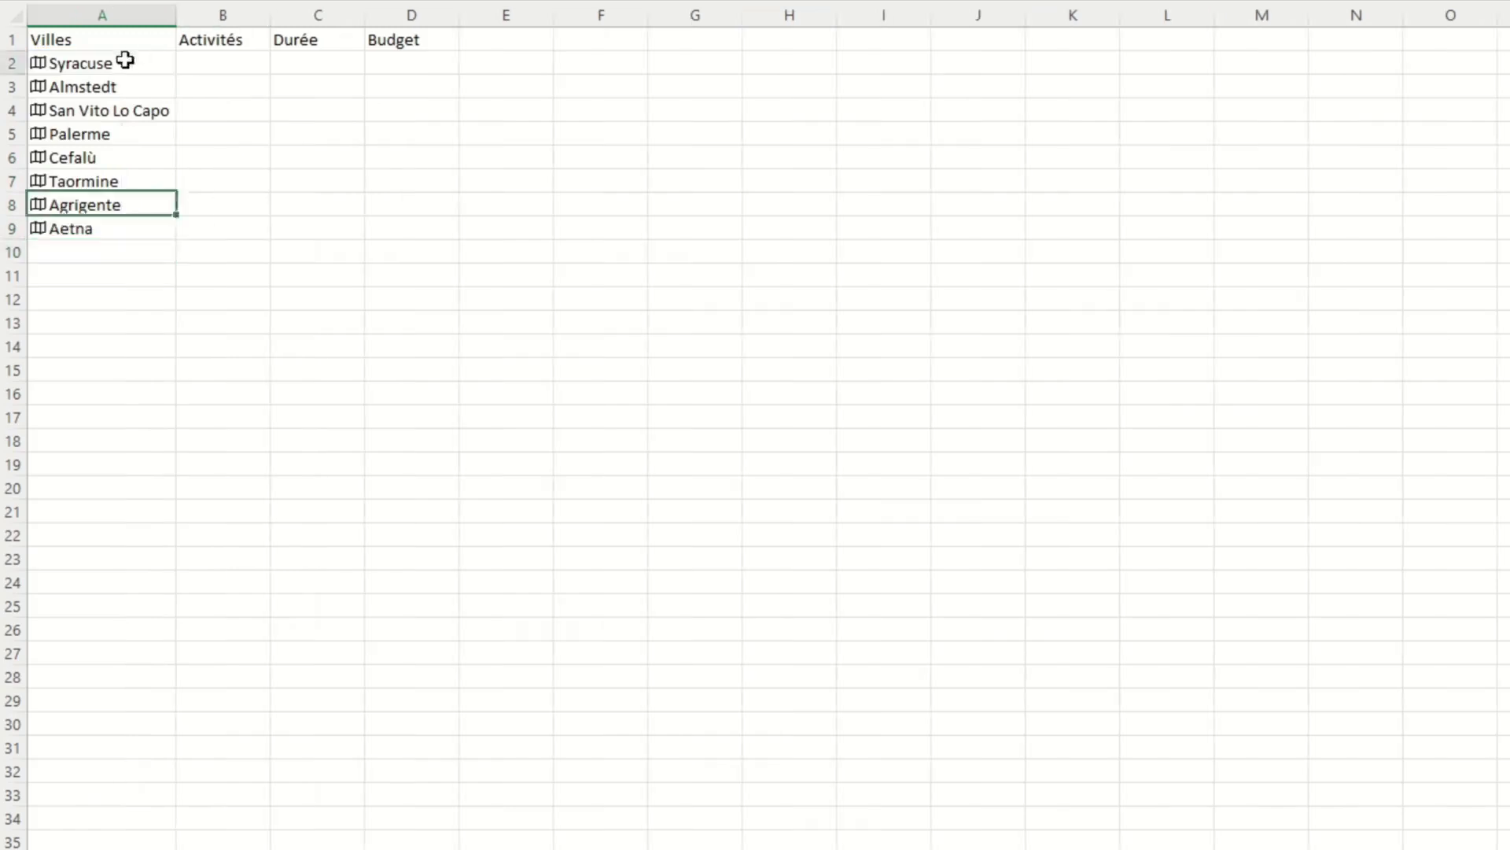
Paste the eight cities transposed across row 1 from E1, leaving a blank column beside each.
{"action": "left_click_drag", "start_coordinate": [125, 62], "coordinate": [112, 236]}
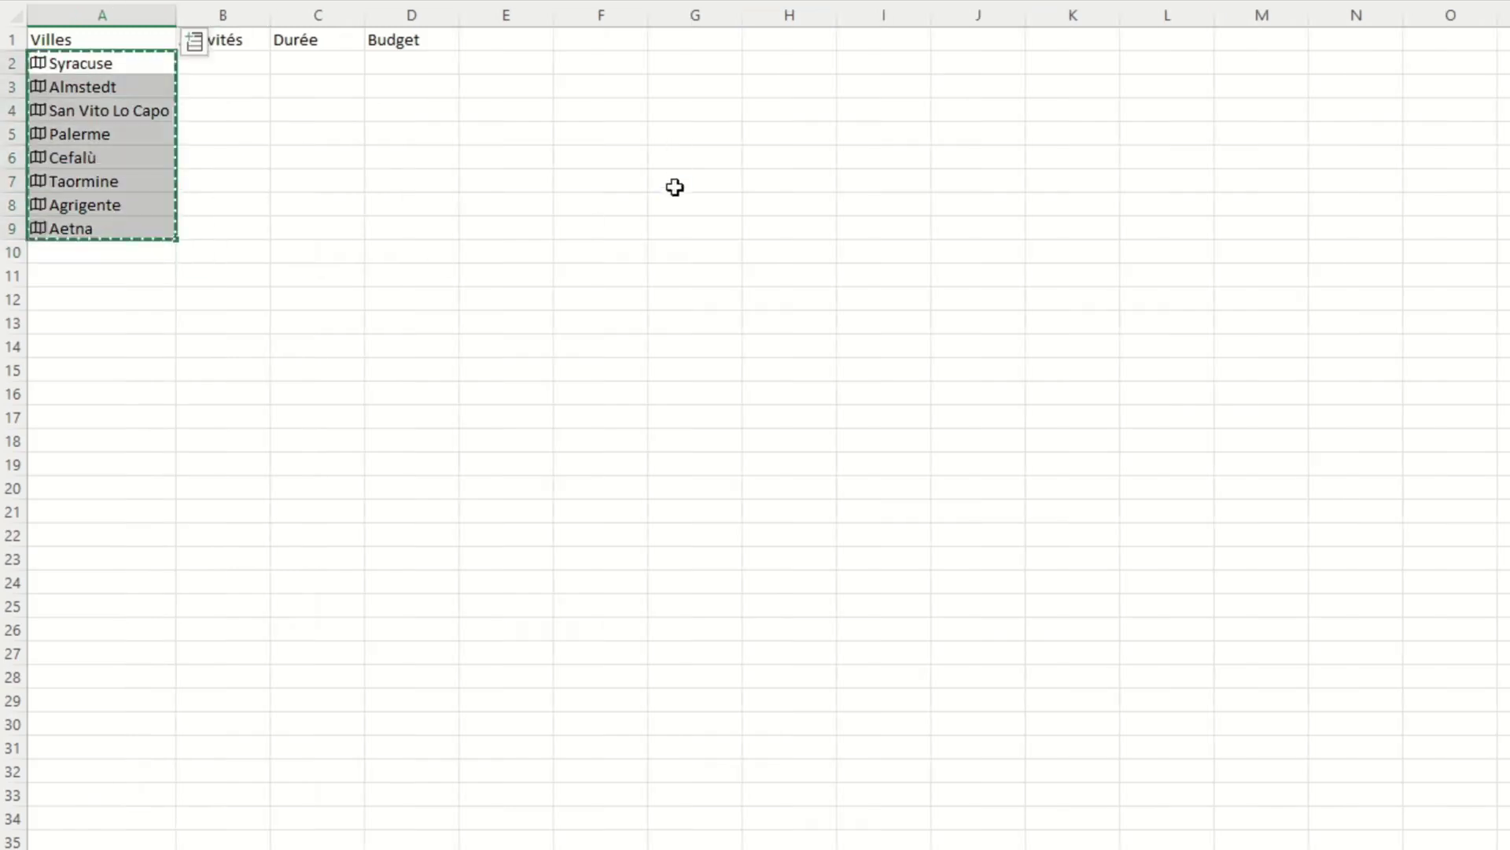
{"action": "right_click", "coordinate": [510, 39]}
{"action": "left_click", "coordinate": [661, 165]}
{"action": "left_click", "coordinate": [592, 84]}
{"action": "left_click", "coordinate": [1167, 15], "text": "ctrl"}
{"action": "key", "text": "ctrl+plus"}
Add Durée and Budget beneath Syracuse and centre Syracuse across both columns.
{"action": "left_click_drag", "start_coordinate": [506, 39], "coordinate": [580, 32]}
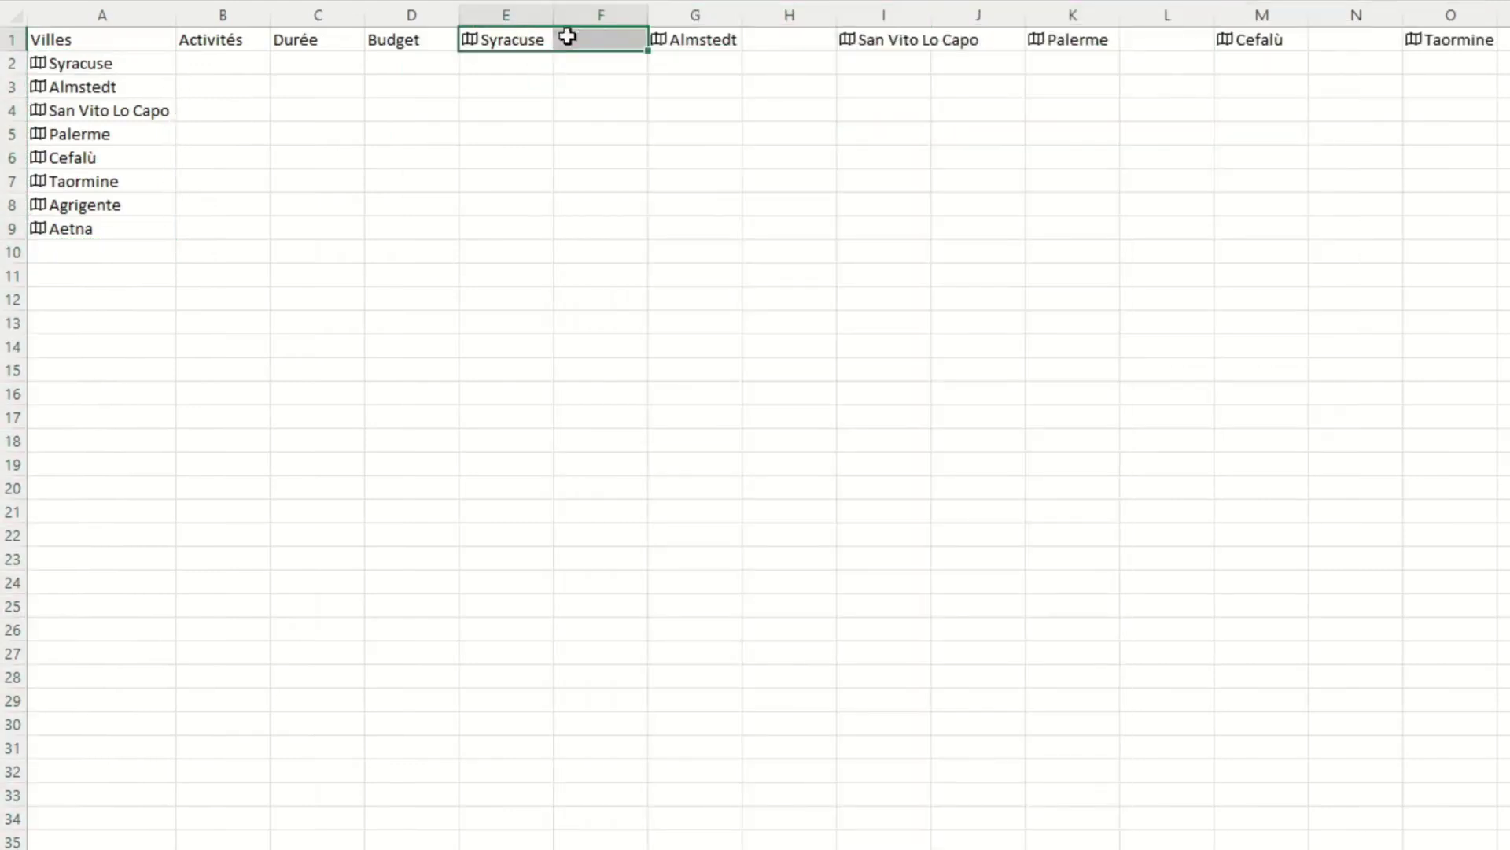
{"action": "right_click", "coordinate": [91, 39]}
{"action": "left_click", "coordinate": [135, 270]}
{"action": "type", "text": "Durée\tBudget"}
{"action": "right_click", "coordinate": [575, 34]}
{"action": "left_click", "coordinate": [641, 607]}
Copy the Syracuse header layout to every other city's column pair.
{"action": "left_click_drag", "start_coordinate": [506, 39], "coordinate": [601, 63]}
{"action": "key", "text": "ctrl+c"}
{"action": "left_click_drag", "start_coordinate": [696, 39], "coordinate": [1112, 58]}
{"action": "key", "text": "ctrl+v"}
{"action": "left_click", "coordinate": [412, 134]}
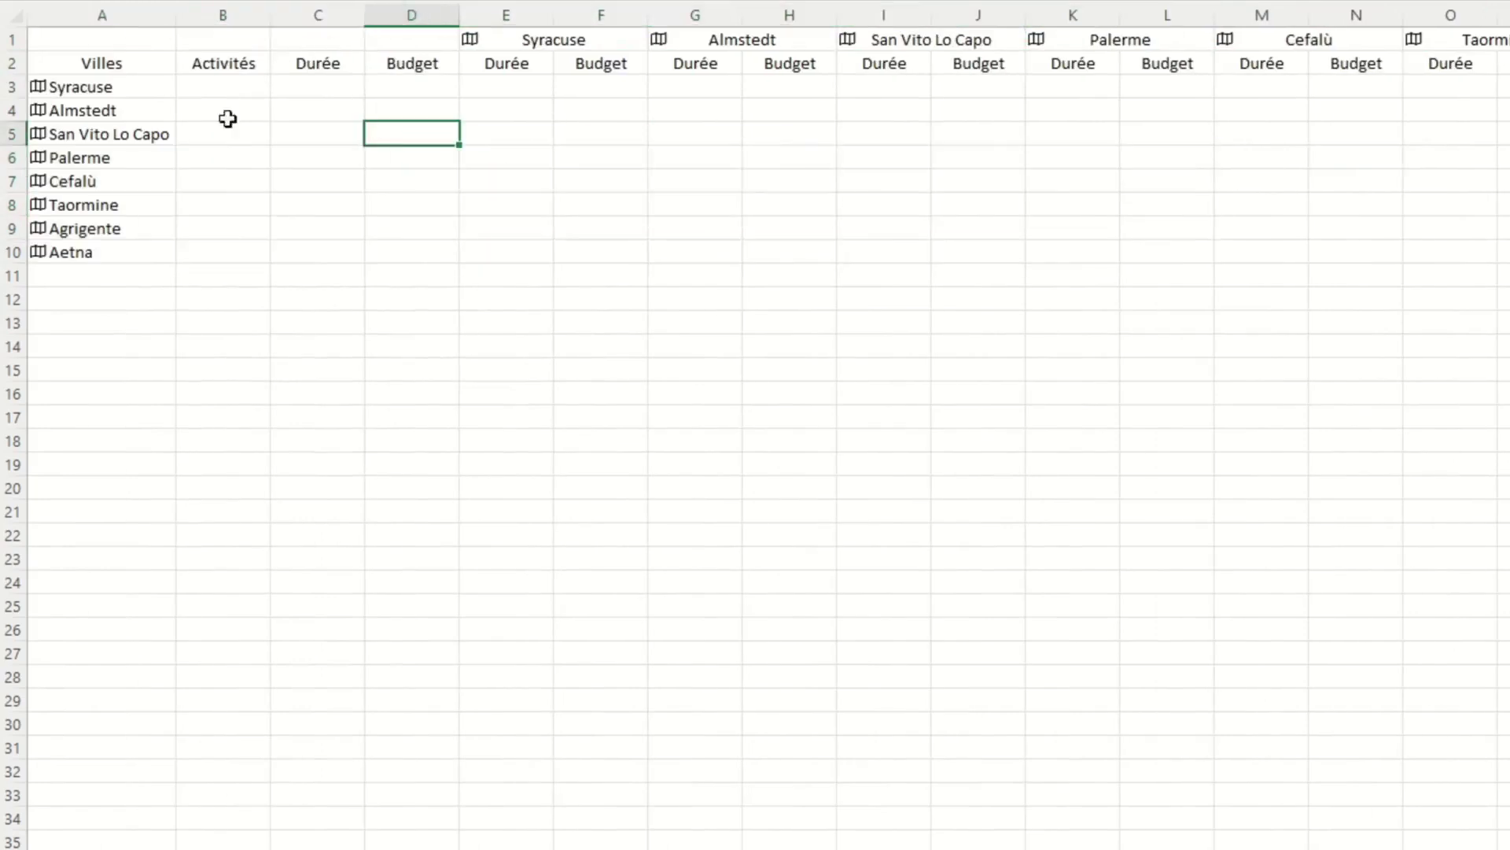
Apply All Borders to the whole city grid.
{"action": "left_click_drag", "start_coordinate": [102, 63], "coordinate": [1499, 251]}
{"action": "key", "text": "alt+h"}
{"action": "key", "text": "b"}
{"action": "key", "text": "a"}
{"action": "left_click", "coordinate": [453, 299]}
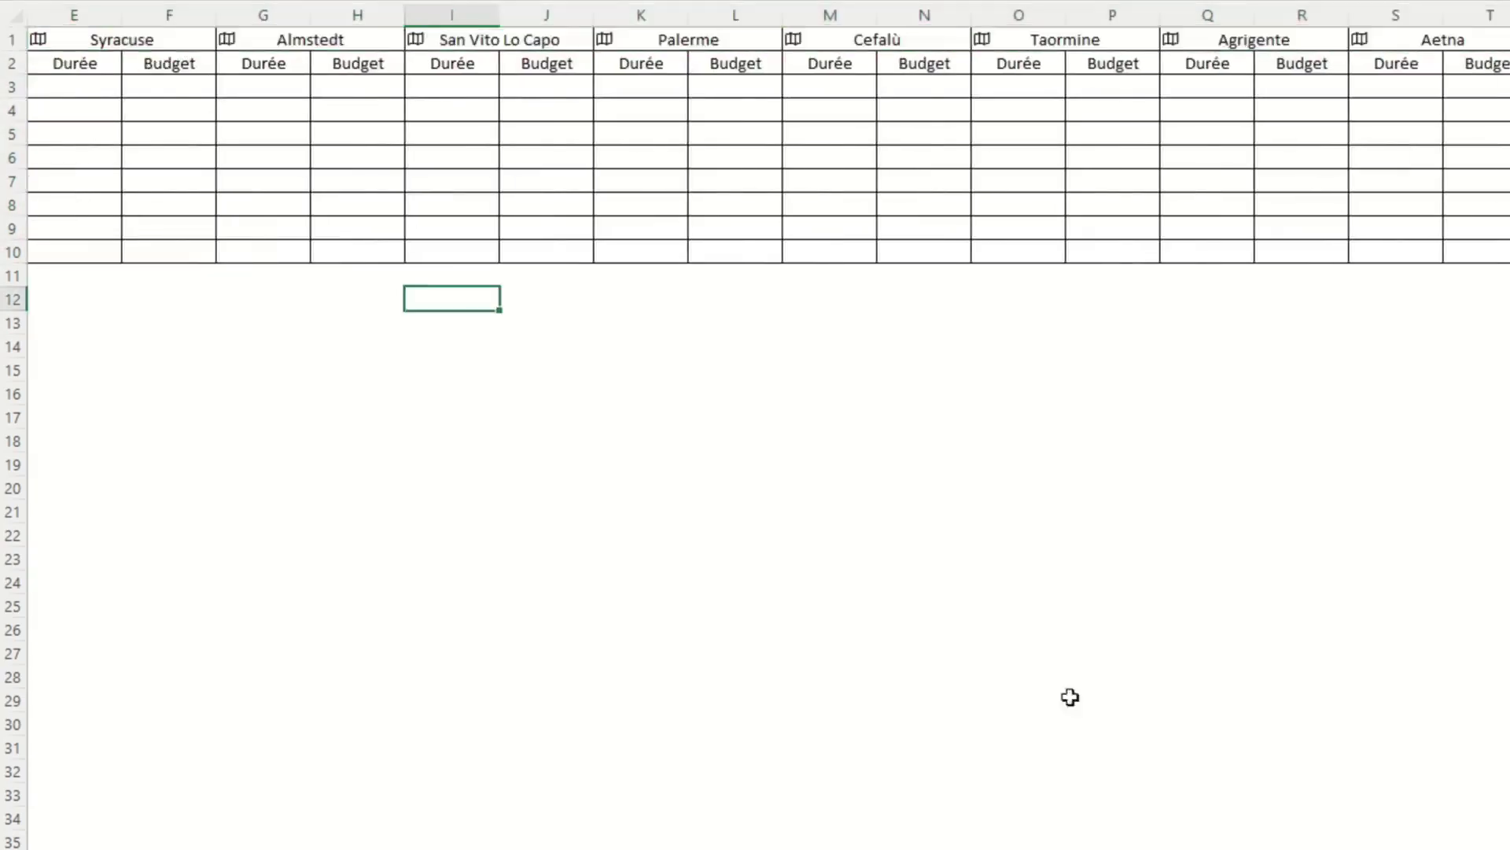
{"action": "scroll", "coordinate": [349, 213], "scroll_direction": "down", "scroll_amount": 2, "text": "ctrl"}
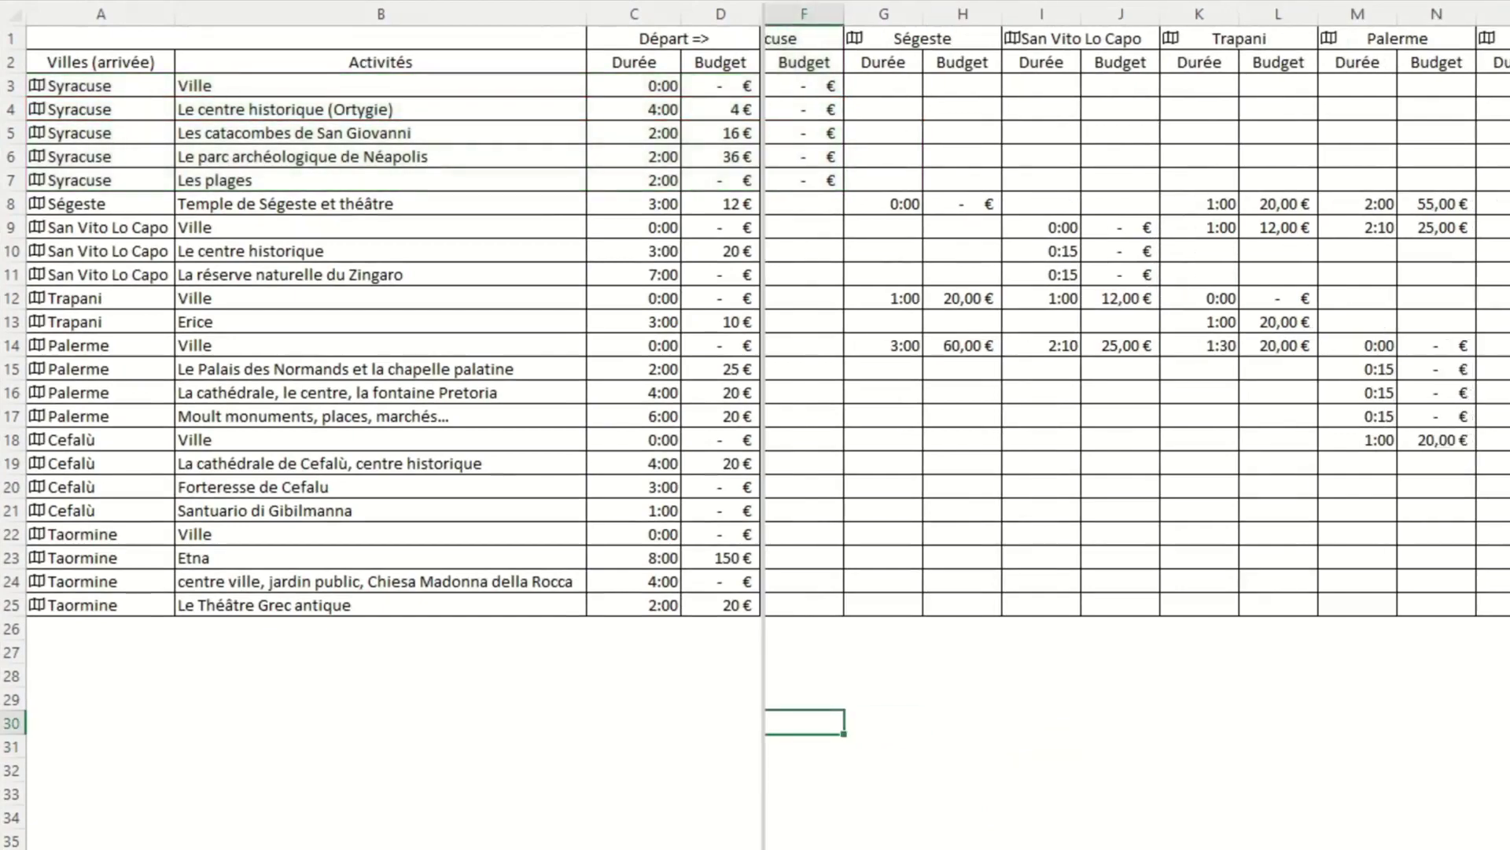
Scroll right across the activities table to review per-city durations and budgets.
{"action": "scroll", "coordinate": [1133, 425], "scroll_direction": "right", "scroll_amount": 2}
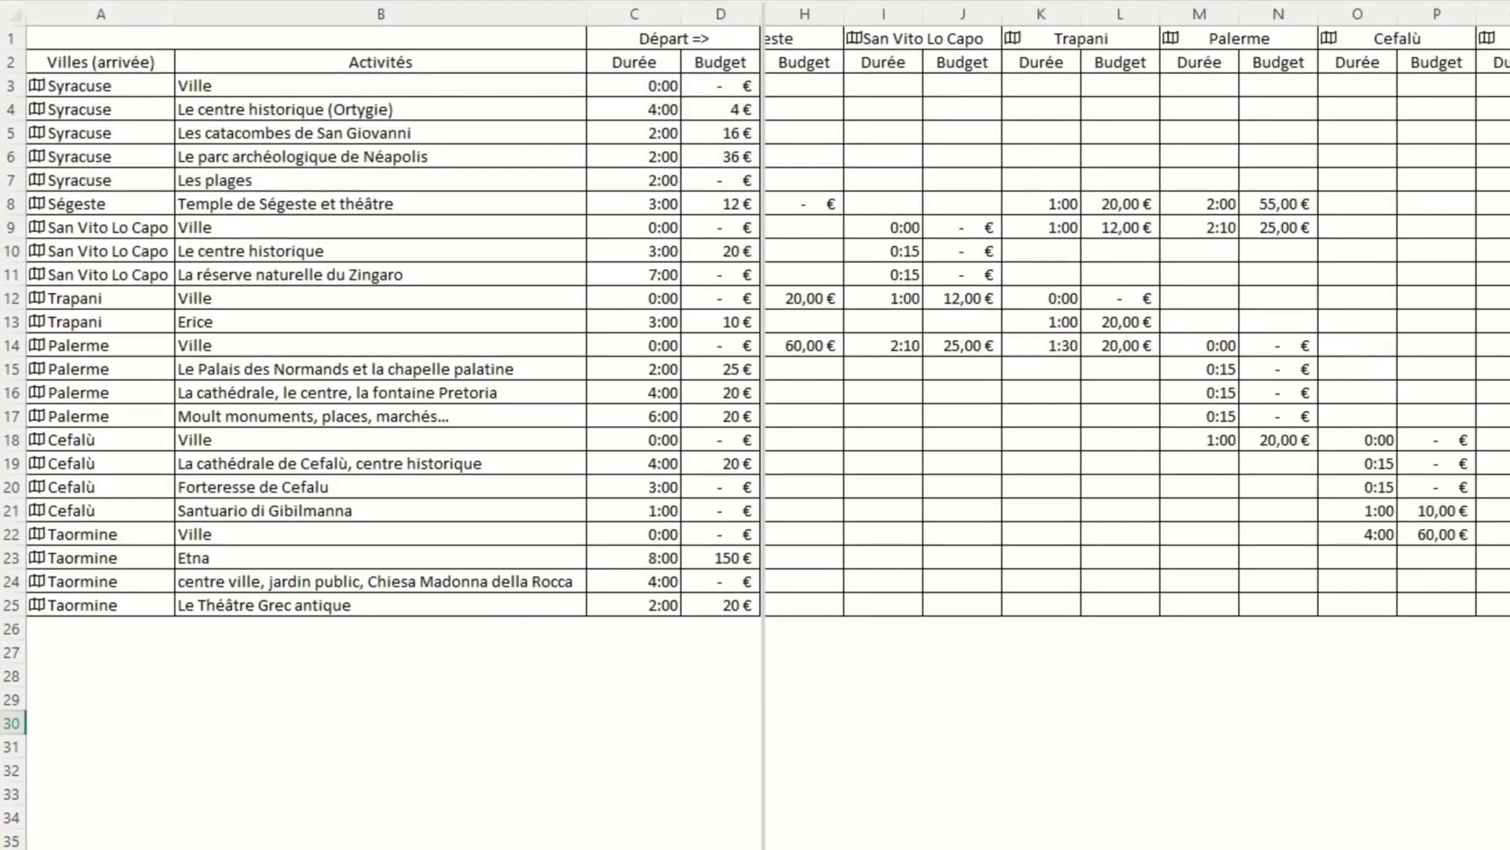
{"action": "scroll", "coordinate": [1133, 425], "scroll_direction": "right", "scroll_amount": 1}
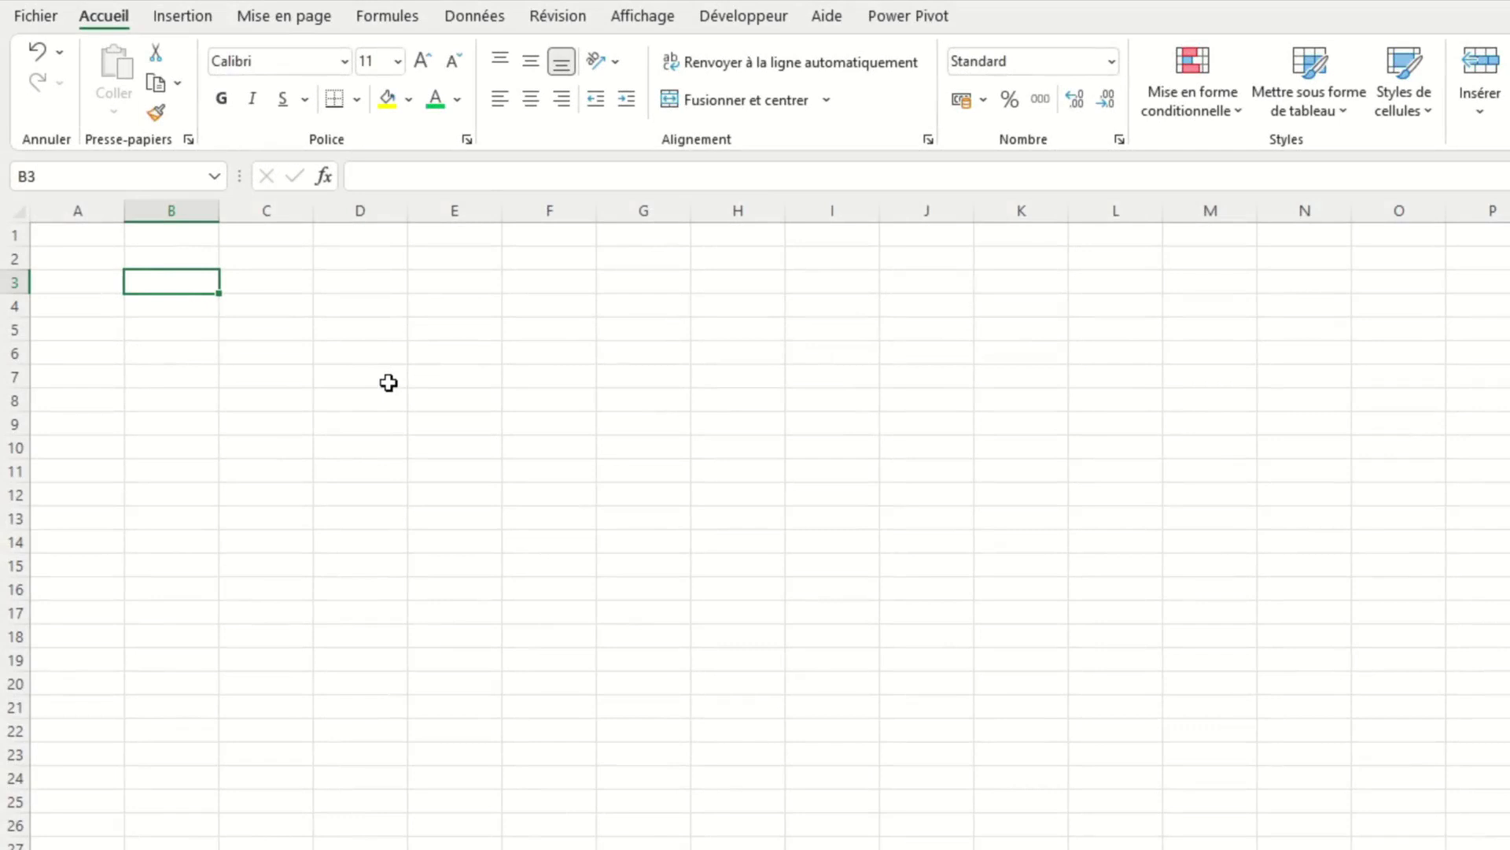
Enter the headers Arrivée à, Ville, Date, Heure, Bouger dodo and Activité.
{"action": "type", "text": "Arrivée à"}
{"action": "key", "text": "Tab"}
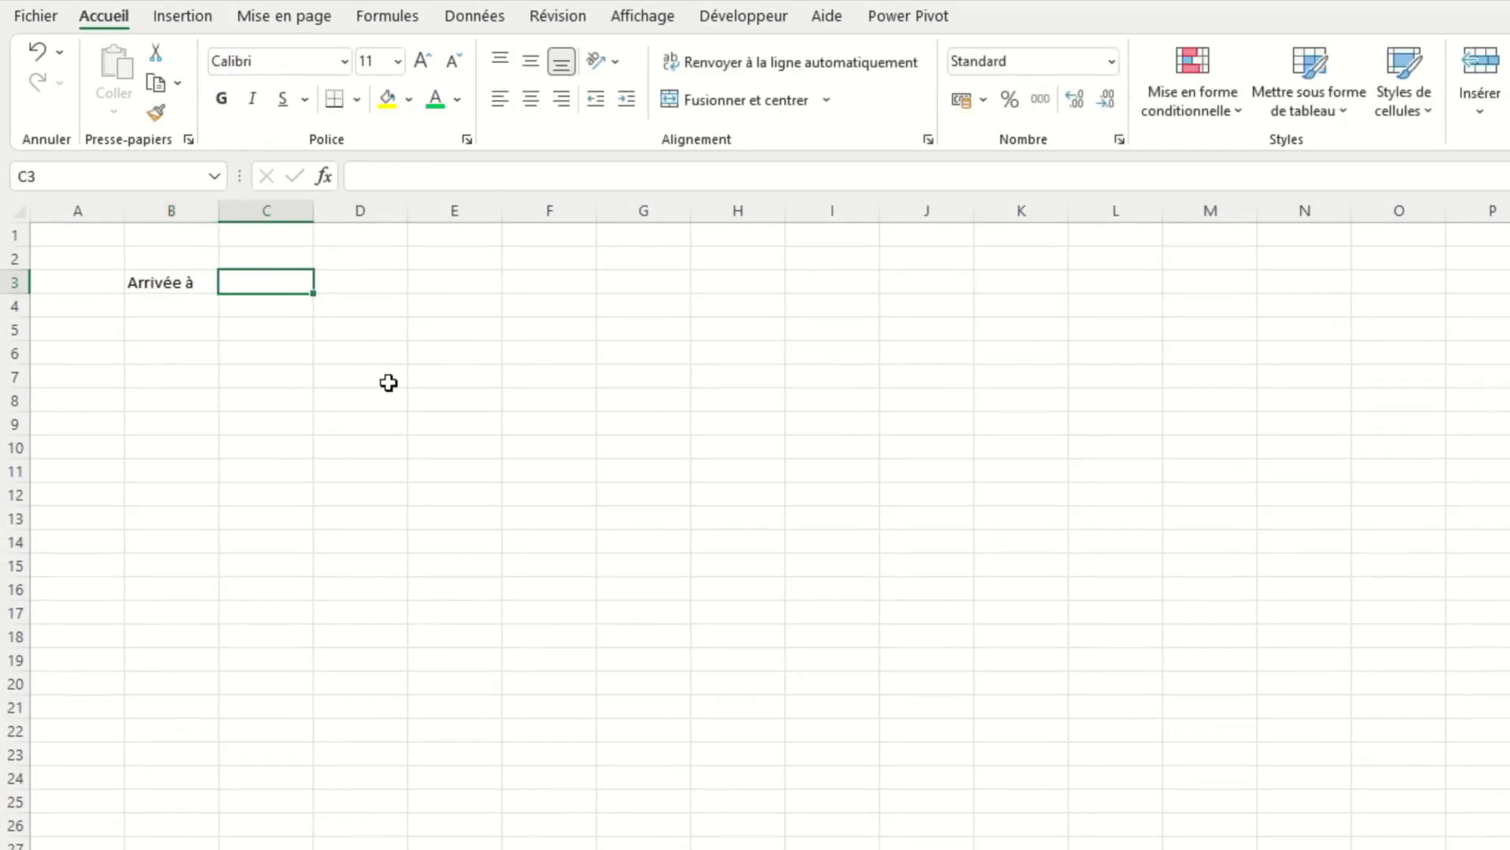
{"action": "type", "text": "Ville"}
{"action": "key", "text": "Tab"}
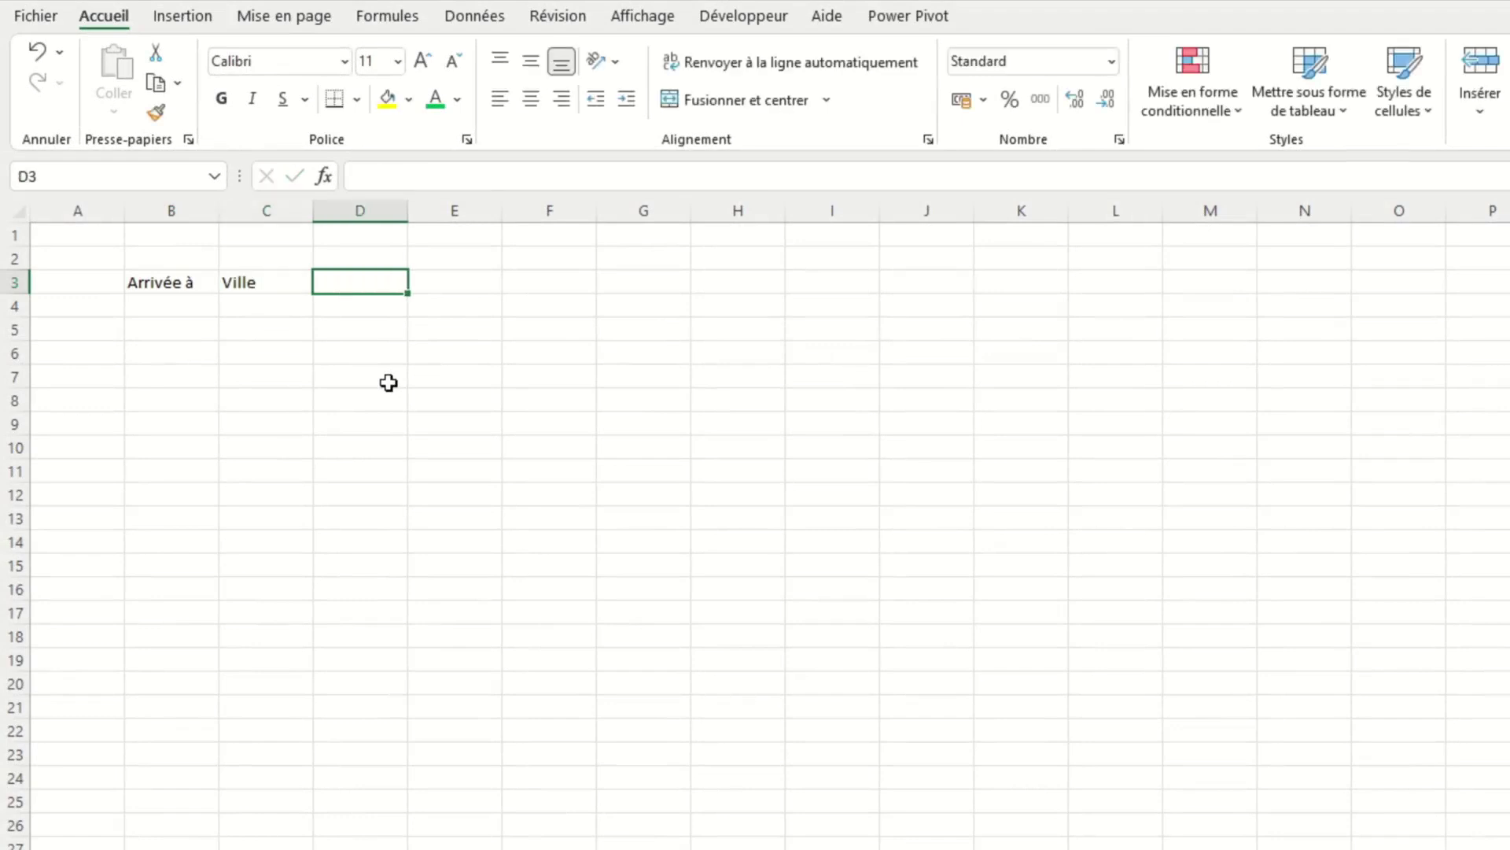
{"action": "type", "text": "Date"}
{"action": "key", "text": "Tab"}
{"action": "type", "text": "Heure"}
{"action": "key", "text": "Tab"}
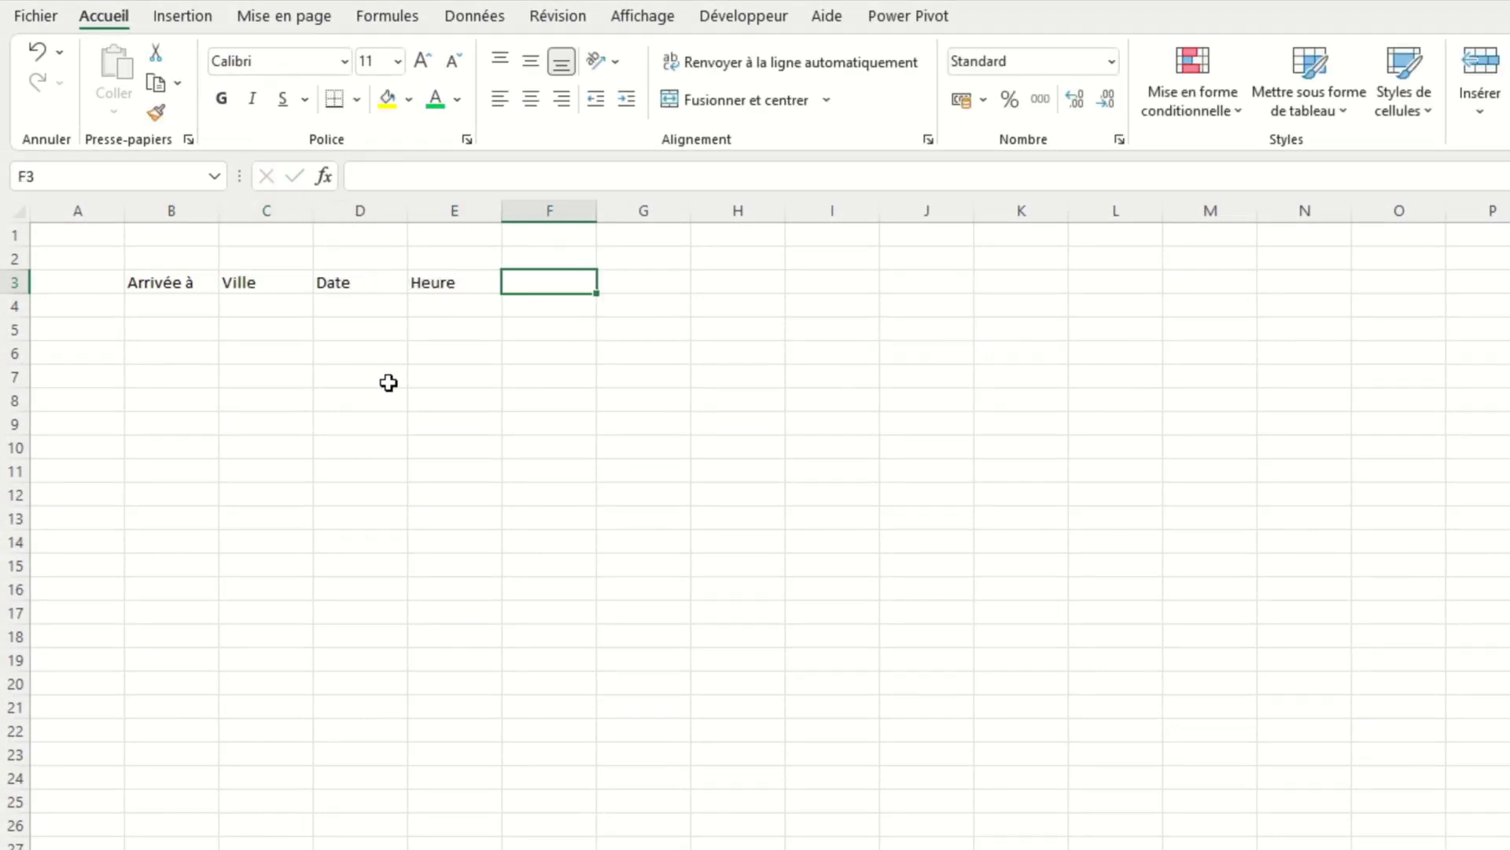
{"action": "type", "text": "Bouger dodo"}
{"action": "key", "text": "Tab"}
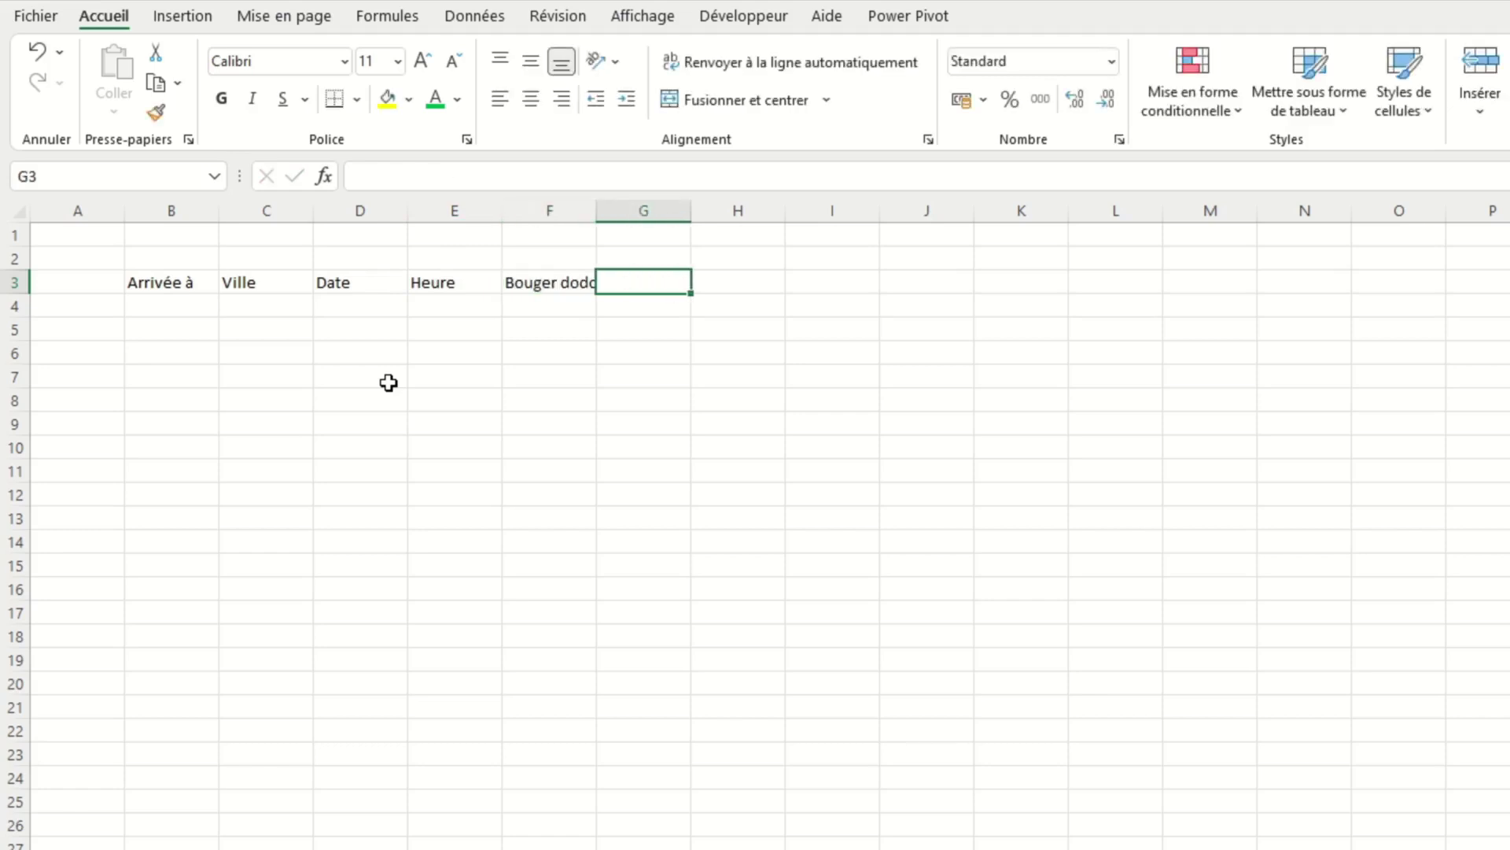
{"action": "type", "text": "Activité"}
{"action": "key", "text": "Return"}
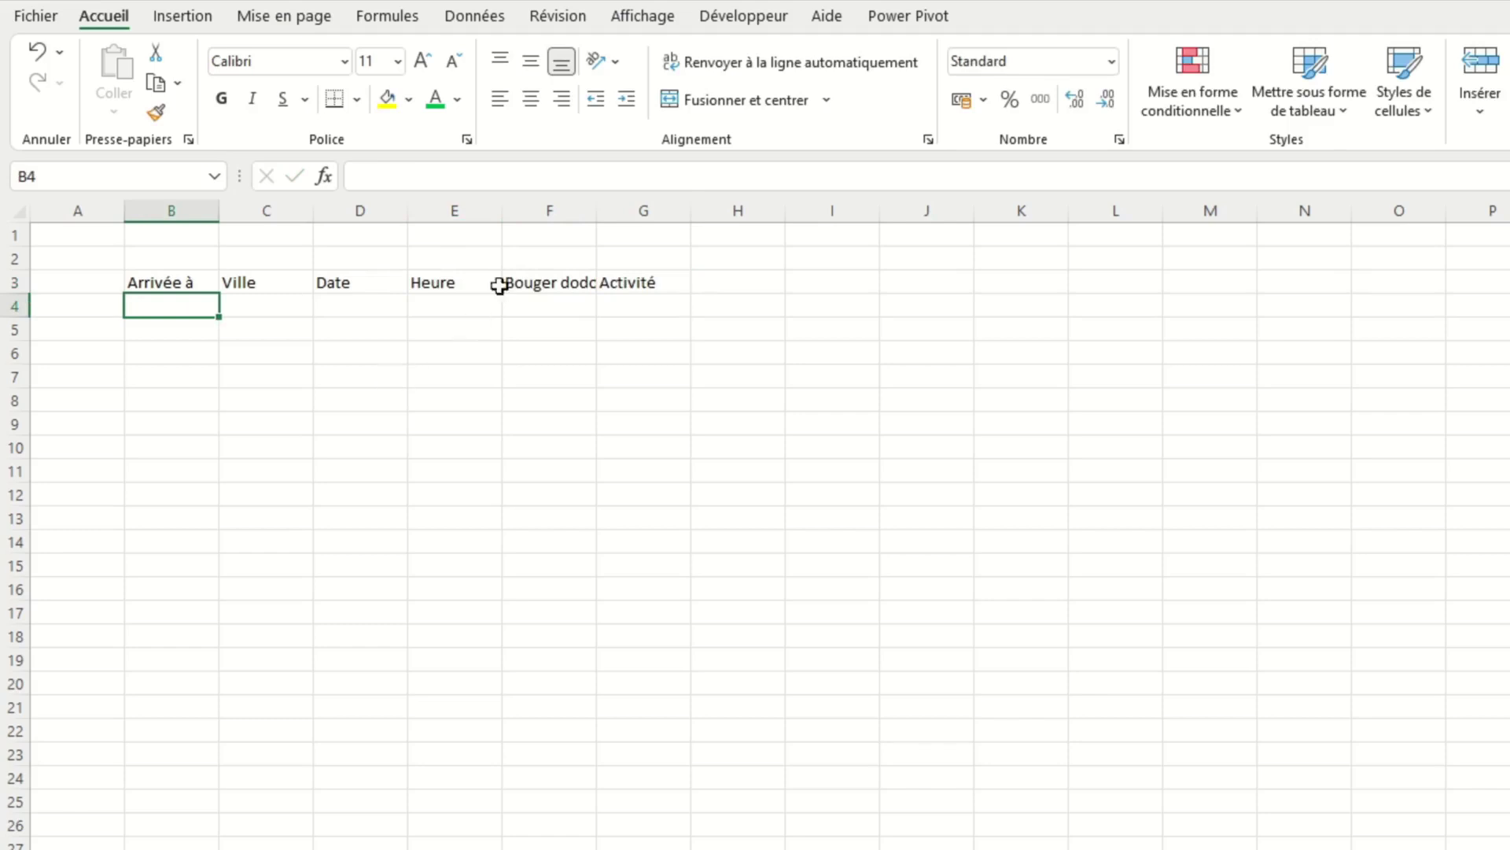
Widen column F and enter 19/08/2022 in D4 and 10:00:00 in E4.
{"action": "left_click_drag", "start_coordinate": [596, 211], "coordinate": [628, 211]}
{"action": "left_click", "coordinate": [350, 327]}
{"action": "left_click", "coordinate": [365, 304]}
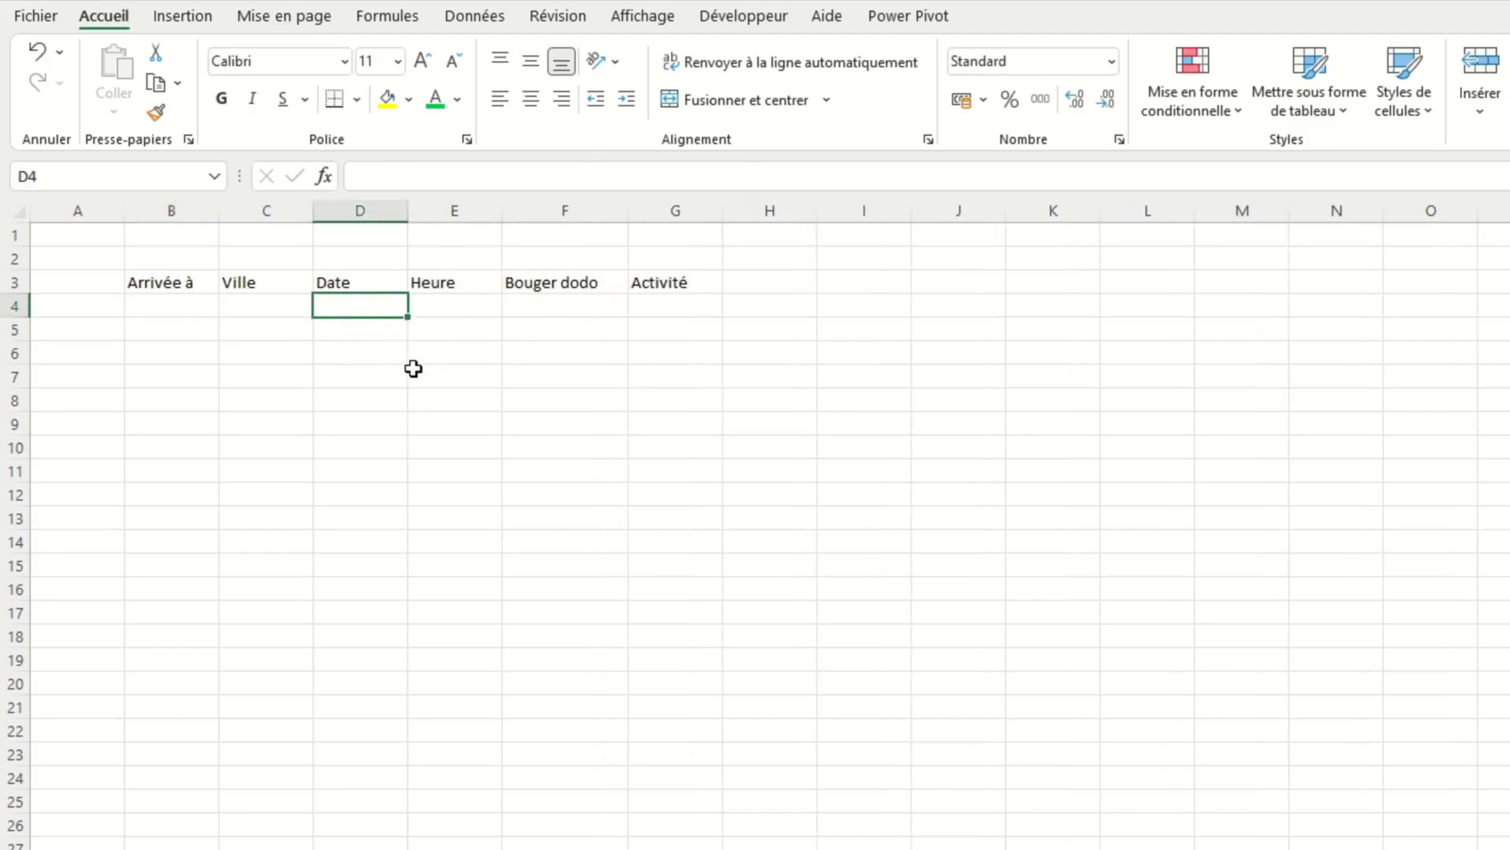
{"action": "type", "text": "19/08/2022"}
{"action": "key", "text": "Tab"}
{"action": "type", "text": "10:00:00"}
{"action": "key", "text": "Return"}
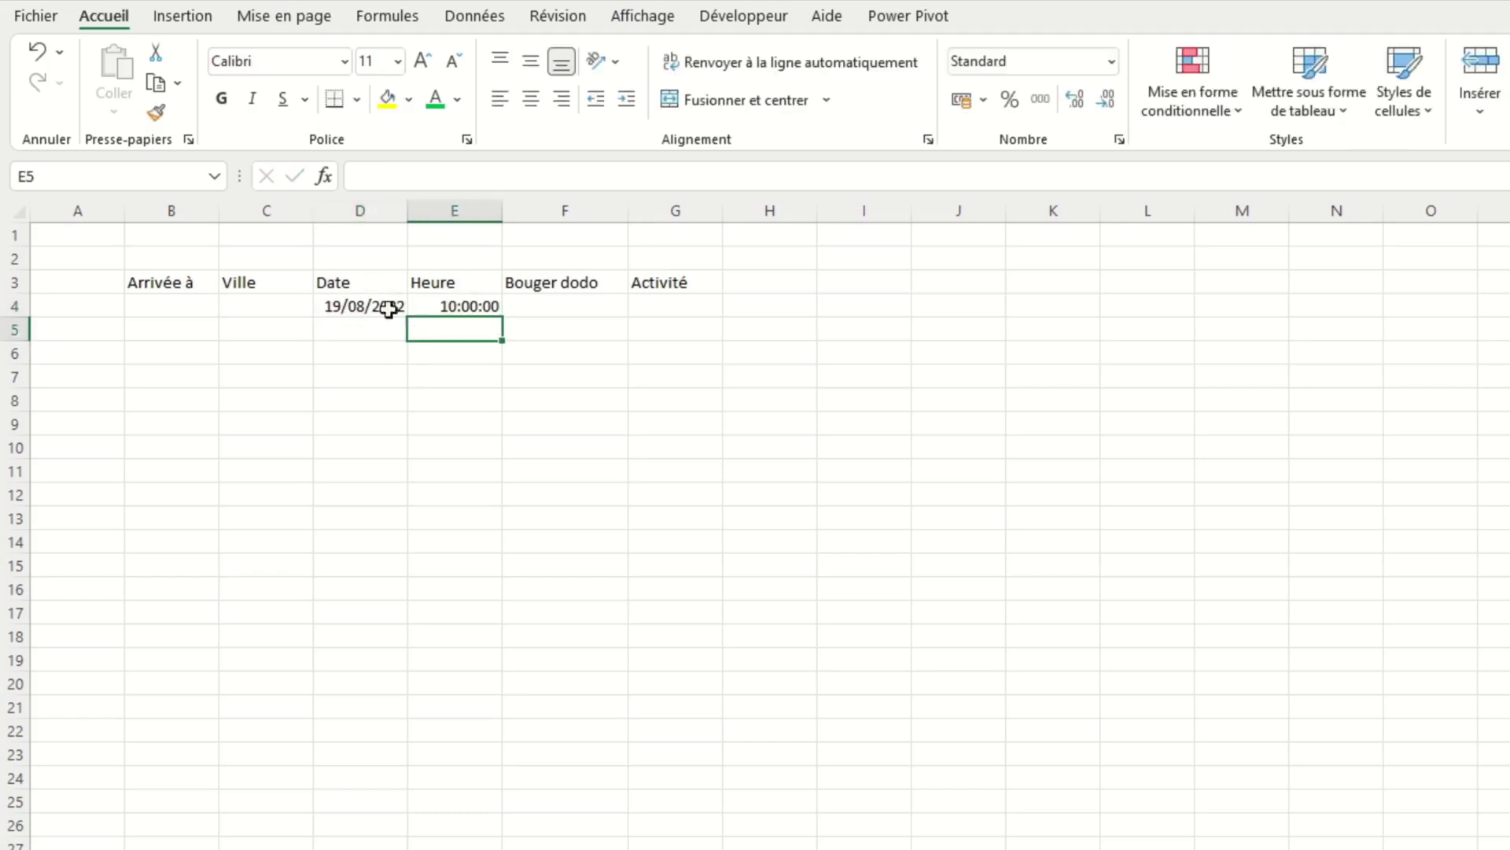
Format the date D4 to display as 19-août.
{"action": "left_click", "coordinate": [388, 310]}
{"action": "left_click", "coordinate": [1111, 60]}
{"action": "left_click", "coordinate": [1058, 812]}
{"action": "left_click", "coordinate": [1022, 576]}
{"action": "key", "text": "Return"}
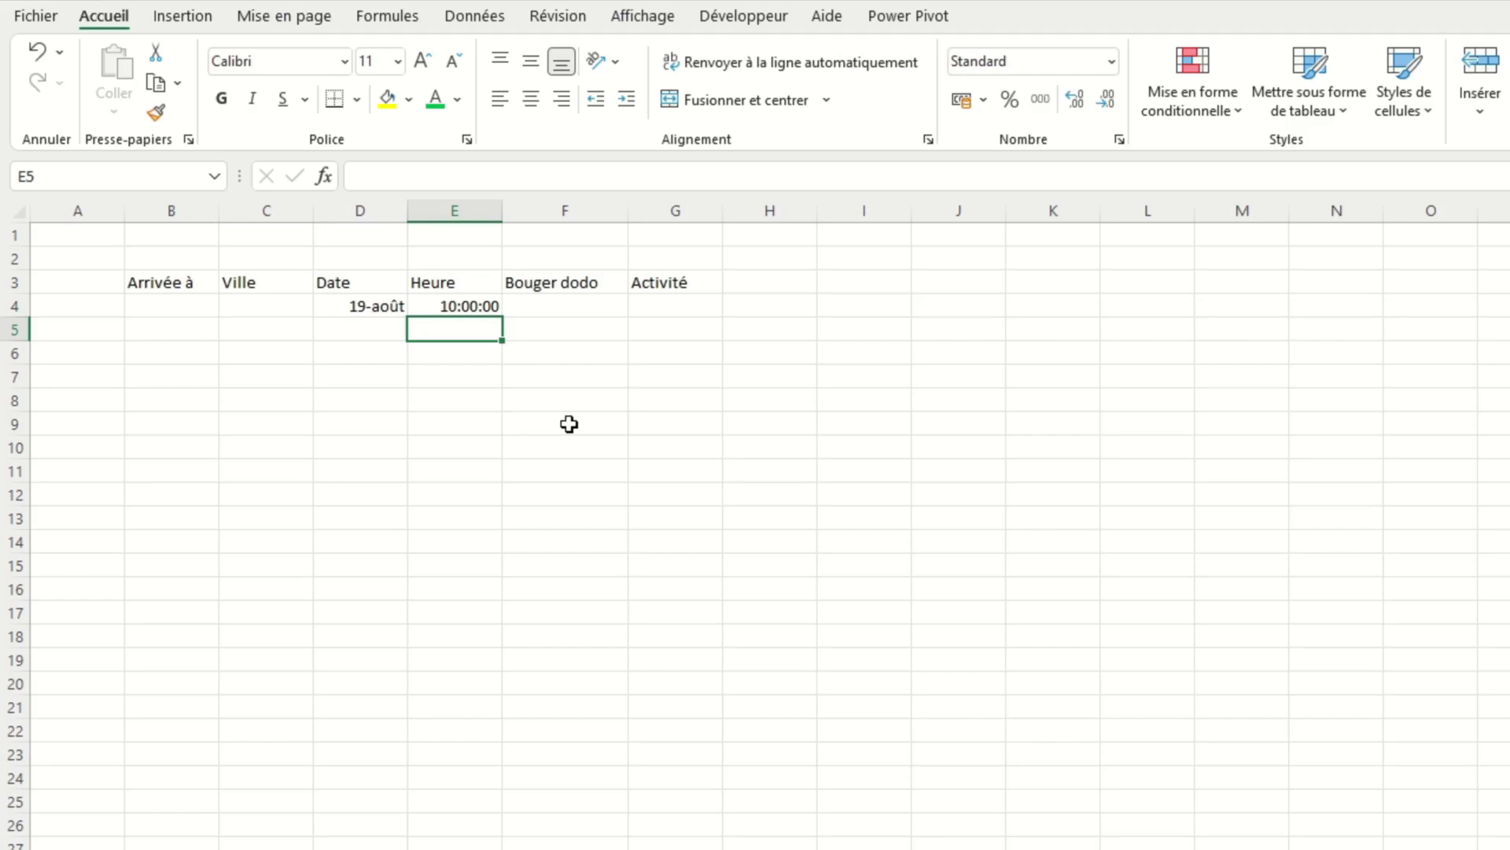
Enter =TEMPS(2;0;0)+E4 in E5 to get 12:00:00.
{"action": "type", "text": "=temps(2;0;0)+"}
{"action": "key", "text": "Up"}
{"action": "key", "text": "Return"}
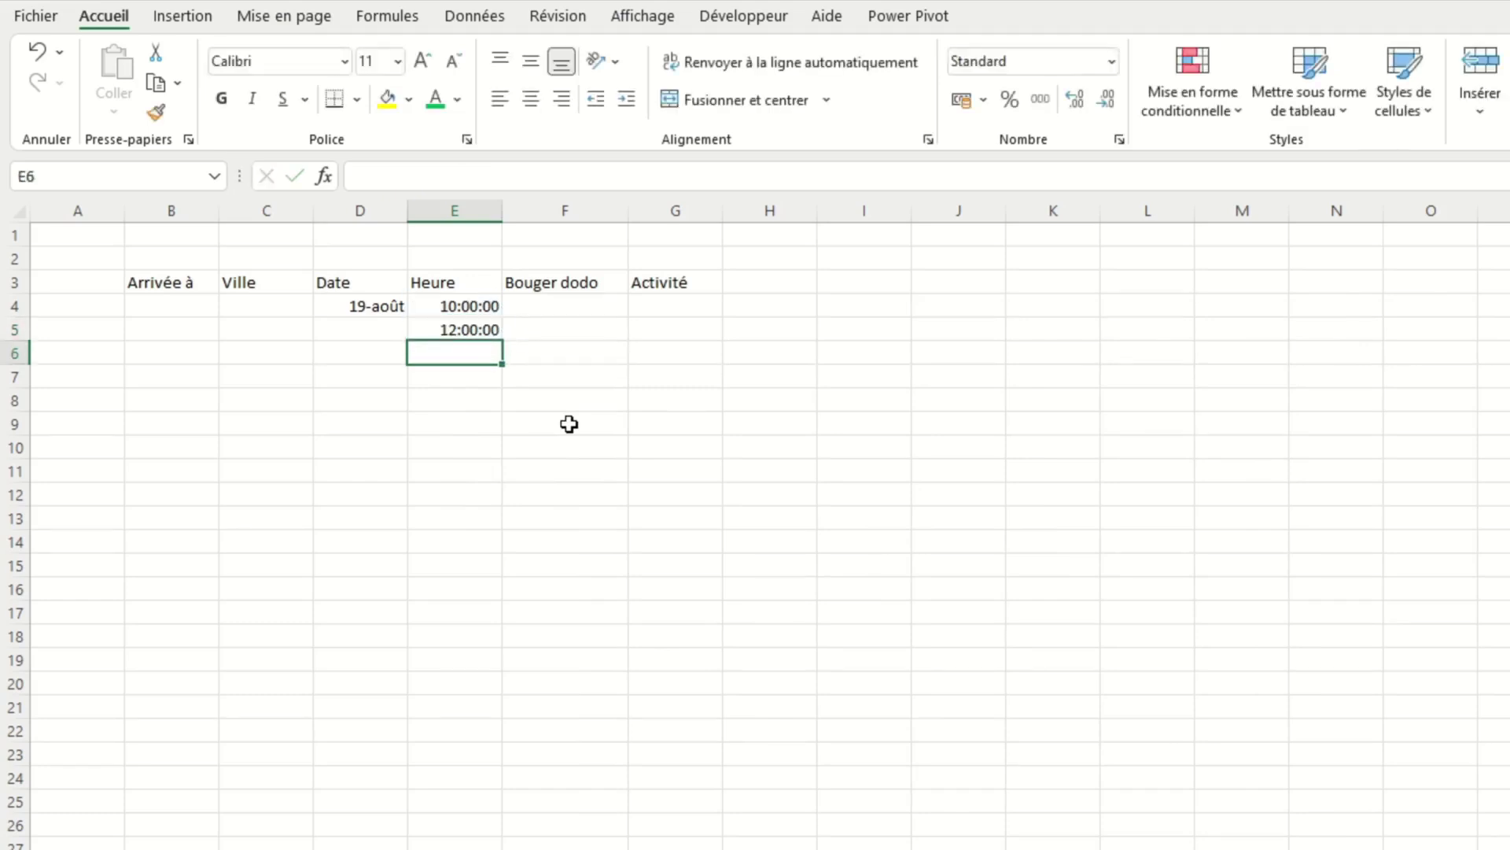
{"action": "left_click", "coordinate": [368, 334]}
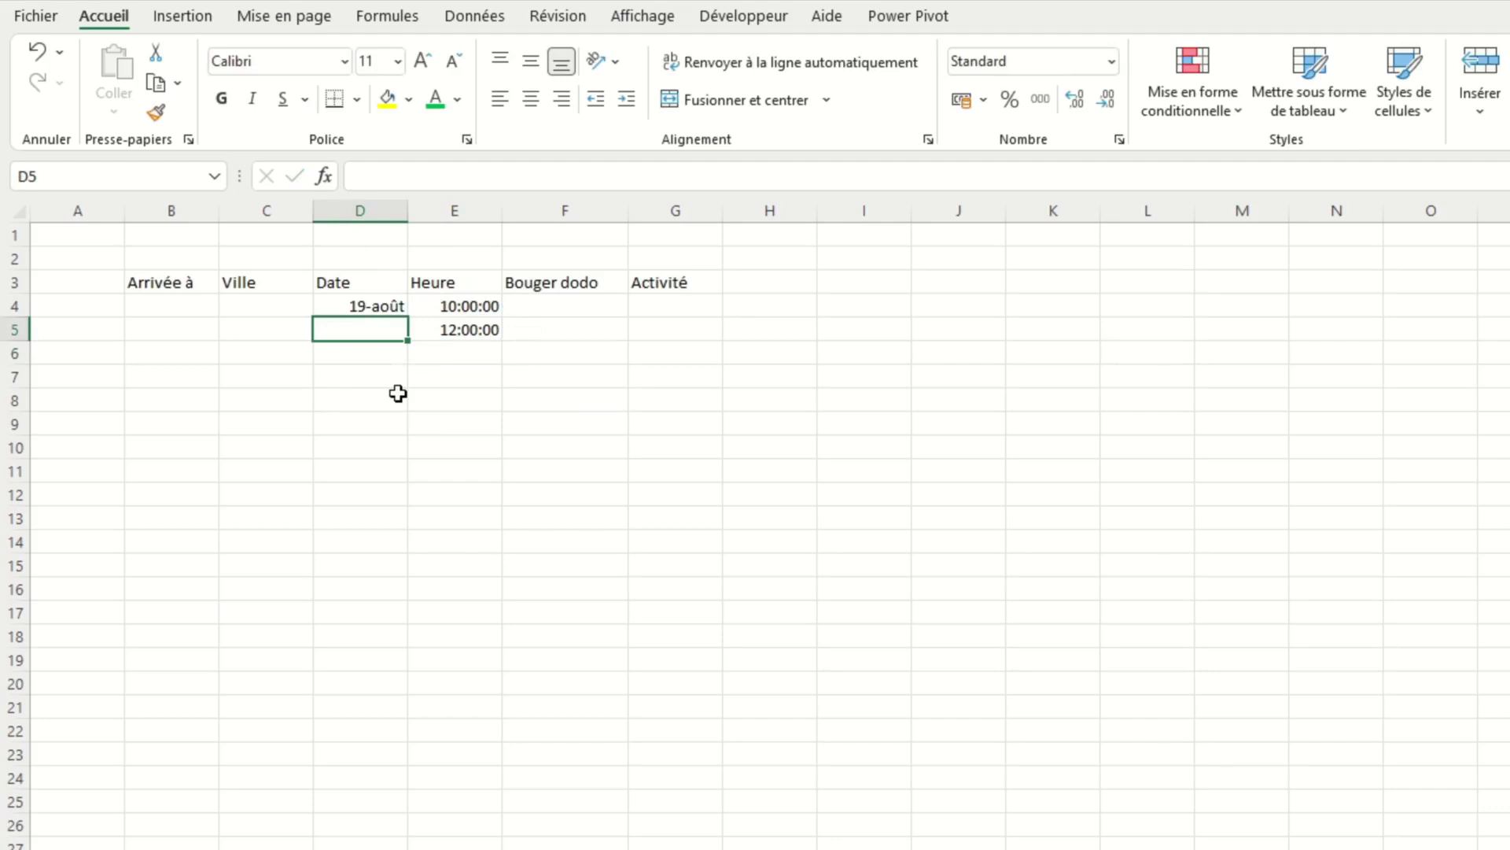
Enter the date formula =$D$4+E5 in D5.
{"action": "type", "text": "="}
{"action": "key", "text": "Up"}
{"action": "key", "text": "F4"}
{"action": "type", "text": "+"}
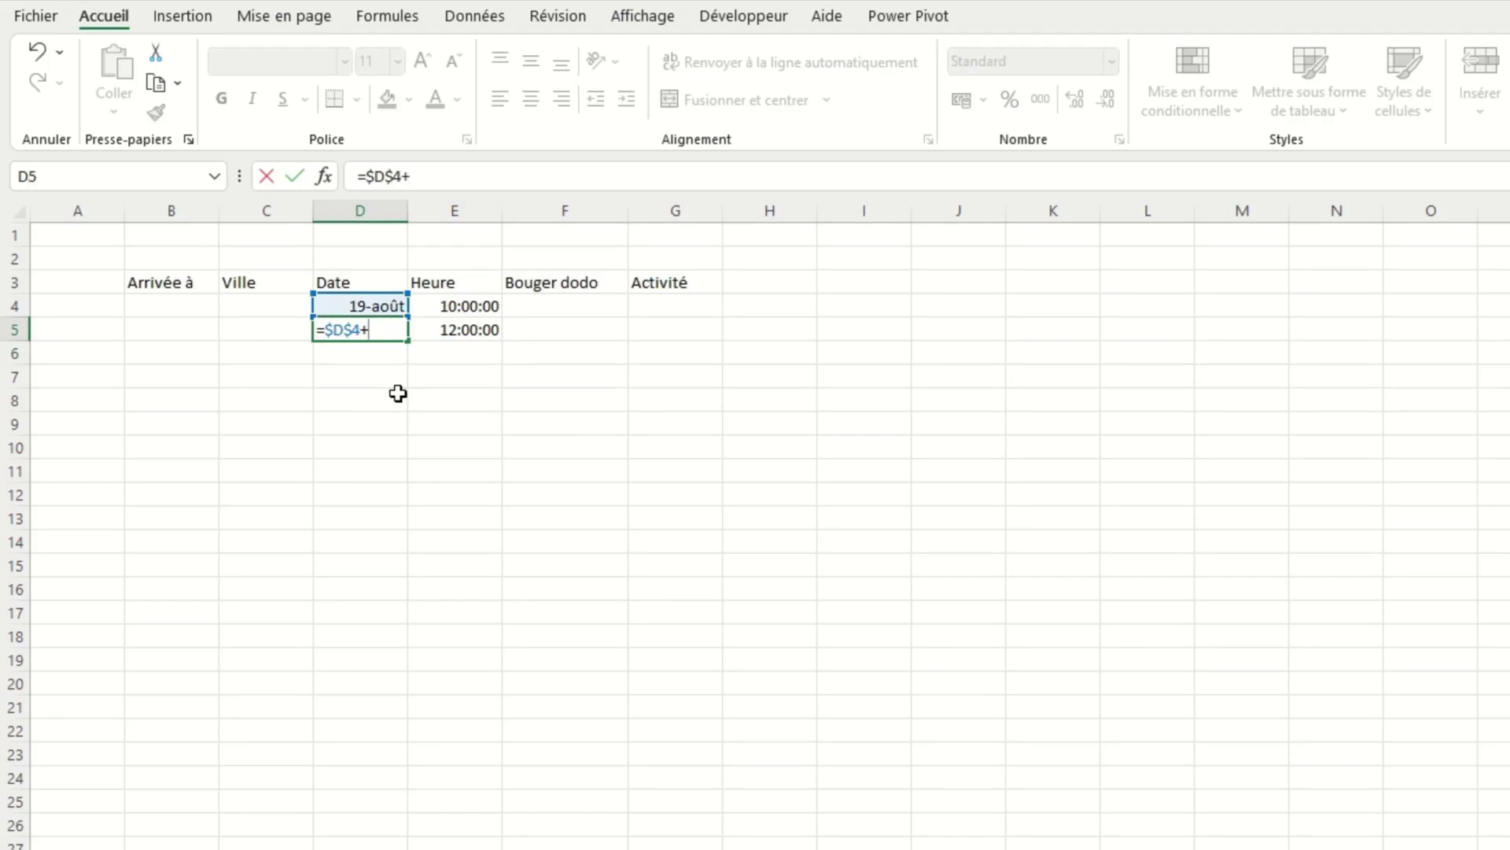
{"action": "key", "text": "Right"}
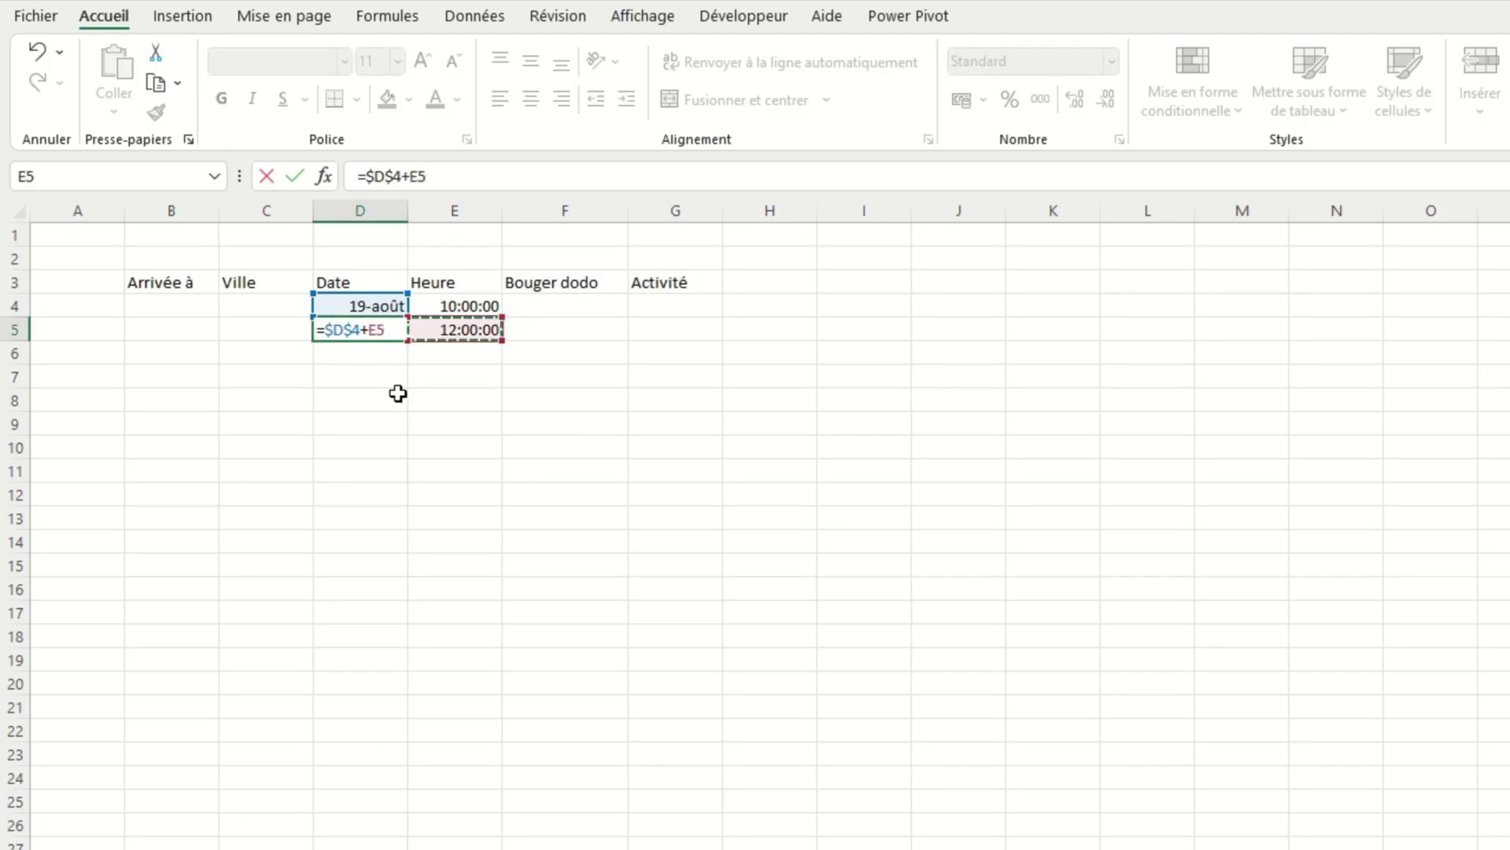
{"action": "key", "text": "Return"}
{"action": "key", "text": "Up"}
{"action": "key", "text": "Up"}
Fill the D5:E5 date and time formulas down to row 153, reaching 31-août 20:00:00.
{"action": "mouse_move", "coordinate": [355, 330]}
{"action": "left_mouse_down"}
{"action": "mouse_move", "coordinate": [411, 327]}
{"action": "mouse_move", "coordinate": [476, 690]}
{"action": "left_mouse_up"}
{"action": "left_click", "coordinate": [607, 648]}
{"action": "left_click", "coordinate": [430, 446]}
{"action": "left_click", "coordinate": [439, 481]}
{"action": "left_click", "coordinate": [379, 457]}
{"action": "left_click", "coordinate": [380, 470]}
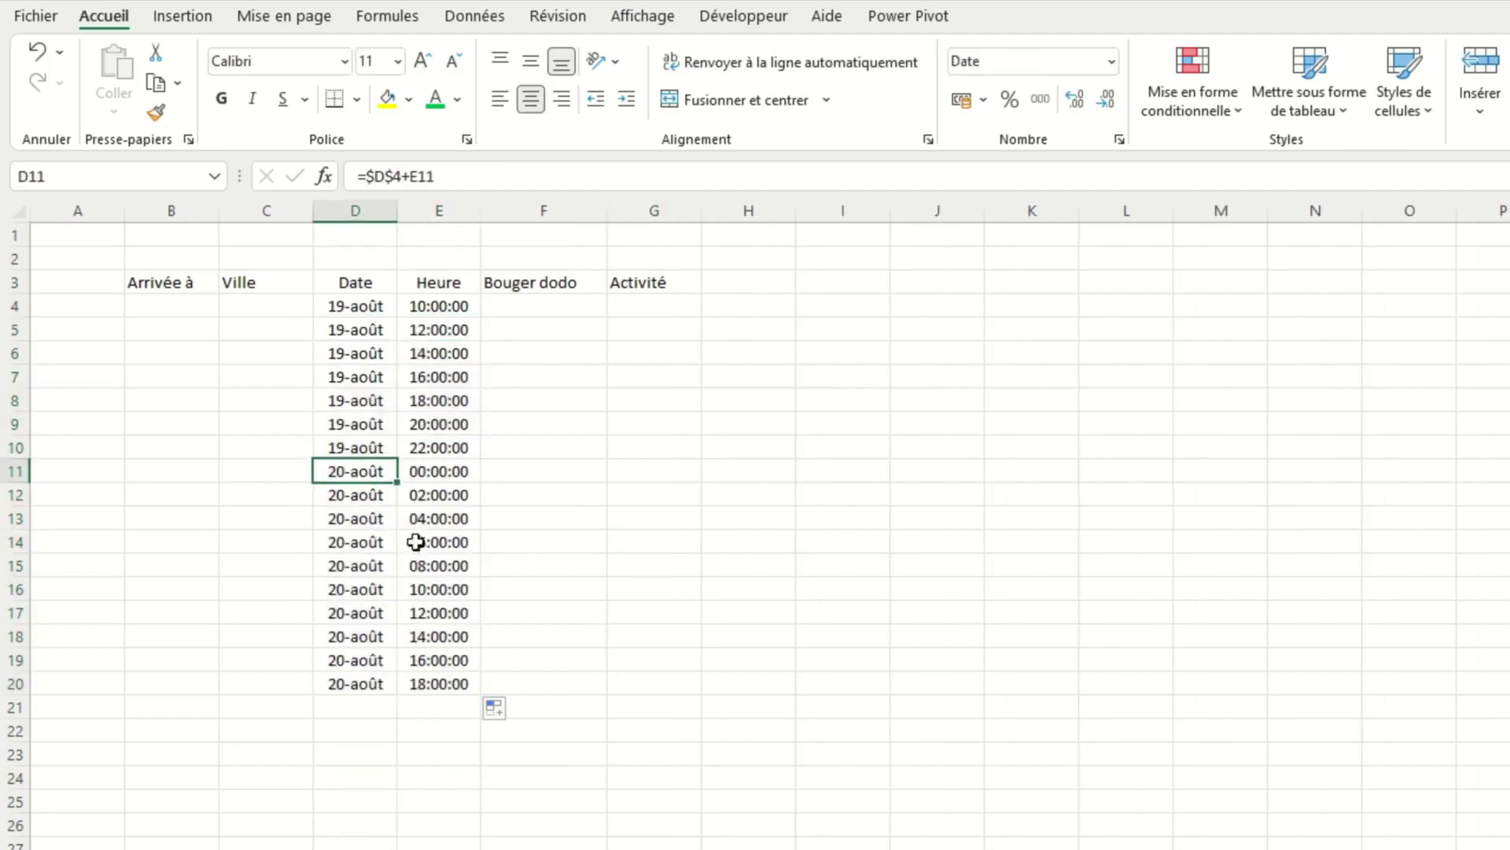
{"action": "left_click_drag", "start_coordinate": [369, 684], "coordinate": [440, 846]}
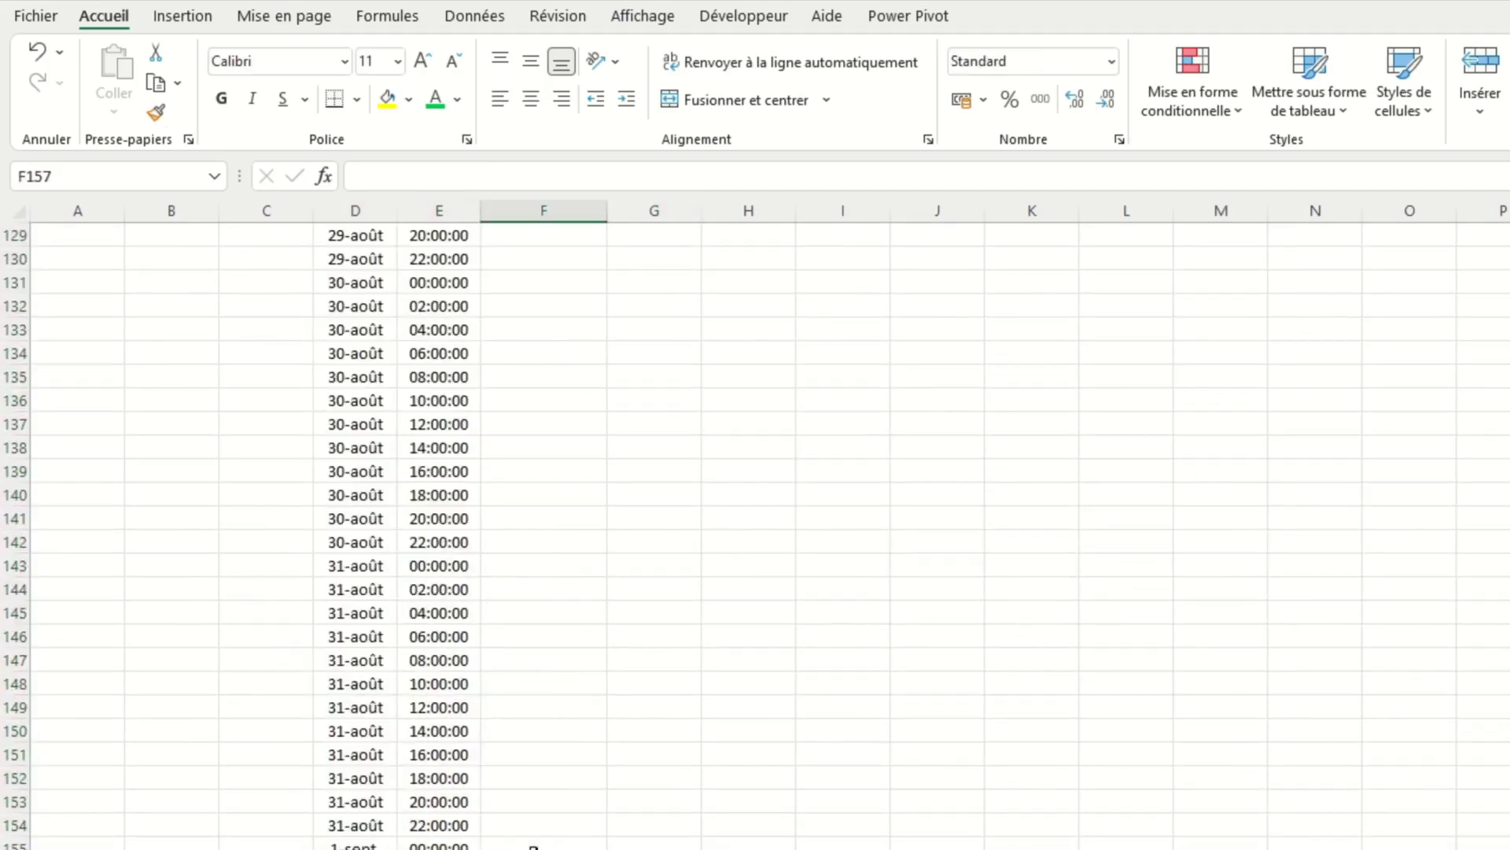
{"action": "left_click", "coordinate": [543, 753]}
{"action": "key", "text": "ctrl+Up"}
{"action": "key", "text": "Down"}
{"action": "left_click", "coordinate": [620, 361]}
{"action": "scroll", "coordinate": [626, 393], "scroll_direction": "up", "scroll_amount": 1}
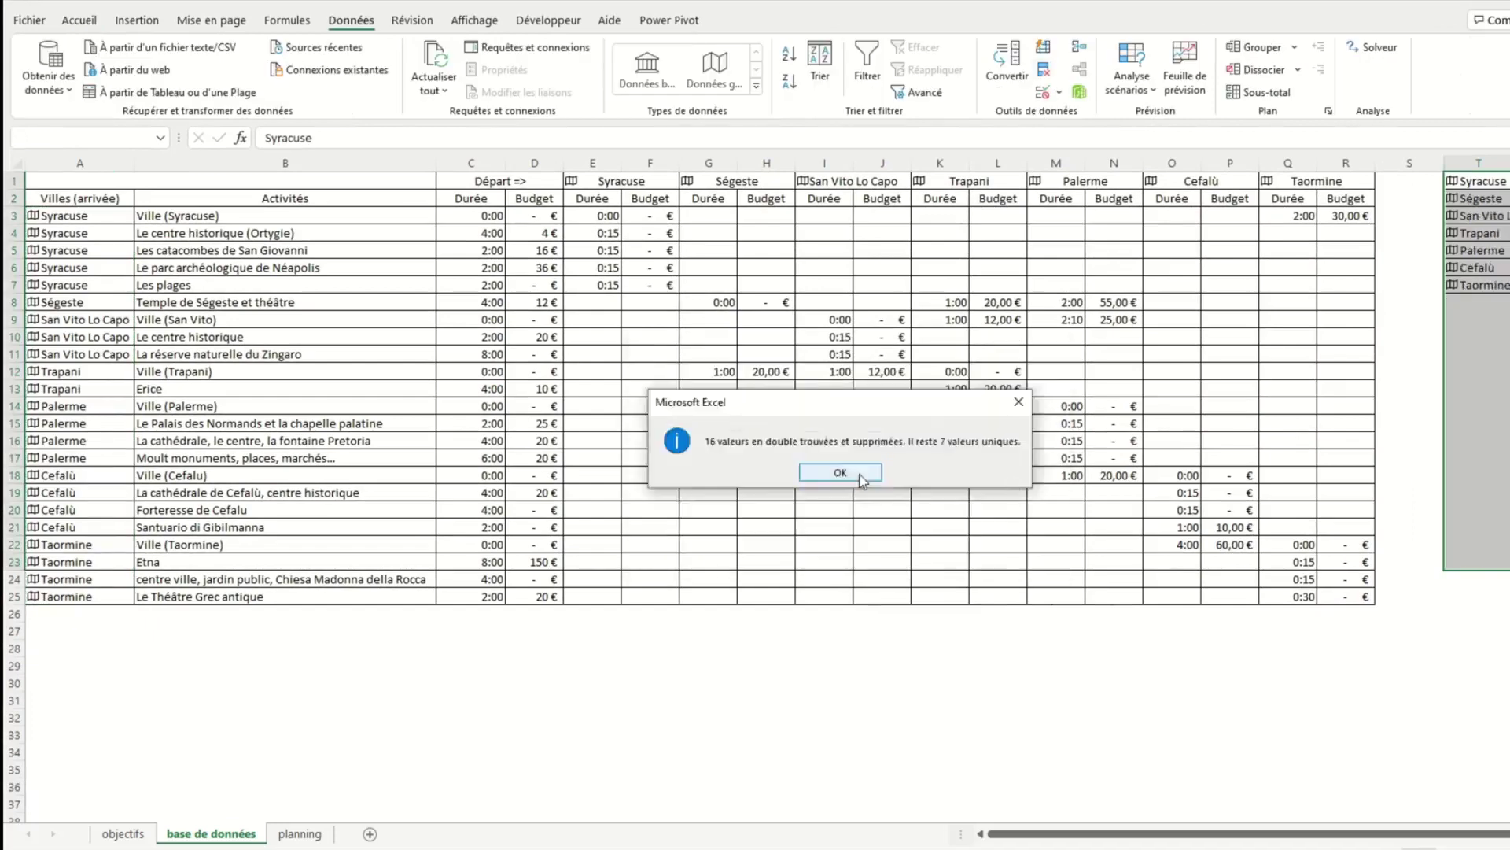
Add a list validation to B4:B153 sourced from 'base de données'!$T$1:$T$7.
{"action": "left_click", "coordinate": [299, 833]}
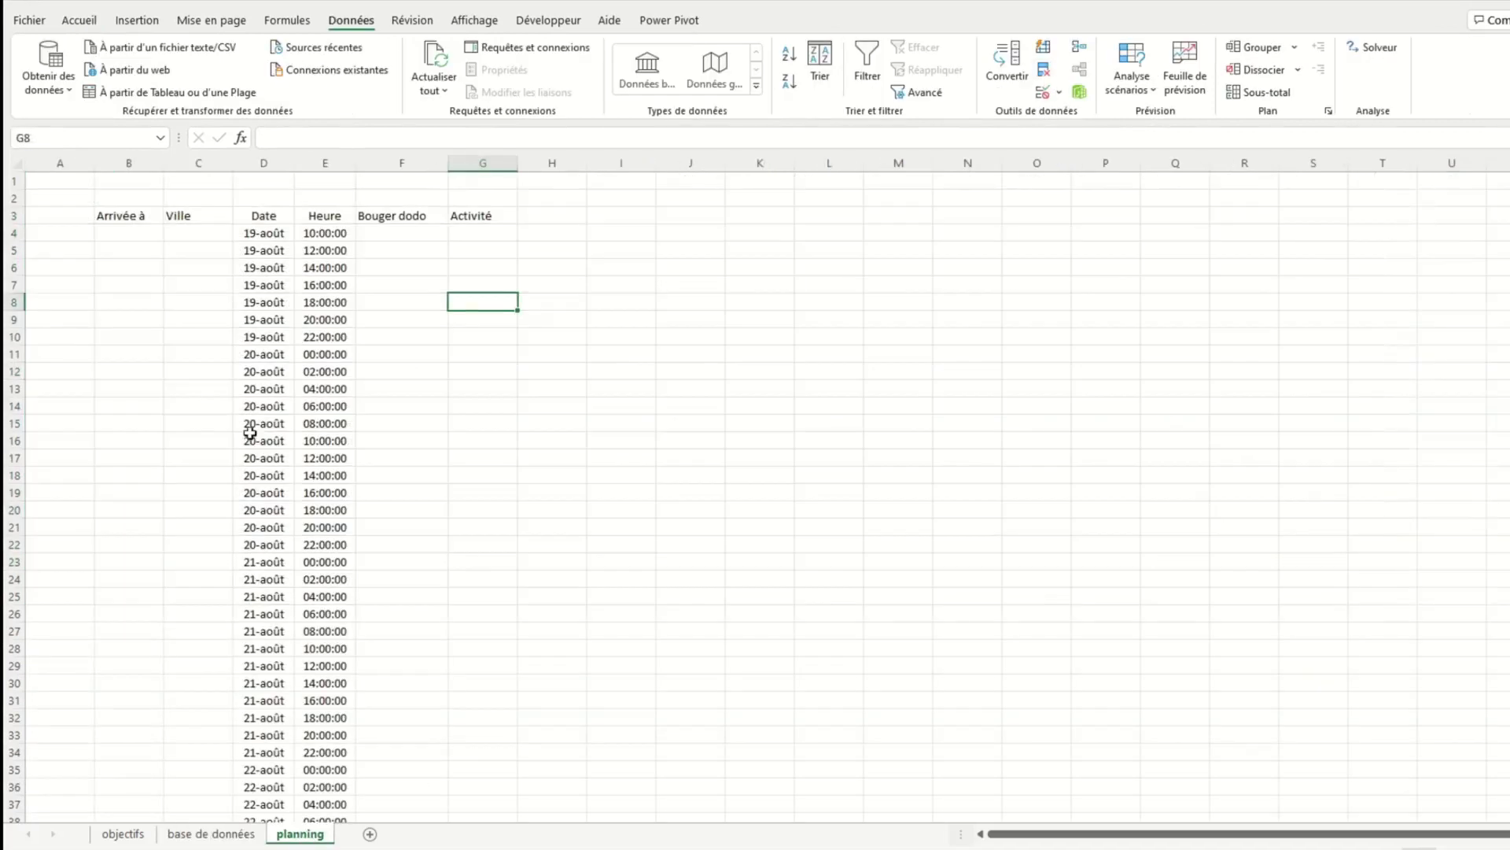
{"action": "left_click_drag", "start_coordinate": [129, 232], "coordinate": [129, 787]}
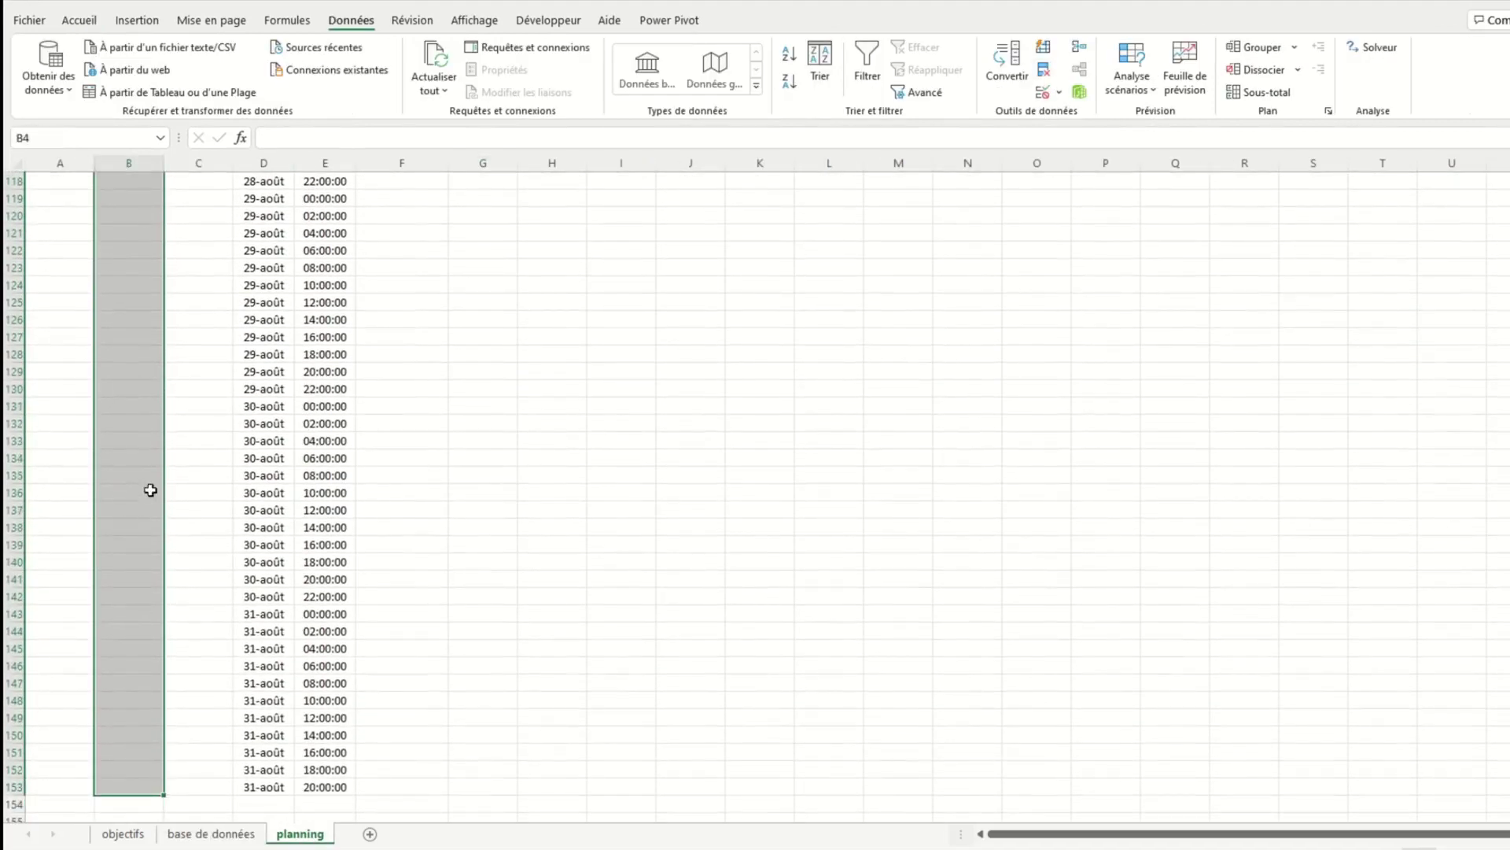
{"action": "left_click", "coordinate": [1043, 92]}
{"action": "left_click", "coordinate": [755, 407]}
{"action": "left_click", "coordinate": [756, 470]}
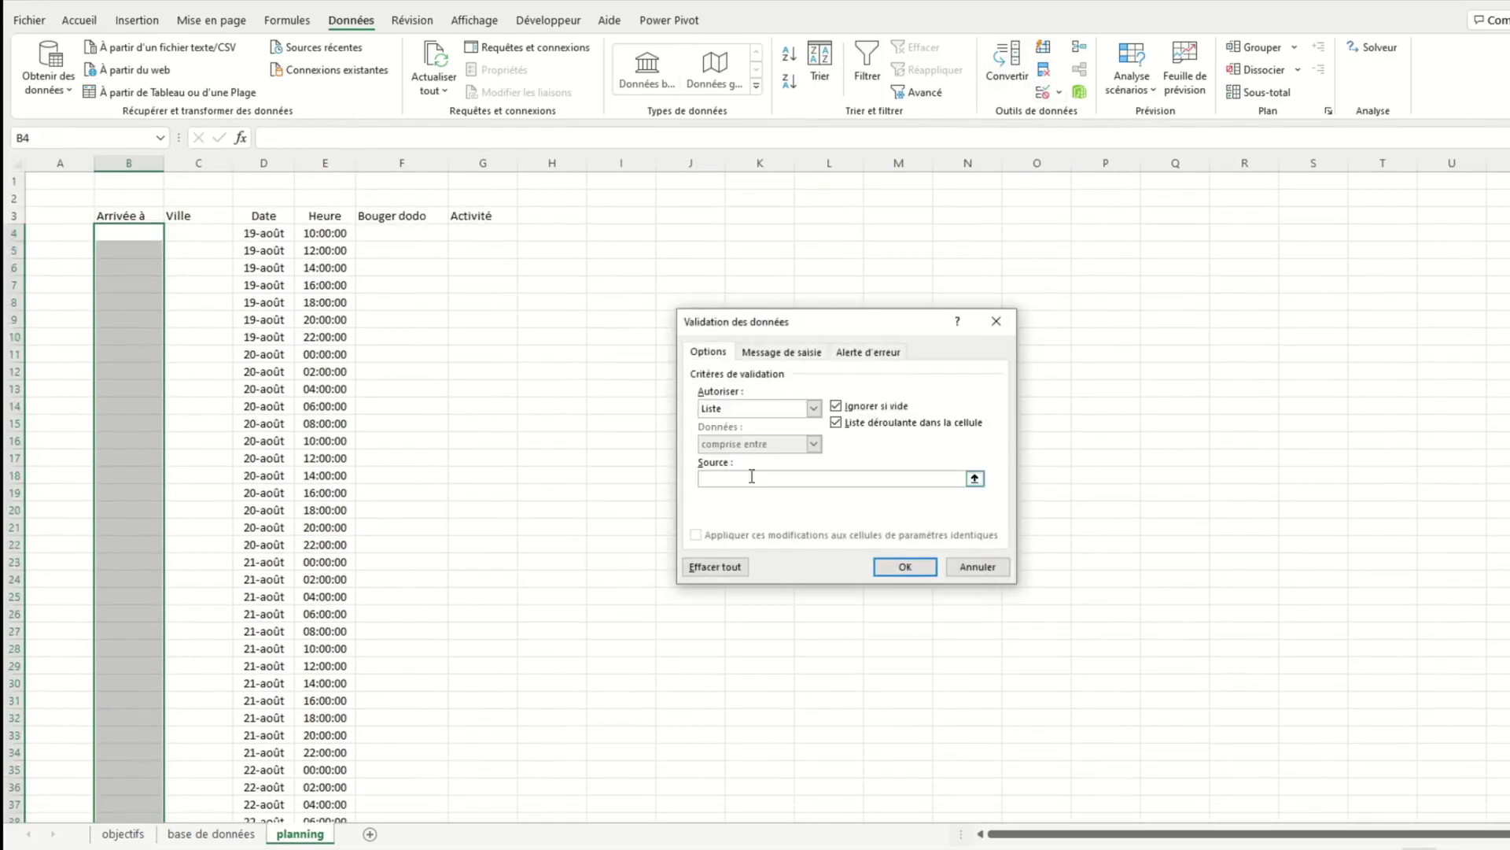
{"action": "left_click", "coordinate": [211, 833]}
{"action": "left_click_drag", "start_coordinate": [1475, 182], "coordinate": [1473, 289]}
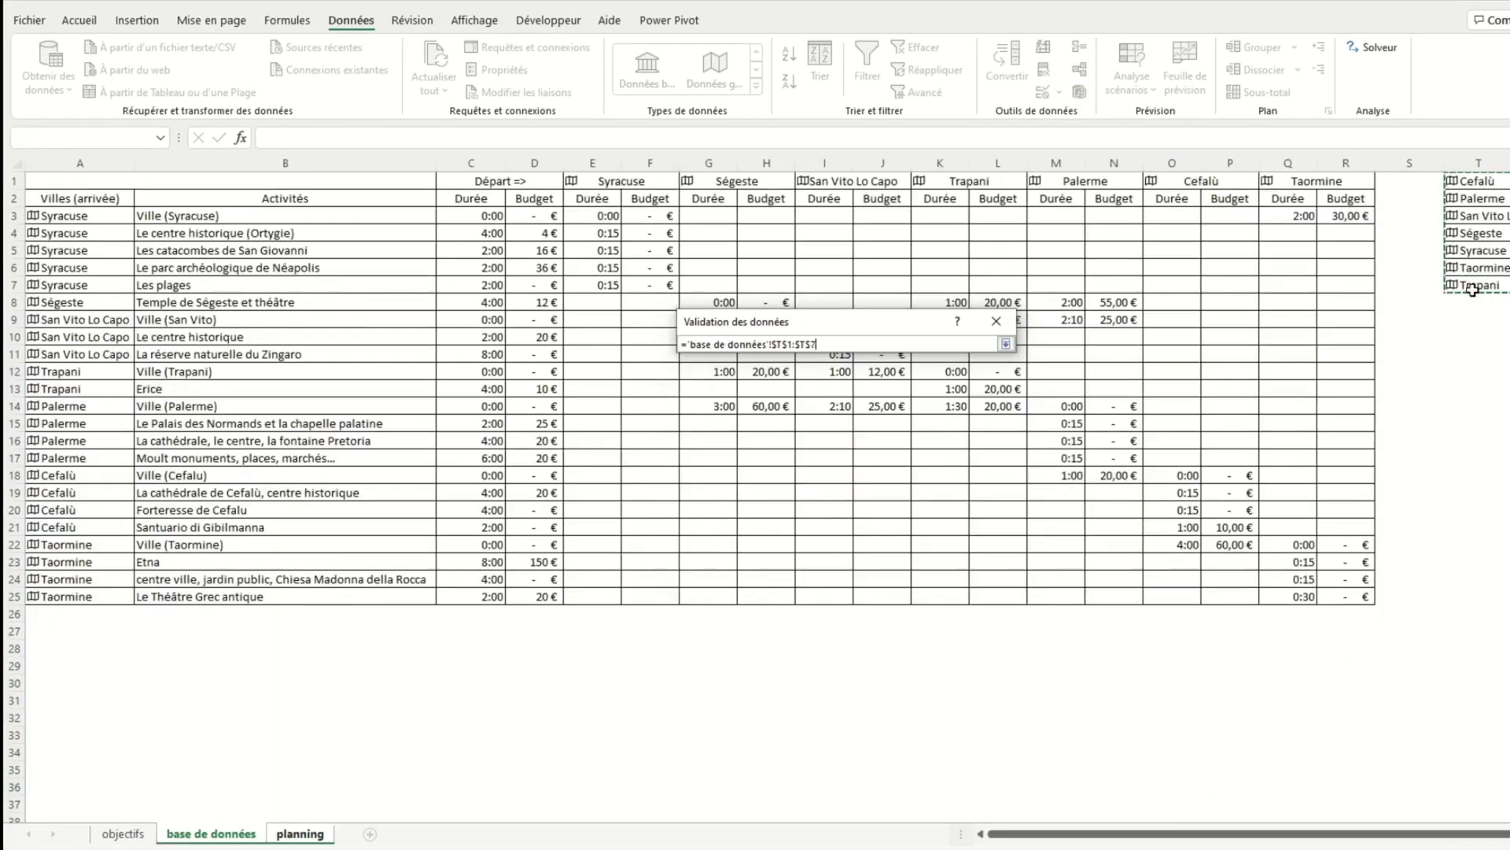
{"action": "left_click", "coordinate": [905, 572]}
Test the new city dropdowns in B7 and B4 without choosing a value.
{"action": "left_click", "coordinate": [177, 284]}
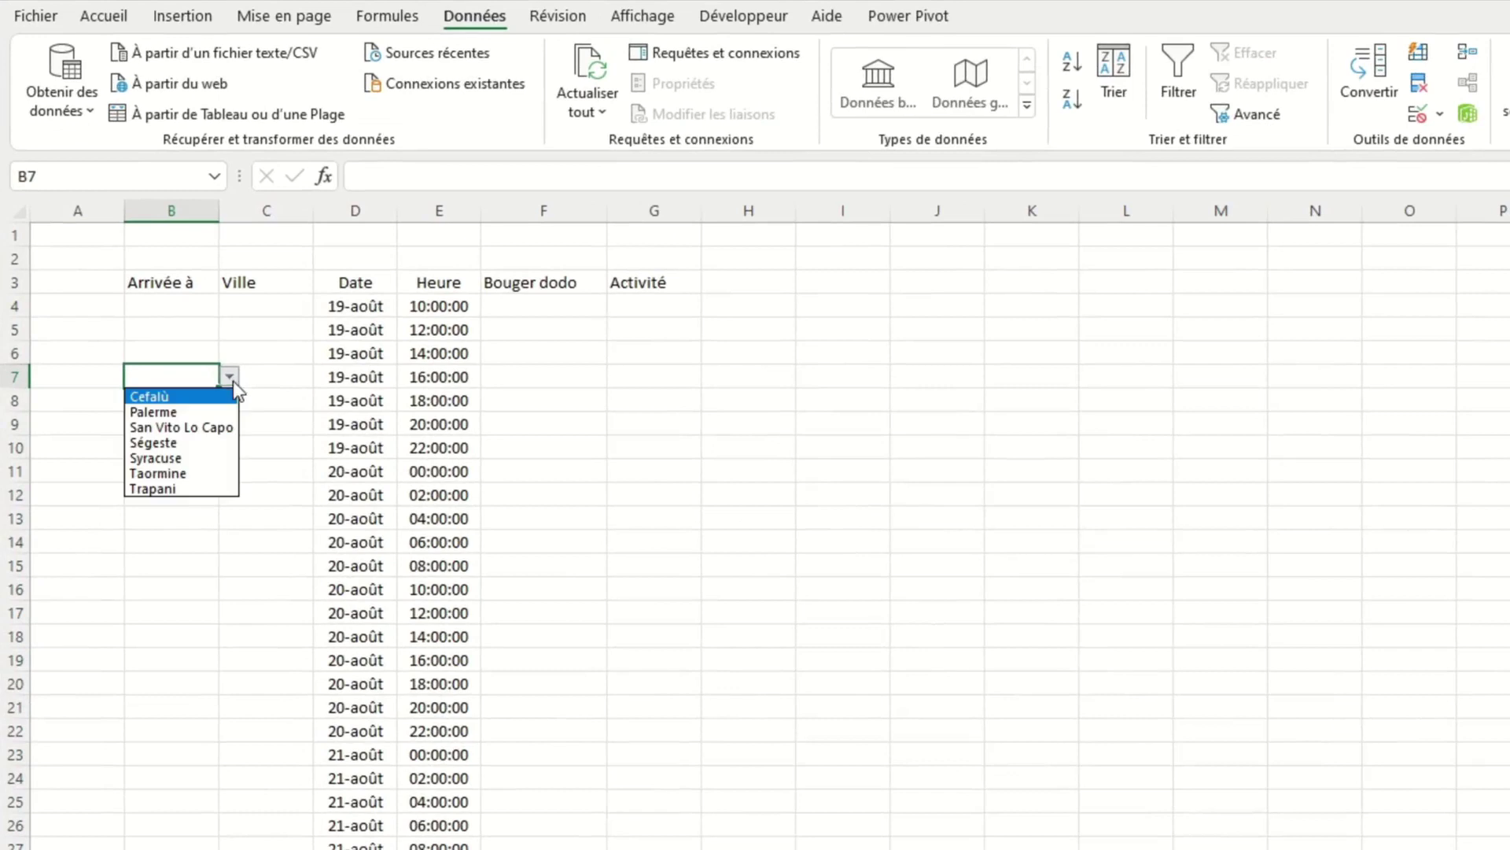
{"action": "left_click", "coordinate": [176, 313]}
{"action": "left_click", "coordinate": [176, 308]}
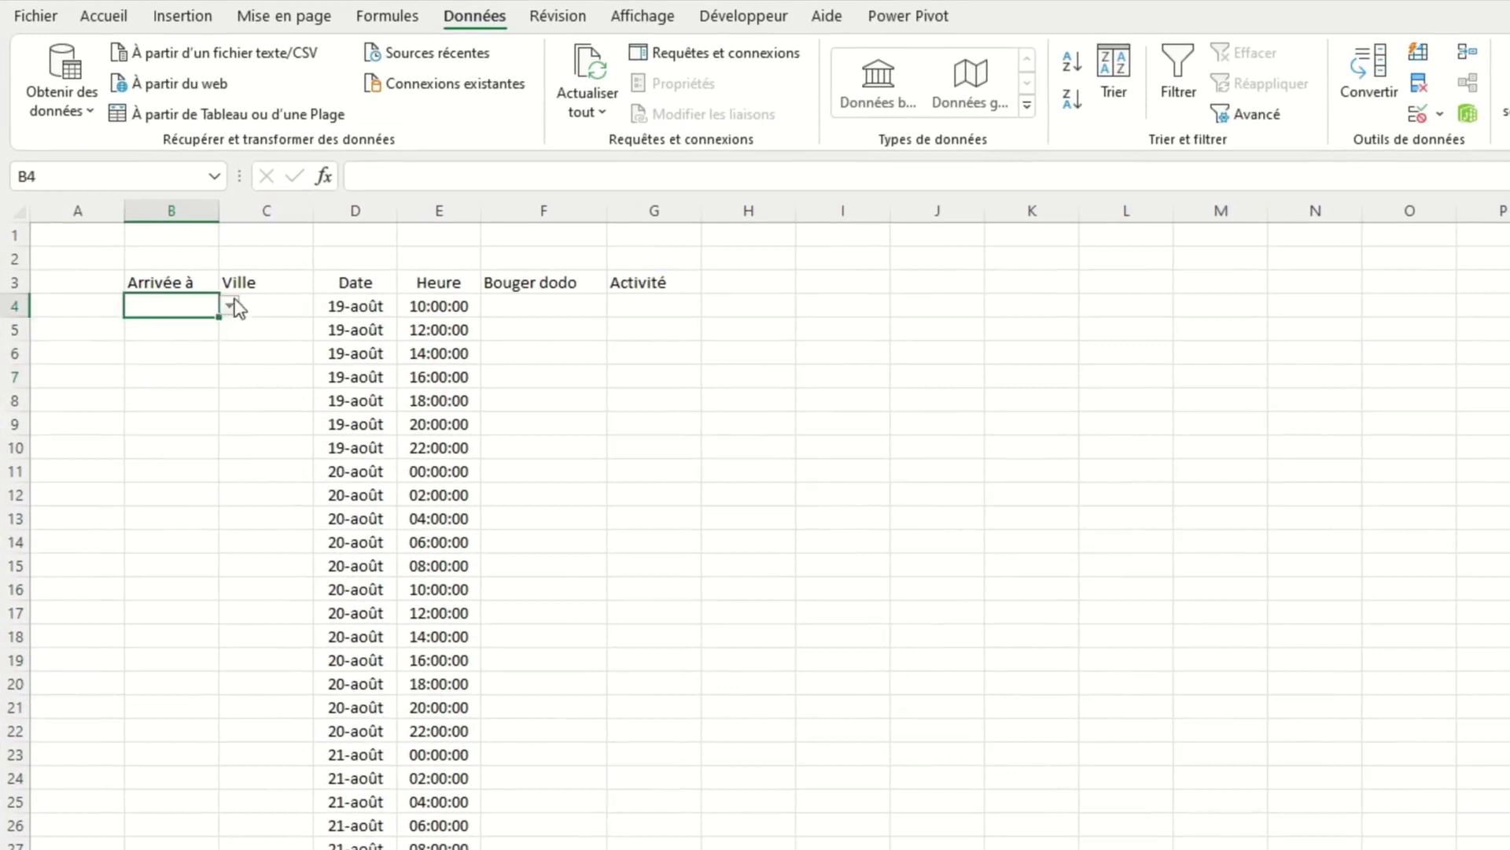
{"action": "left_click", "coordinate": [233, 307]}
{"action": "left_click", "coordinate": [281, 318]}
Begin the Ville formula =si(B4=""; in C4.
{"action": "left_click", "coordinate": [281, 315]}
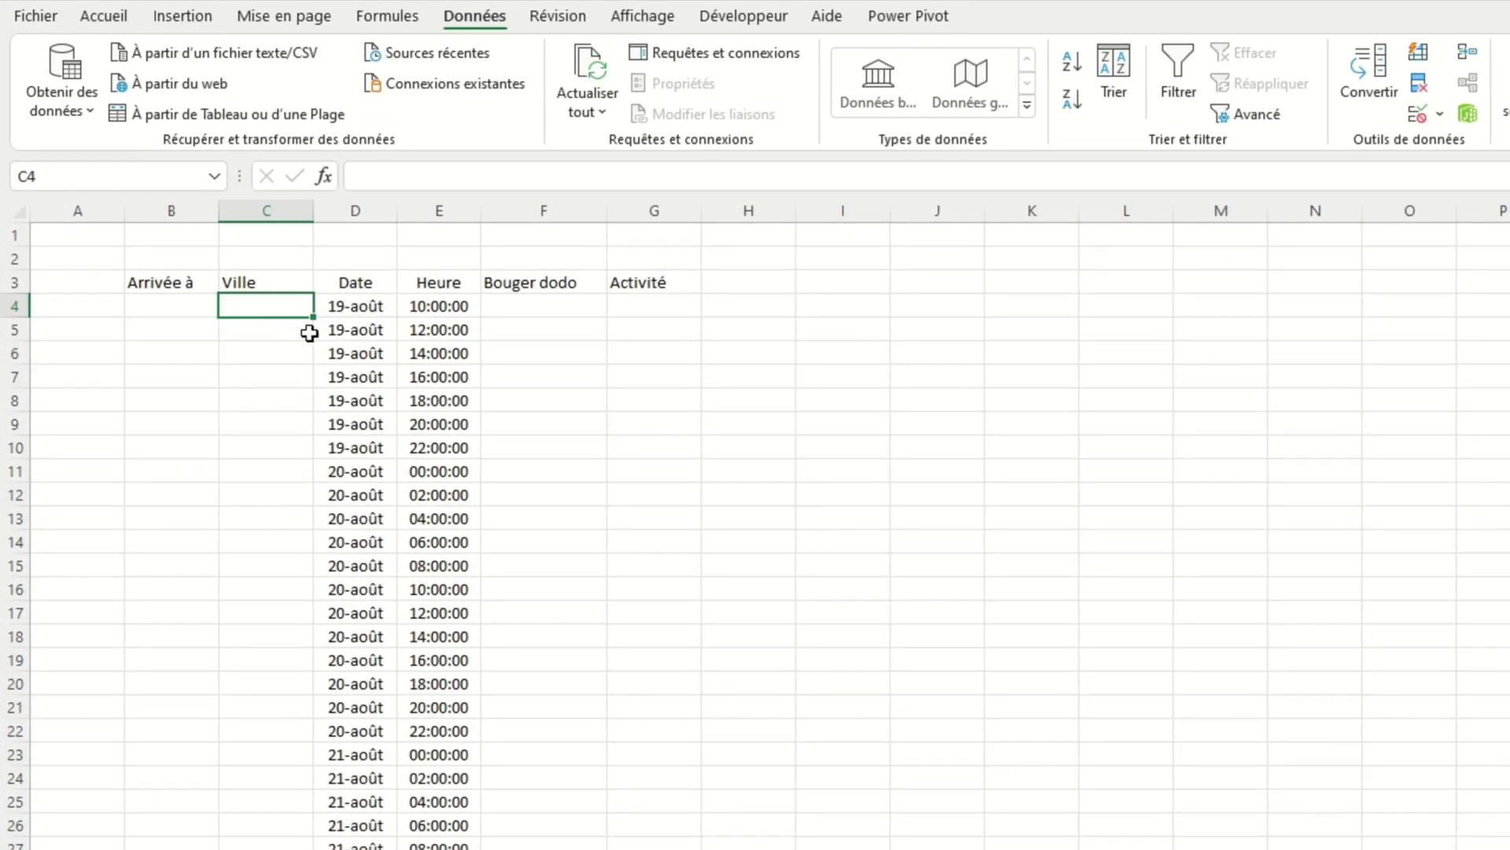
{"action": "type", "text": "=si("}
{"action": "key", "text": "Left"}
{"action": "type", "text": "=\"\";"}
Complete =SI(B4="";C3;B4) in C4 and fill it down the Ville column.
{"action": "key", "text": "Up"}
{"action": "type", "text": ";"}
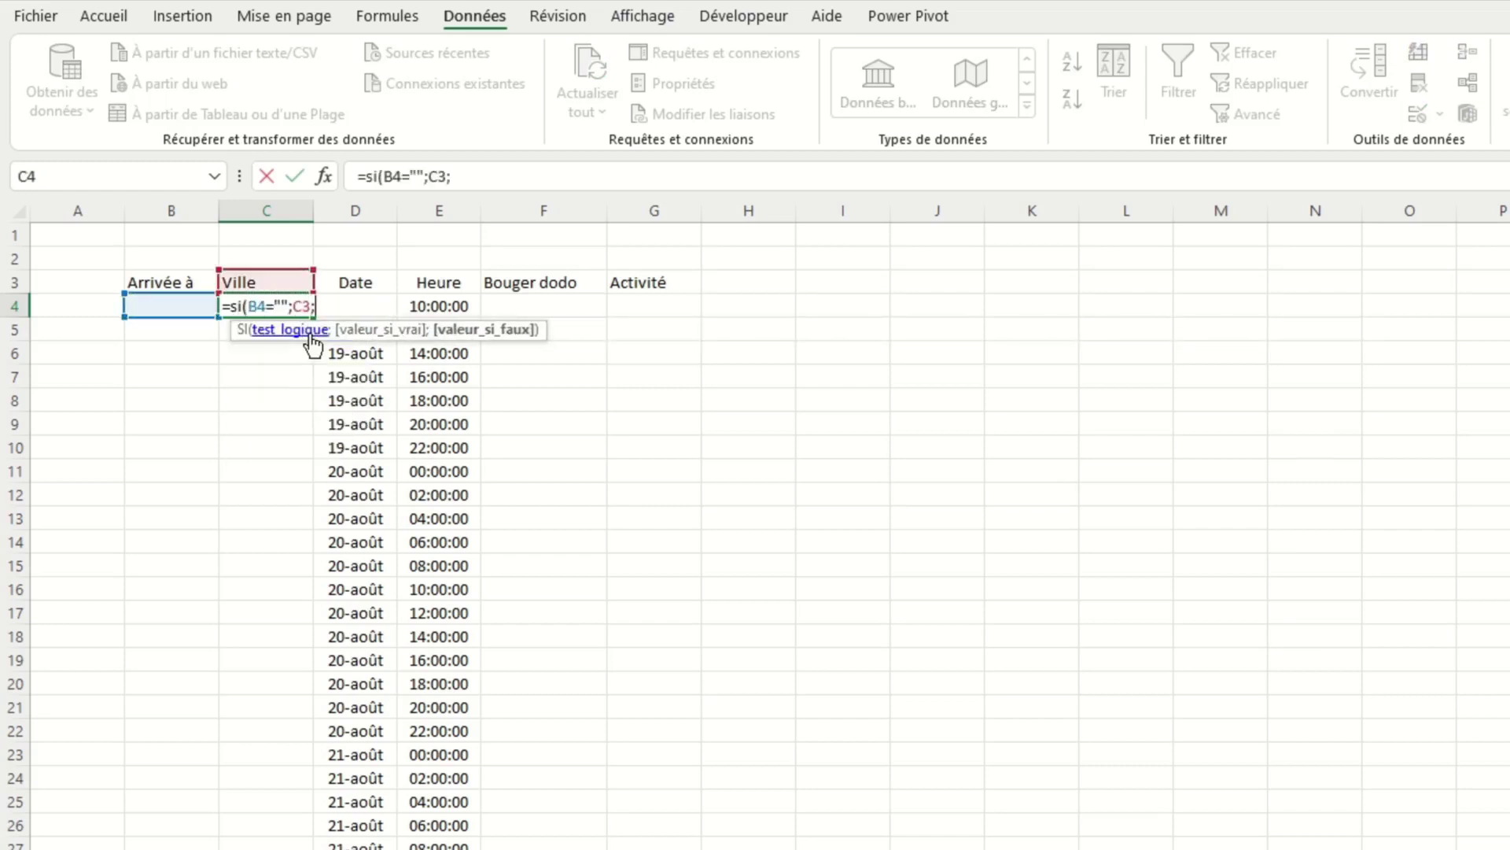
{"action": "key", "text": "Left"}
{"action": "key", "text": "Return"}
{"action": "left_click", "coordinate": [309, 311]}
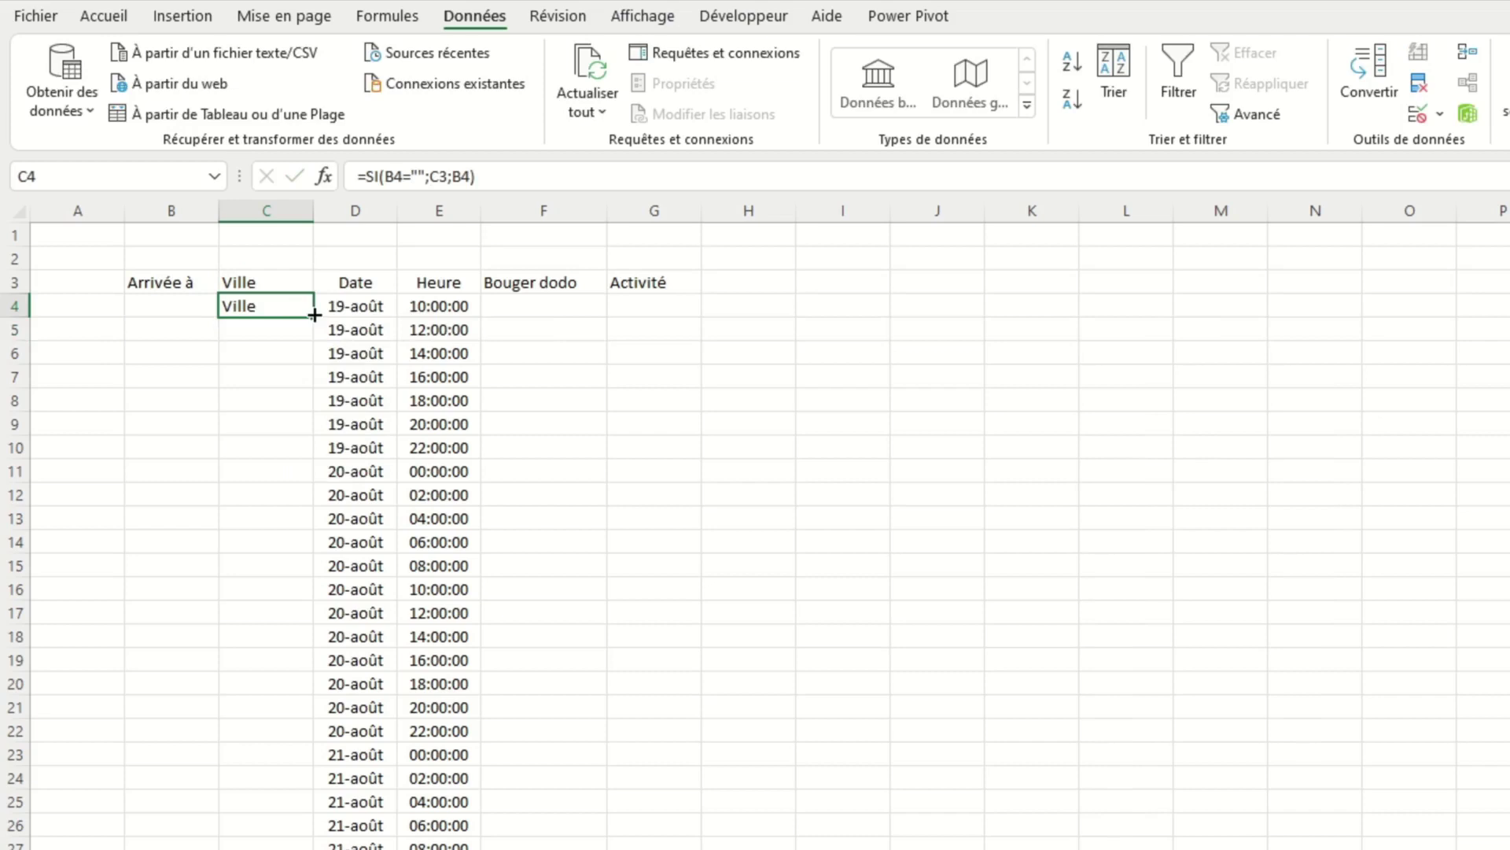
{"action": "double_click", "coordinate": [313, 316]}
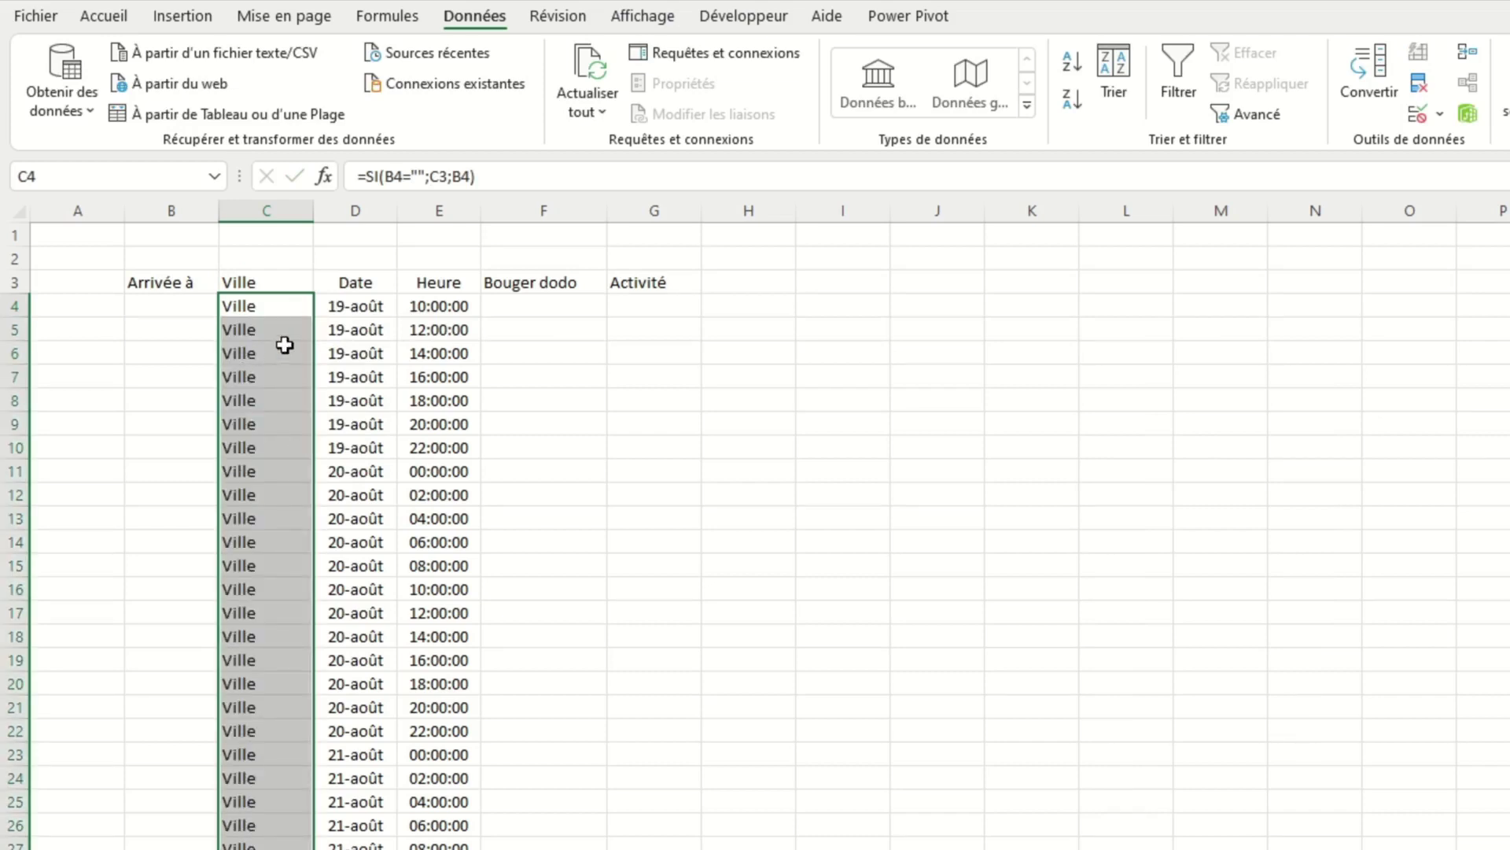
Choose Palerme as the B4 arrival and San Vito Lo Capo in B28, then widen columns.
{"action": "left_click", "coordinate": [211, 305]}
{"action": "left_click", "coordinate": [229, 306]}
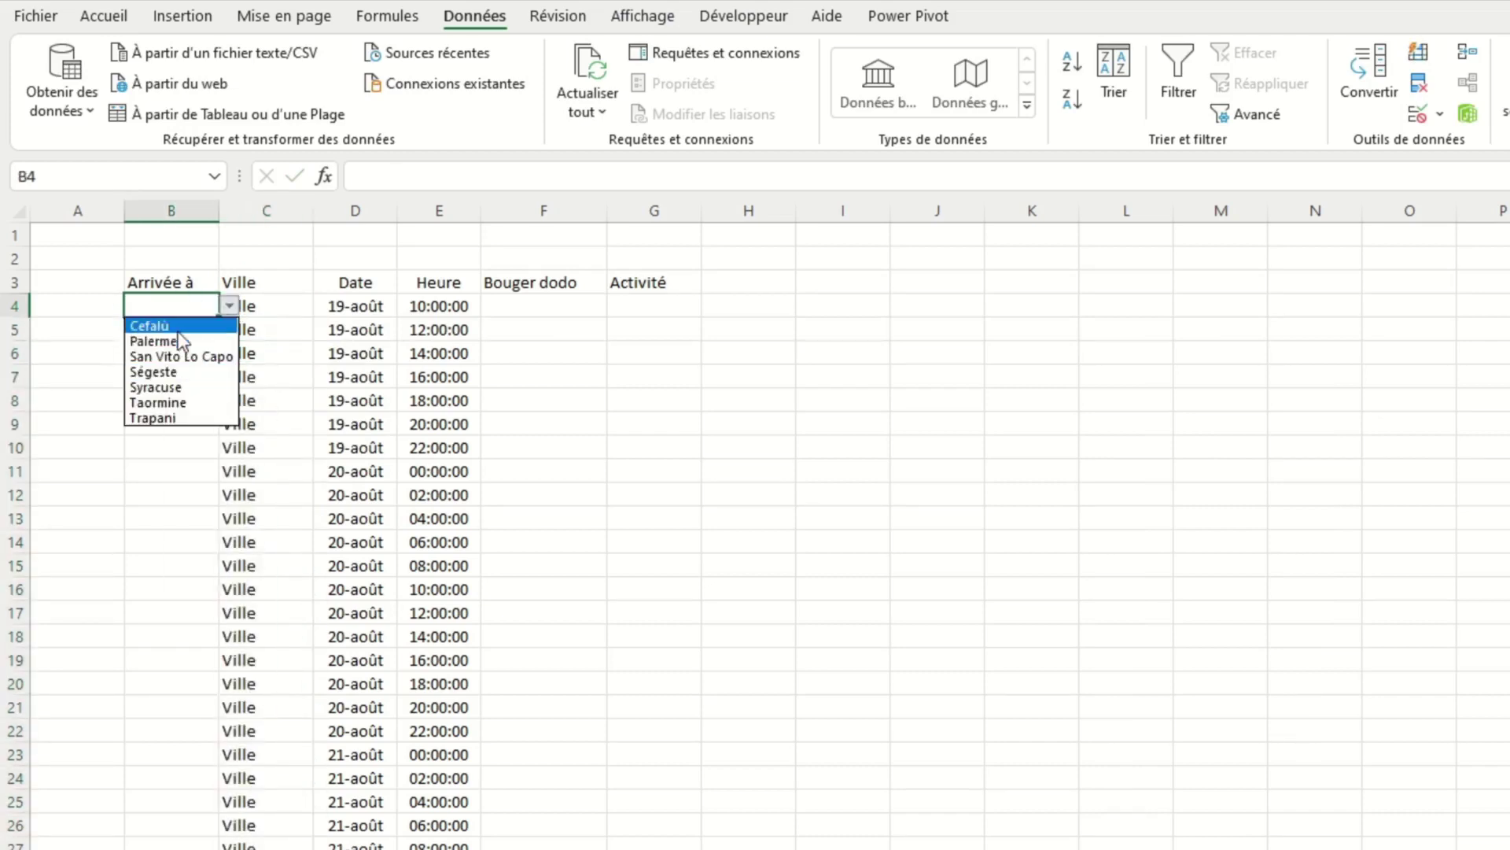
{"action": "left_click", "coordinate": [183, 341]}
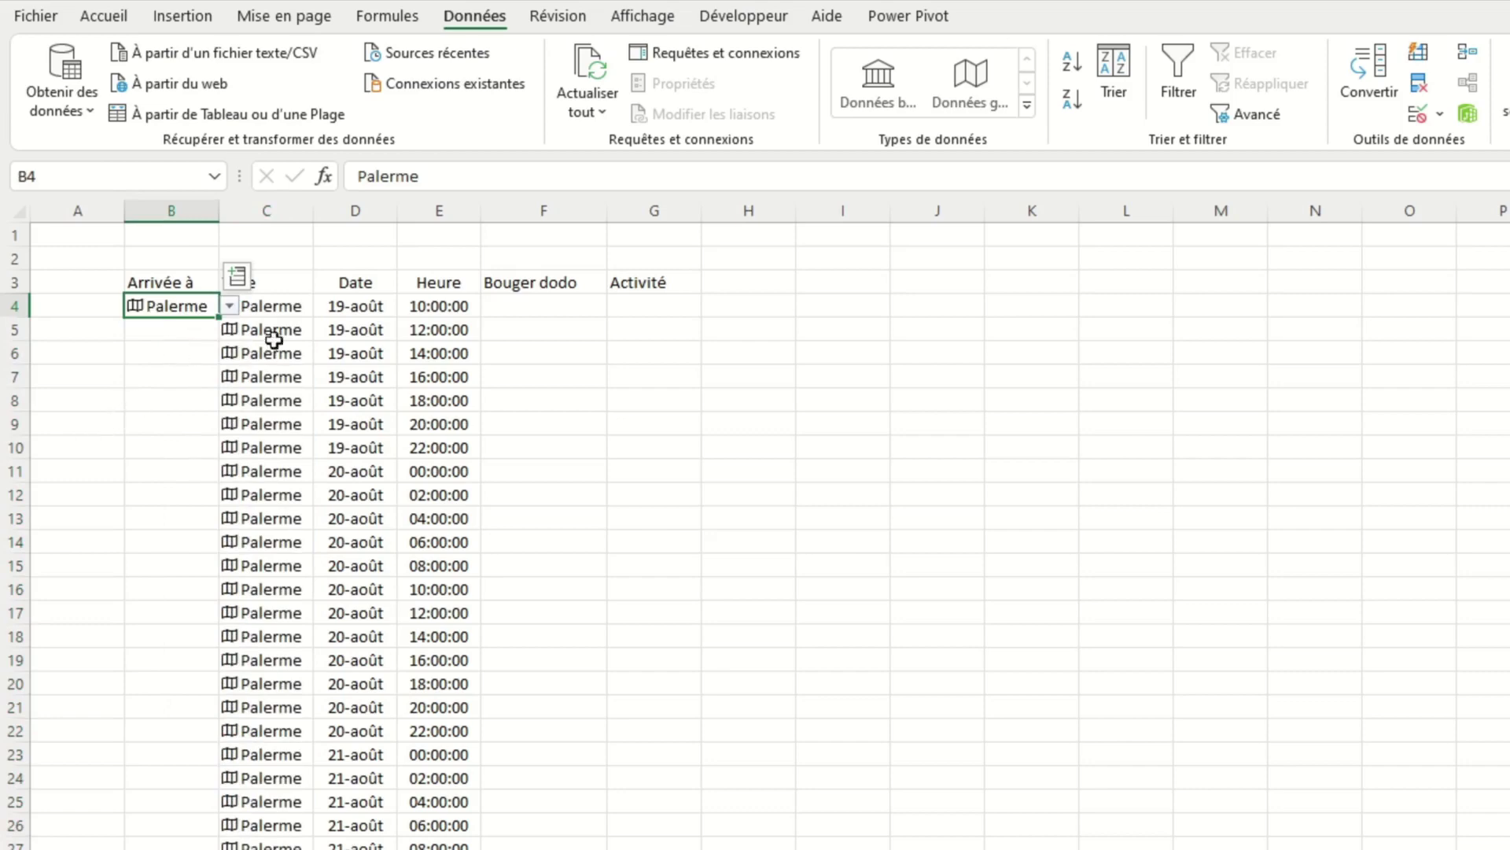
{"action": "key", "text": "Right"}
{"action": "key", "text": "Right"}
{"action": "key", "text": "Right"}
{"action": "key", "text": "Down"}
{"action": "key", "text": "Down"}
{"action": "key", "text": "Down"}
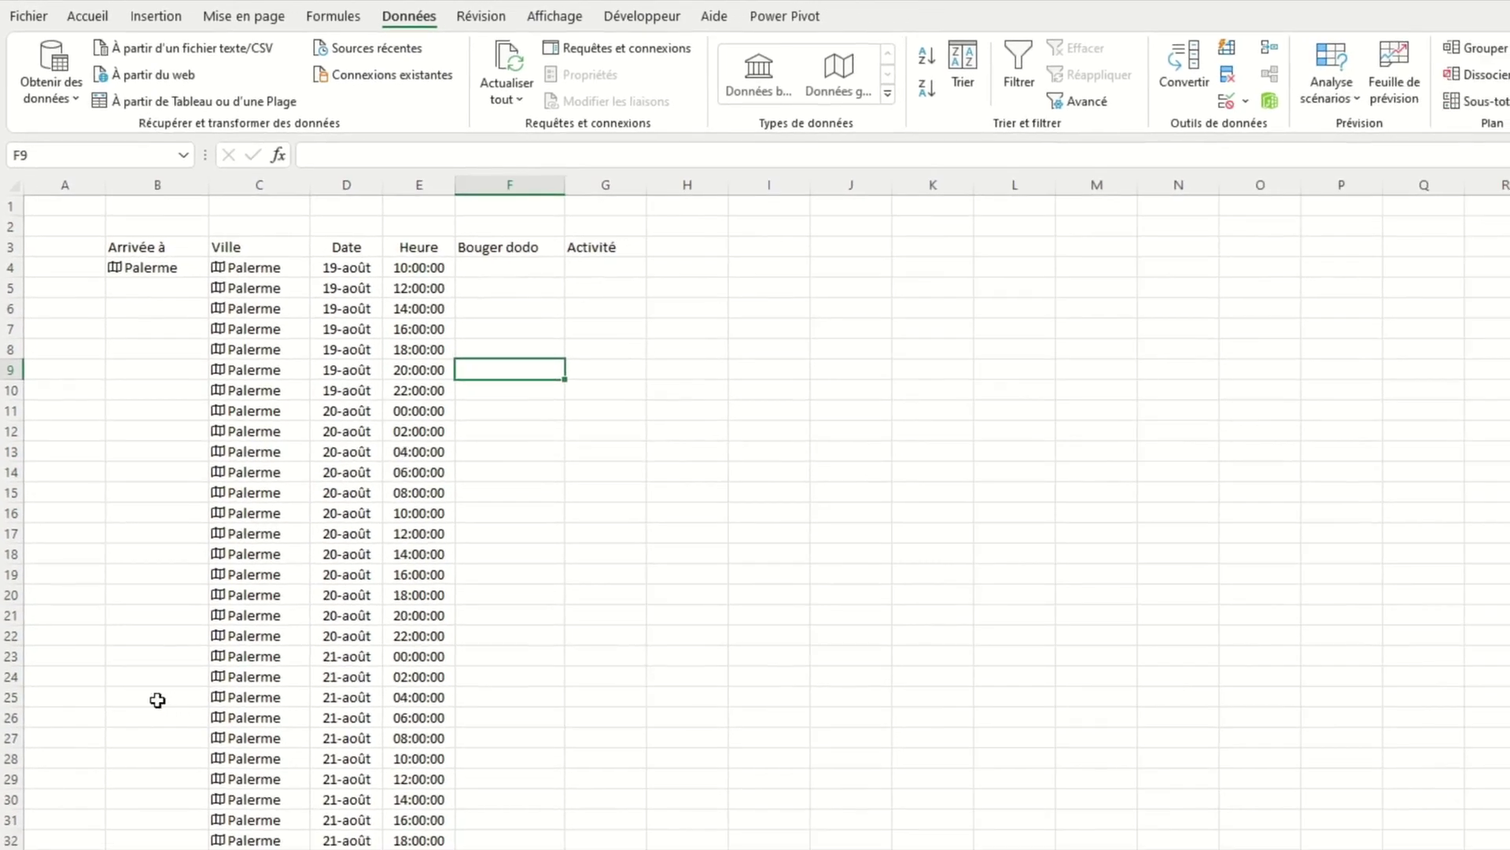
{"action": "left_click", "coordinate": [150, 763]}
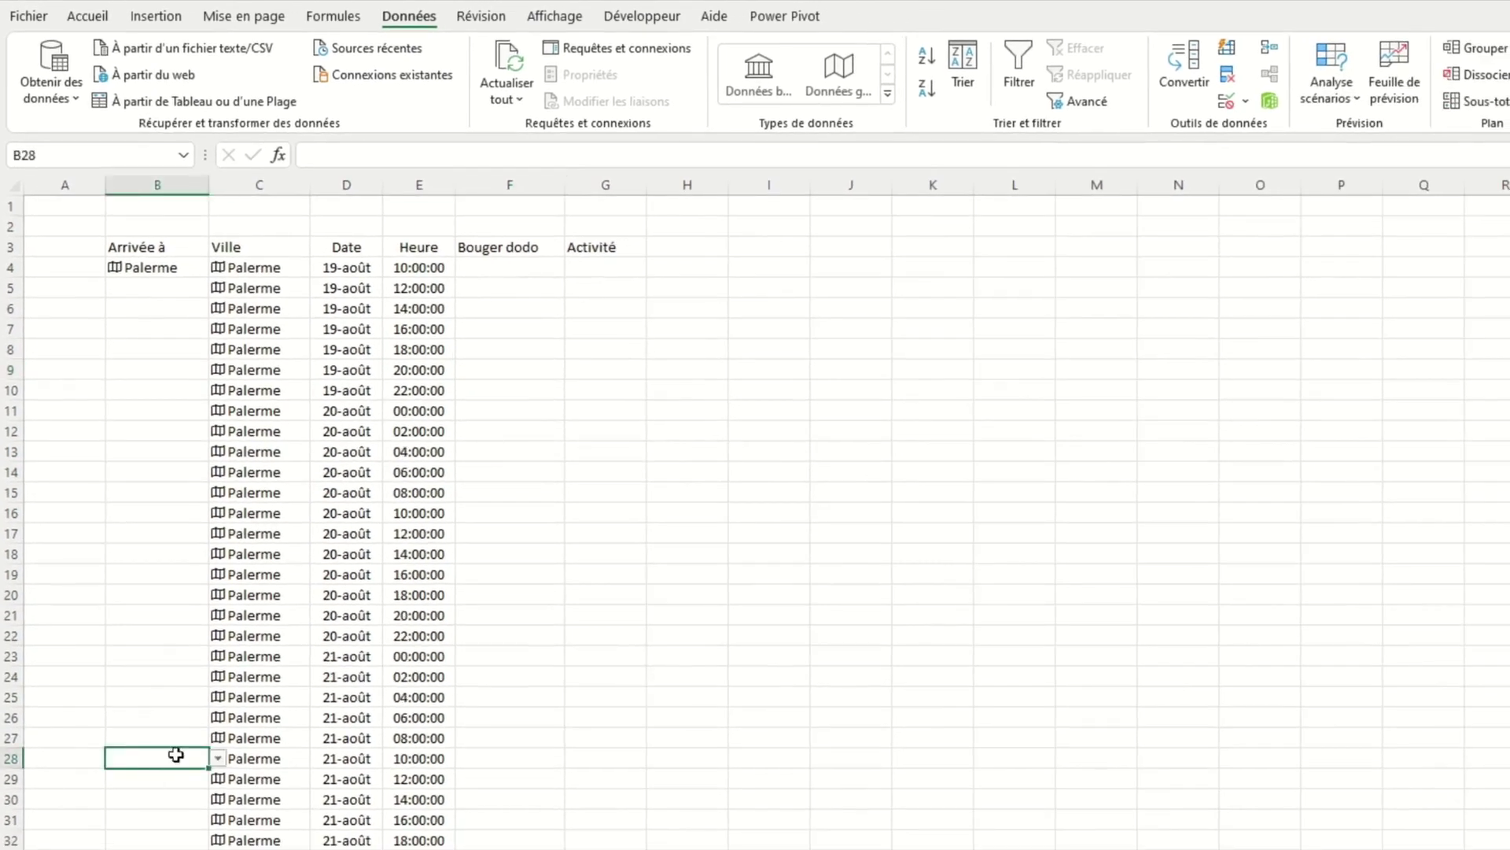
{"action": "left_click", "coordinate": [218, 759]}
{"action": "left_click", "coordinate": [179, 811]}
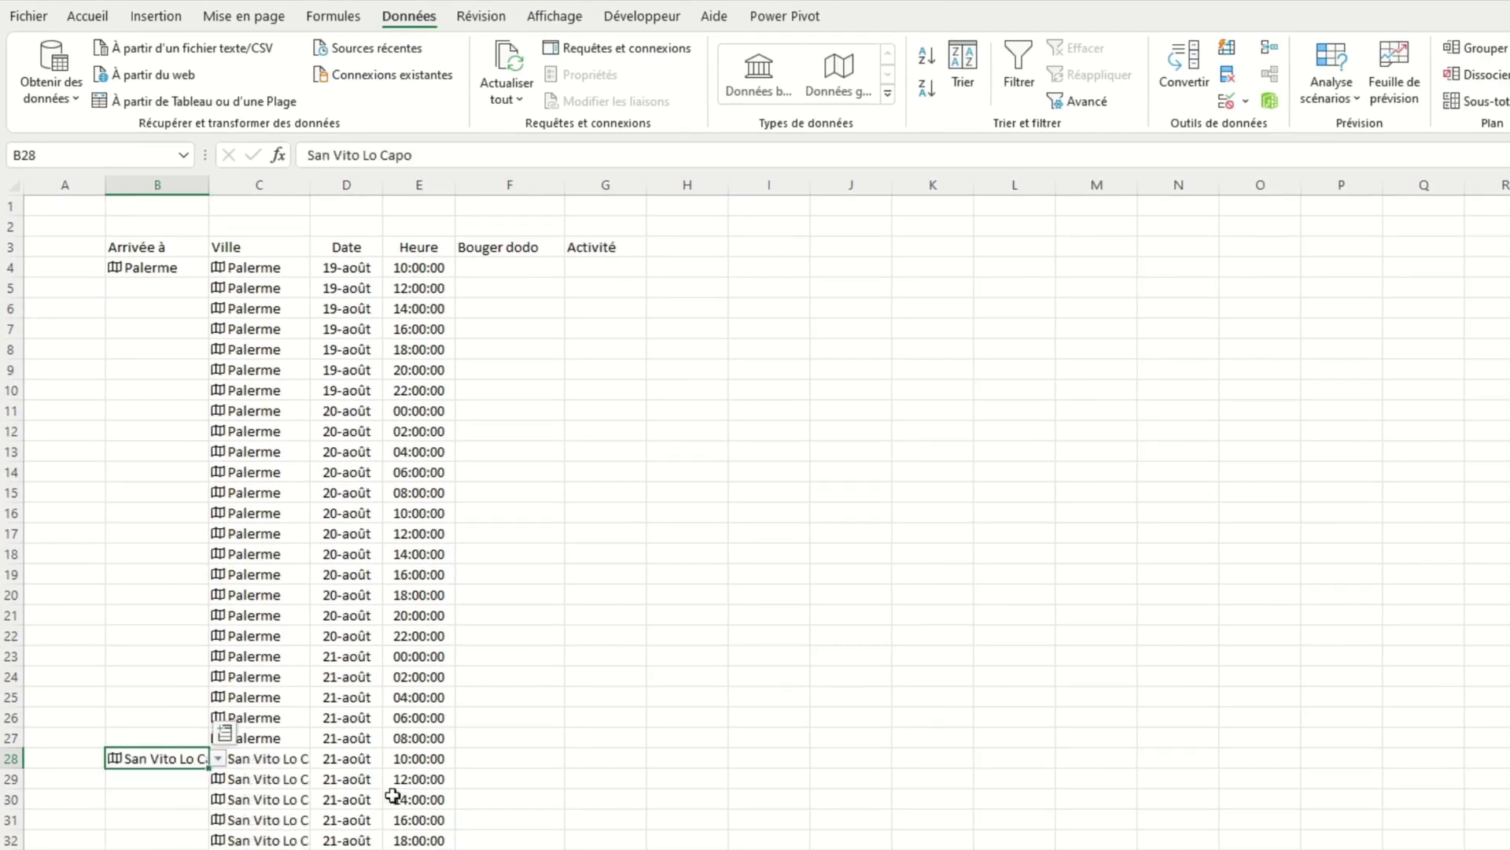
{"action": "double_click", "coordinate": [209, 185]}
{"action": "left_click", "coordinate": [642, 451]}
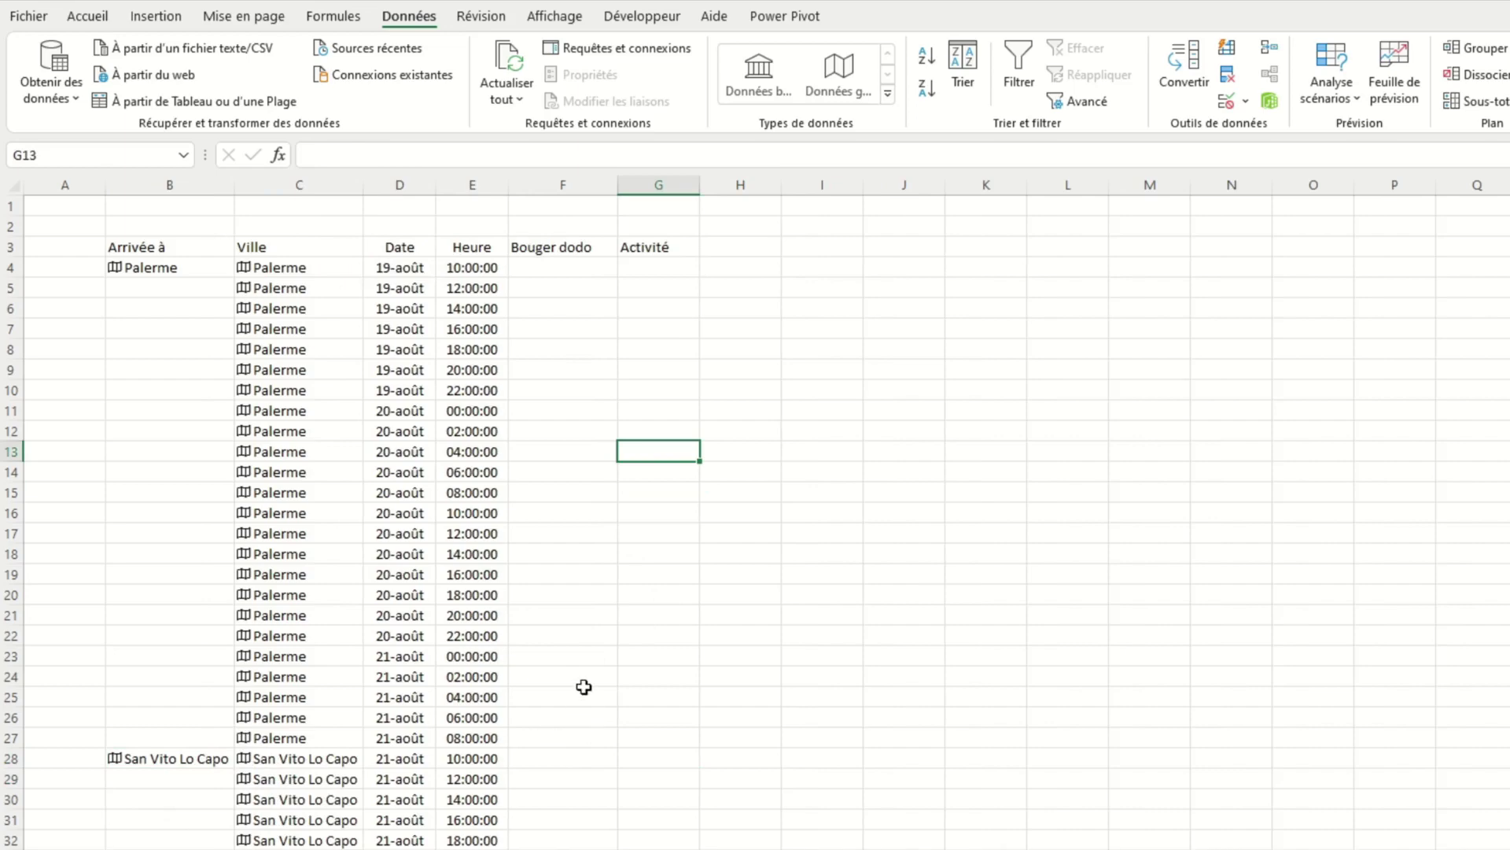
Enter =SI(OU(HEURE(E4)>20;HEURE(E4)<8);"dodo";"") in F4 and fill it down column F.
{"action": "left_click", "coordinate": [576, 270]}
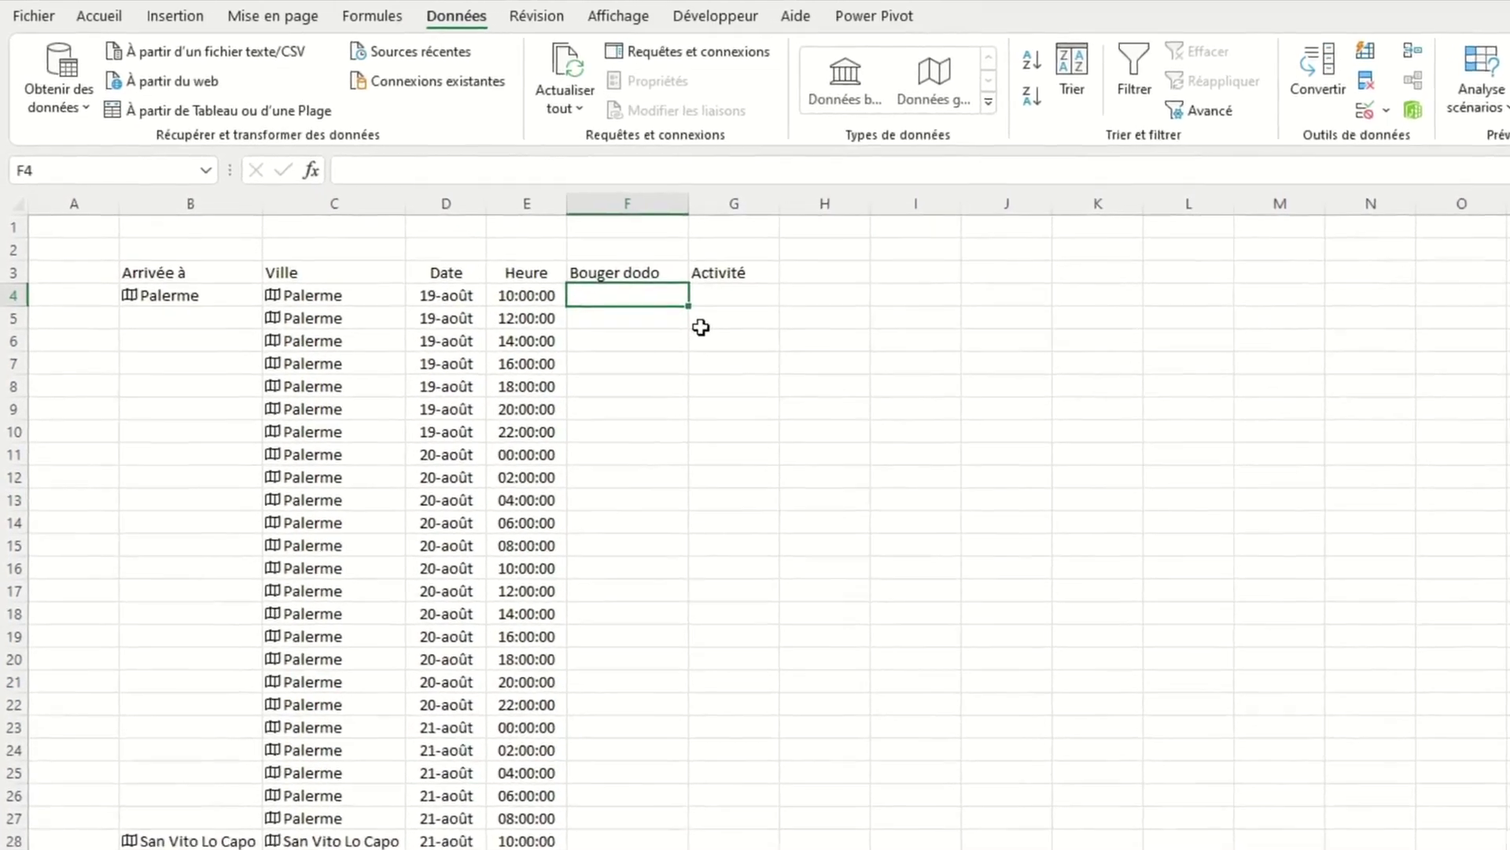
{"action": "type", "text": "=si(ou(heure(E4)>20;heure(E4)<8;"}
{"action": "key", "text": "BackSpace"}
{"action": "type", "text": ");\"dodo\";\"\")"}
{"action": "key", "text": "ctrl+Return"}
{"action": "double_click", "coordinate": [715, 317]}
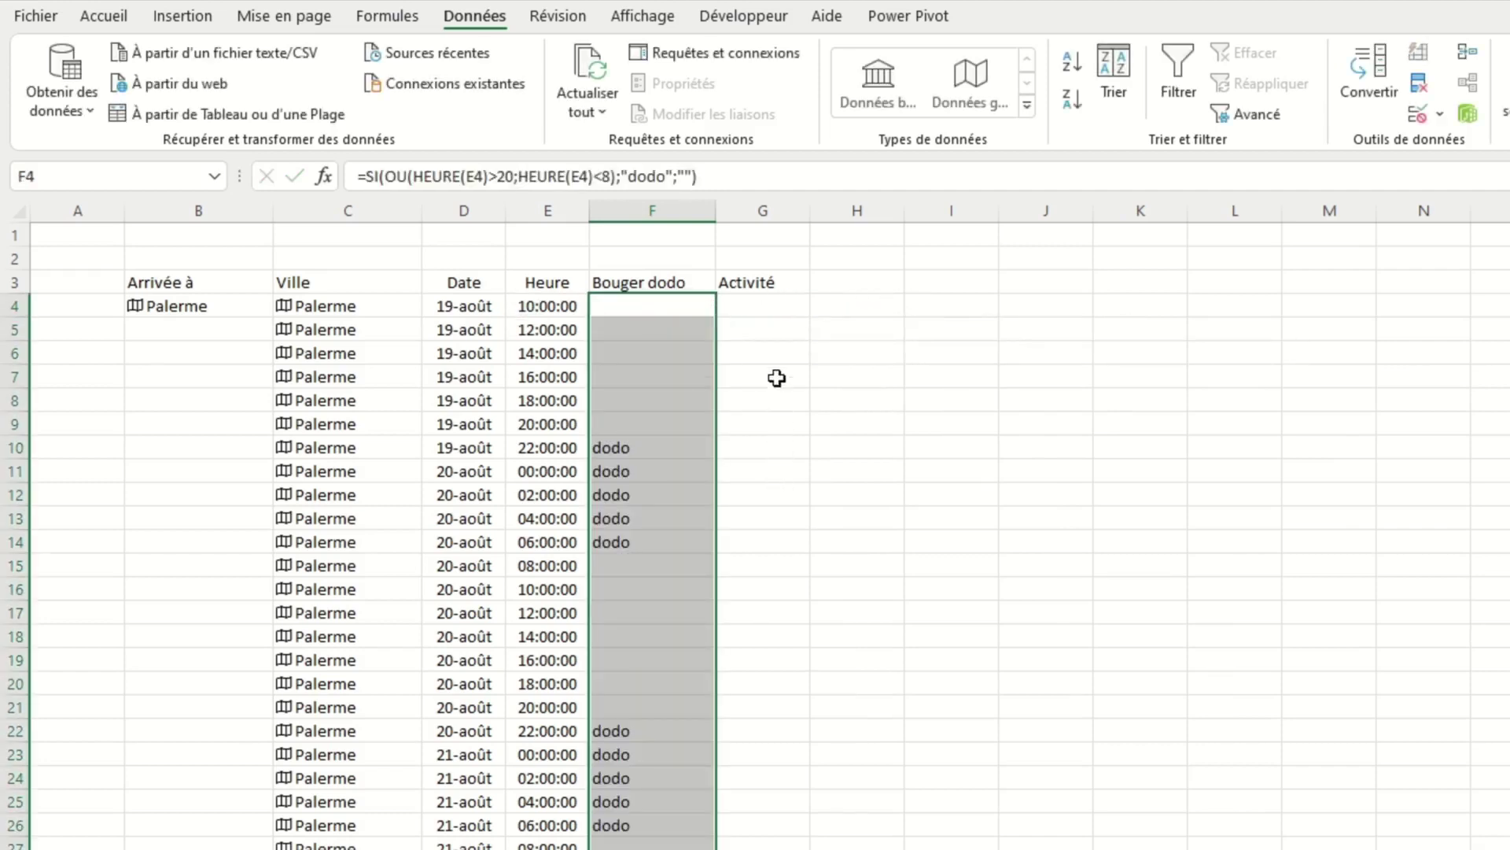
{"action": "key", "text": "Right"}
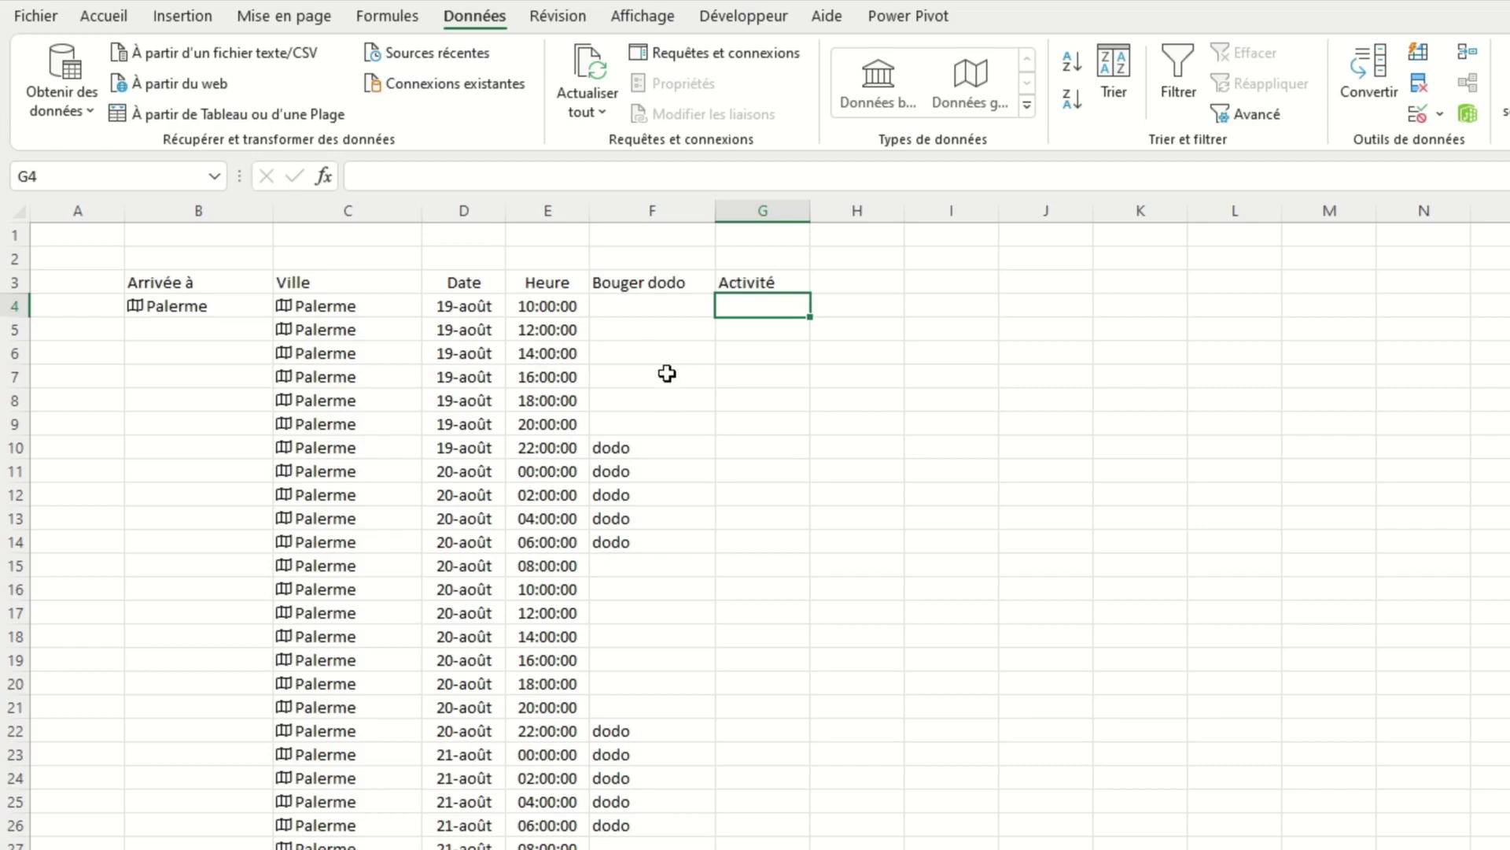
{"action": "left_click", "coordinate": [560, 308]}
Rewrite E5 as =SI(HEURE(TEMPS(2;0;0)+E4)=0;E4+TEMPS(8;0;0);E4+TEMPS(2;0;0)) to skip overnight.
{"action": "left_click", "coordinate": [560, 341]}
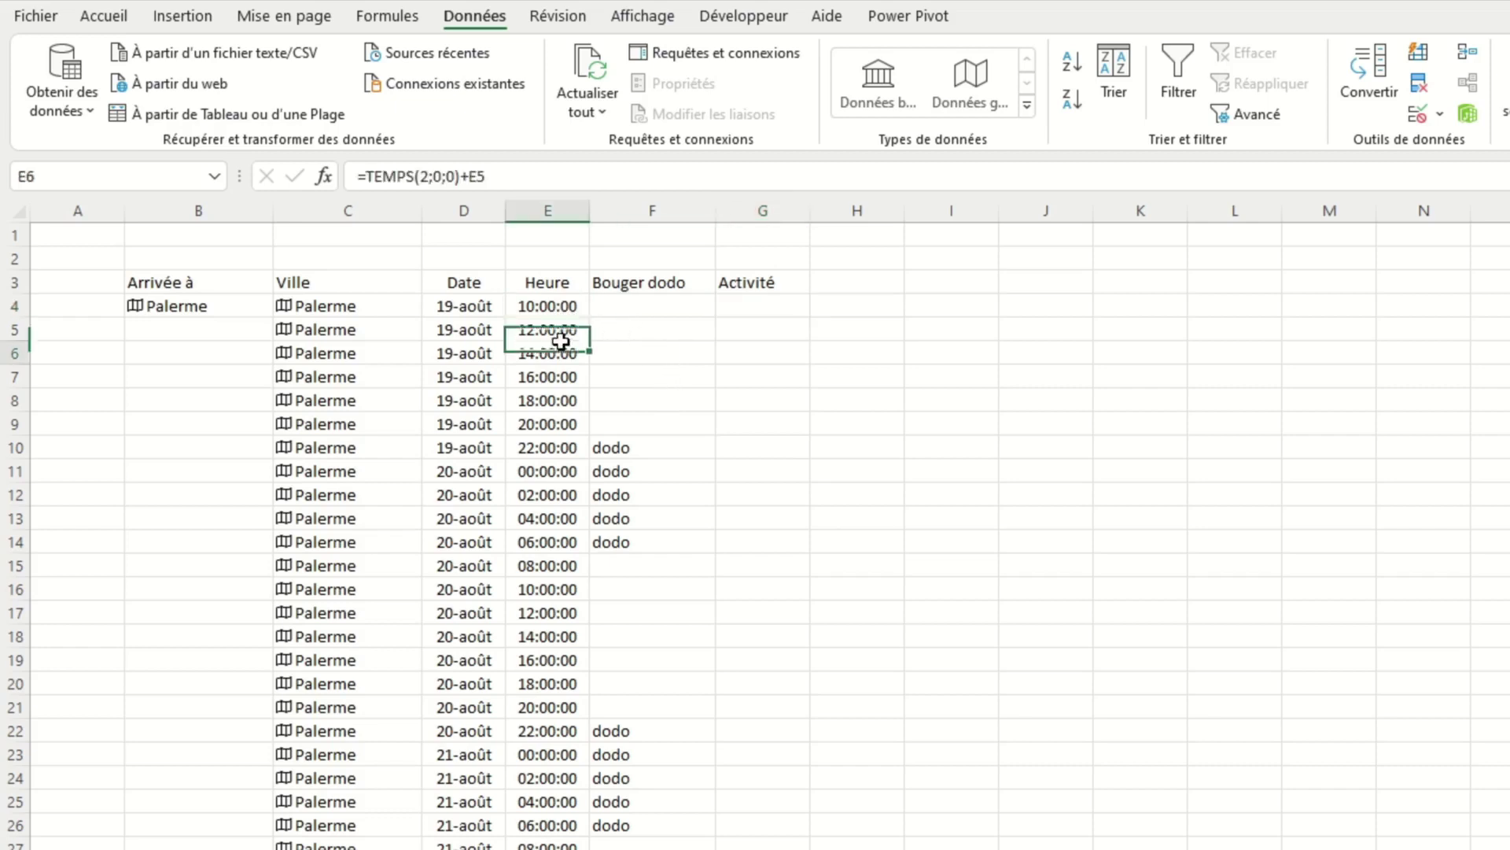
{"action": "left_click", "coordinate": [363, 176]}
{"action": "type", "text": "si("}
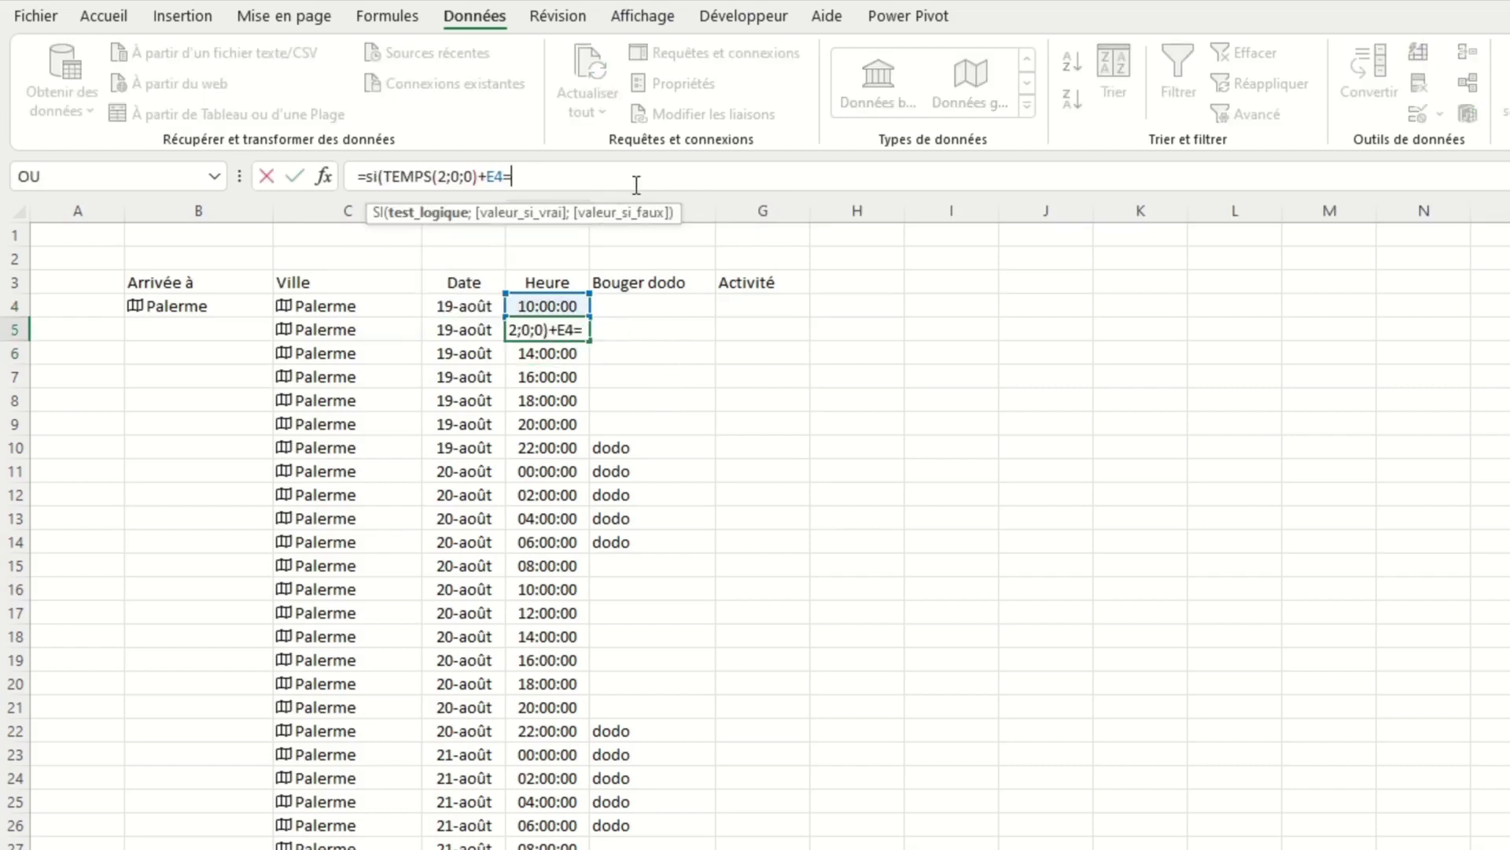
{"action": "left_click", "coordinate": [381, 176]}
{"action": "type", "text": "heure("}
{"action": "left_click", "coordinate": [594, 175]}
{"action": "key", "text": "BackSpace"}
{"action": "type", "text": ")=0;"}
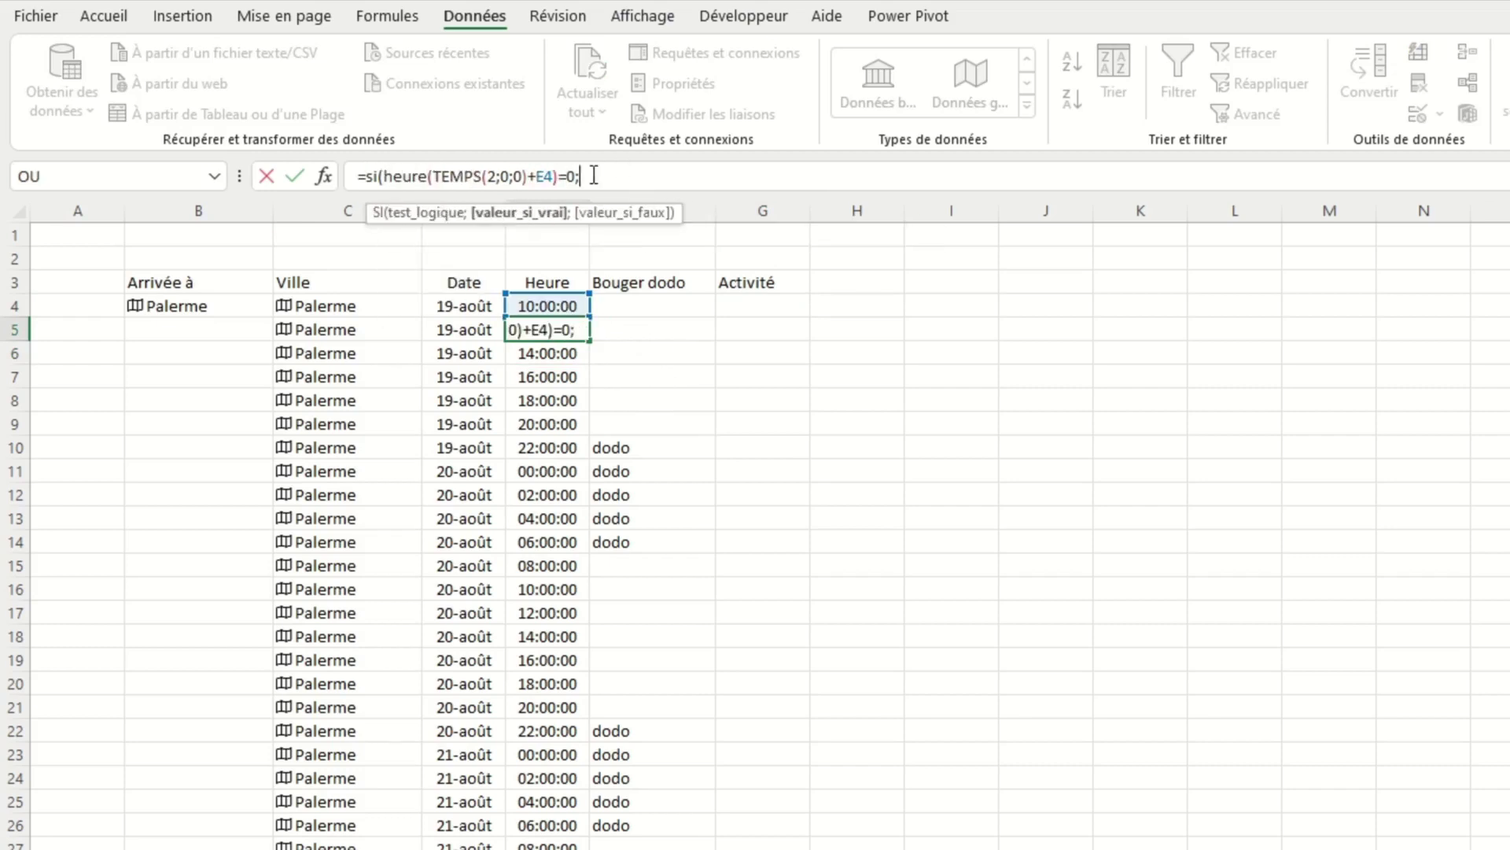
{"action": "type", "text": "E4+temps(8;0;0);E4+"}
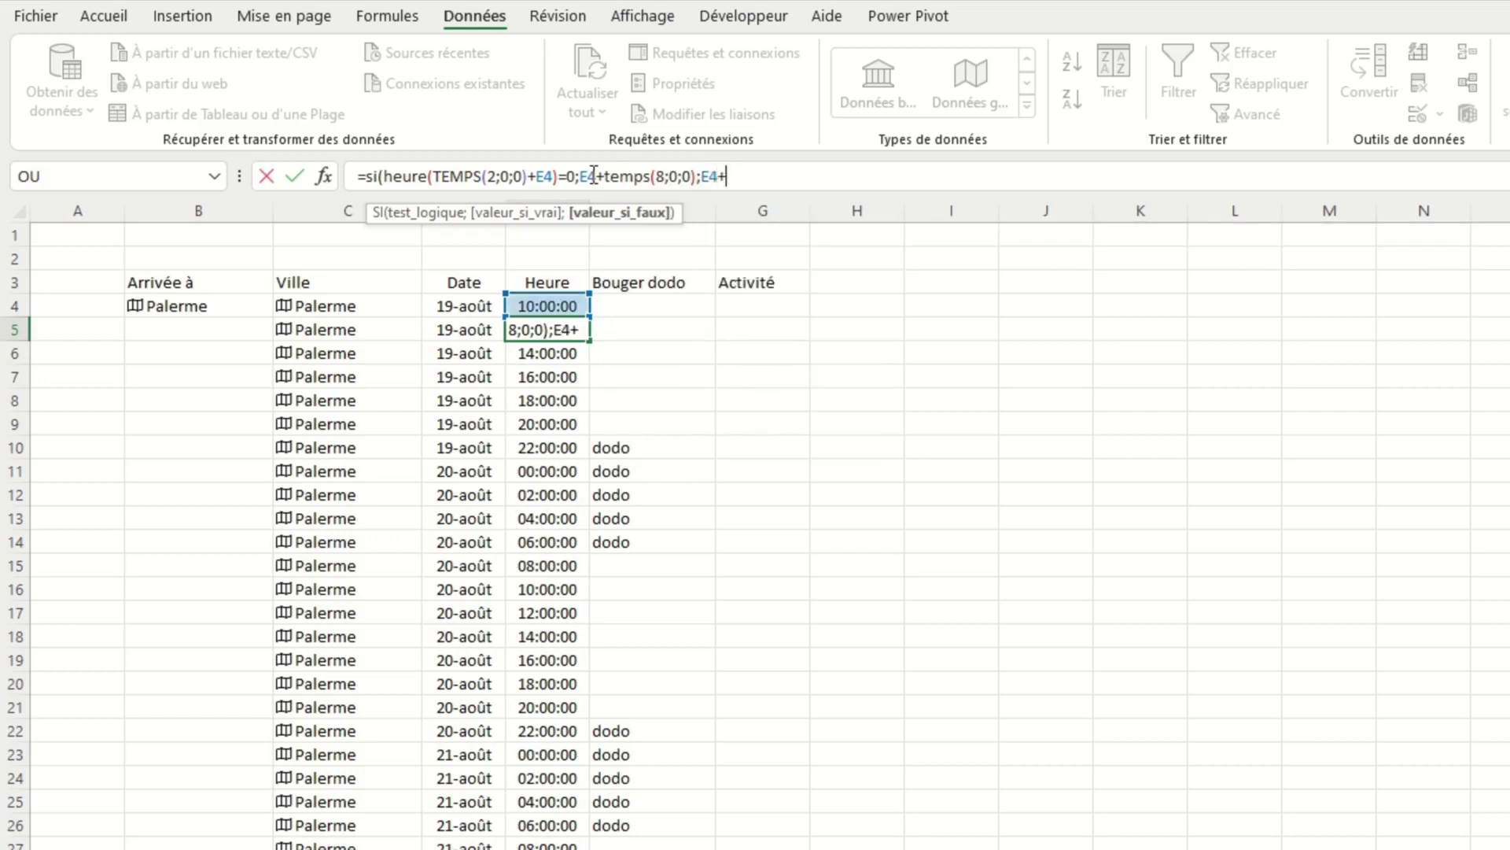
{"action": "type", "text": "temps(2;0;0"}
{"action": "key", "text": "Return"}
Fill E5's time formula down the Heure column and check the resulting times.
{"action": "left_click", "coordinate": [578, 334]}
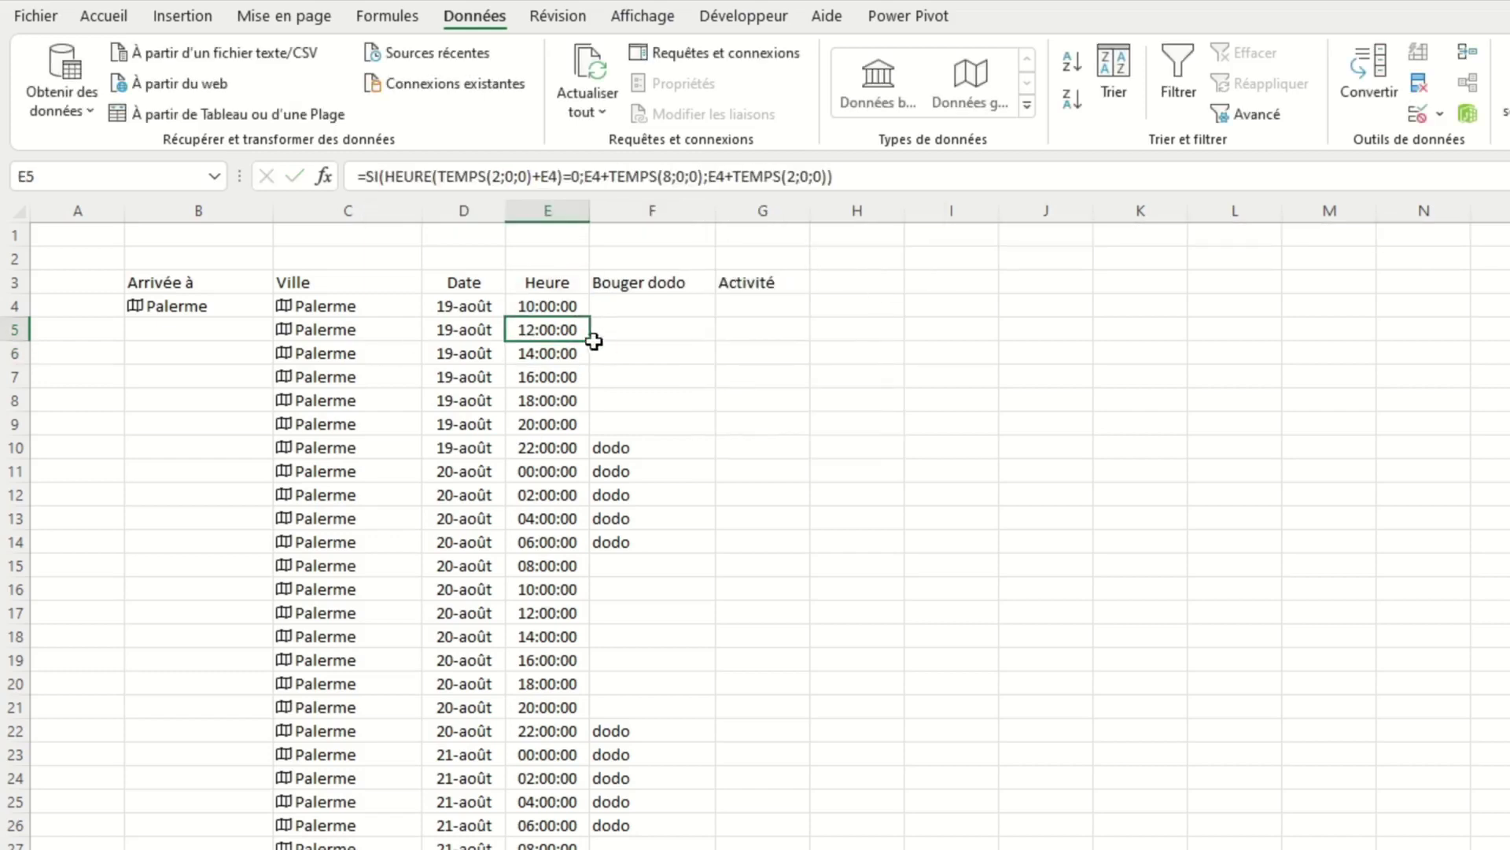
{"action": "double_click", "coordinate": [593, 342]}
{"action": "left_click", "coordinate": [652, 448]}
{"action": "key", "text": "Left"}
{"action": "key", "text": "Left"}
{"action": "key", "text": "Down"}
{"action": "left_click", "coordinate": [543, 464]}
{"action": "scroll", "coordinate": [566, 476], "scroll_direction": "down", "scroll_amount": 5}
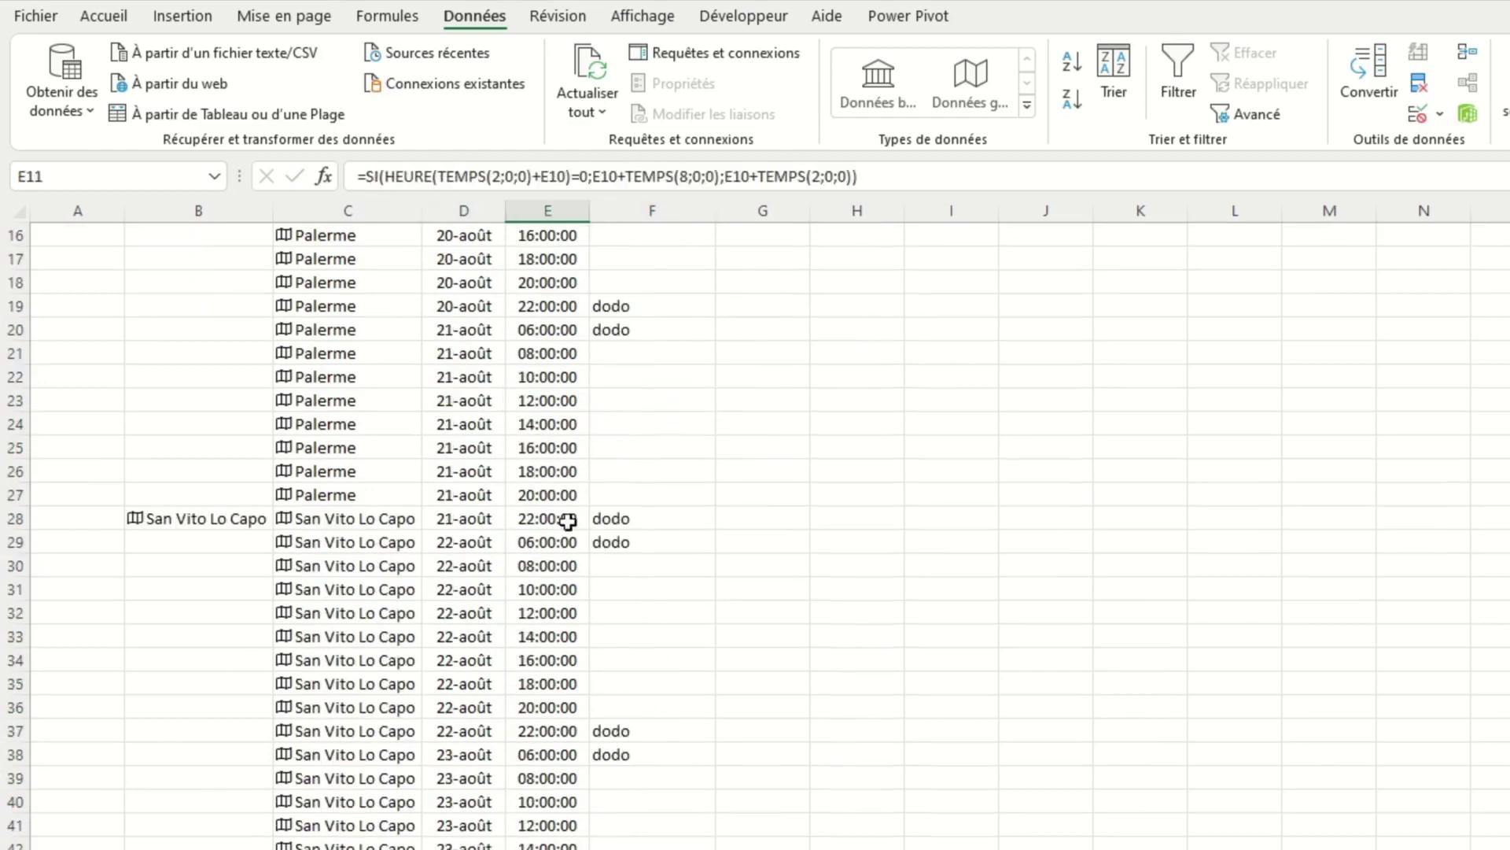
{"action": "left_click", "coordinate": [559, 522]}
{"action": "scroll", "coordinate": [557, 527], "scroll_direction": "down", "scroll_amount": 3}
{"action": "scroll", "coordinate": [556, 537], "scroll_direction": "down", "scroll_amount": 15}
{"action": "scroll", "coordinate": [499, 499], "scroll_direction": "down", "scroll_amount": 8}
{"action": "mouse_move", "coordinate": [11, 462]}
{"action": "left_mouse_down"}
{"action": "mouse_move", "coordinate": [159, 637]}
{"action": "mouse_move", "coordinate": [157, 846]}
{"action": "left_mouse_up"}
{"action": "scroll", "coordinate": [456, 556], "scroll_direction": "down", "scroll_amount": 5}
{"action": "scroll", "coordinate": [540, 735], "scroll_direction": "up", "scroll_amount": 8}
{"action": "left_click", "coordinate": [299, 542]}
{"action": "scroll", "coordinate": [479, 634], "scroll_direction": "up", "scroll_amount": 2}
{"action": "scroll", "coordinate": [614, 589], "scroll_direction": "up", "scroll_amount": 7}
{"action": "scroll", "coordinate": [614, 589], "scroll_direction": "up", "scroll_amount": 13}
{"action": "scroll", "coordinate": [606, 551], "scroll_direction": "up", "scroll_amount": 12}
{"action": "scroll", "coordinate": [607, 543], "scroll_direction": "up", "scroll_amount": 2}
{"action": "left_click", "coordinate": [608, 519]}
{"action": "left_click", "coordinate": [611, 488]}
Move the San Vito Lo Capo arrival from B28 up to B23.
{"action": "left_click", "coordinate": [180, 758]}
{"action": "left_click_drag", "start_coordinate": [110, 757], "coordinate": [116, 657]}
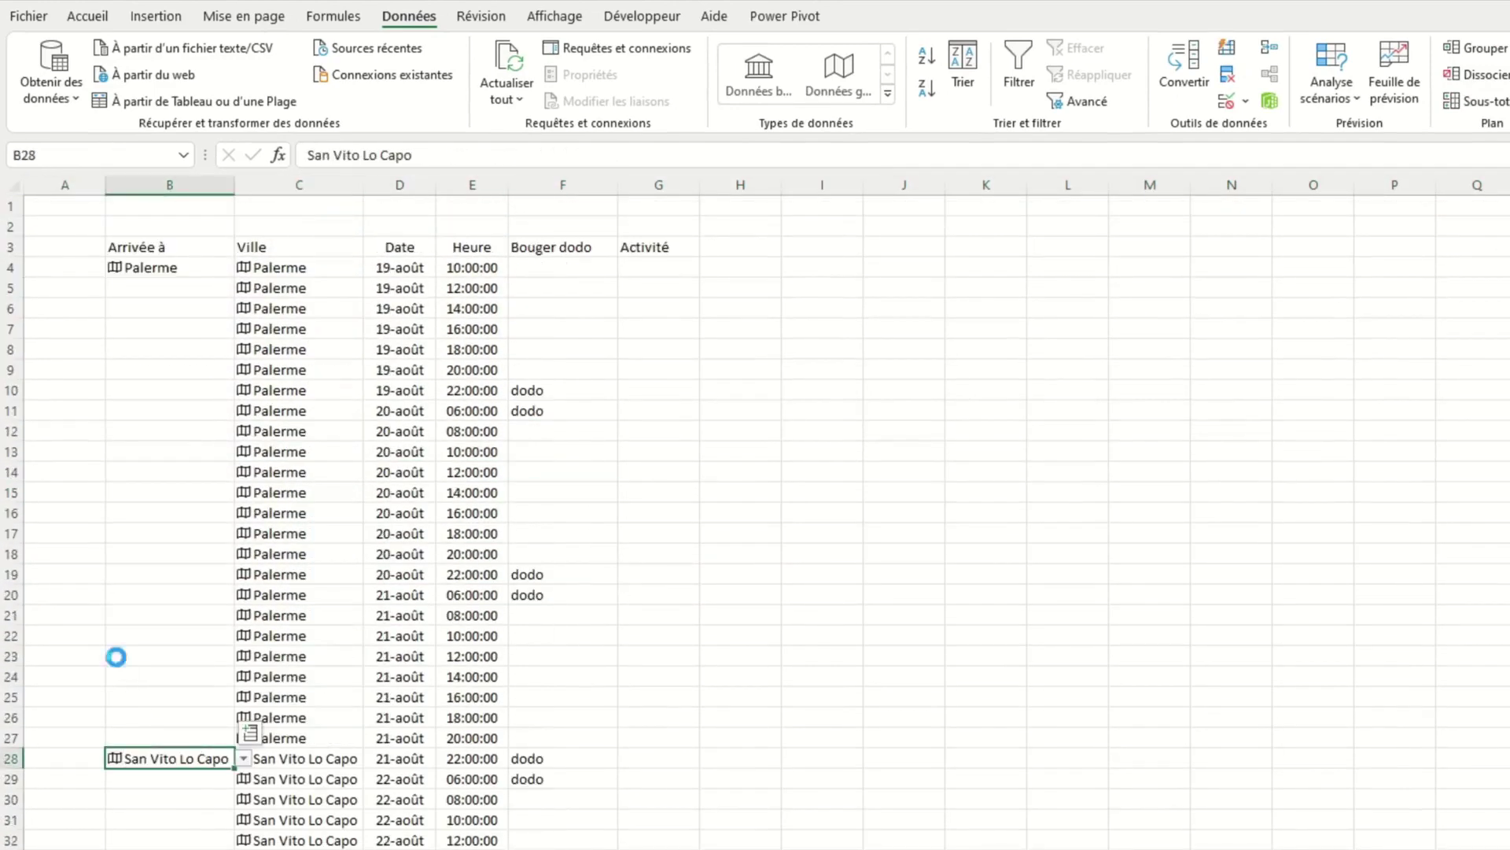
{"action": "left_click", "coordinate": [260, 657]}
{"action": "left_click", "coordinate": [181, 656]}
{"action": "left_click", "coordinate": [244, 656]}
{"action": "left_click", "coordinate": [173, 701]}
{"action": "left_click", "coordinate": [692, 472]}
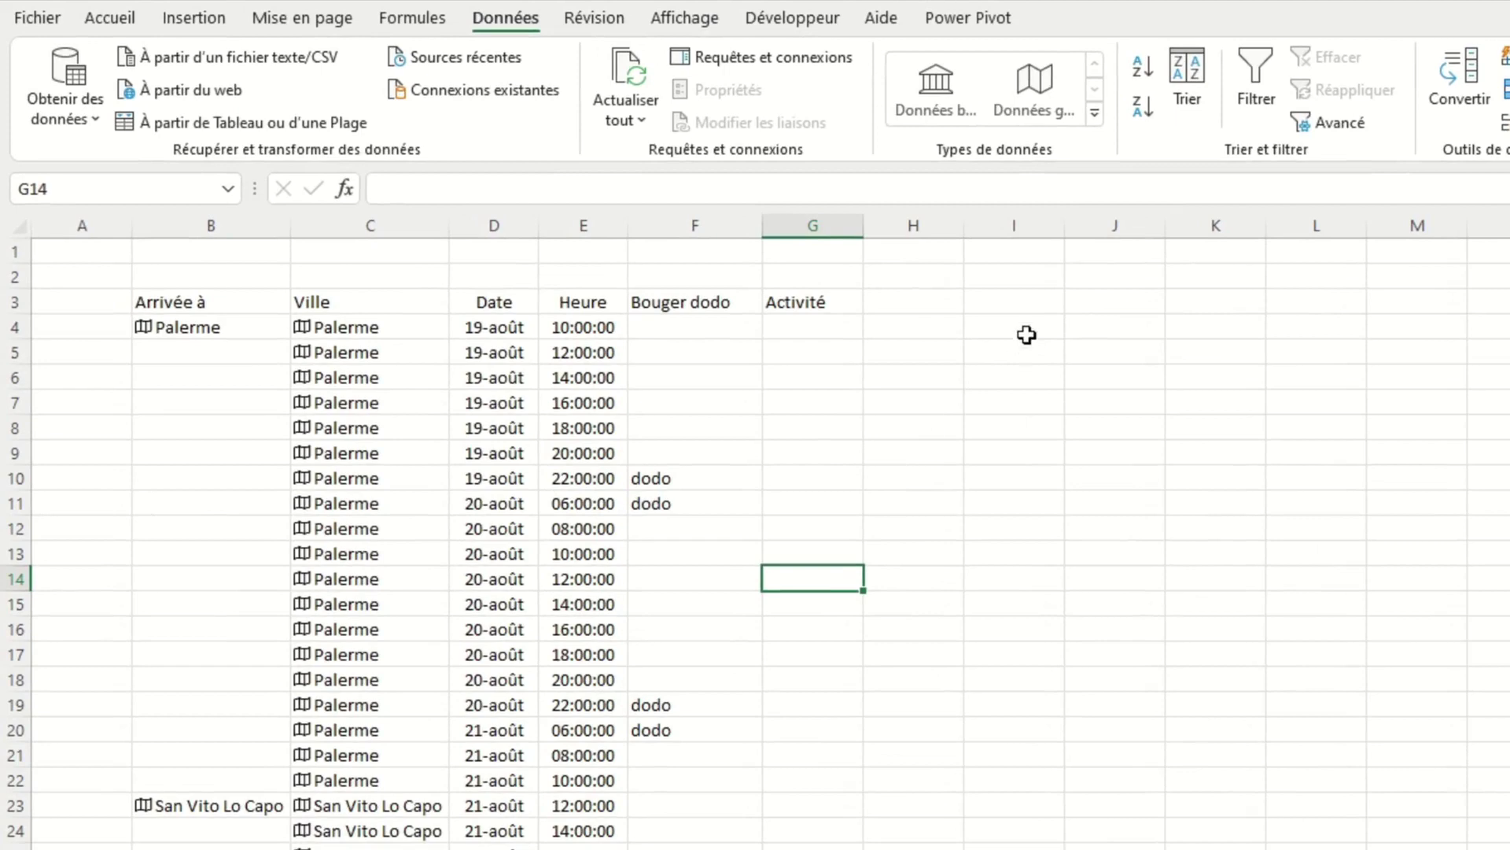
{"action": "left_click", "coordinate": [983, 318]}
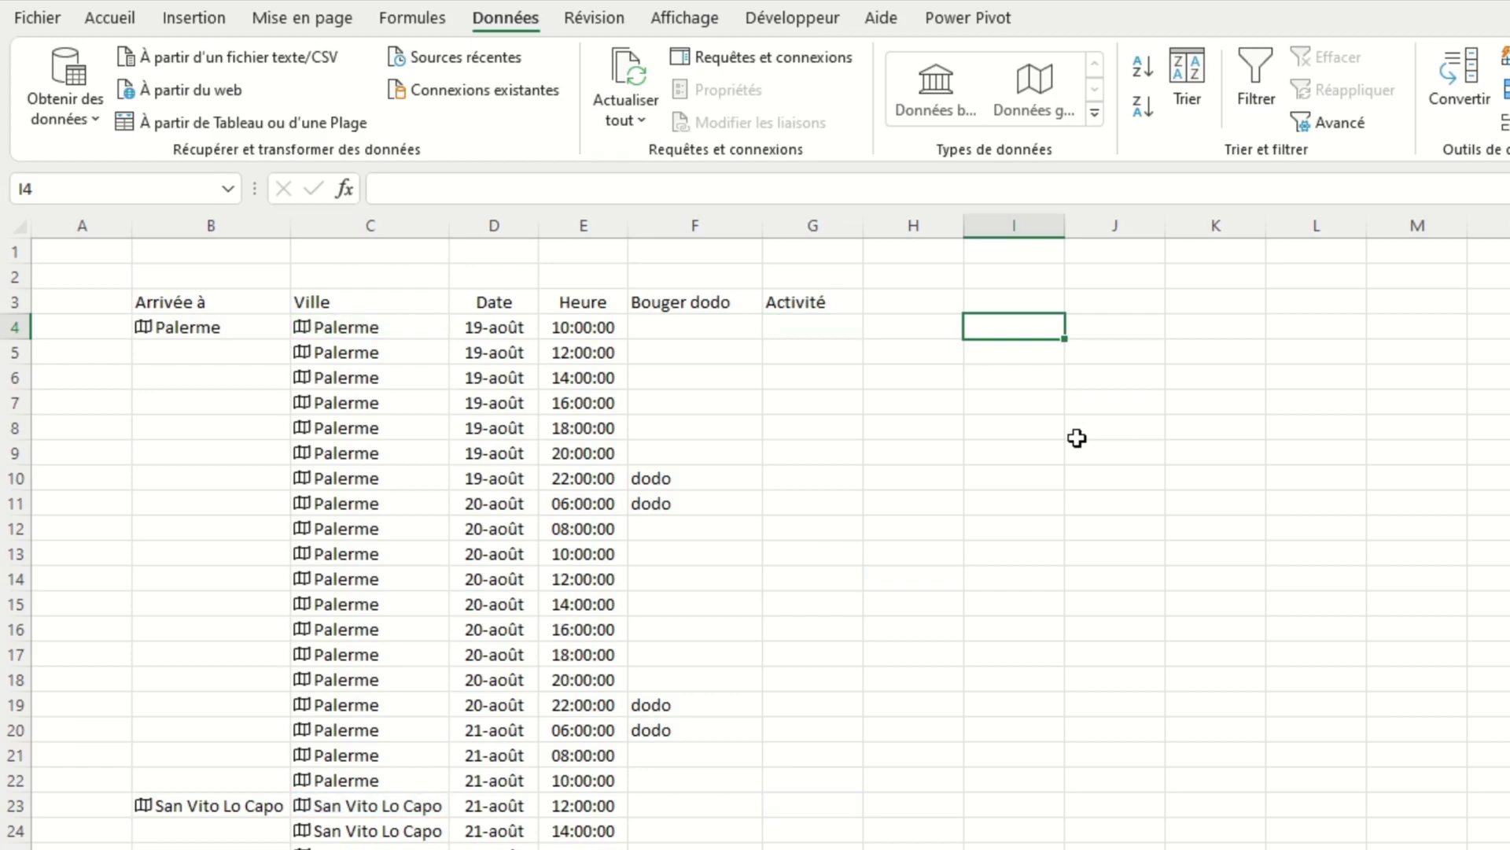
Start I4's DECALER formula at 'base de données'!A2, matching C4's city within A3:A25.
{"action": "type", "text": "=decaler("}
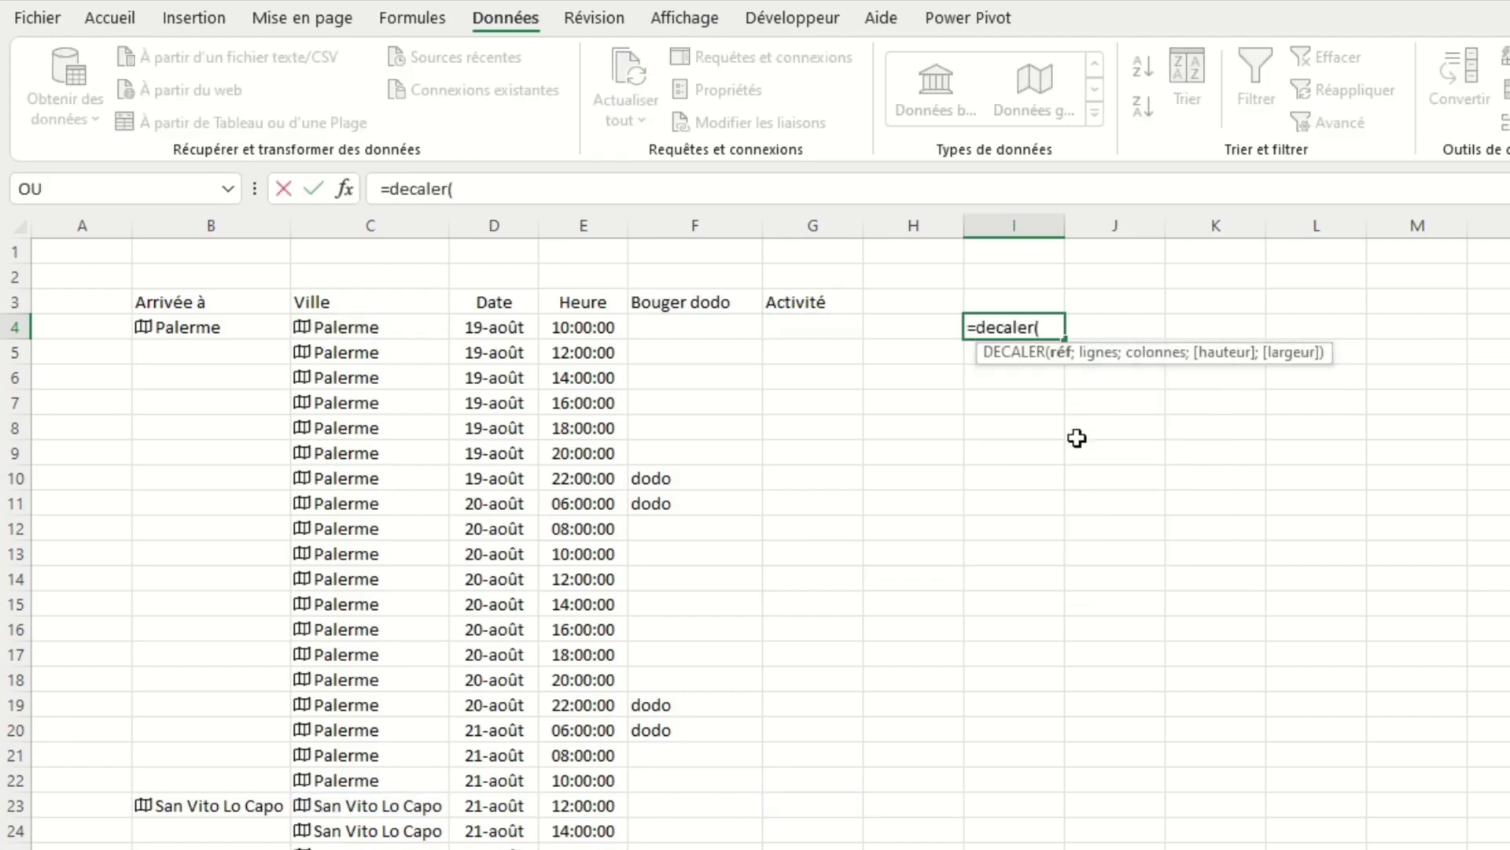
{"action": "key", "text": "ctrl+Page_Up"}
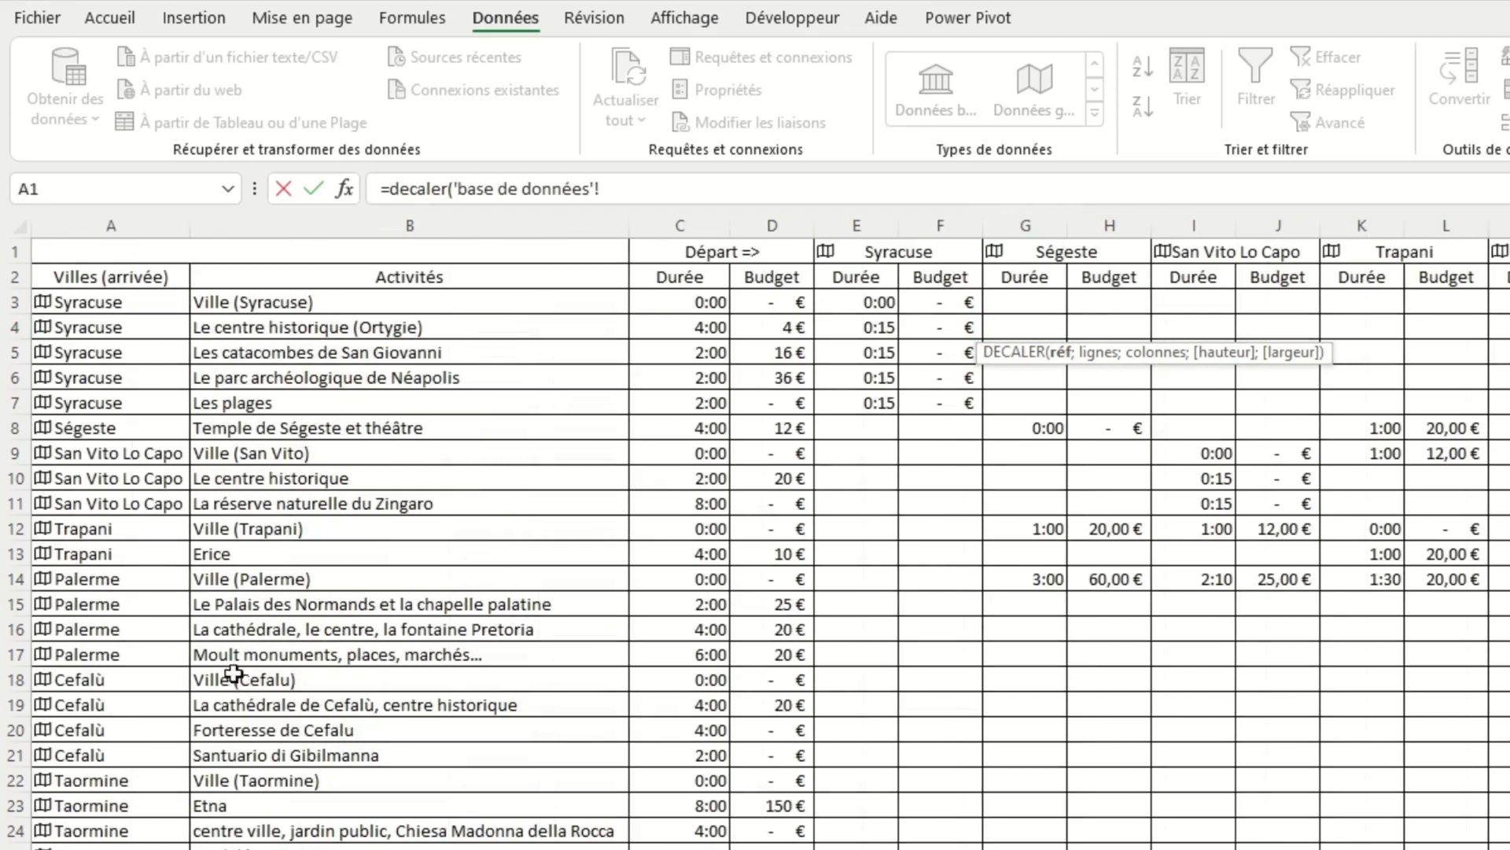
{"action": "left_click", "coordinate": [132, 275]}
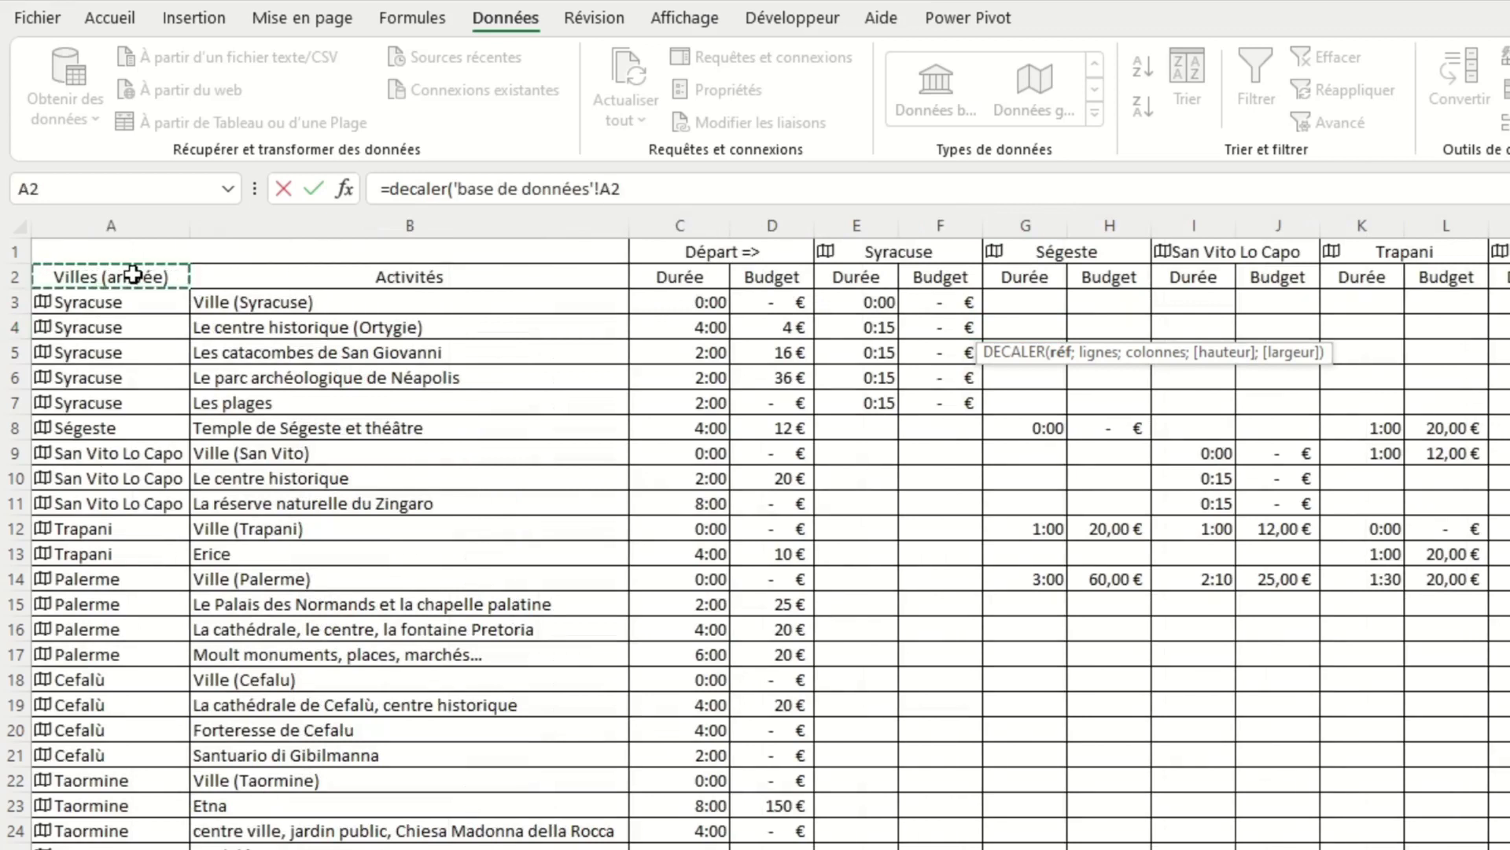
{"action": "type", "text": ";"}
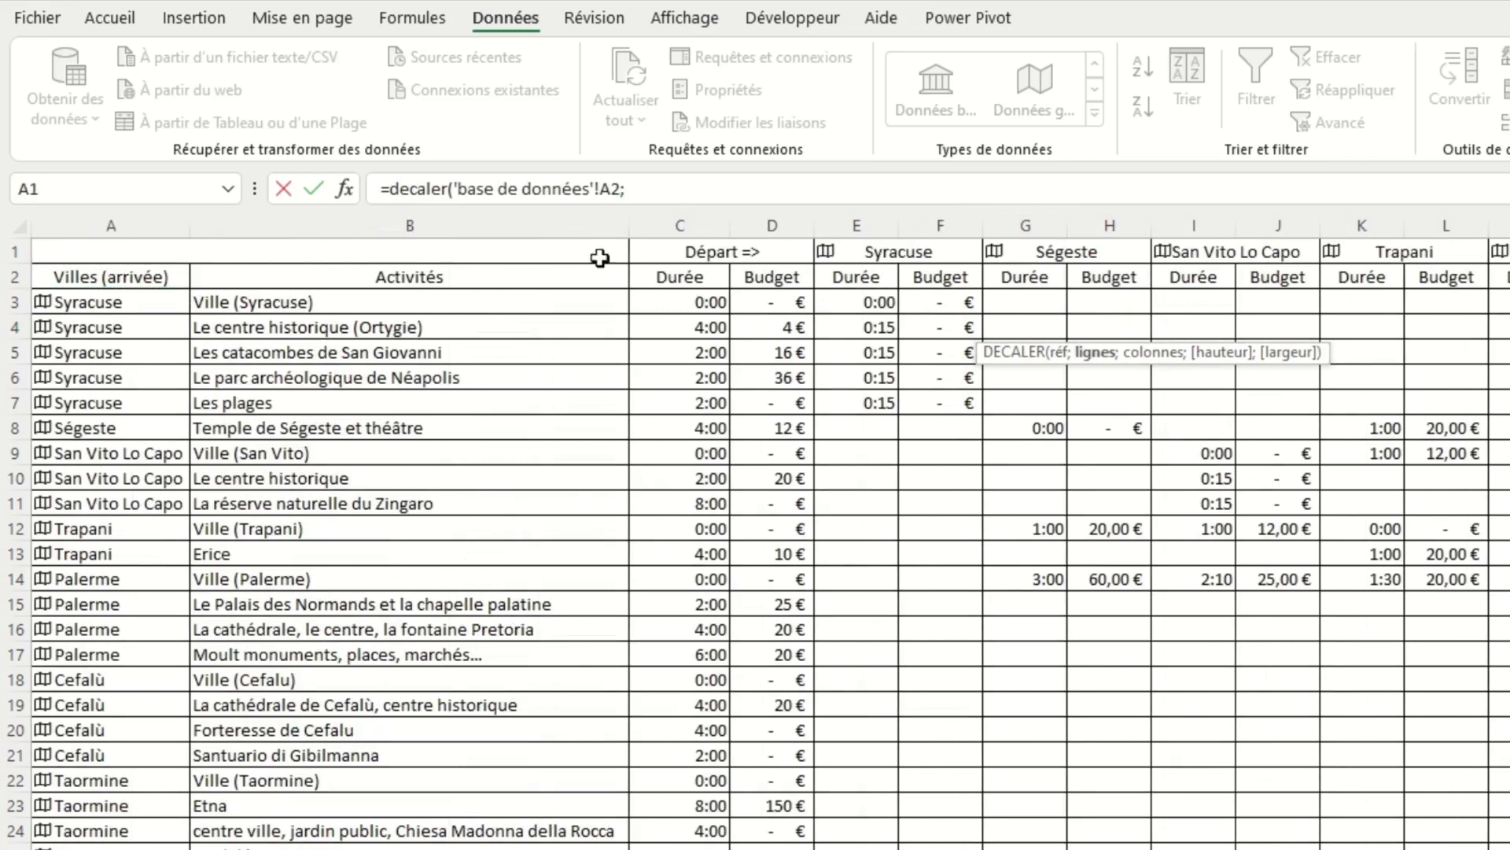
{"action": "type", "text": "equiv("}
{"action": "key", "text": "ctrl+Page_Down"}
{"action": "left_click", "coordinate": [432, 337]}
{"action": "type", "text": ";"}
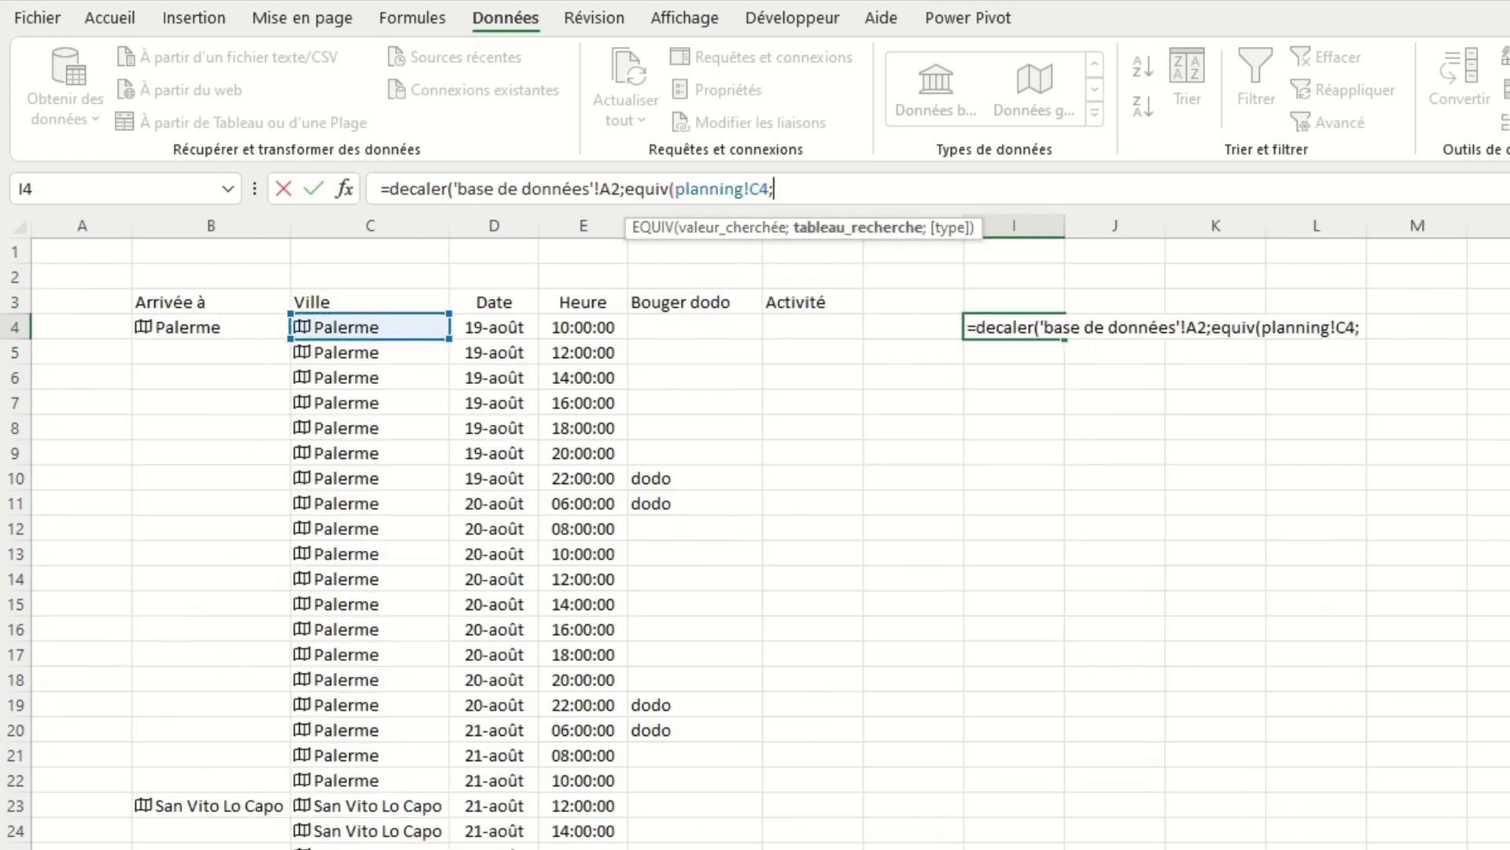
{"action": "key", "text": "ctrl+Page_Up"}
{"action": "mouse_move", "coordinate": [148, 302]}
{"action": "left_mouse_down"}
{"action": "mouse_move", "coordinate": [145, 674]}
{"action": "mouse_move", "coordinate": [209, 799]}
{"action": "left_mouse_up"}
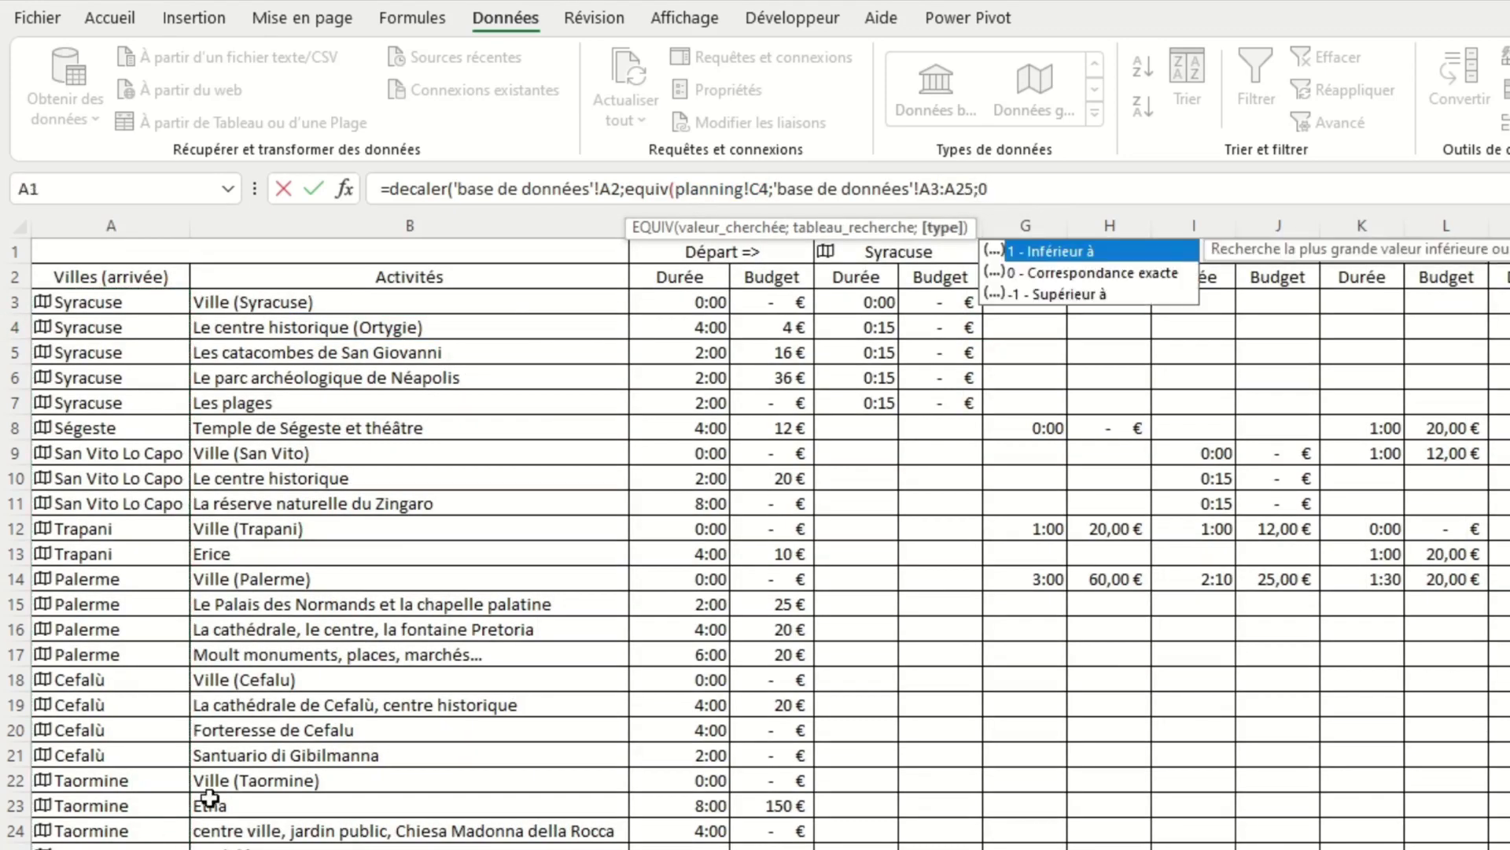
Finish the formula with NB.SI counting C4's city in database column A, and commit it.
{"action": "type", "text": ");1;"}
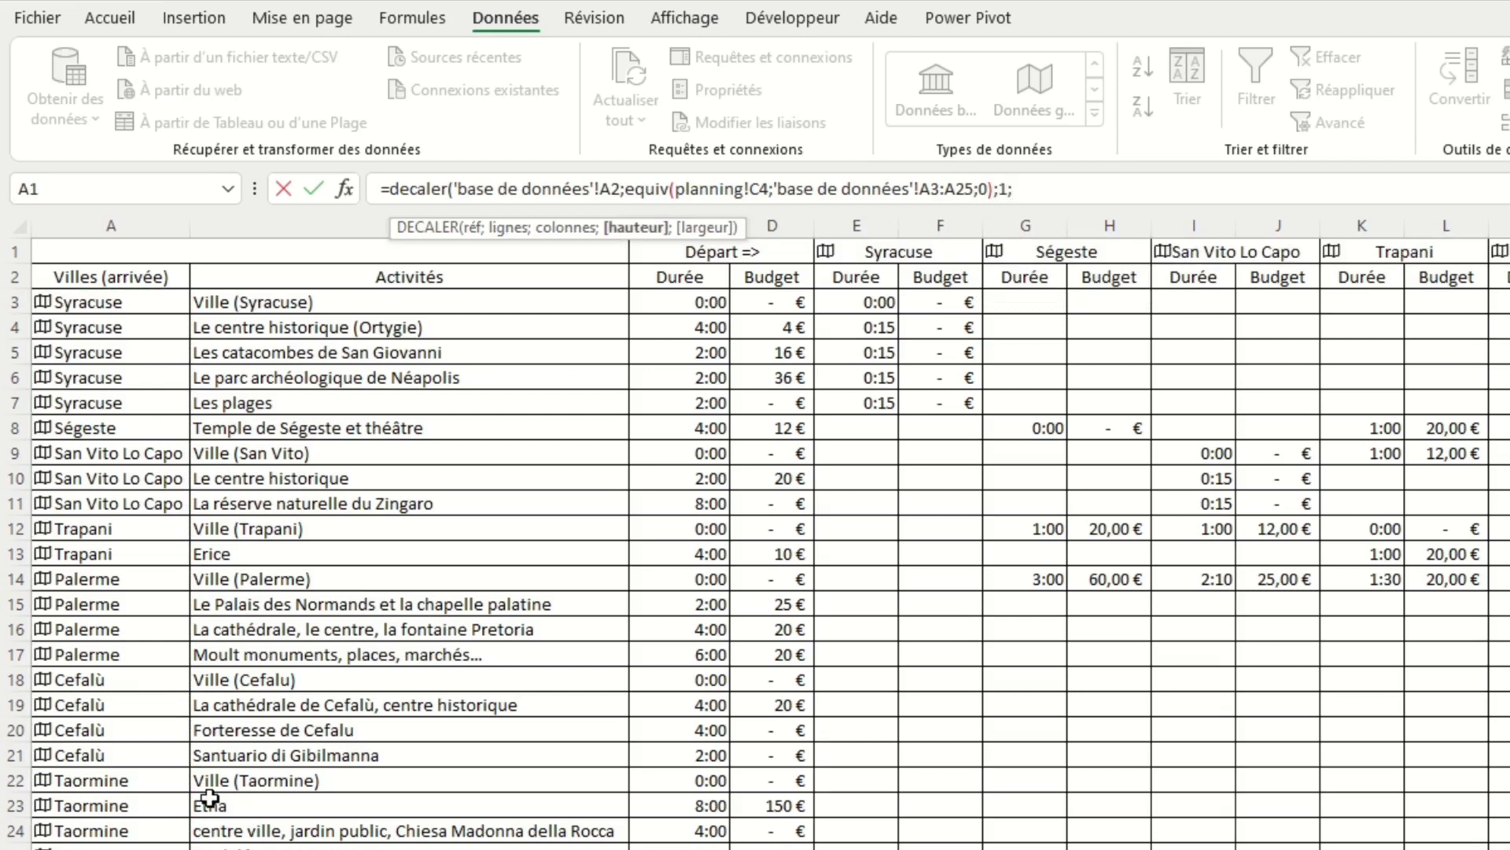
{"action": "type", "text": "nb.si("}
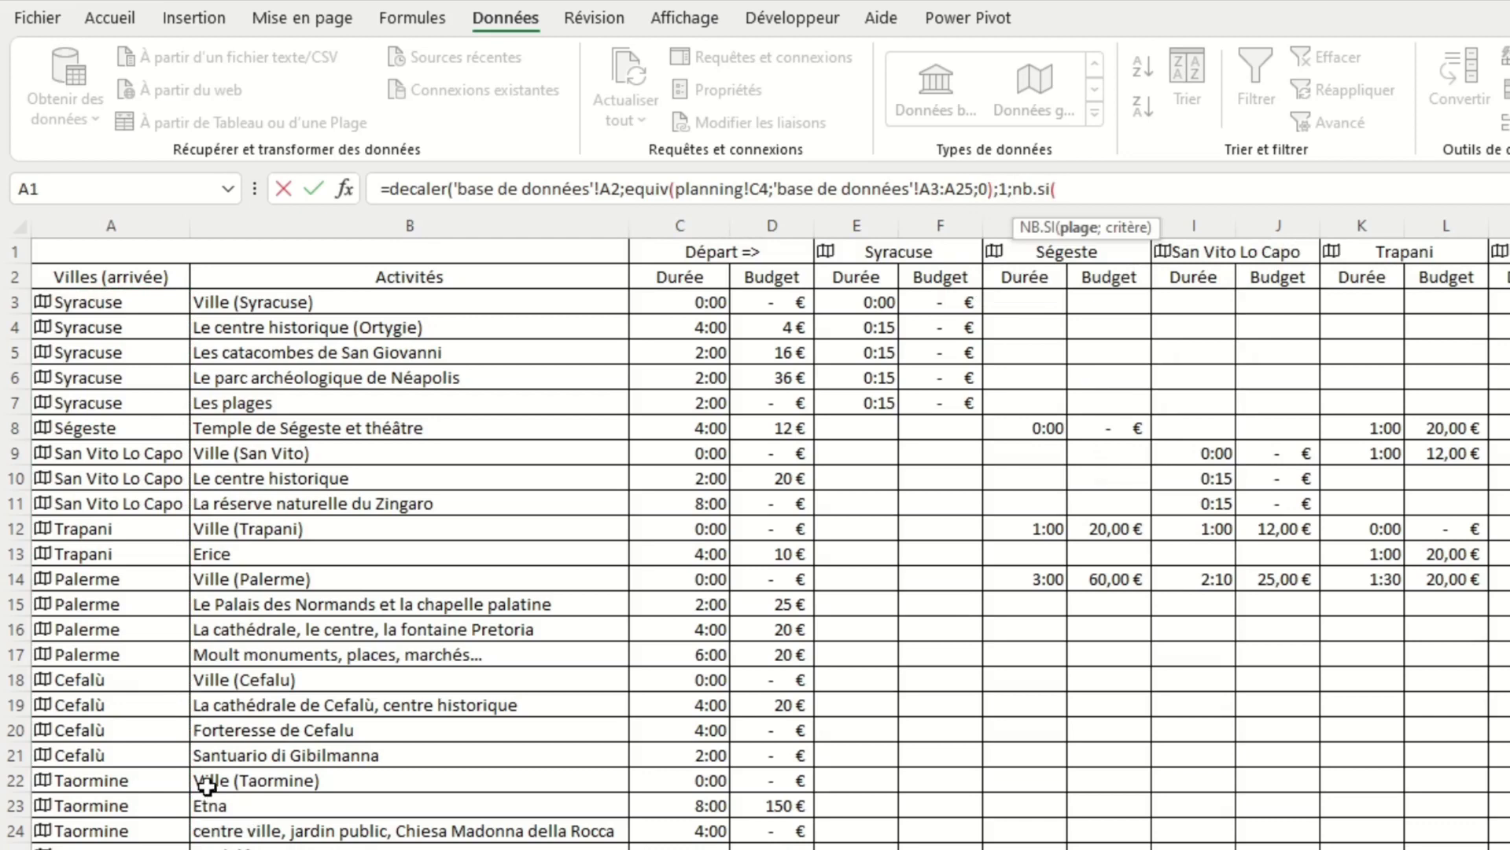
{"action": "left_click", "coordinate": [132, 225]}
{"action": "type", "text": ";"}
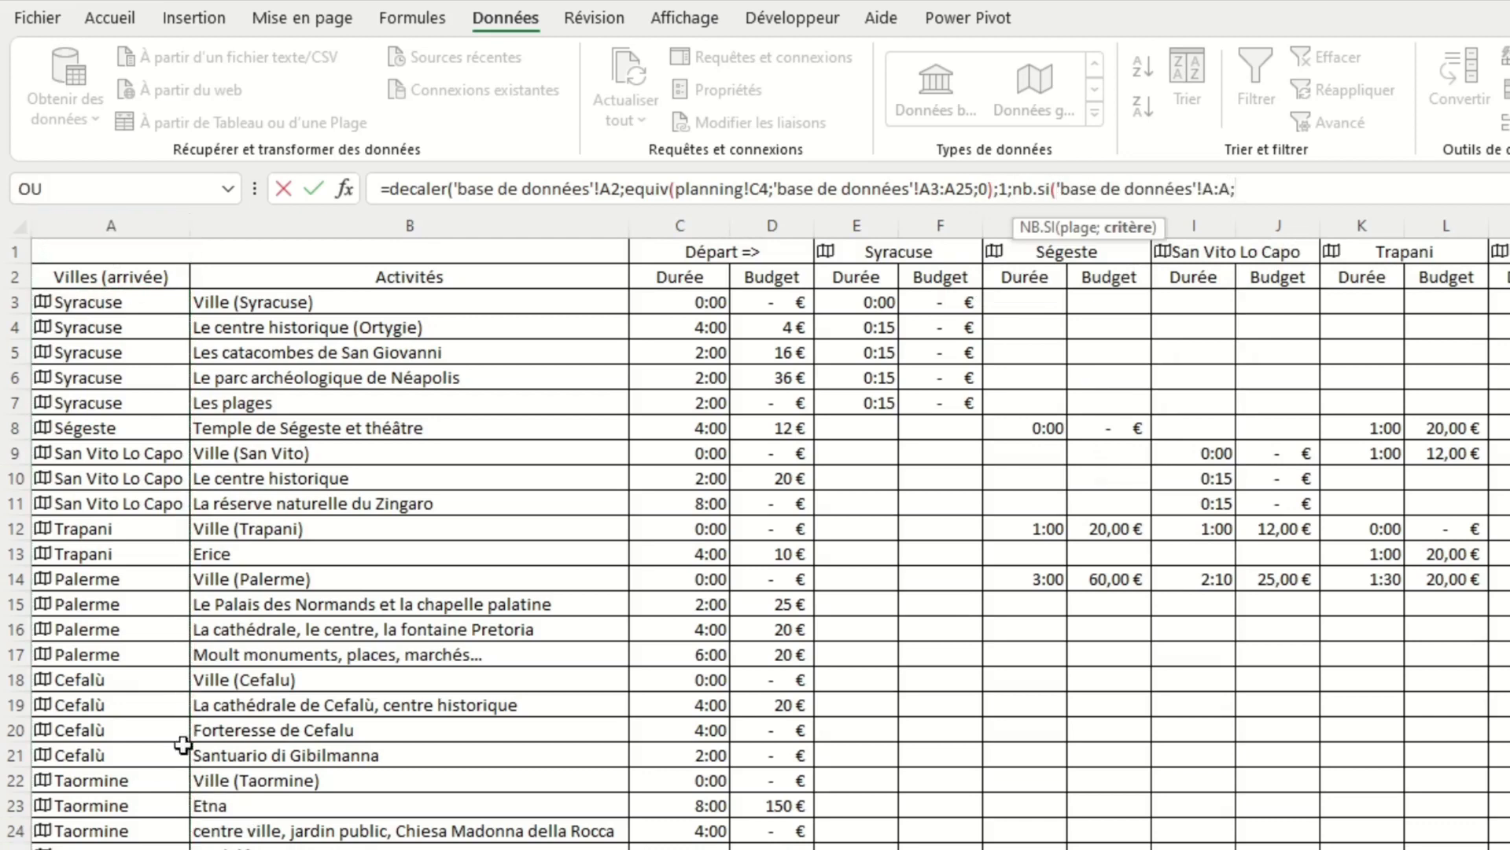
{"action": "key", "text": "ctrl+Page_Up"}
{"action": "left_click", "coordinate": [358, 329]}
{"action": "type", "text": ");1"}
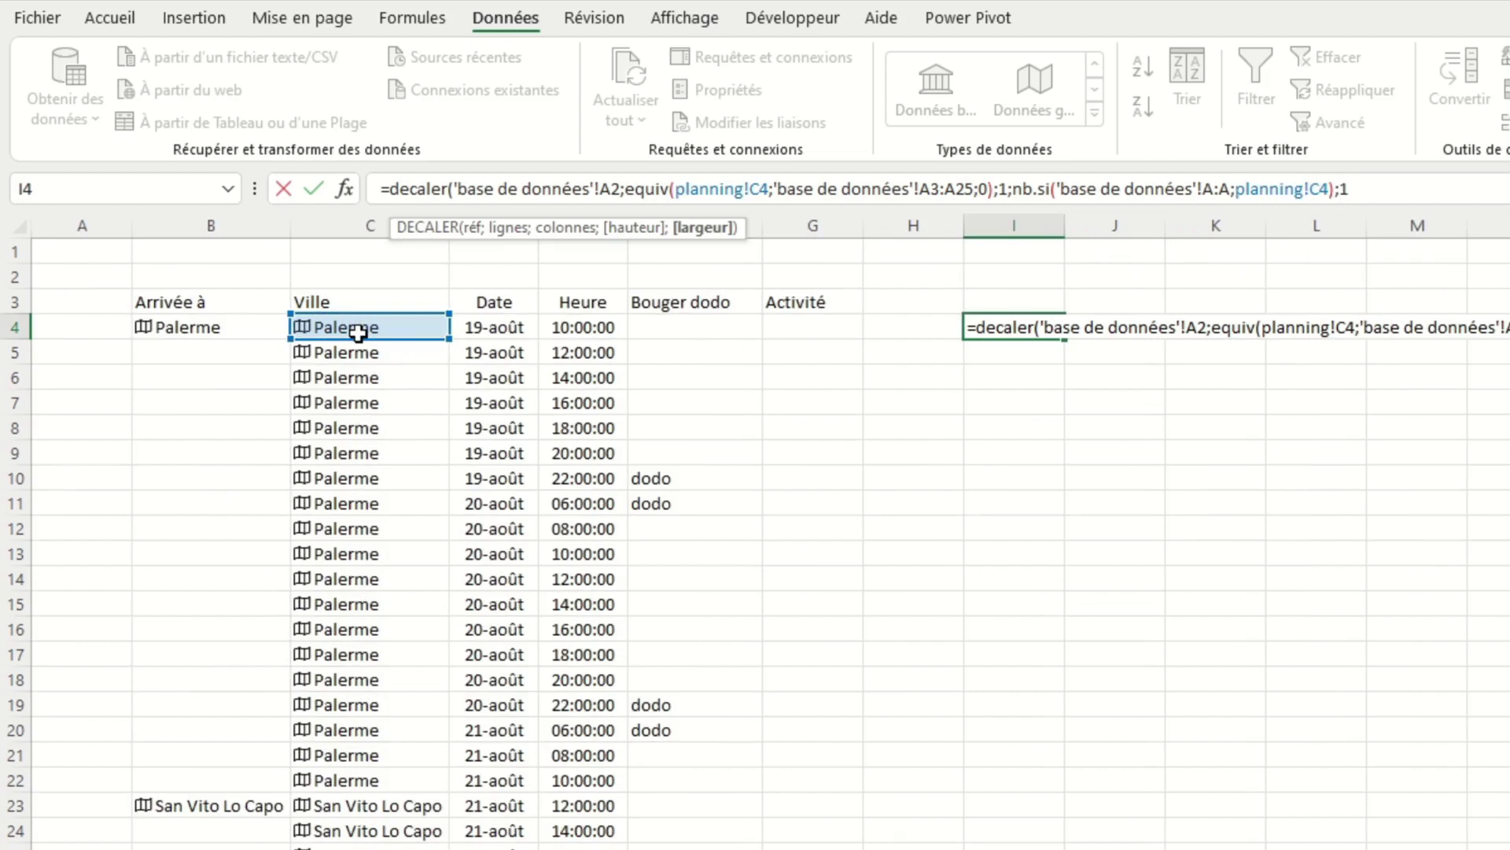
{"action": "key", "text": "Return"}
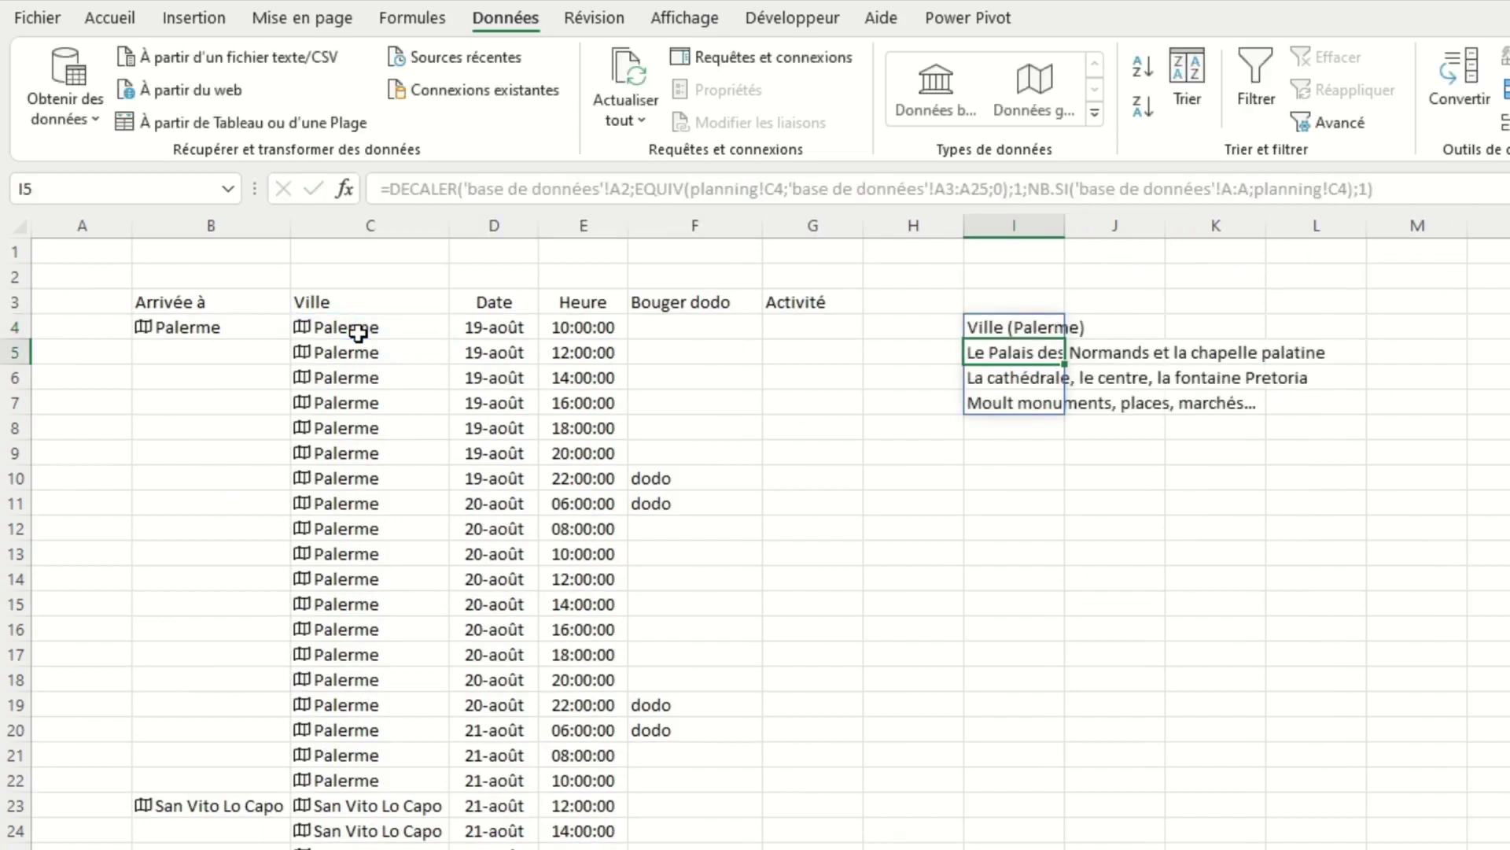
{"action": "left_click", "coordinate": [1040, 479]}
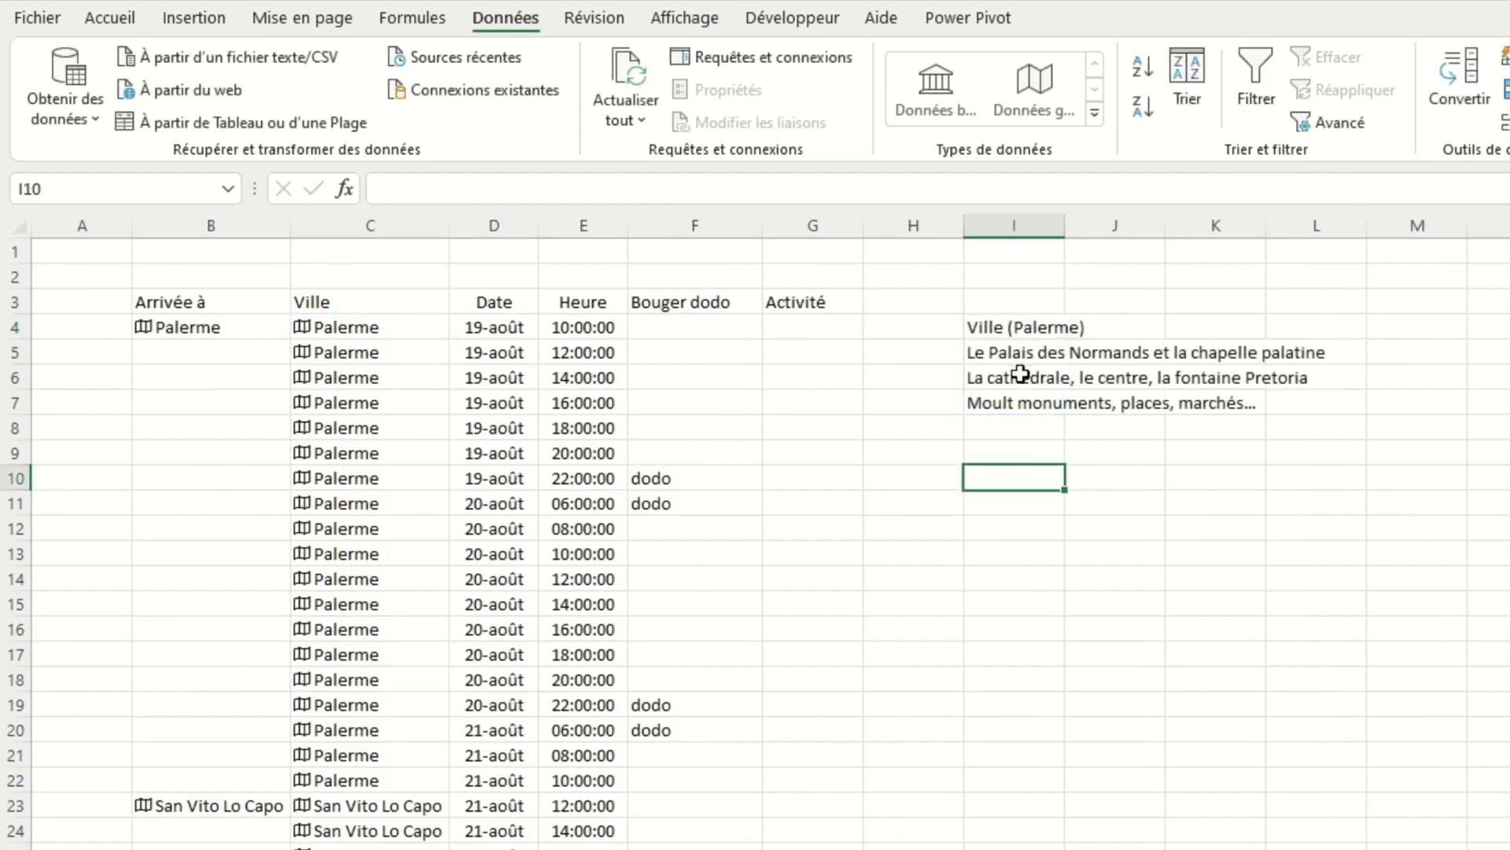
Make the A2, A3 and A25 references in I4's formula absolute with F4.
{"action": "left_click", "coordinate": [1023, 329]}
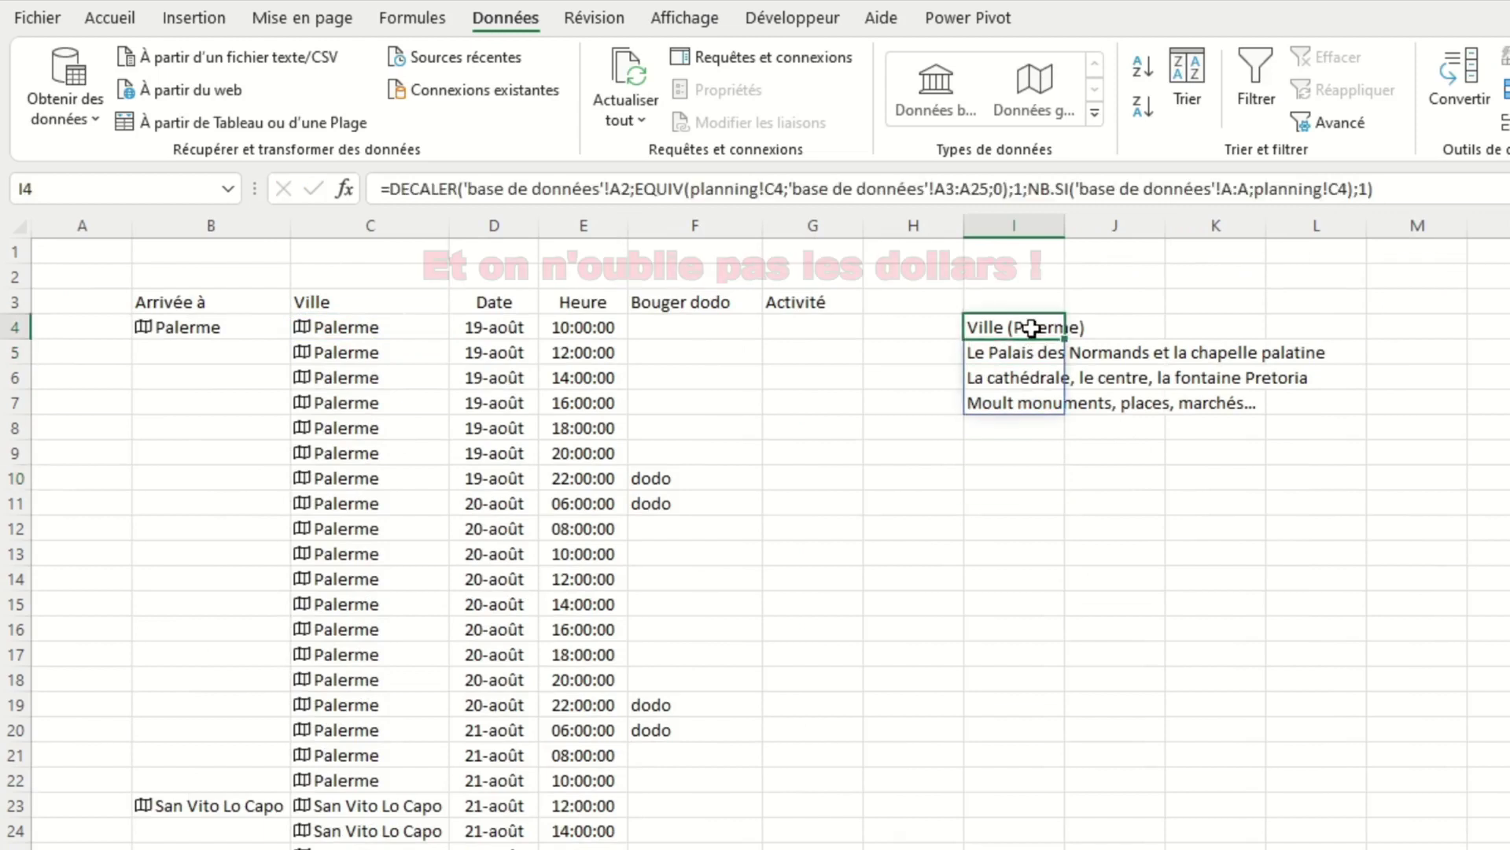
{"action": "left_click", "coordinate": [616, 189]}
{"action": "key", "text": "F4"}
{"action": "left_click", "coordinate": [948, 189]}
{"action": "key", "text": "F4"}
{"action": "left_click", "coordinate": [1015, 189]}
{"action": "key", "text": "F4"}
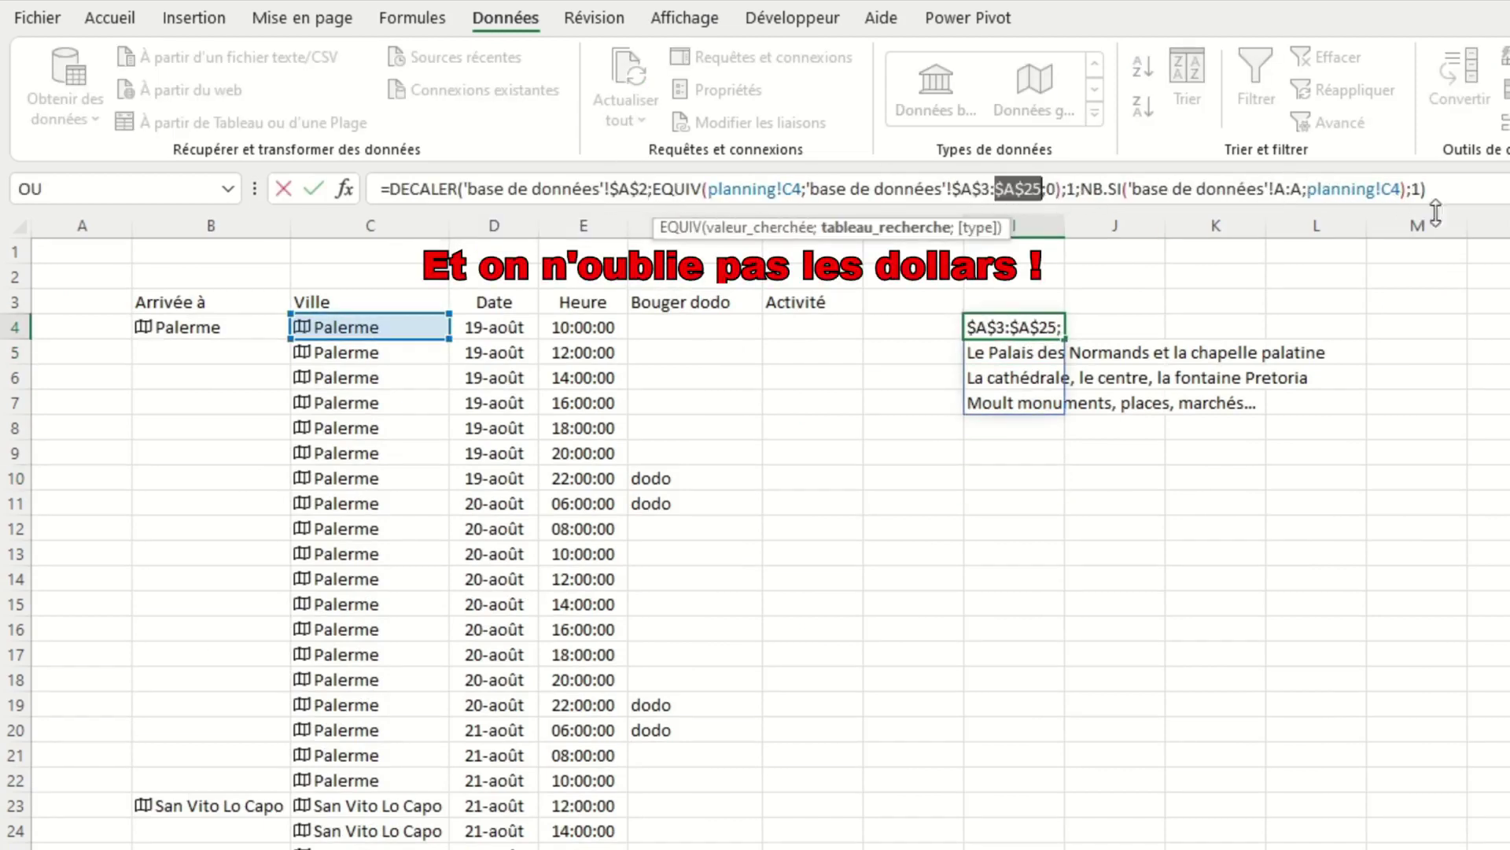
{"action": "key", "text": "Return"}
Copy I4's formula text and select the Activité cells down the schedule.
{"action": "left_click_drag", "start_coordinate": [1426, 189], "coordinate": [731, 192]}
{"action": "left_click_drag", "start_coordinate": [563, 238], "coordinate": [365, 236]}
{"action": "key", "text": "Return"}
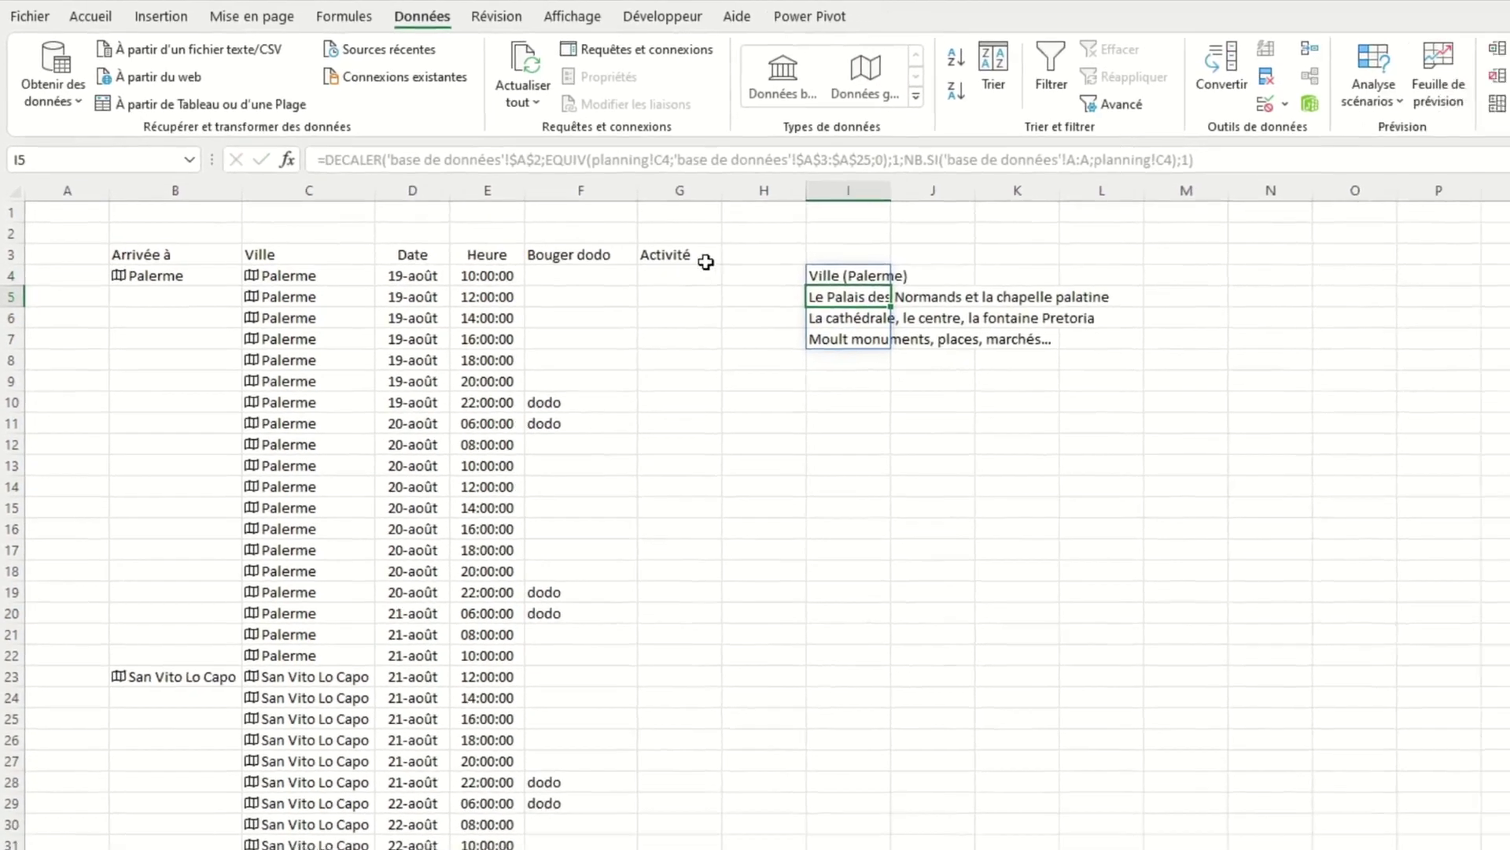
{"action": "left_click_drag", "start_coordinate": [680, 276], "coordinate": [661, 845]}
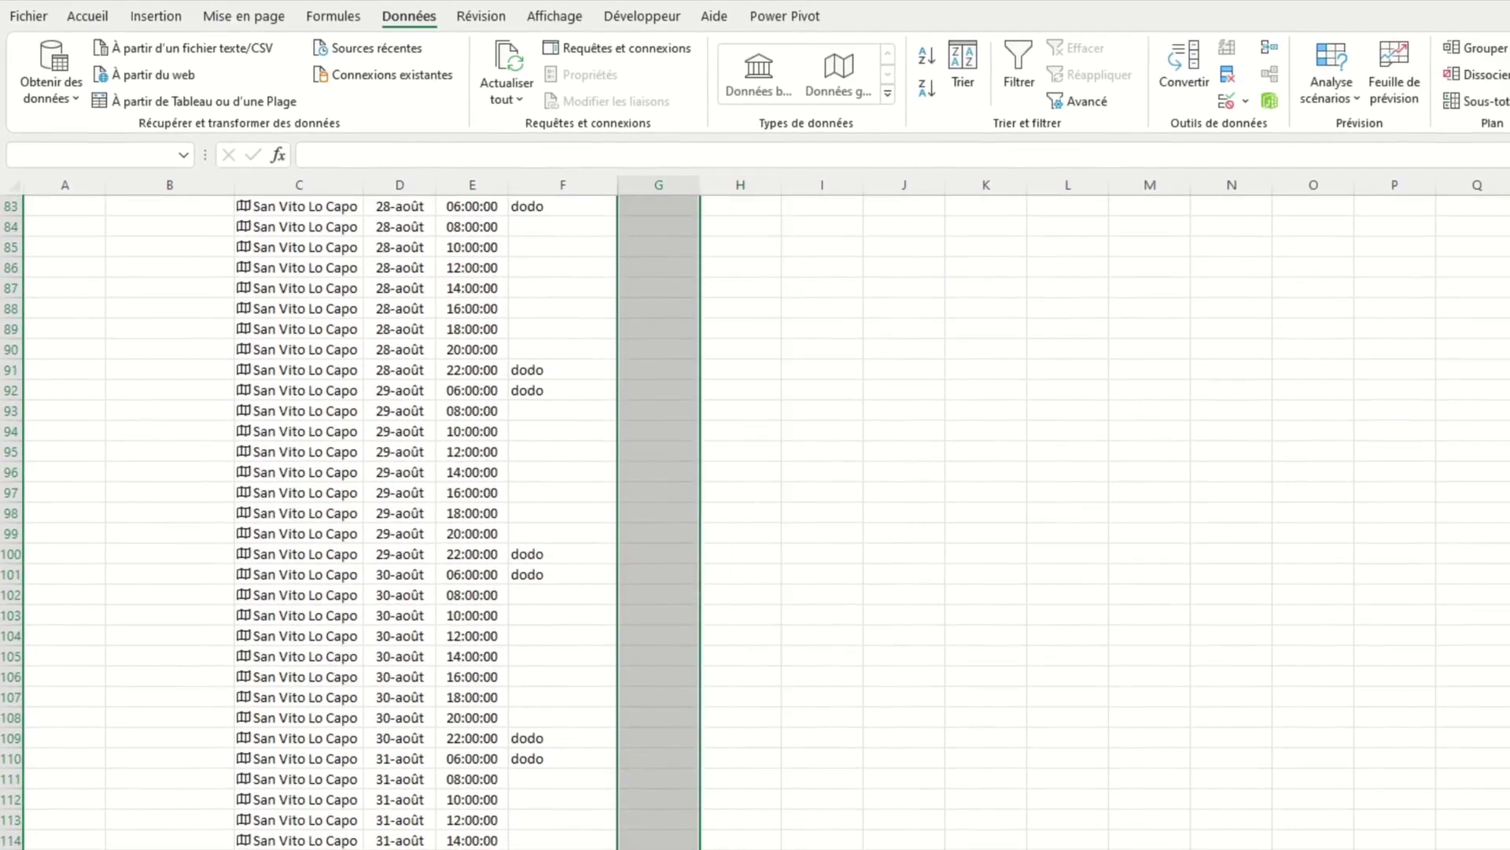
Apply List data validation to the Activité cells with the pasted activity formula as source.
{"action": "scroll", "coordinate": [684, 307], "scroll_direction": "up", "scroll_amount": 14}
{"action": "scroll", "coordinate": [666, 302], "scroll_direction": "up", "scroll_amount": 13}
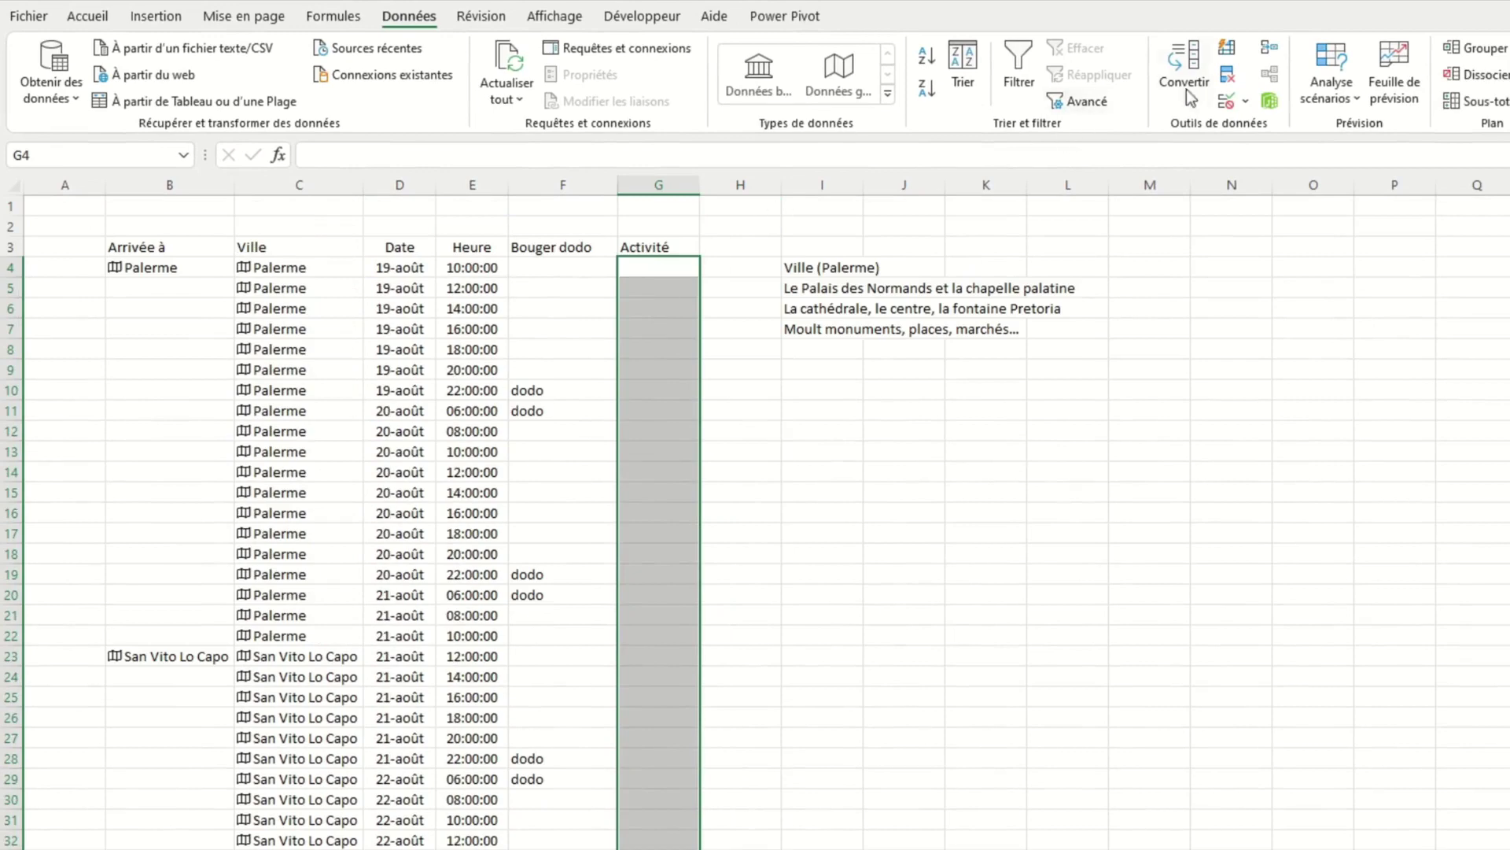
{"action": "left_click", "coordinate": [1226, 101]}
{"action": "left_click", "coordinate": [956, 474]}
{"action": "left_click", "coordinate": [873, 532]}
{"action": "left_click", "coordinate": [891, 559]}
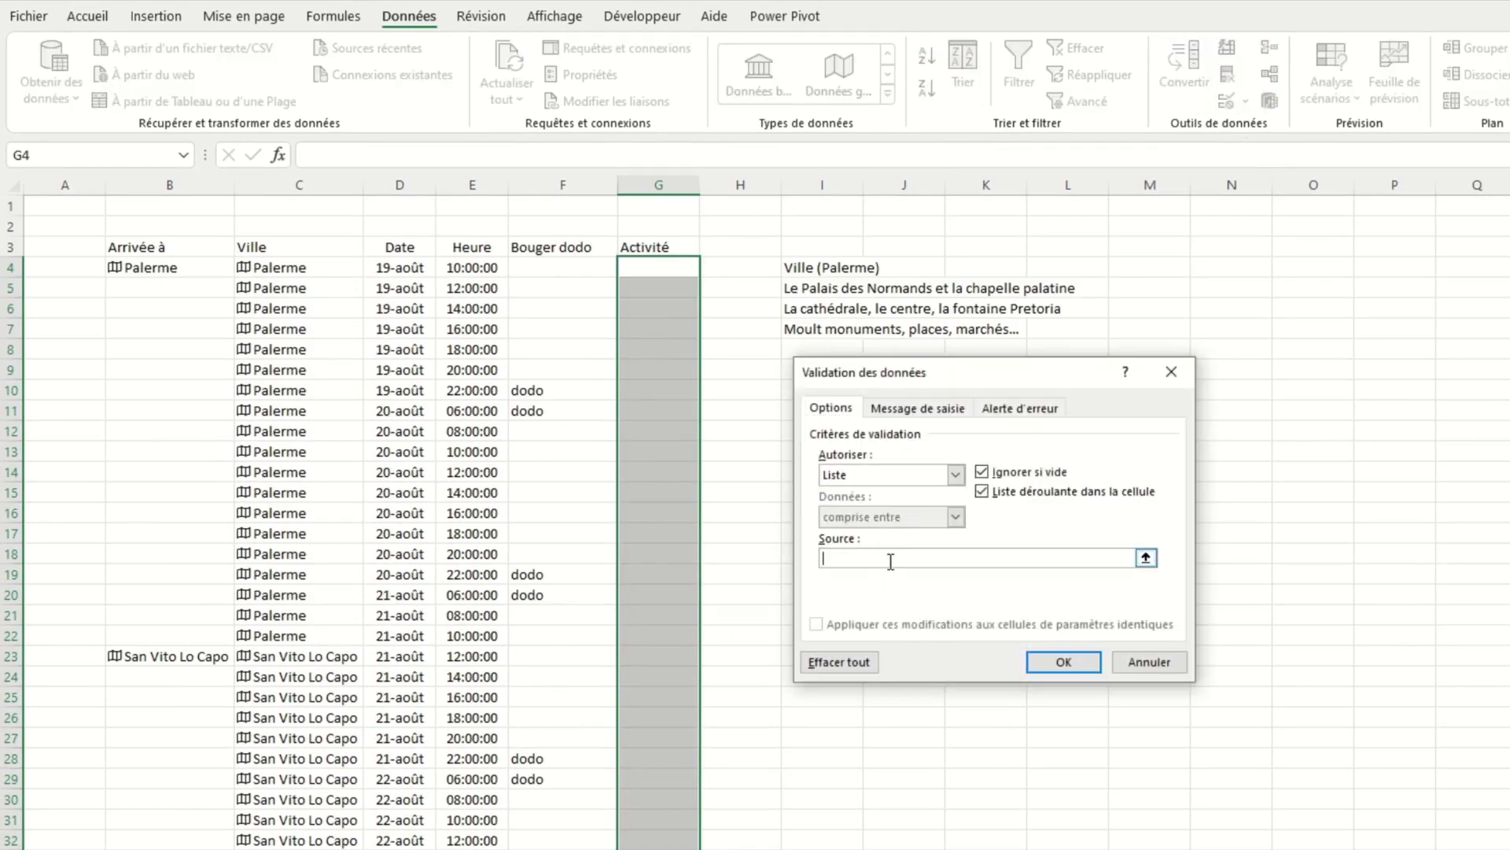
{"action": "key", "text": "ctrl+v"}
{"action": "left_click", "coordinate": [1063, 661]}
Test the Palerme and San Vito activity dropdowns and widen column G to fit names.
{"action": "left_click", "coordinate": [716, 390]}
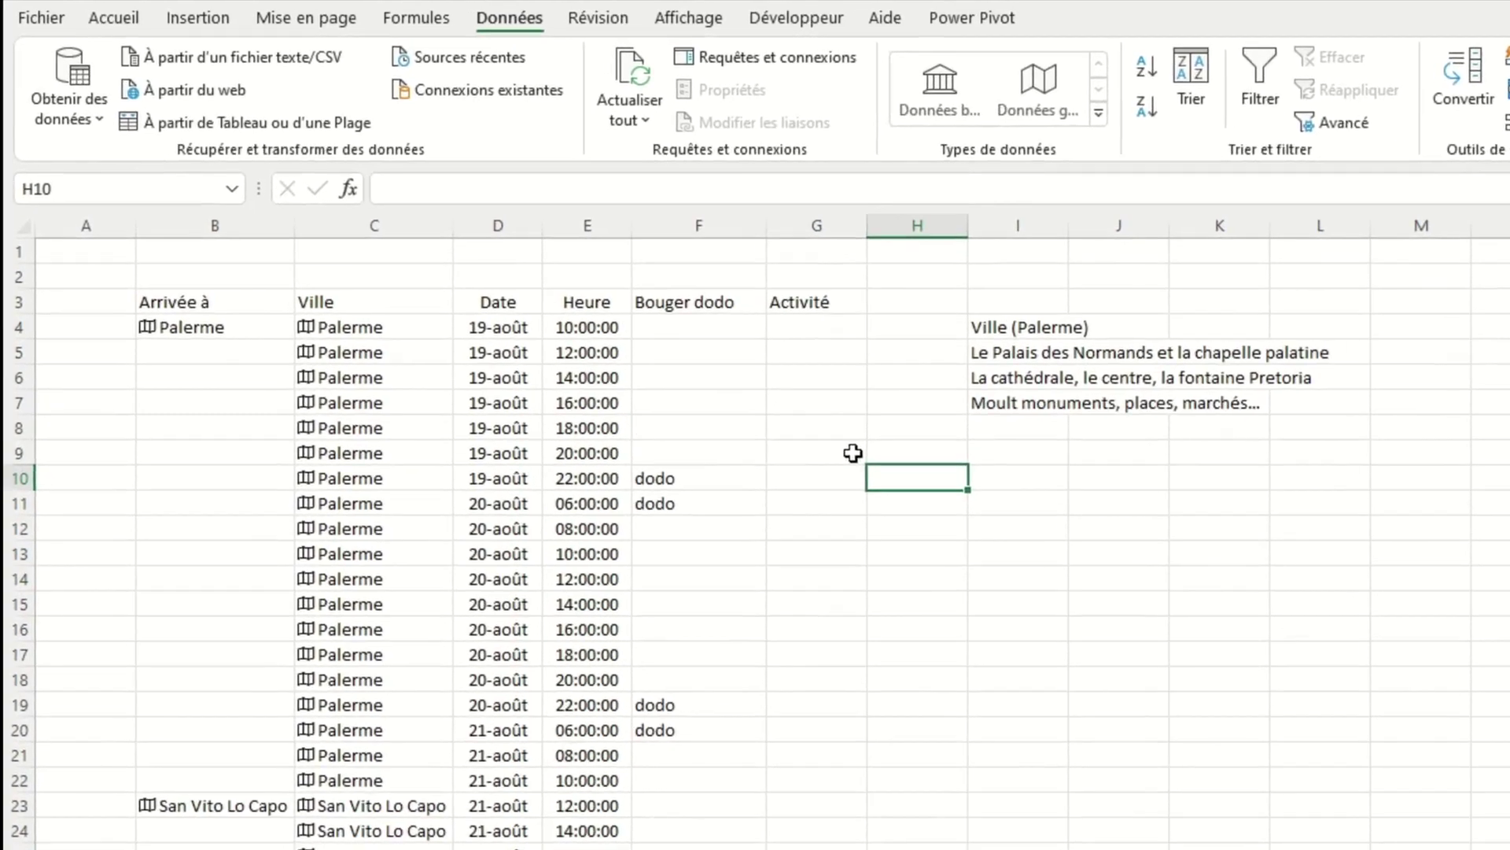
{"action": "left_click", "coordinate": [671, 354]}
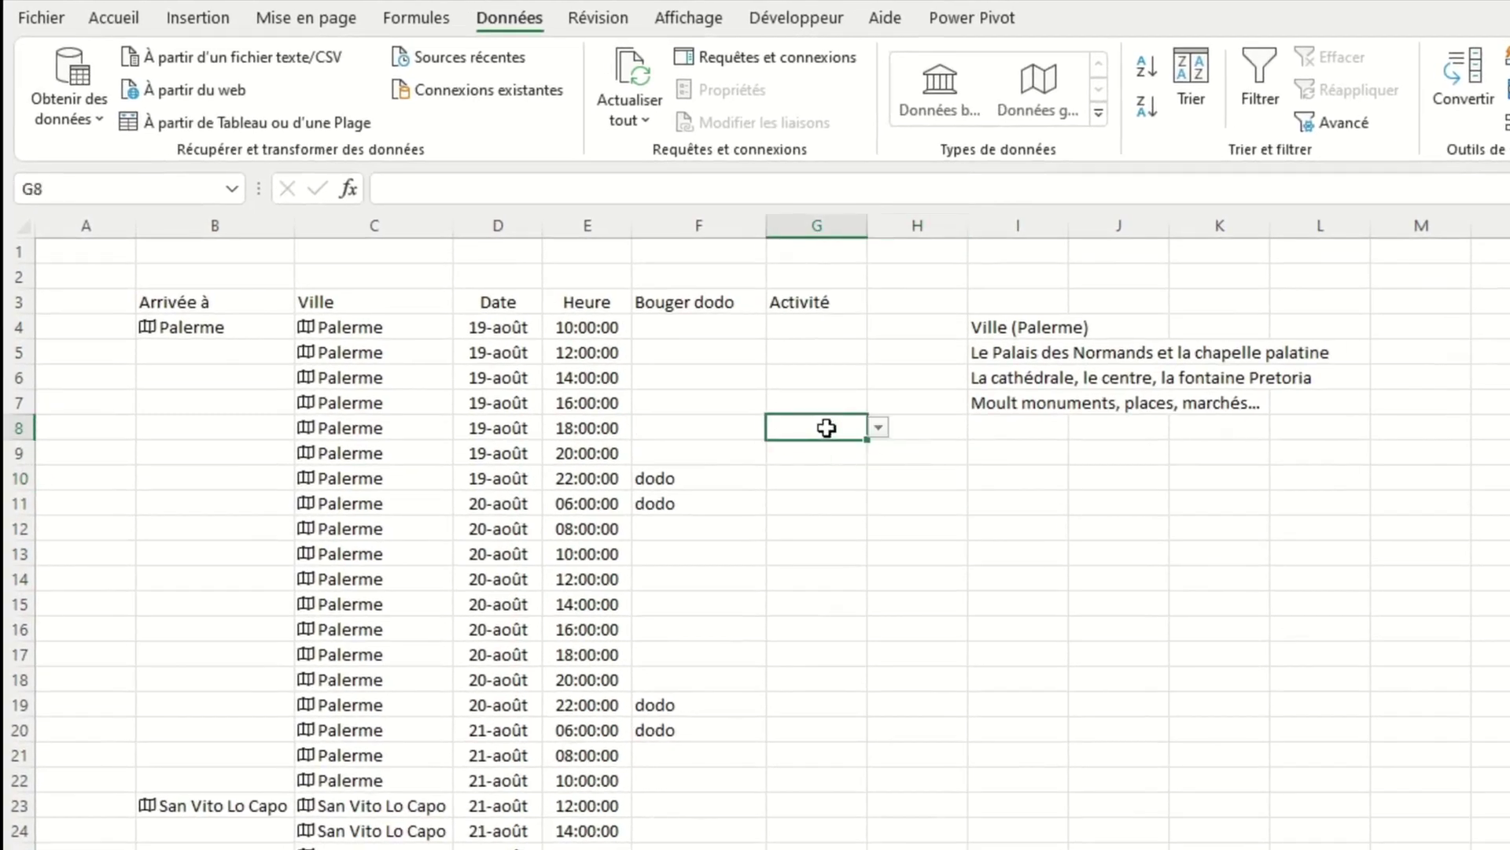
{"action": "left_click", "coordinate": [879, 431]}
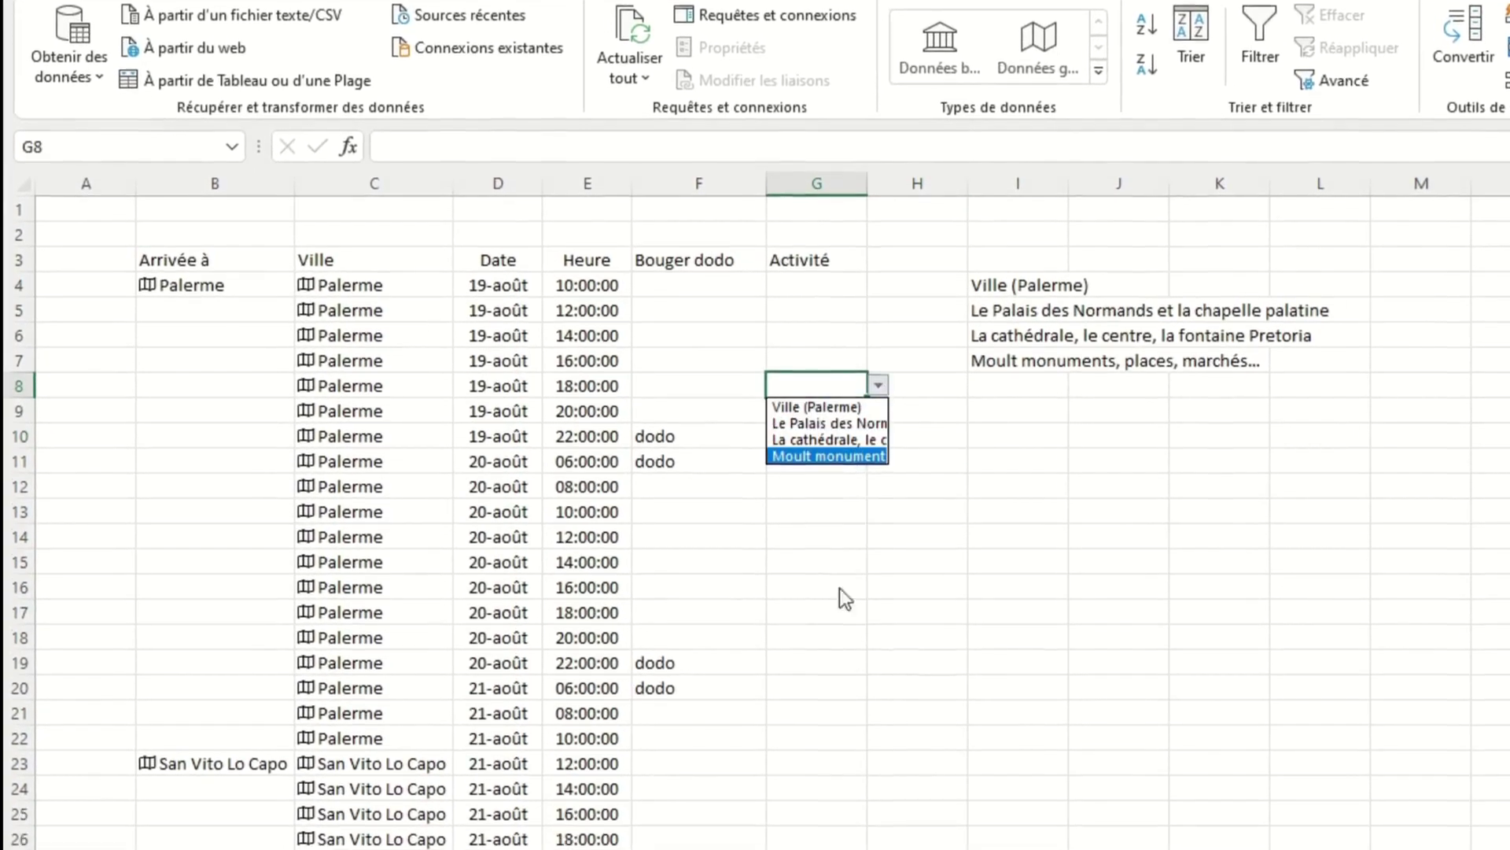
{"action": "key", "text": "Escape"}
{"action": "left_click", "coordinate": [815, 686]}
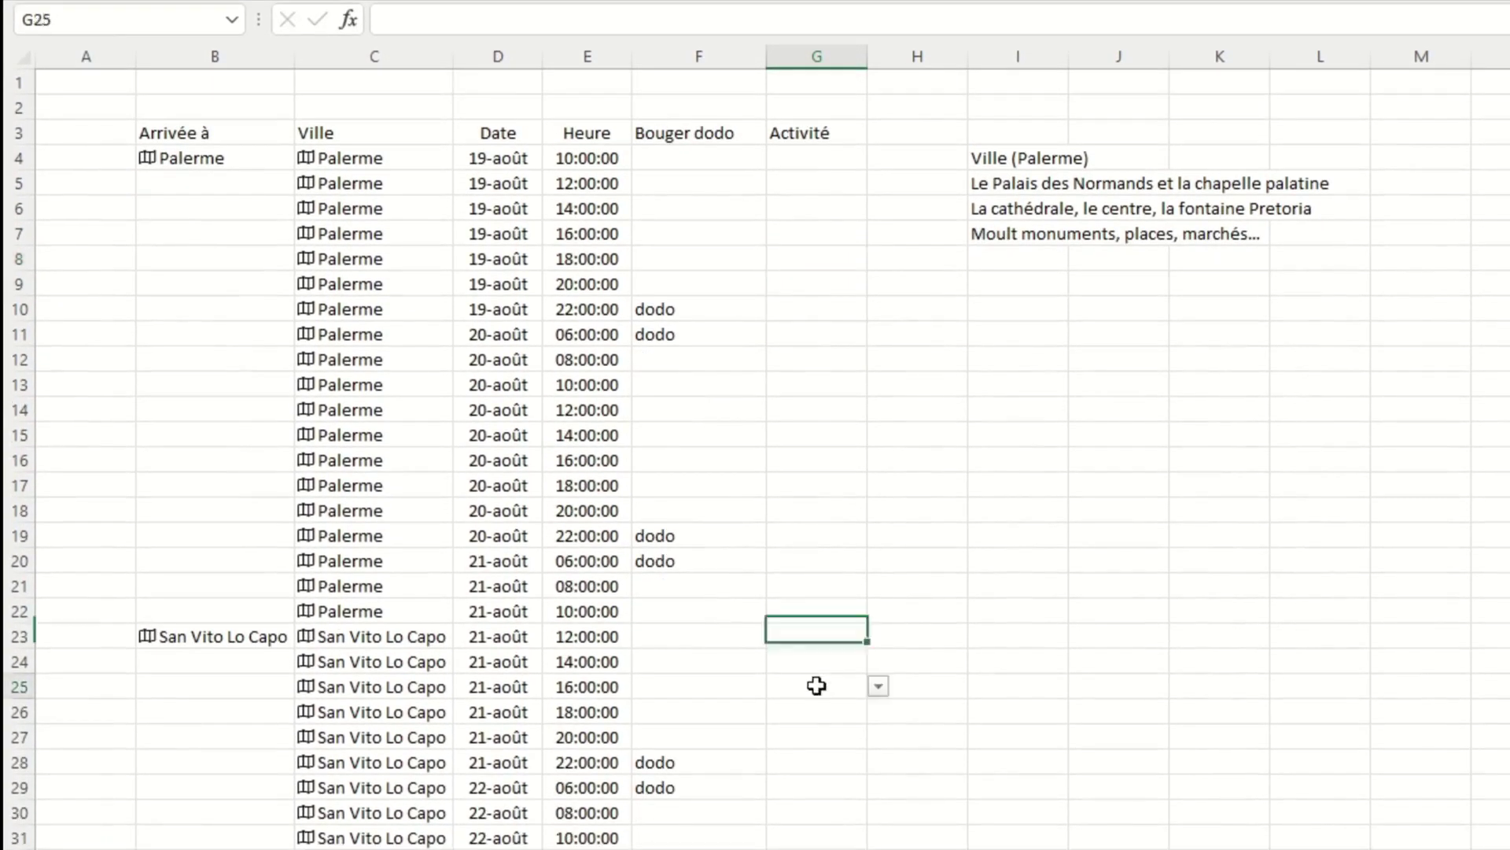
{"action": "left_click", "coordinate": [879, 690]}
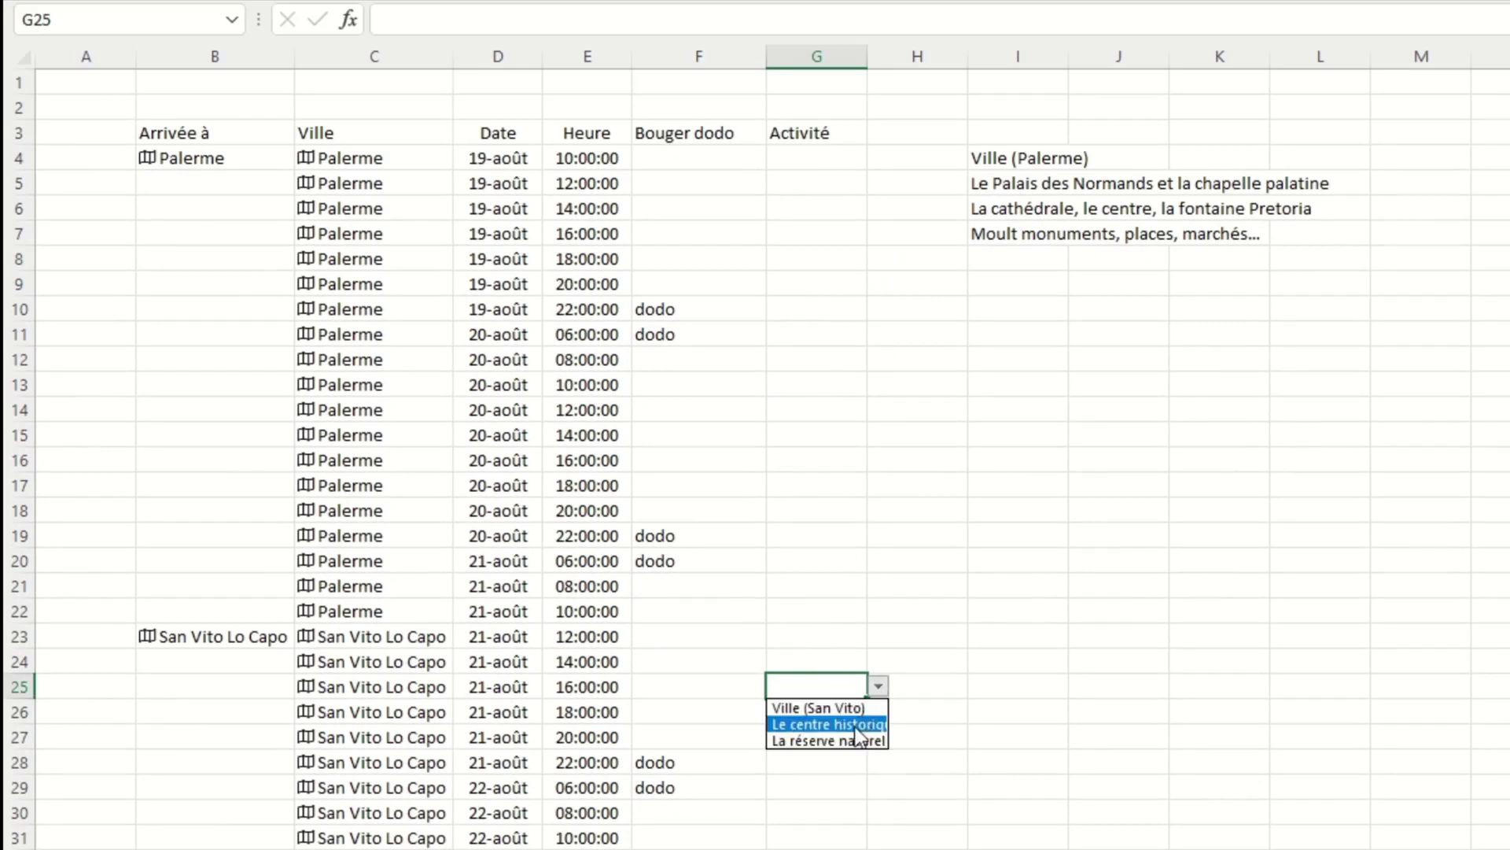
{"action": "left_click_drag", "start_coordinate": [866, 56], "coordinate": [952, 56]}
{"action": "left_click", "coordinate": [964, 686]}
{"action": "left_click", "coordinate": [869, 362]}
{"action": "left_click", "coordinate": [963, 358]}
{"action": "left_click", "coordinate": [1126, 361]}
Delete the helper activity list from I4.
{"action": "left_click", "coordinate": [1117, 158]}
{"action": "key", "text": "Delete"}
{"action": "key", "text": "ctrl+shift+u"}
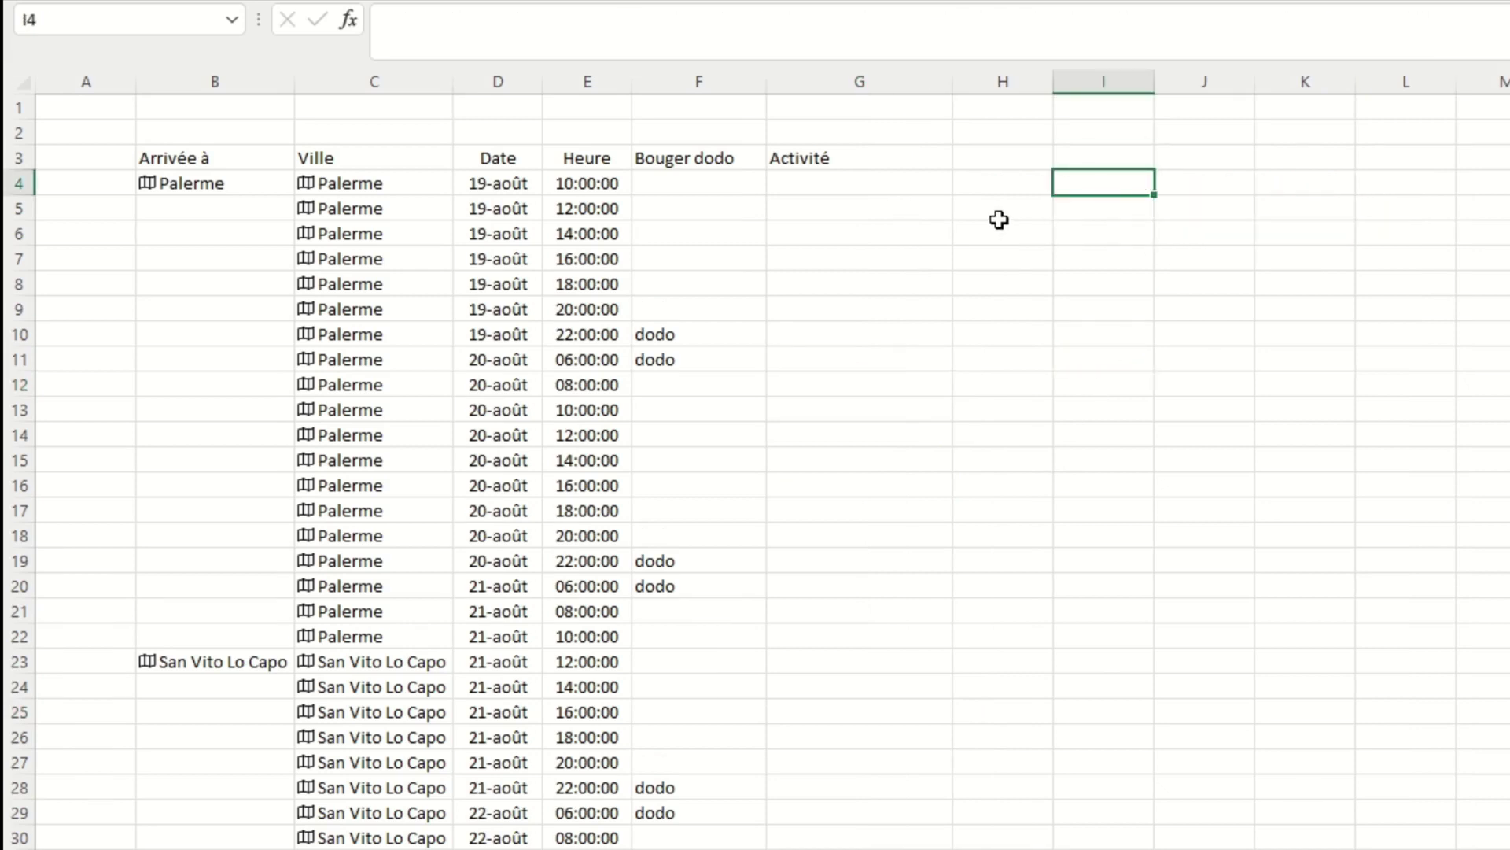
Add the heading Temps in H3 and start typing Activité en cours in I3.
{"action": "left_click", "coordinate": [995, 160]}
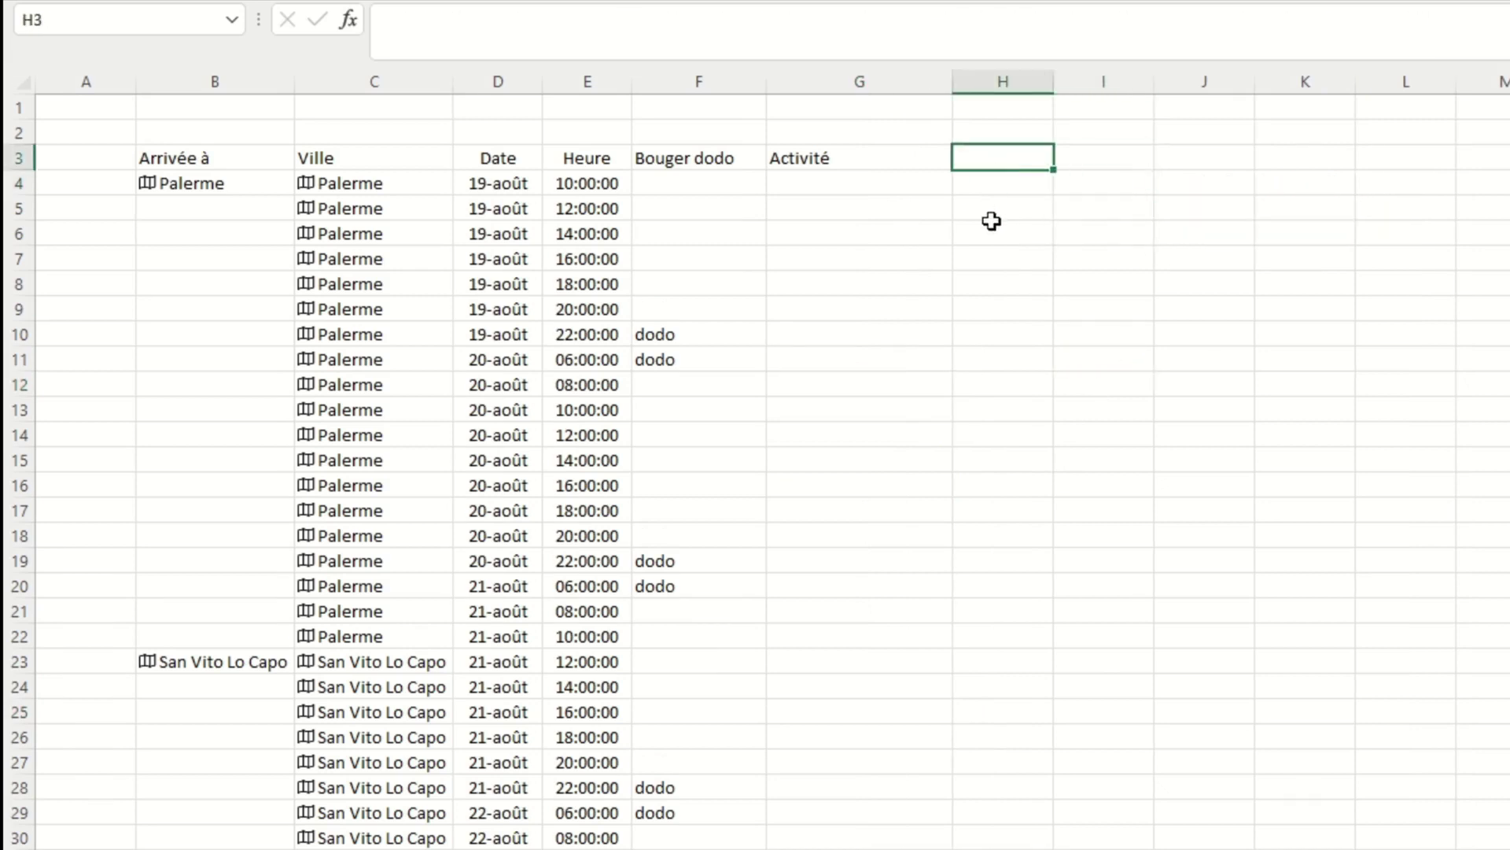
{"action": "type", "text": "Temps"}
{"action": "key", "text": "Tab"}
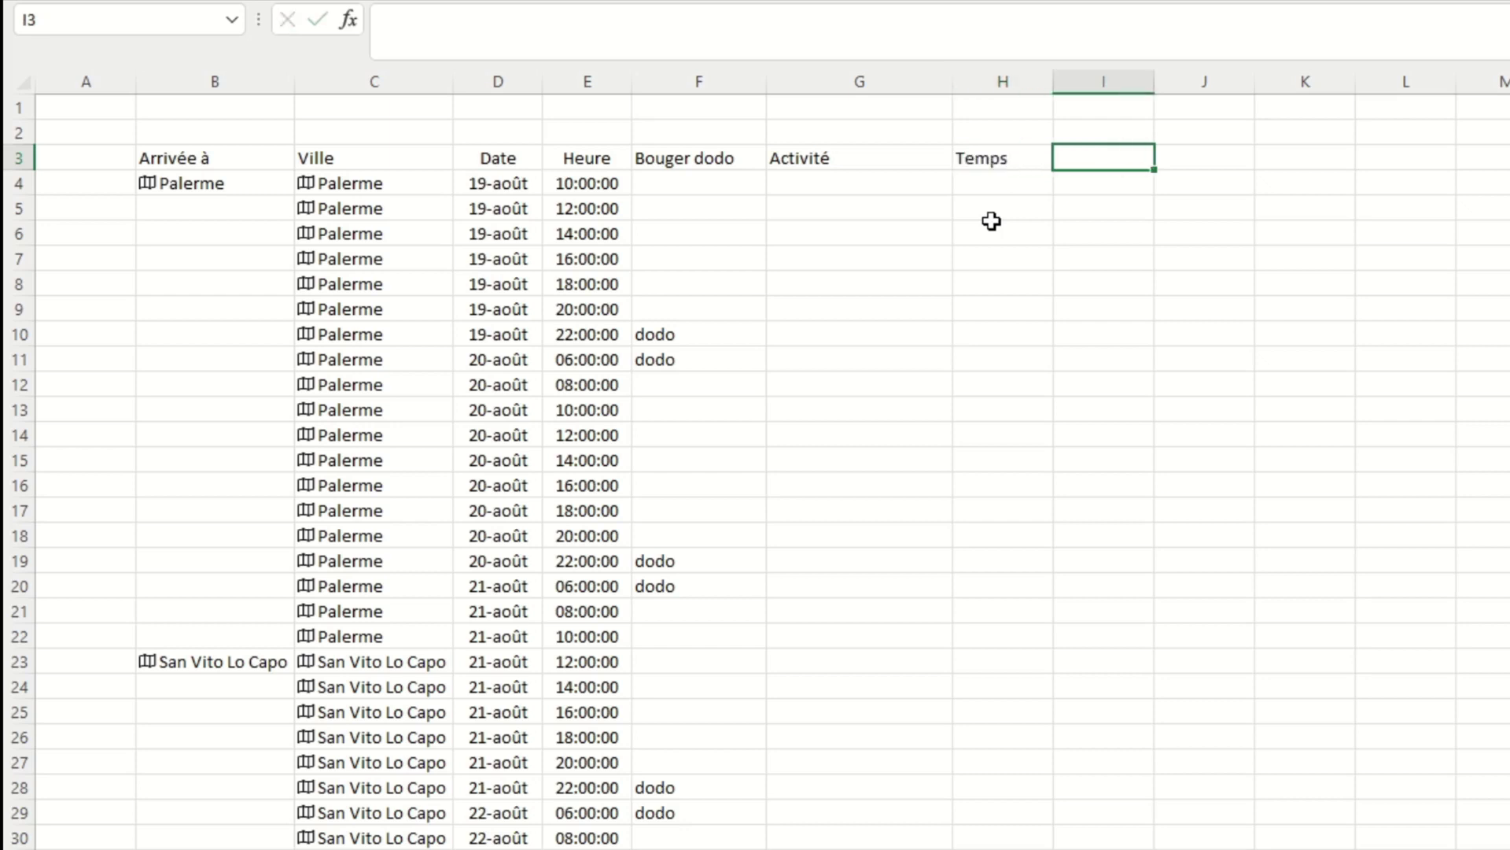
{"action": "type", "text": "Act"}
{"action": "type", "text": "ivité en cours"}
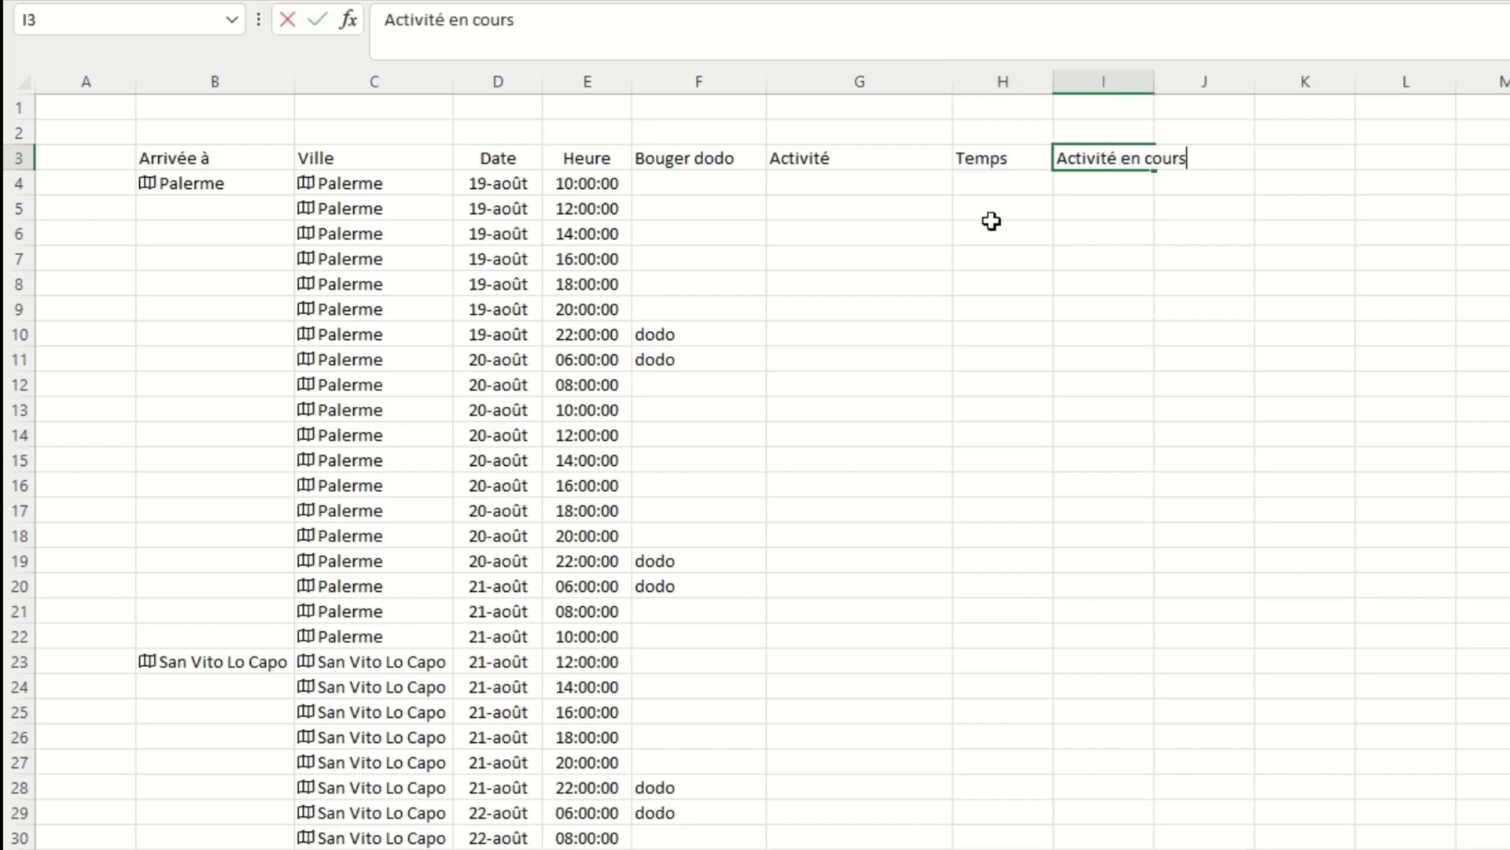
Confirm Activité en cours in I3, then enter Temps to go, Budget Act and Budget TNL in J3:L3.
{"action": "key", "text": "Tab"}
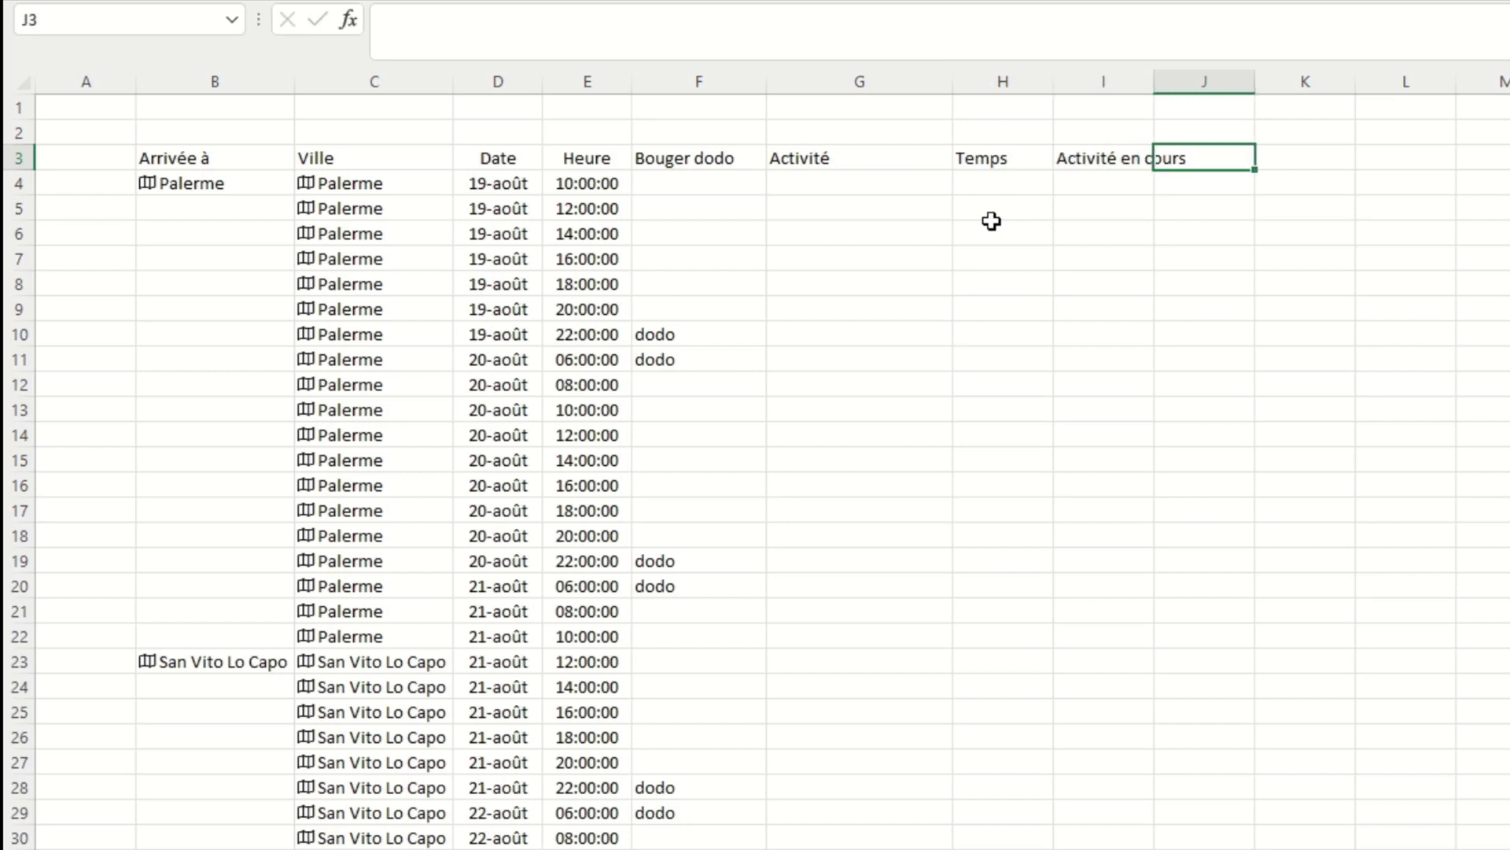
{"action": "type", "text": "Temps"}
{"action": "type", "text": " to go"}
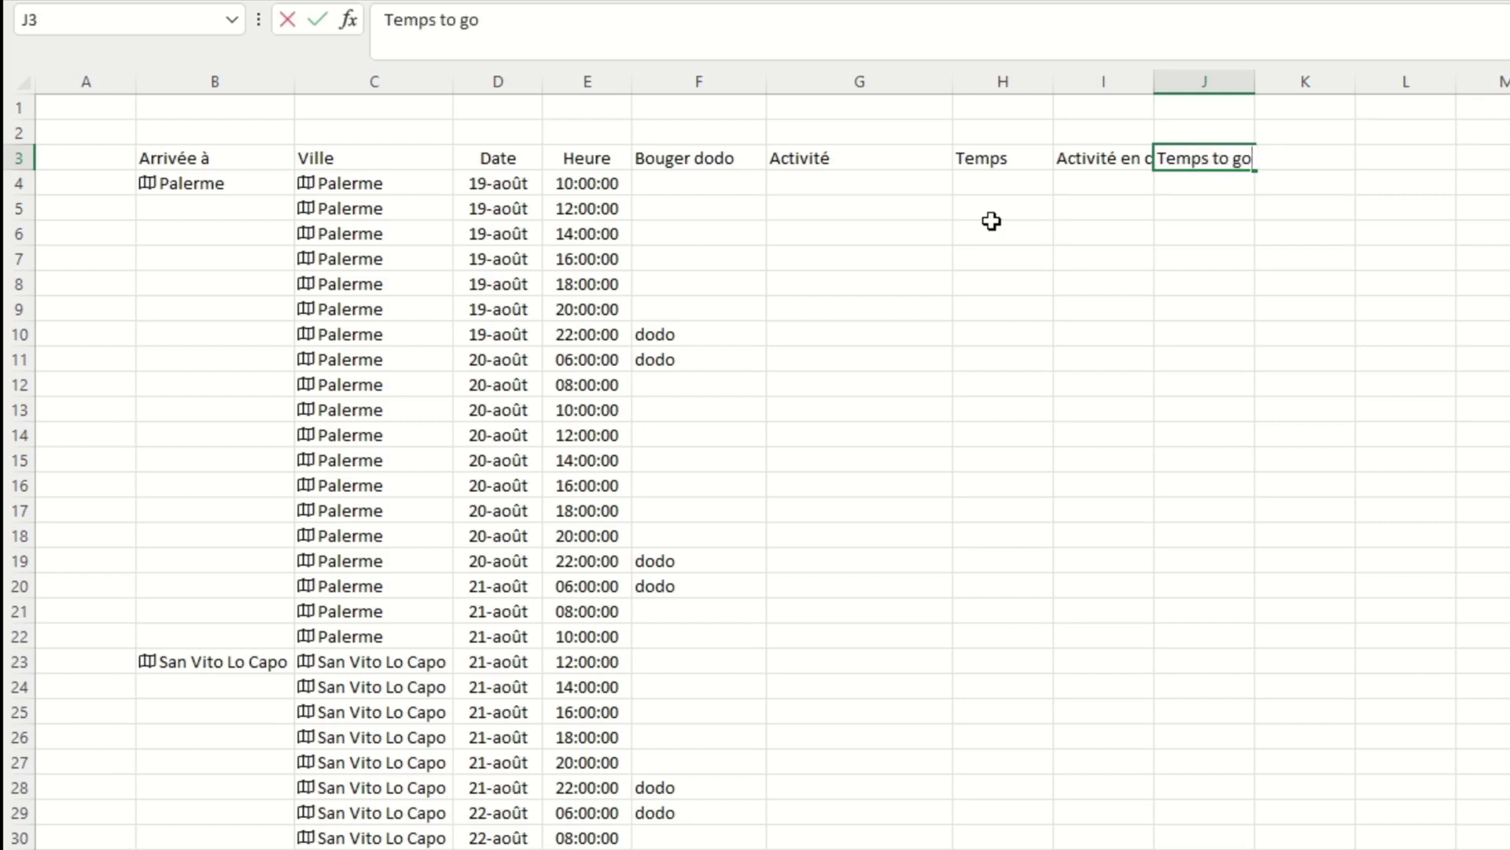
{"action": "key", "text": "Tab"}
{"action": "type", "text": "Budget Act"}
{"action": "key", "text": "Tab"}
{"action": "type", "text": "Budget"}
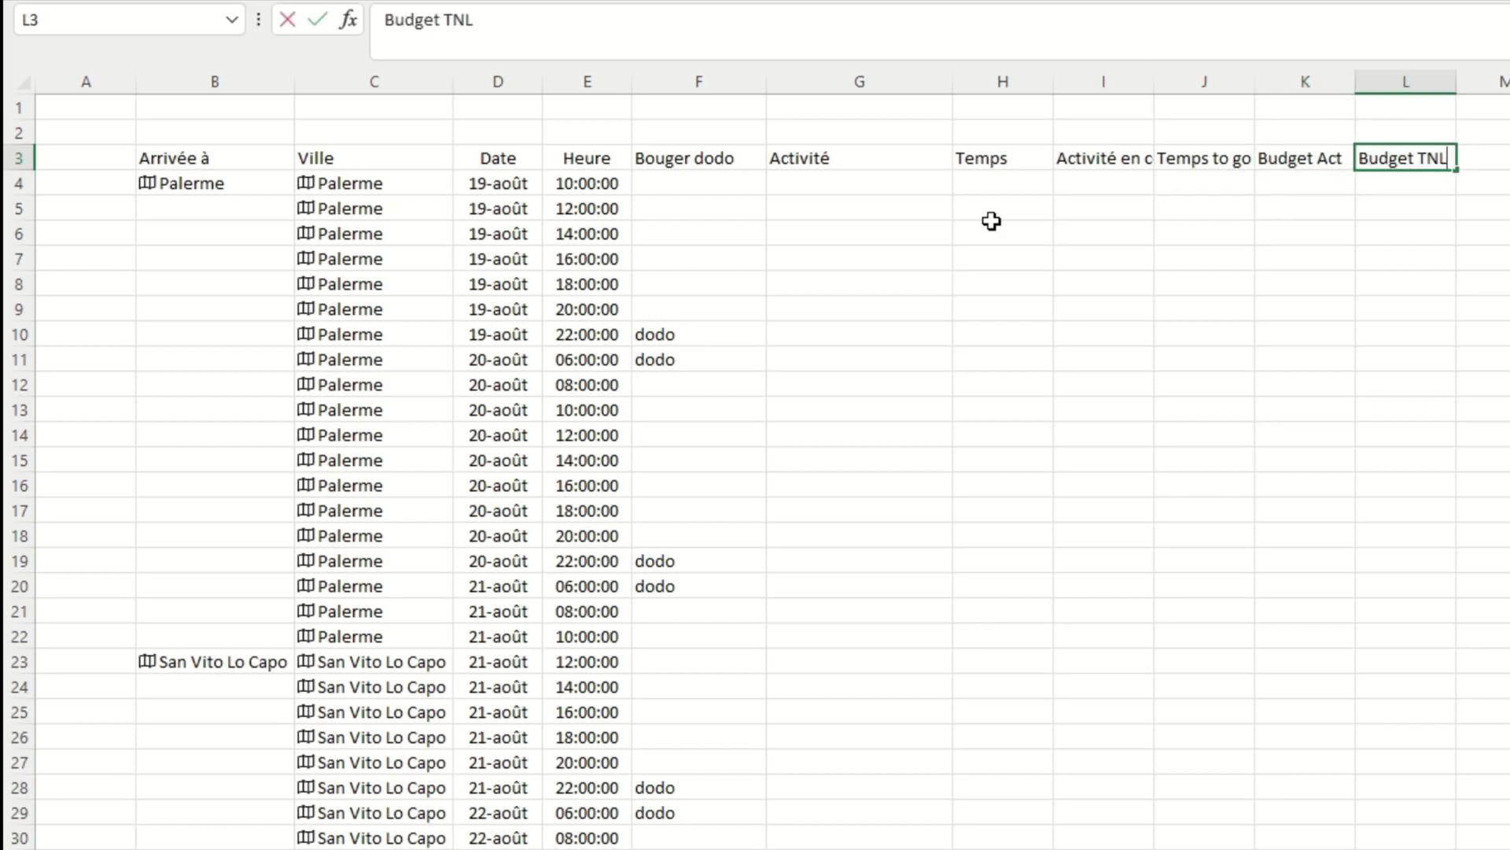
{"action": "key", "text": "Return"}
{"action": "left_click", "coordinate": [944, 234]}
Choose Le centre historique as G24's activity from its dropdown.
{"action": "left_click", "coordinate": [944, 409]}
{"action": "left_click", "coordinate": [1133, 686]}
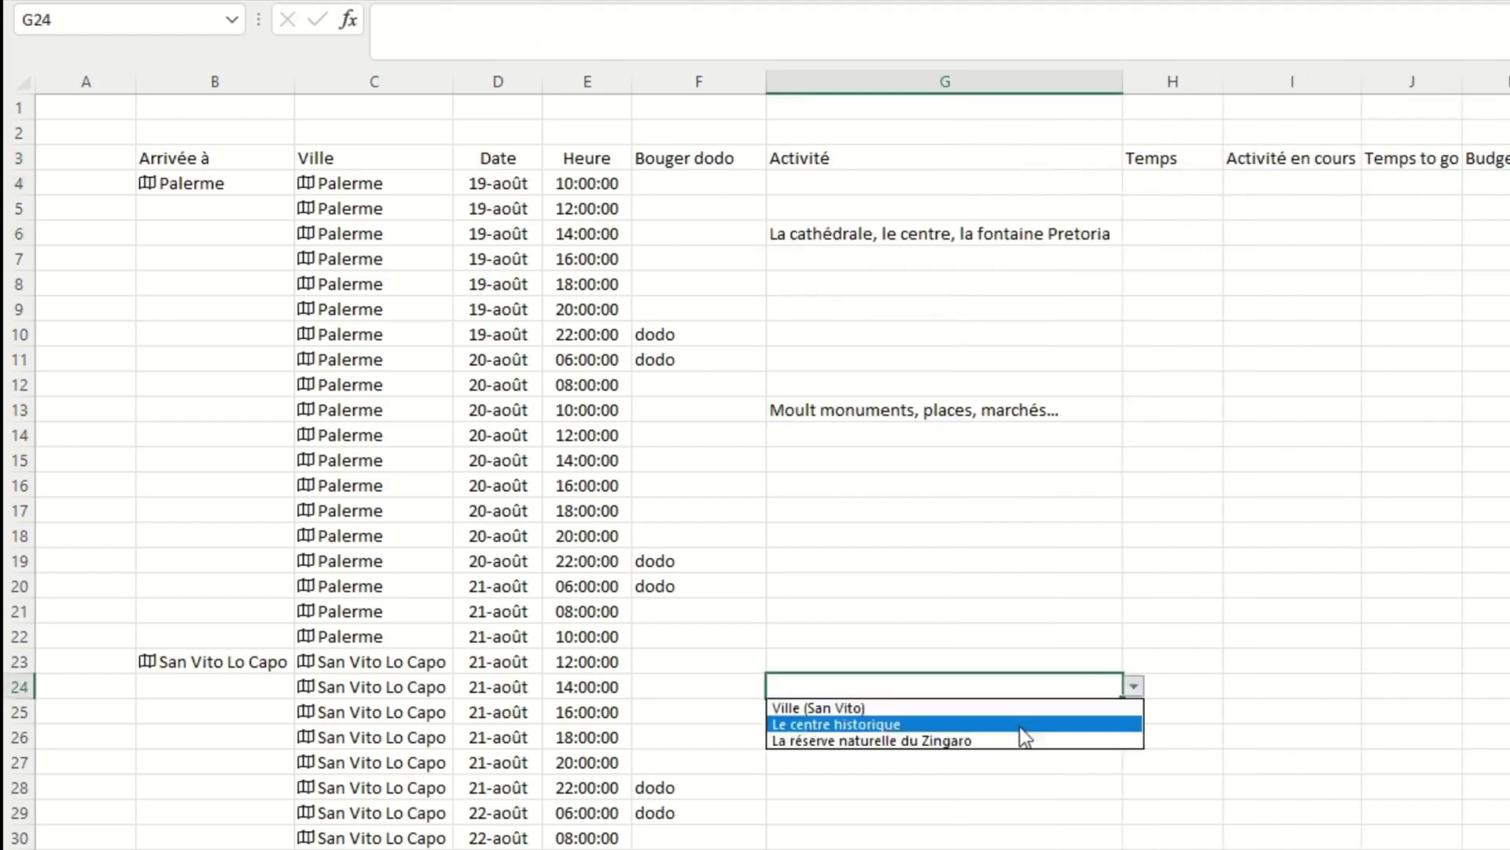
{"action": "left_click", "coordinate": [1020, 727]}
Enter =SIERREUR(RECHERCHEV(G4;'base de données'!B:C;2;0);"") in H4 and fill it down Temps.
{"action": "left_click", "coordinate": [1173, 182]}
{"action": "type", "text": "=sierr"}
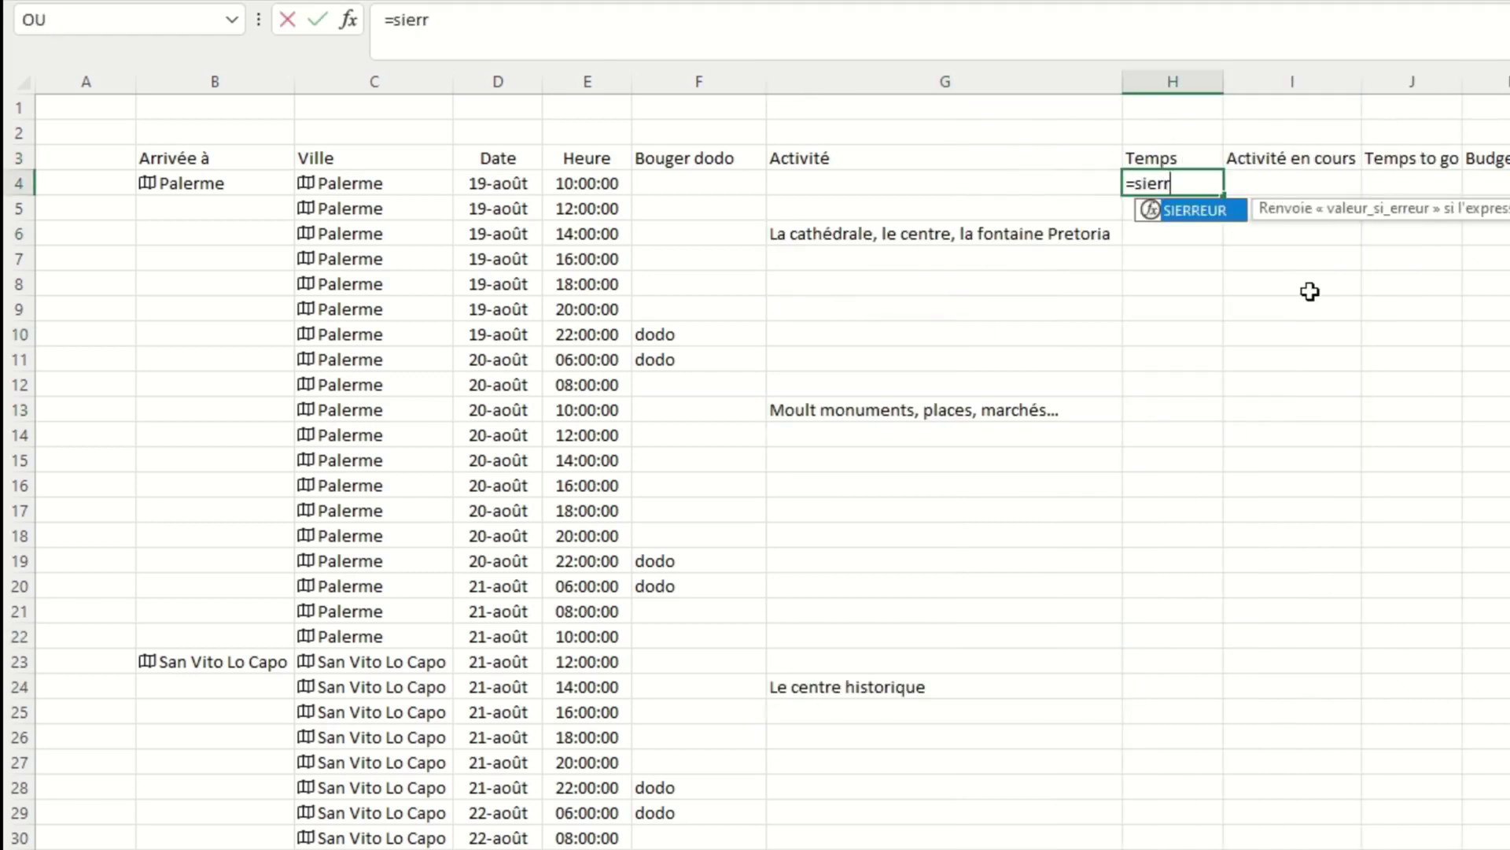
{"action": "type", "text": "eur(recherchev("}
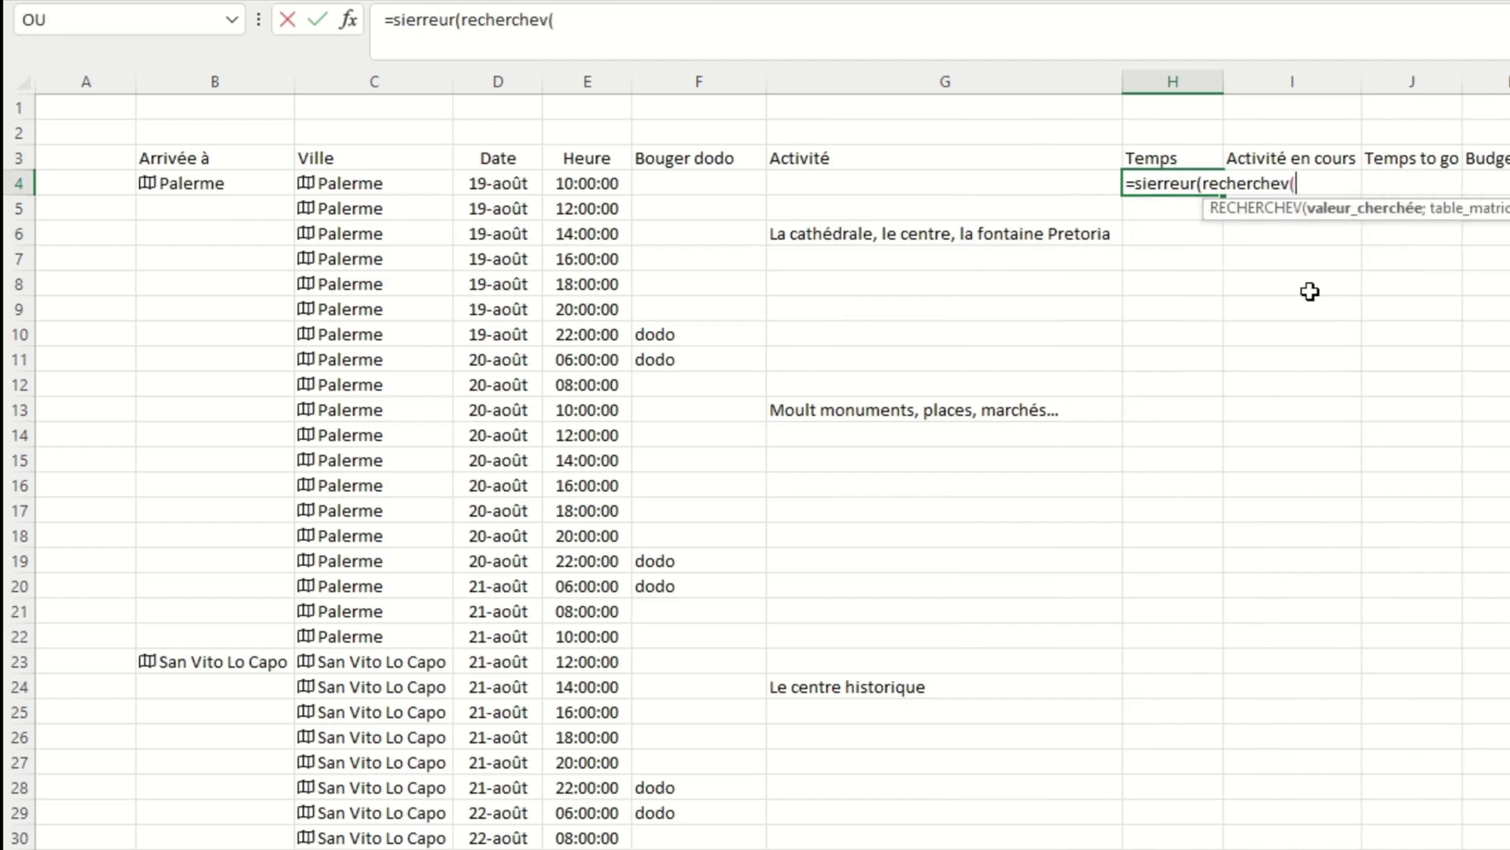
{"action": "left_click", "coordinate": [953, 177]}
{"action": "type", "text": ";"}
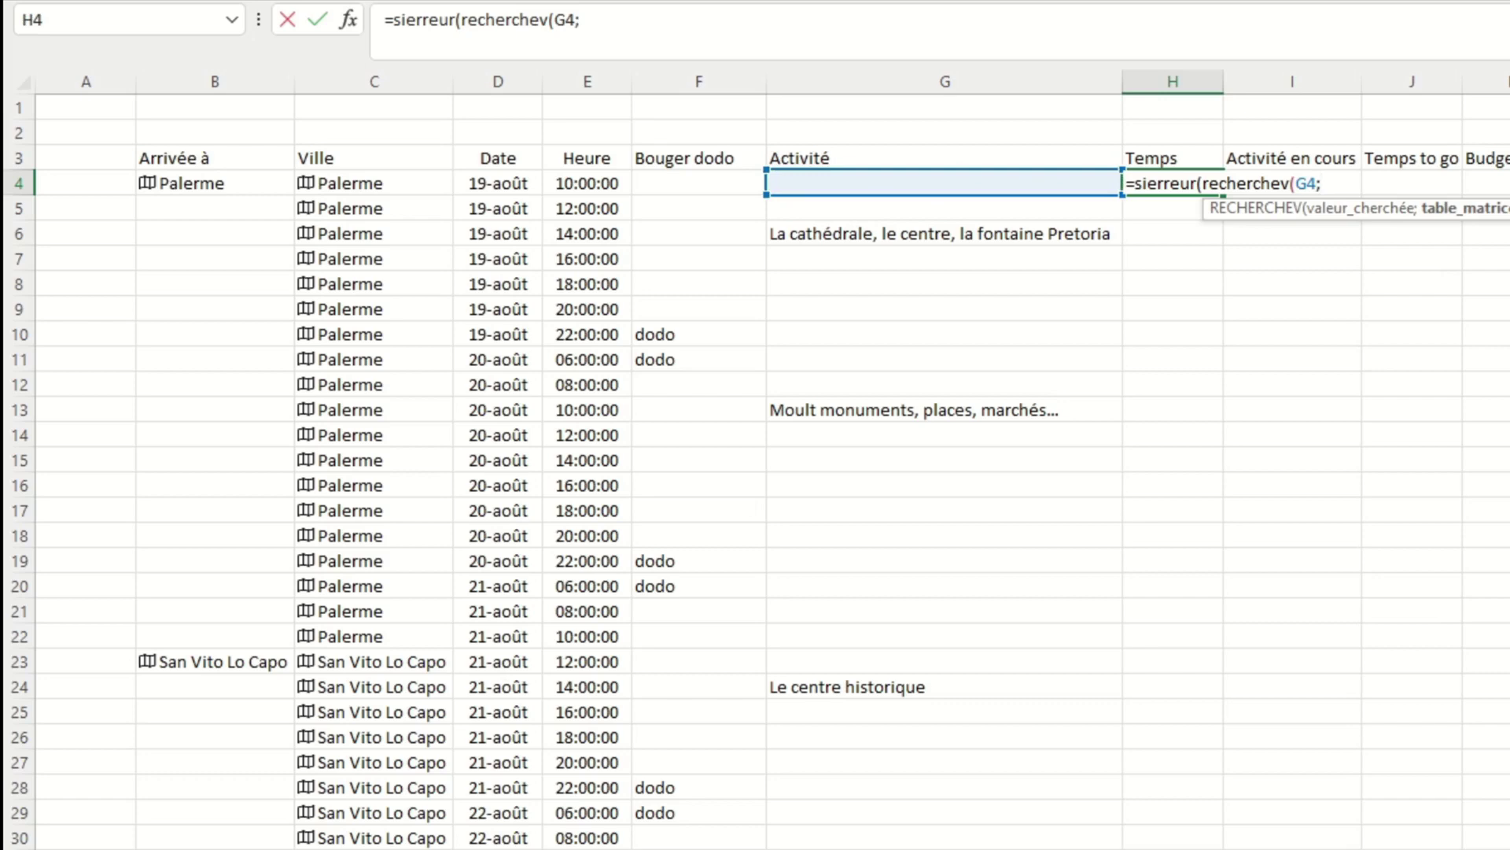
{"action": "key", "text": "ctrl+Page_Down"}
{"action": "left_click_drag", "start_coordinate": [552, 71], "coordinate": [665, 112]}
{"action": "type", "text": ";2"}
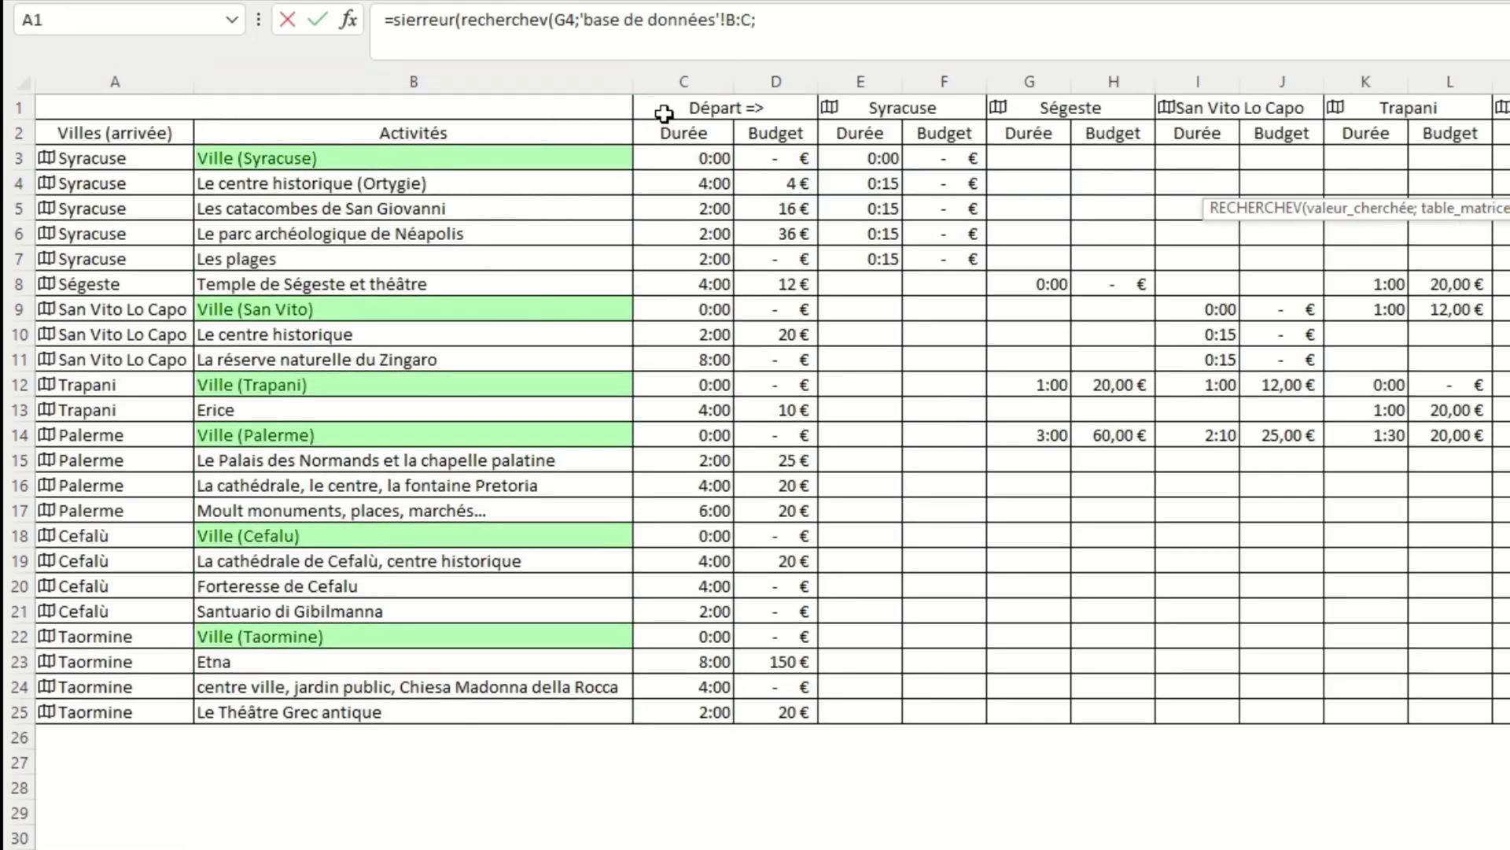
{"action": "type", "text": ";0)"}
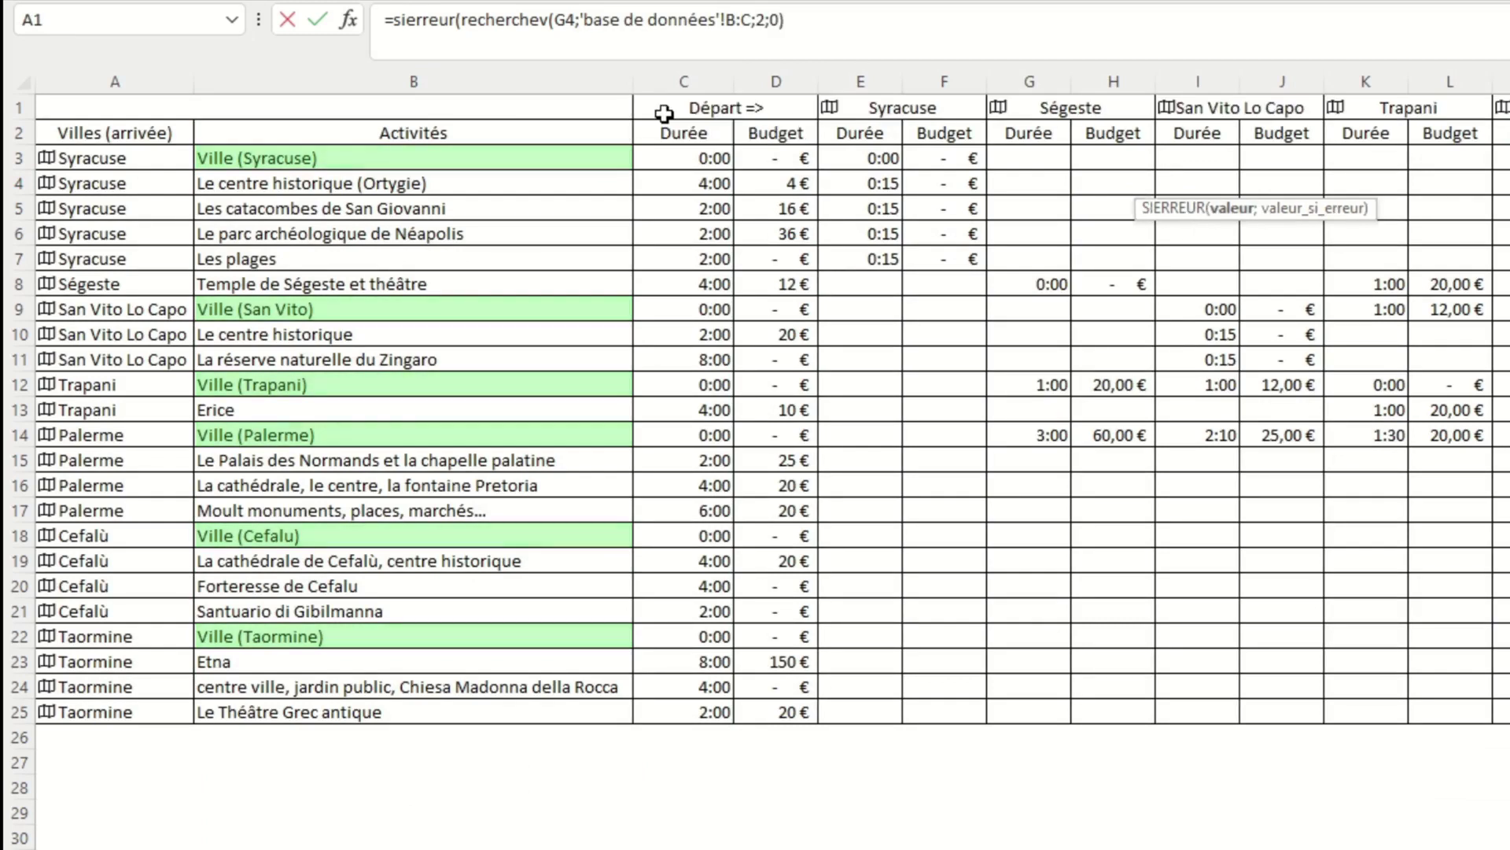
{"action": "type", "text": ";"}
{"action": "type", "text": "\"\")"}
{"action": "key", "text": "Return"}
{"action": "left_click", "coordinate": [1203, 182]}
{"action": "double_click", "coordinate": [1225, 197]}
{"action": "left_click", "coordinate": [1345, 284]}
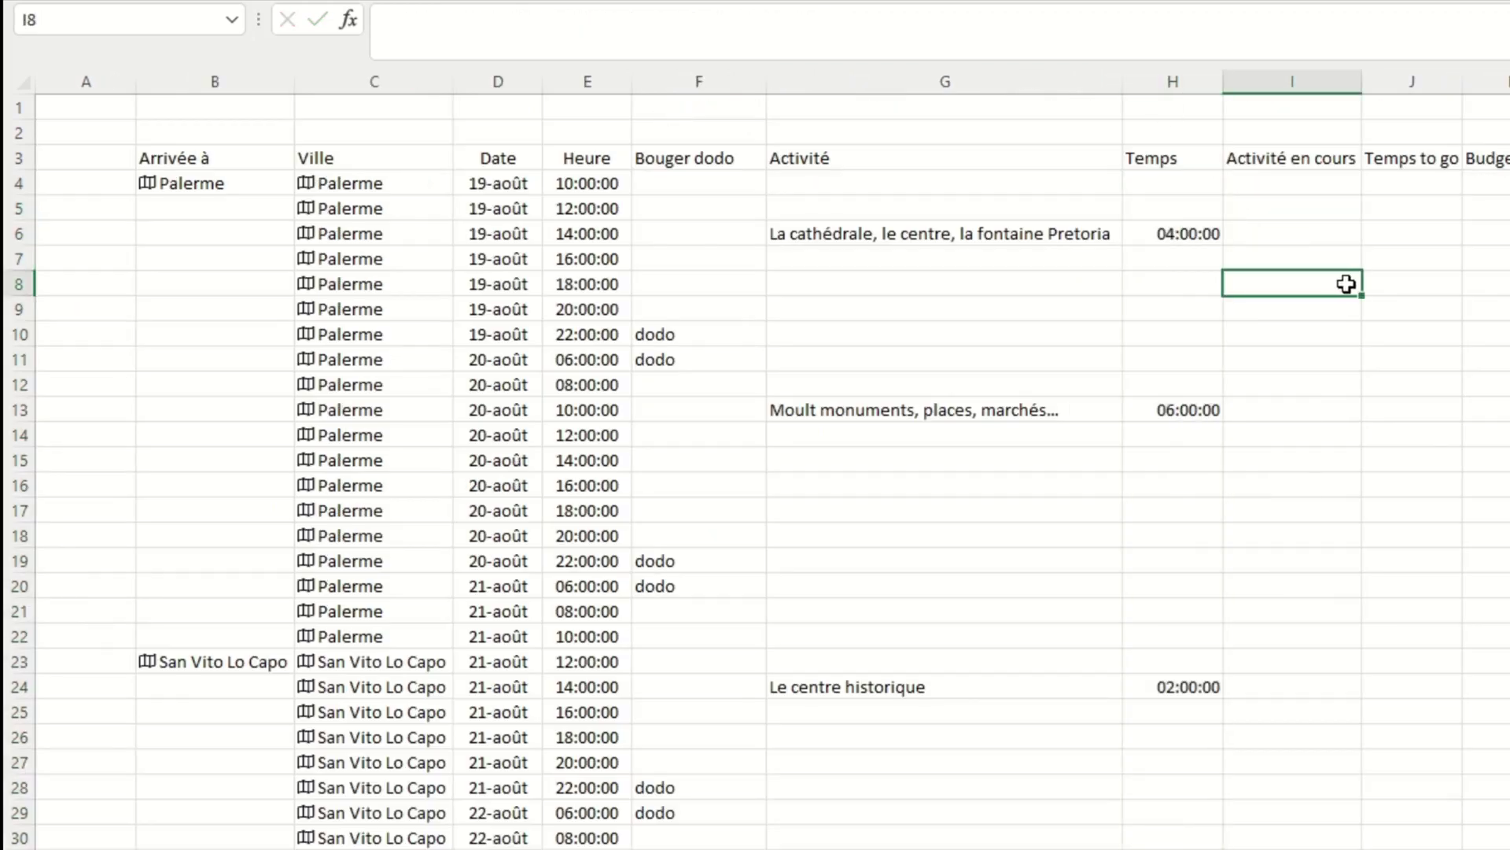
Start the I4 formula: show G4's activity if filled, blank if I3 is empty, else test I3's duration.
{"action": "left_click", "coordinate": [1272, 186]}
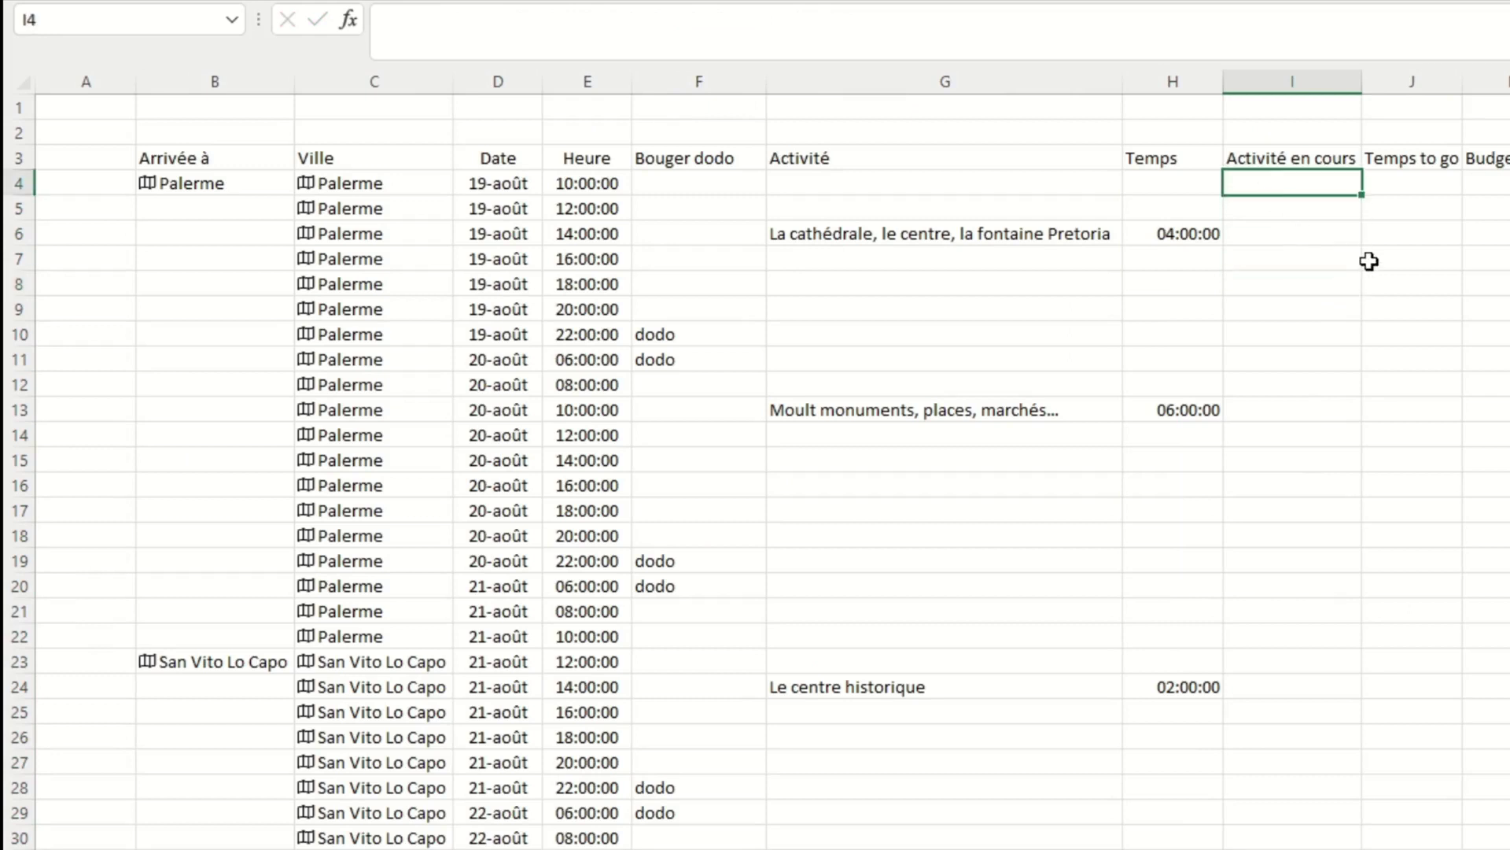
{"action": "type", "text": "=si("}
{"action": "key", "text": "Left"}
{"action": "key", "text": "Left"}
{"action": "type", "text": "<>\"\";"}
{"action": "key", "text": "Left"}
{"action": "key", "text": "Left"}
{"action": "type", "text": ";si("}
{"action": "key", "text": "Up"}
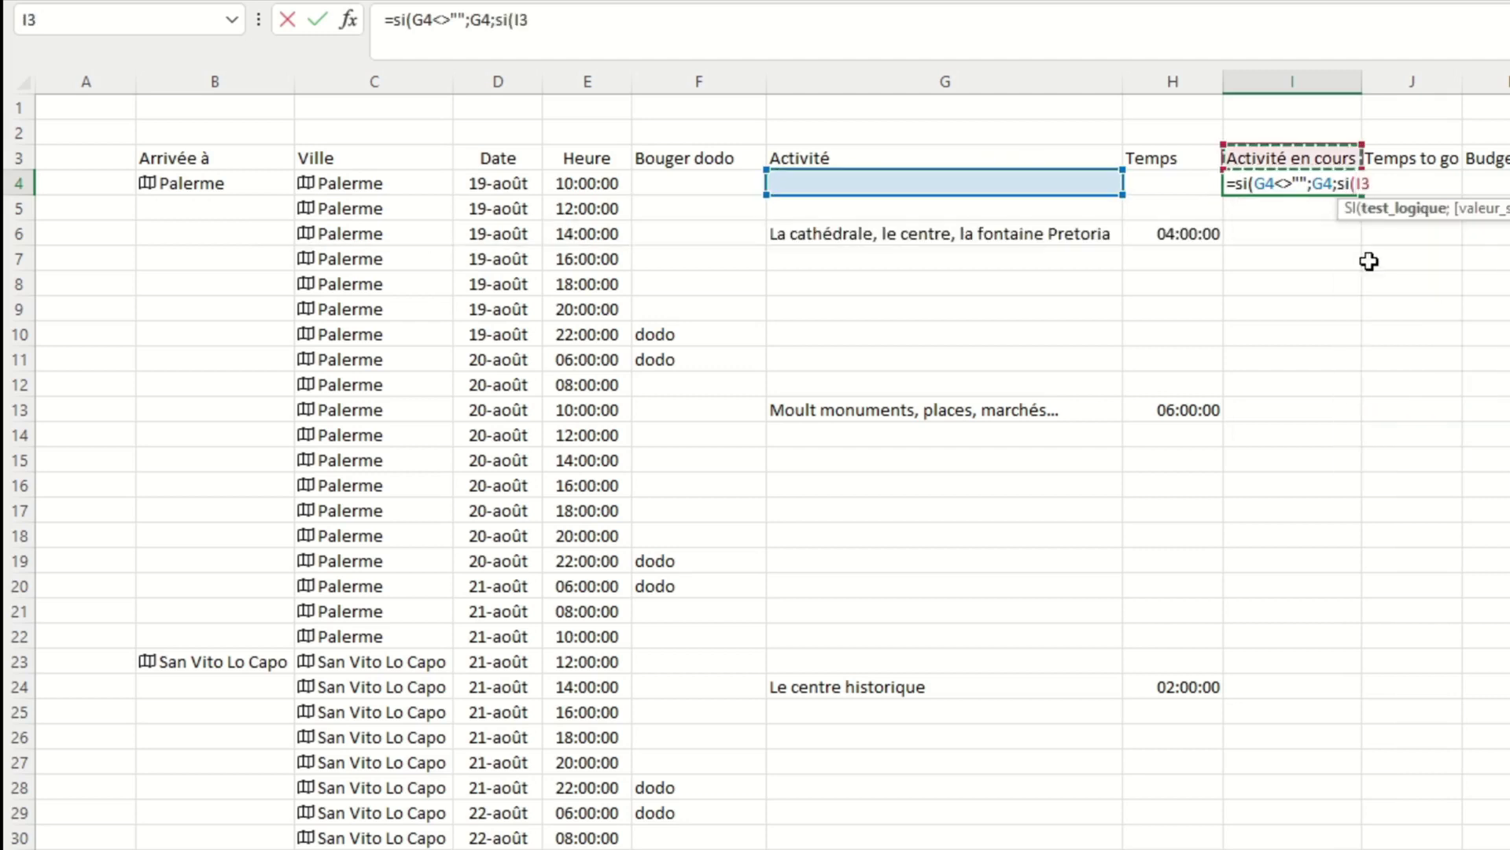
{"action": "type", "text": "=\"\";\"\";"}
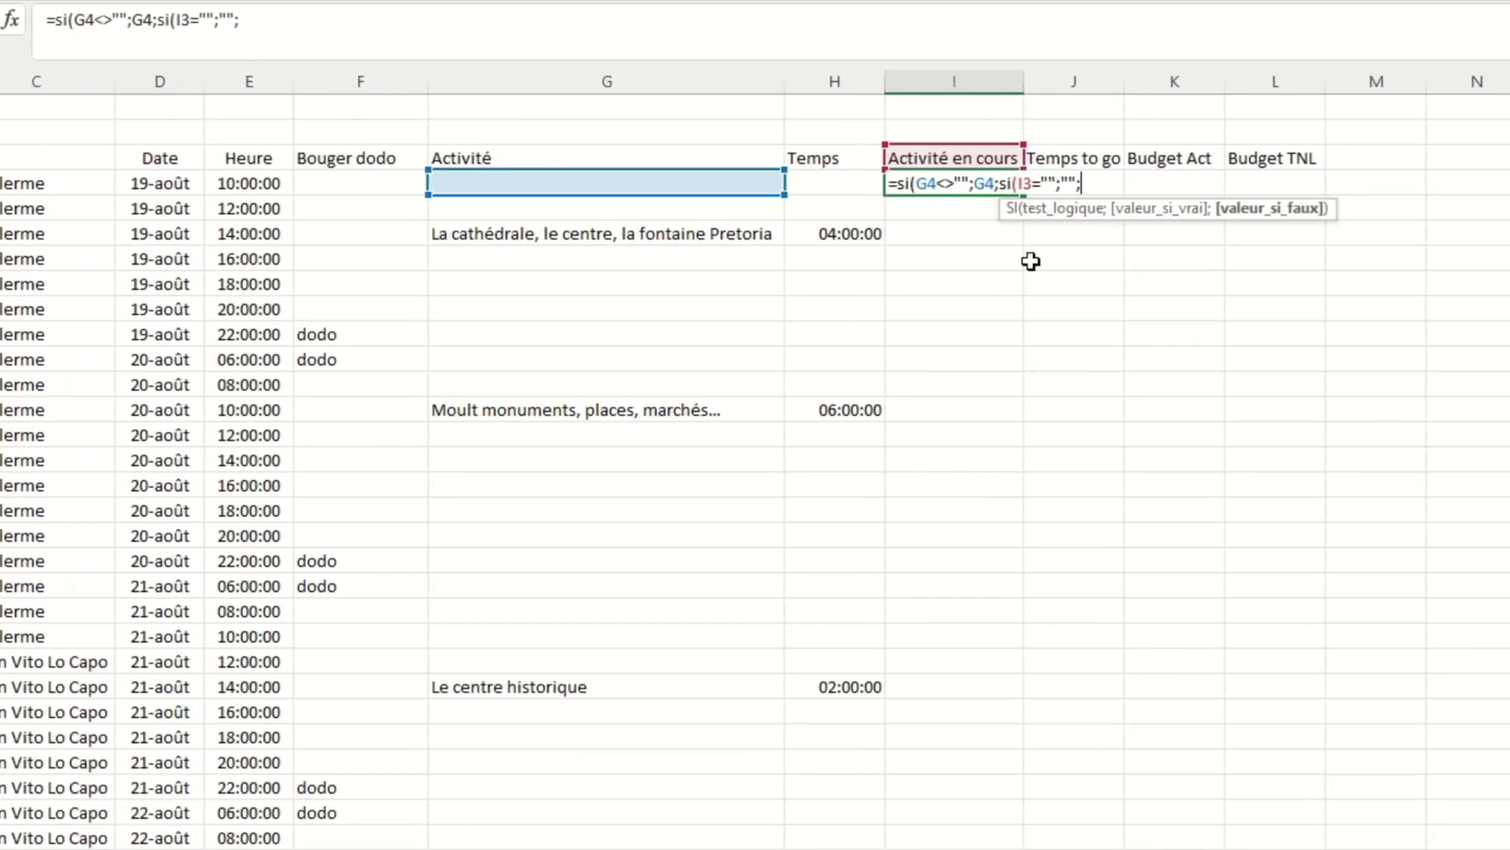
{"action": "type", "text": "si(heure(recher"}
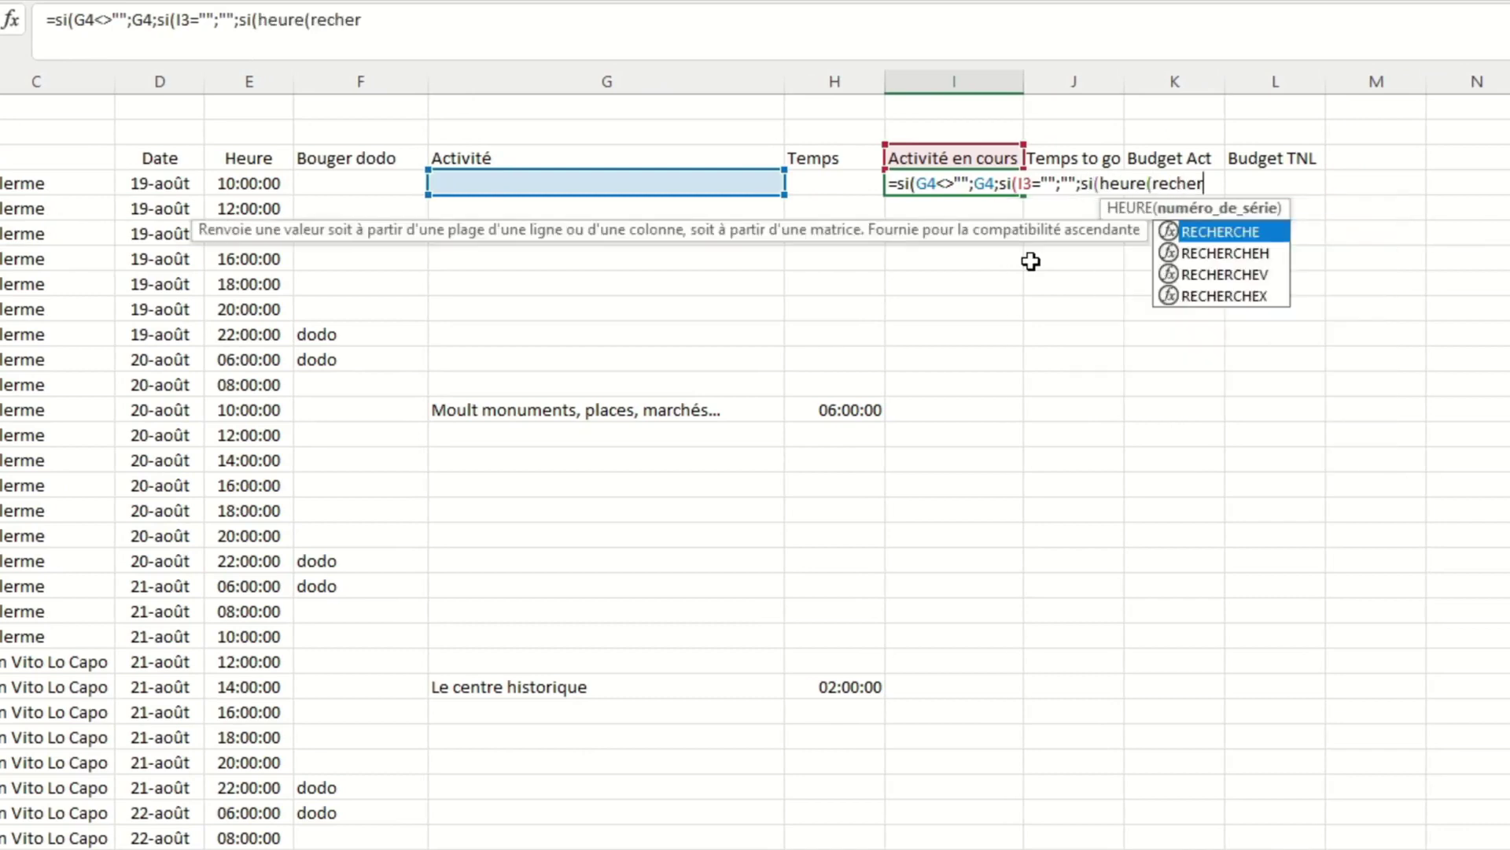
{"action": "type", "text": "chev(I3;"}
Finish I4: compare I3's looked-up hours from base de données B:C to twice its NB.SI count, returning I3.
{"action": "key", "text": "ctrl+Page_Down"}
{"action": "left_click_drag", "start_coordinate": [414, 81], "coordinate": [670, 81]}
{"action": "type", "text": ";2;0))>nb."}
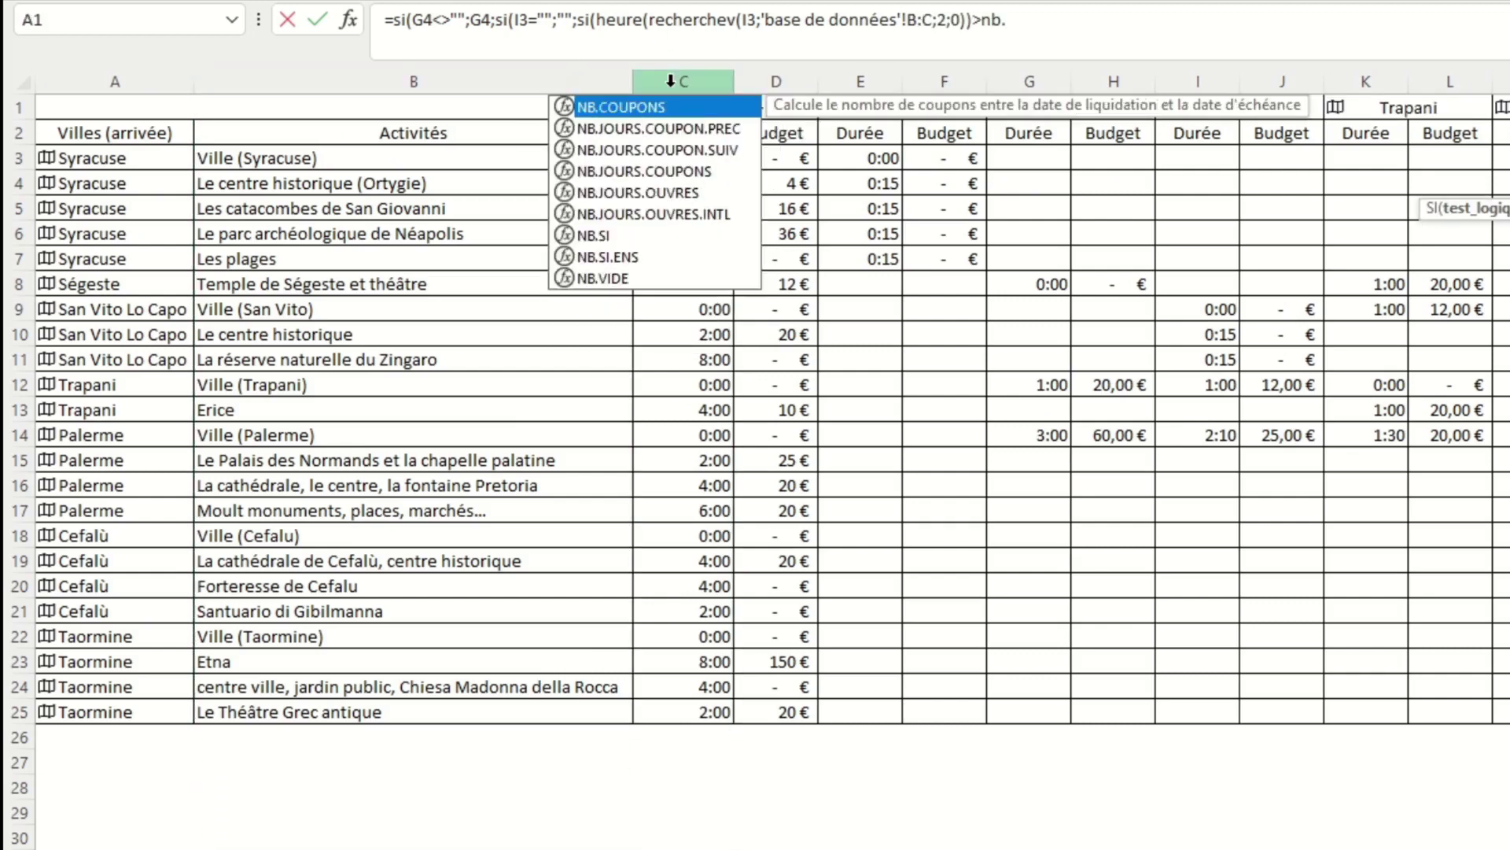
{"action": "type", "text": "si("}
{"action": "key", "text": "ctrl+Page_Up"}
{"action": "left_click_drag", "start_coordinate": [955, 107], "coordinate": [954, 155]}
{"action": "left_click", "coordinate": [803, 22]}
{"action": "key", "text": "F4"}
{"action": "type", "text": ";"}
{"action": "left_click", "coordinate": [909, 158]}
{"action": "type", "text": ")*2;"}
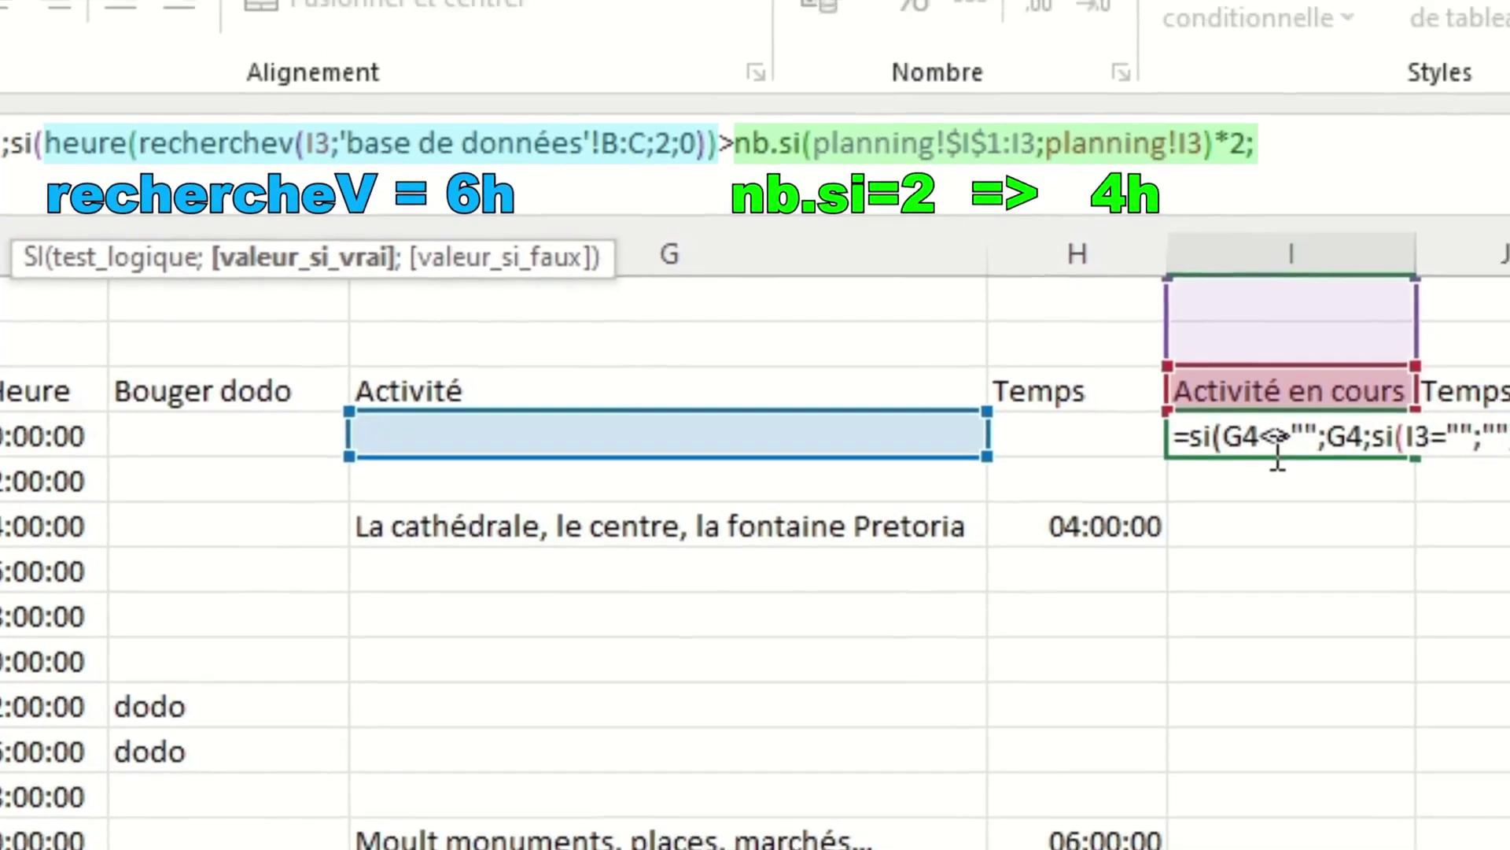
{"action": "left_click", "coordinate": [1349, 347]}
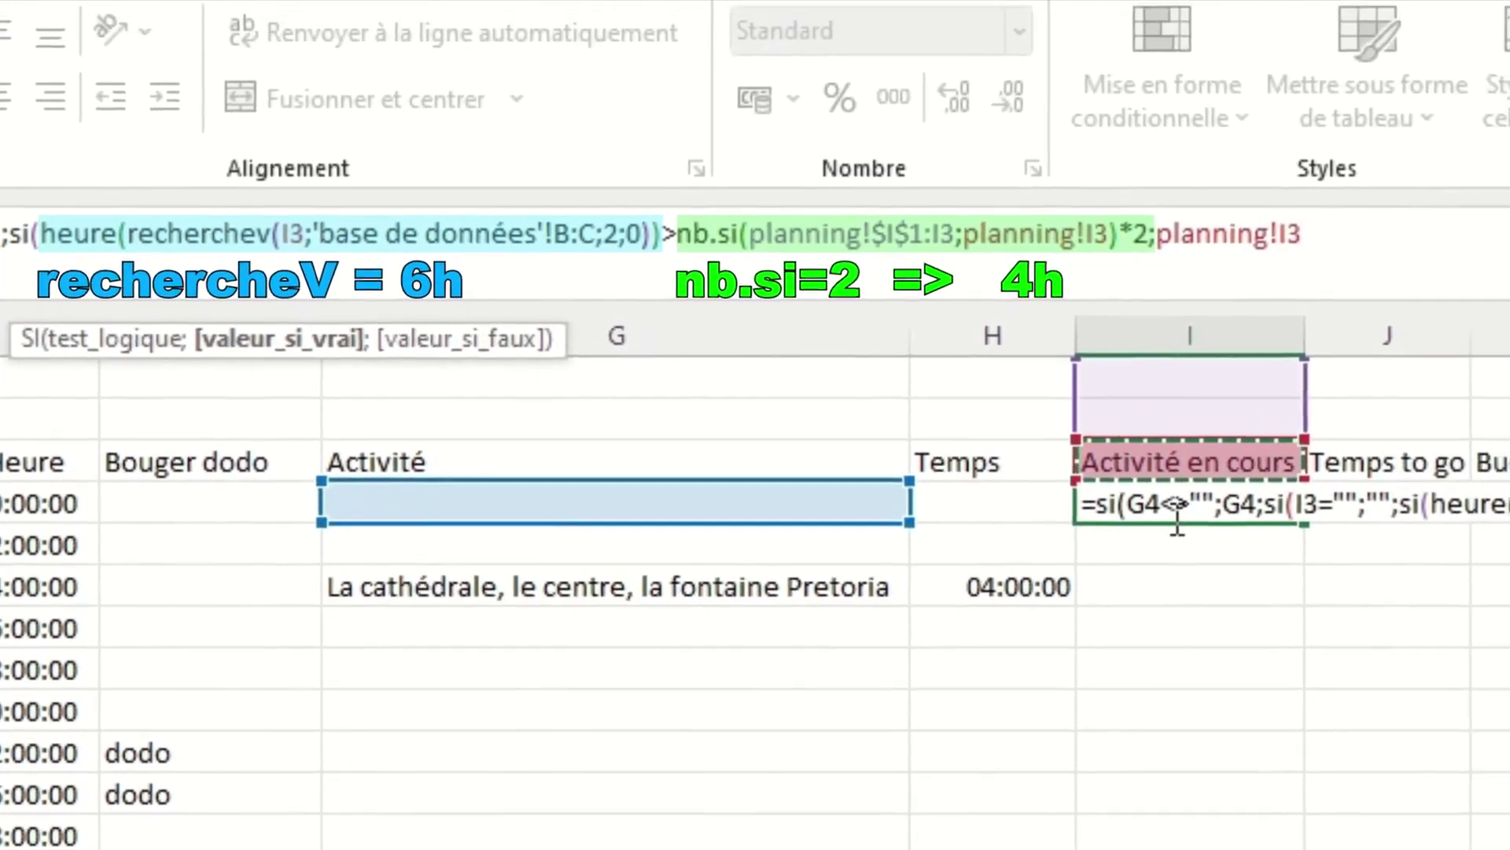
{"action": "type", "text": ";"}
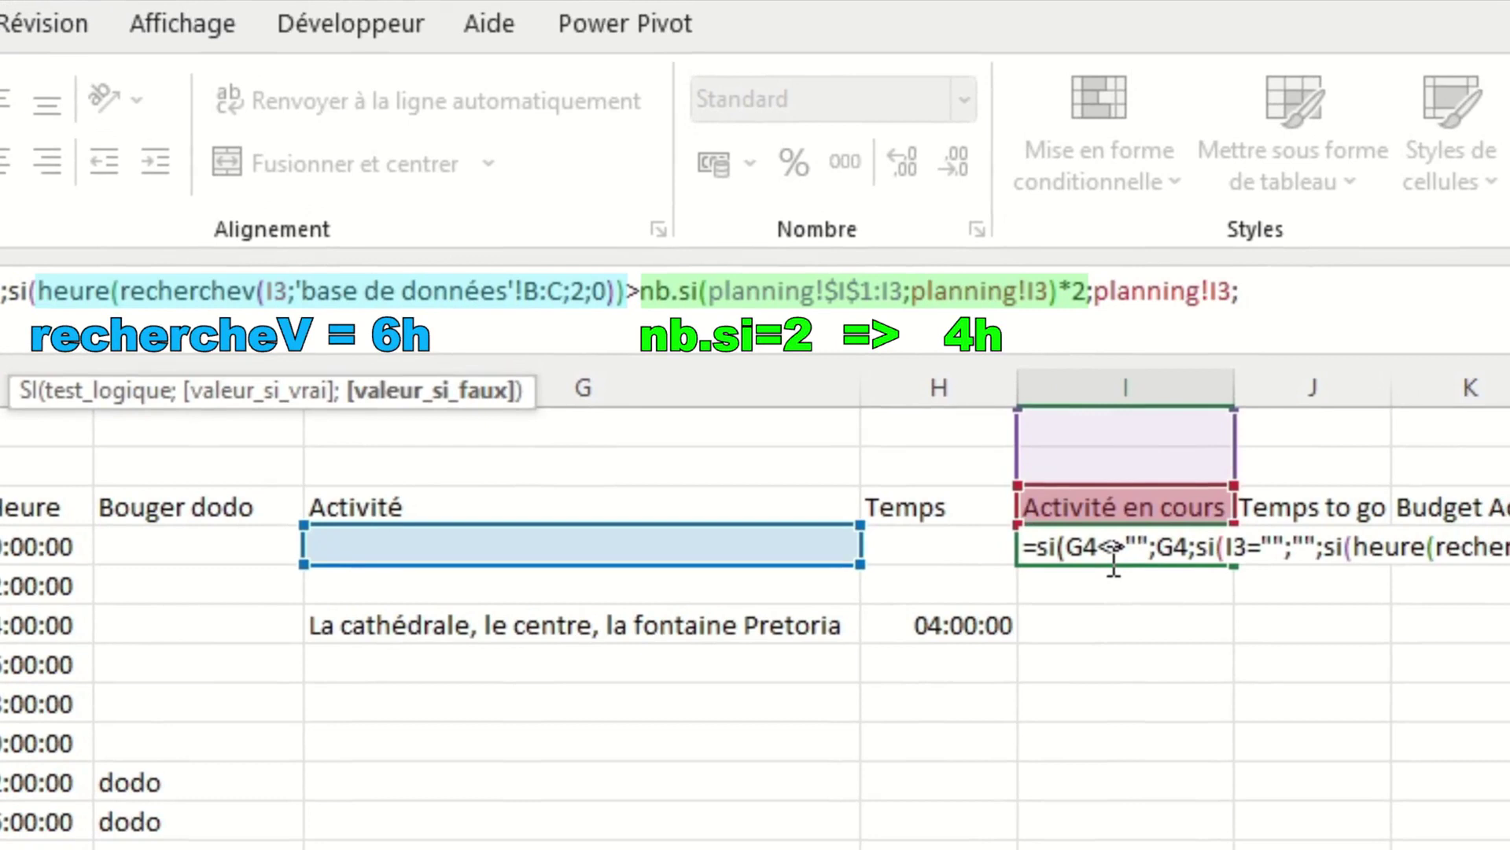
{"action": "type", "text": "\"\")"}
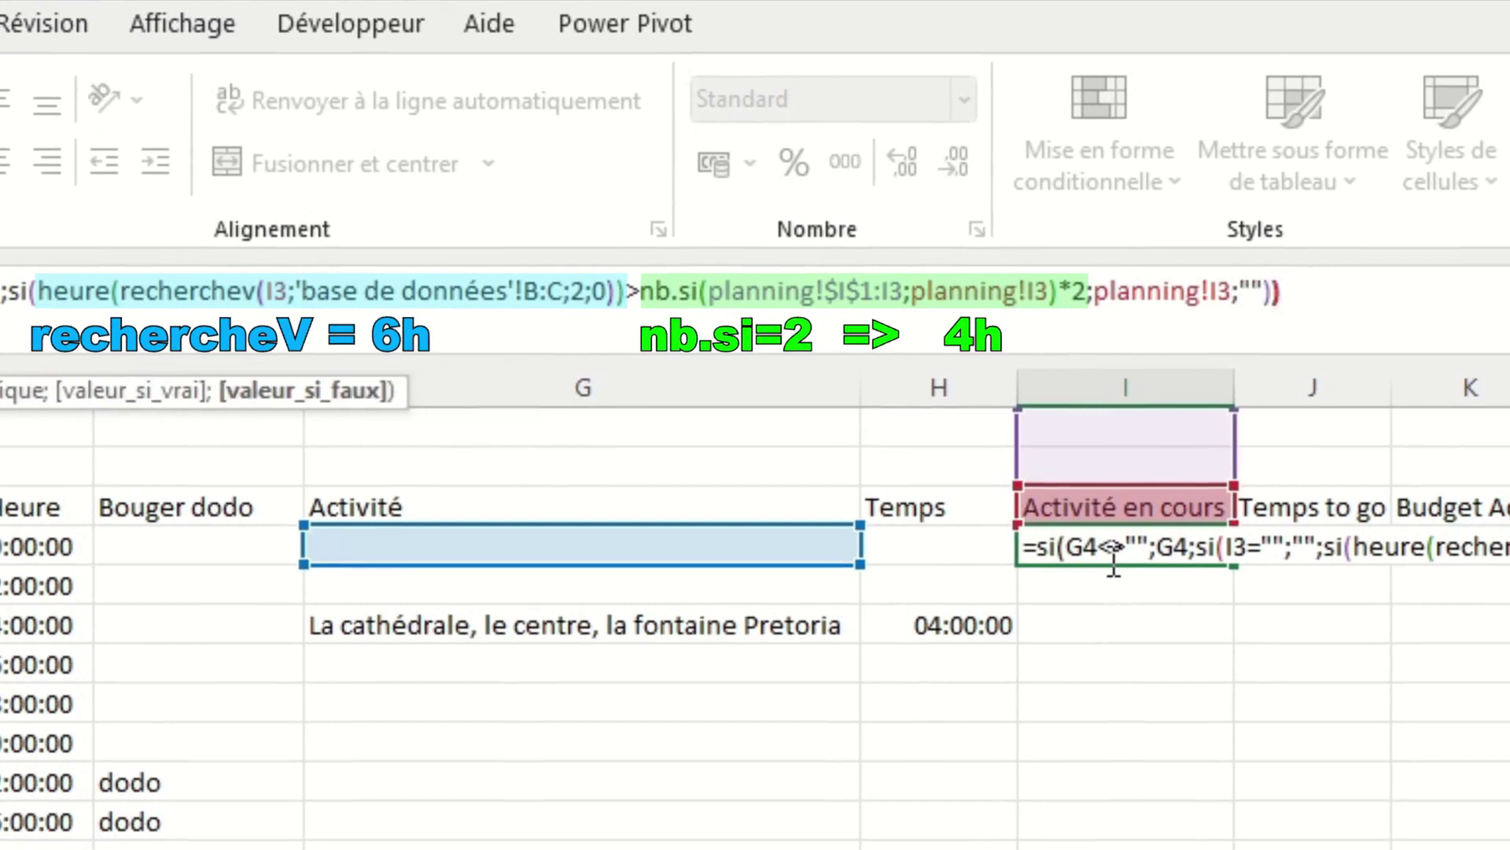
{"action": "type", "text": ")"}
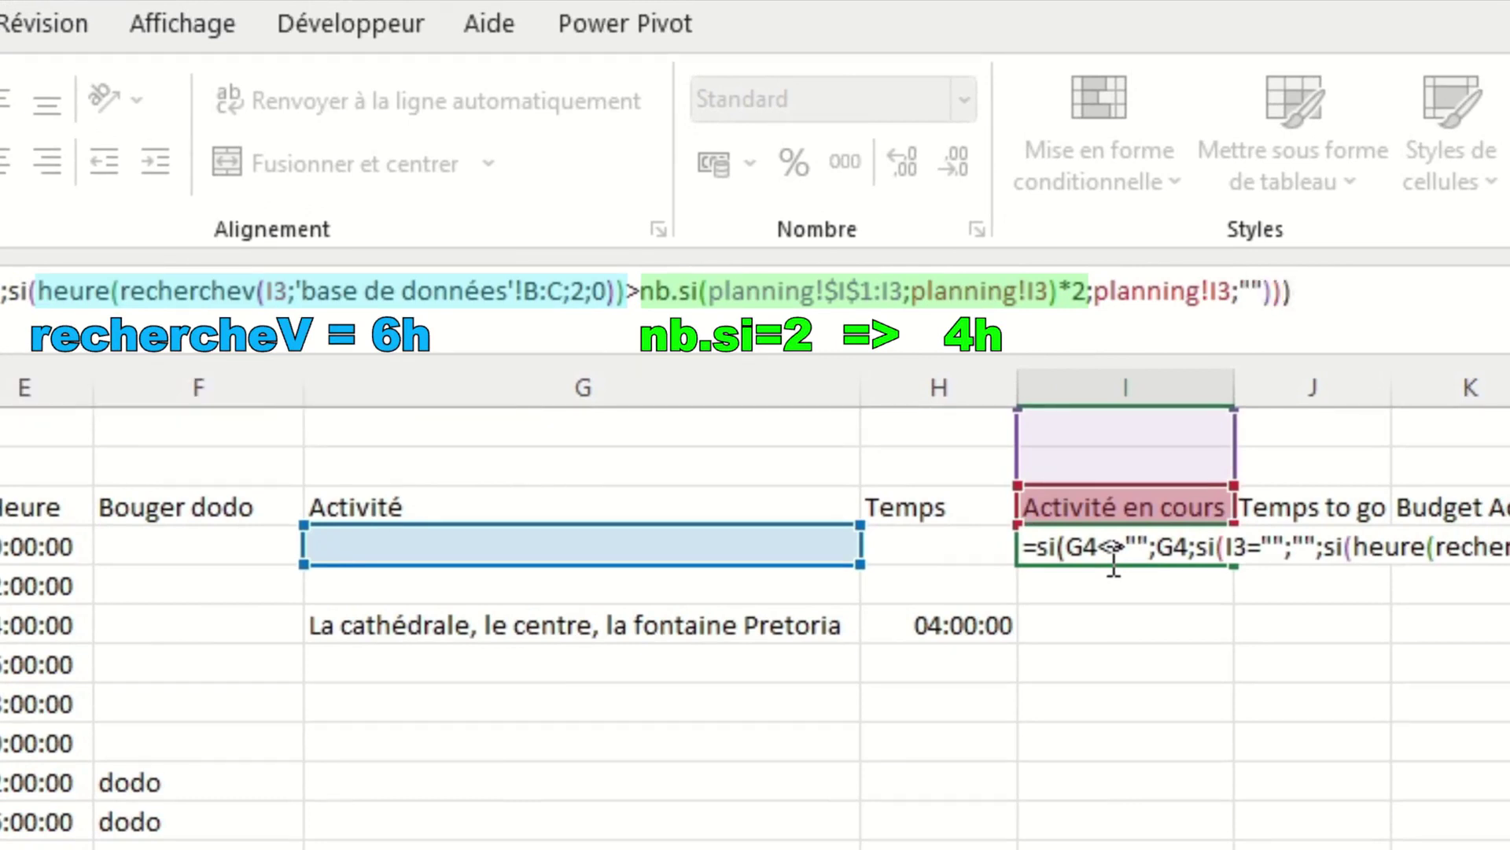
{"action": "key", "text": "Return"}
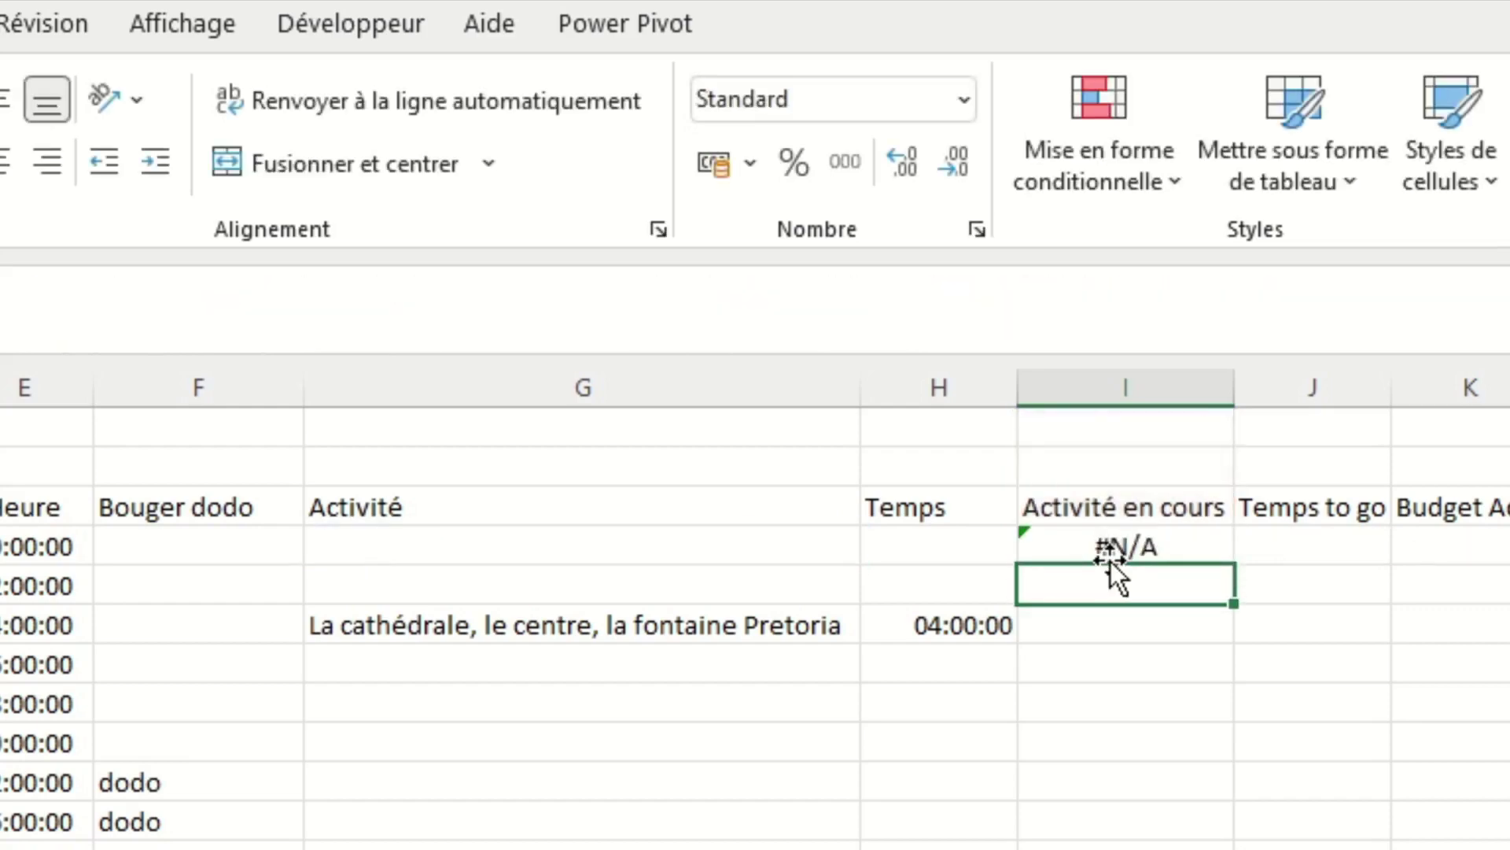
Fill the formula down column I, then wrap I4 in SIERREUR and refill so #N/A rows stay blank.
{"action": "left_click", "coordinate": [1192, 535]}
{"action": "double_click", "coordinate": [1233, 559]}
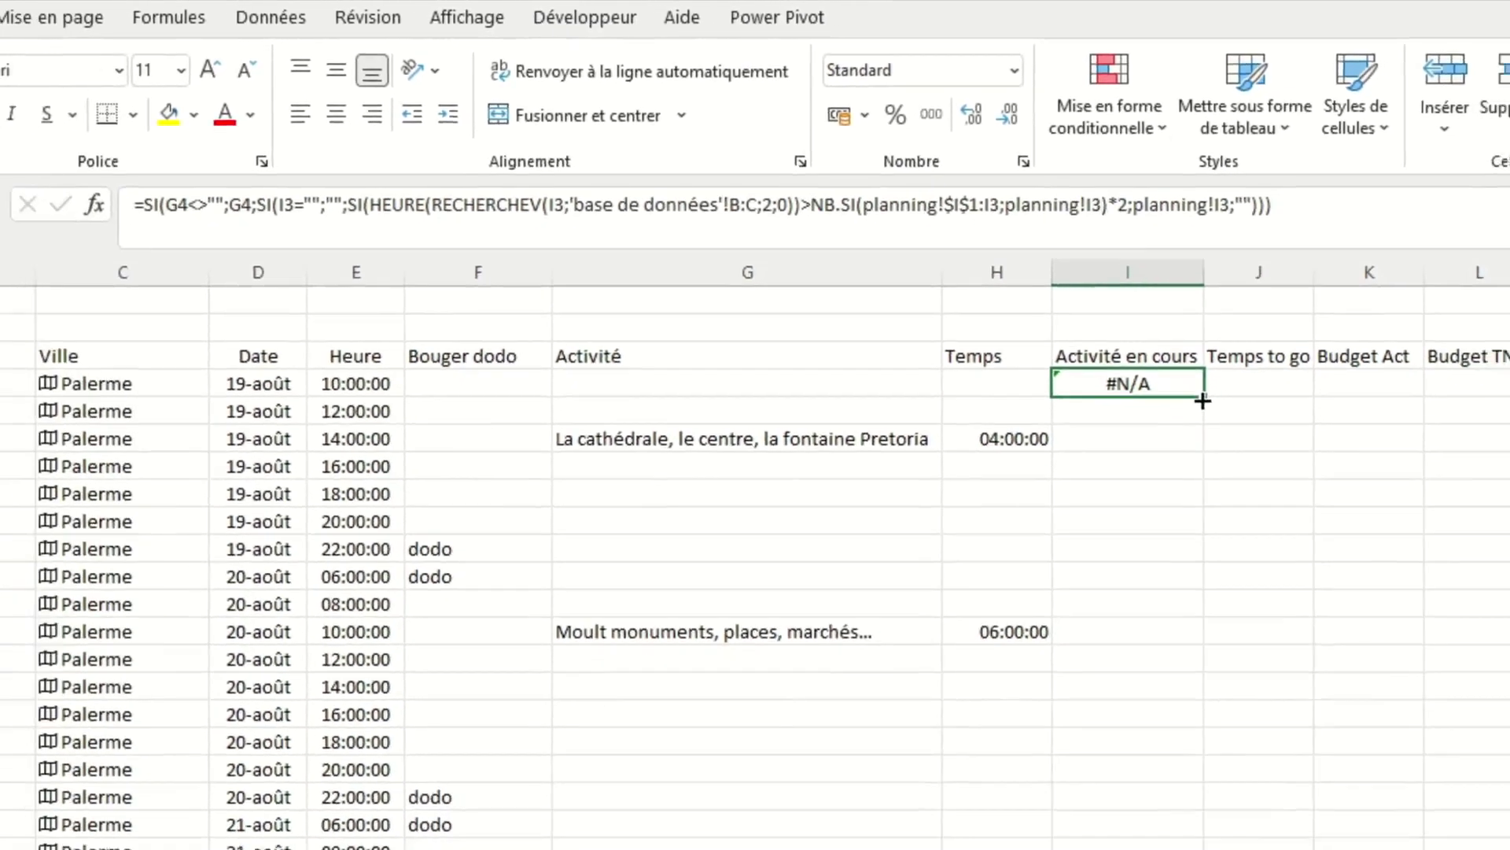
{"action": "left_click", "coordinate": [1141, 309]}
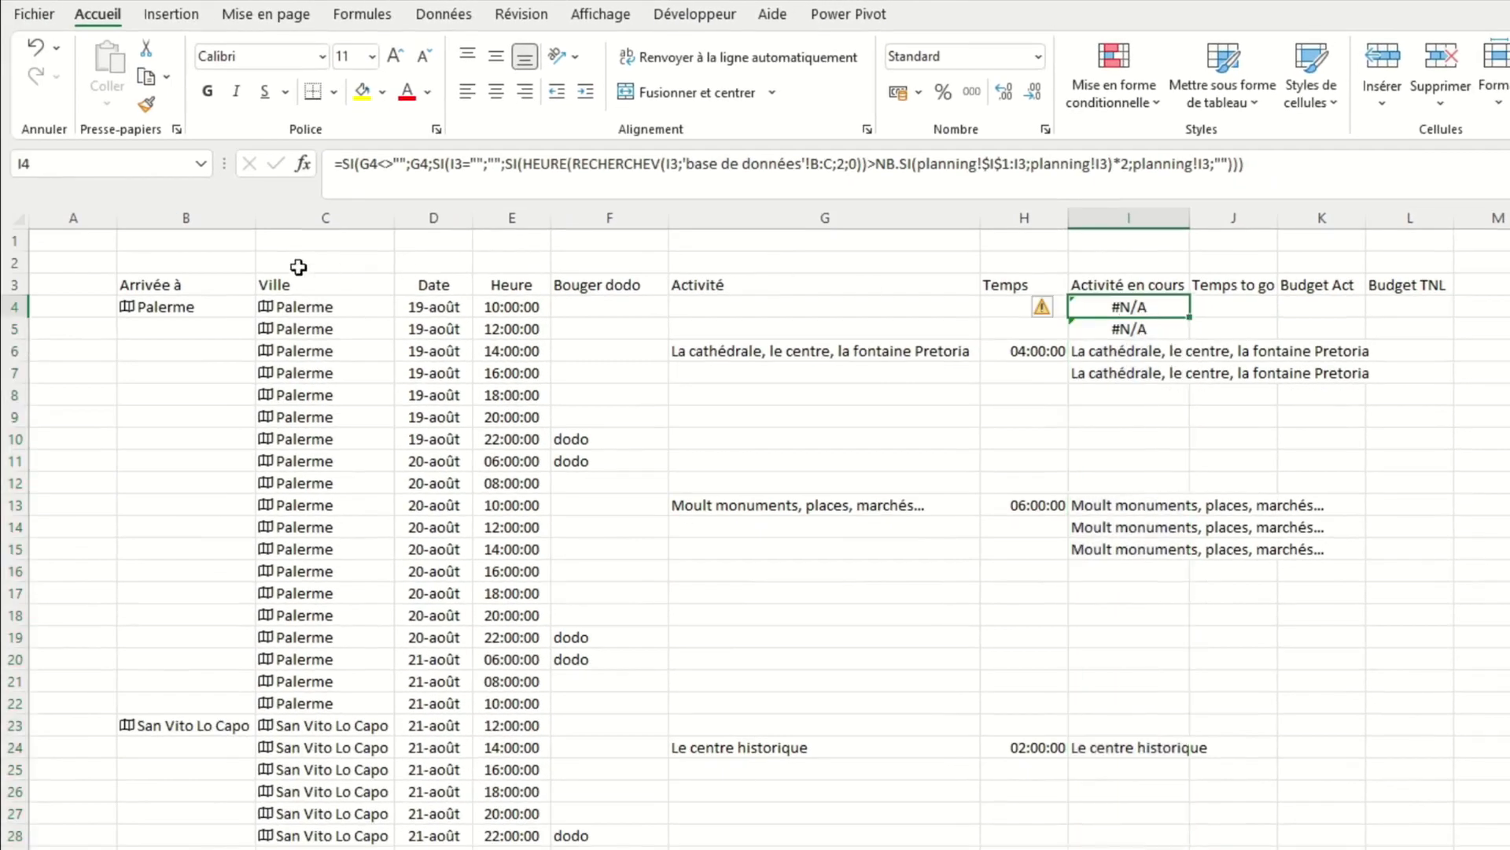
{"action": "left_click", "coordinate": [336, 161]}
{"action": "type", "text": "sierreur("}
{"action": "left_click", "coordinate": [1383, 171]}
{"action": "type", "text": ")"}
{"action": "key", "text": "Return"}
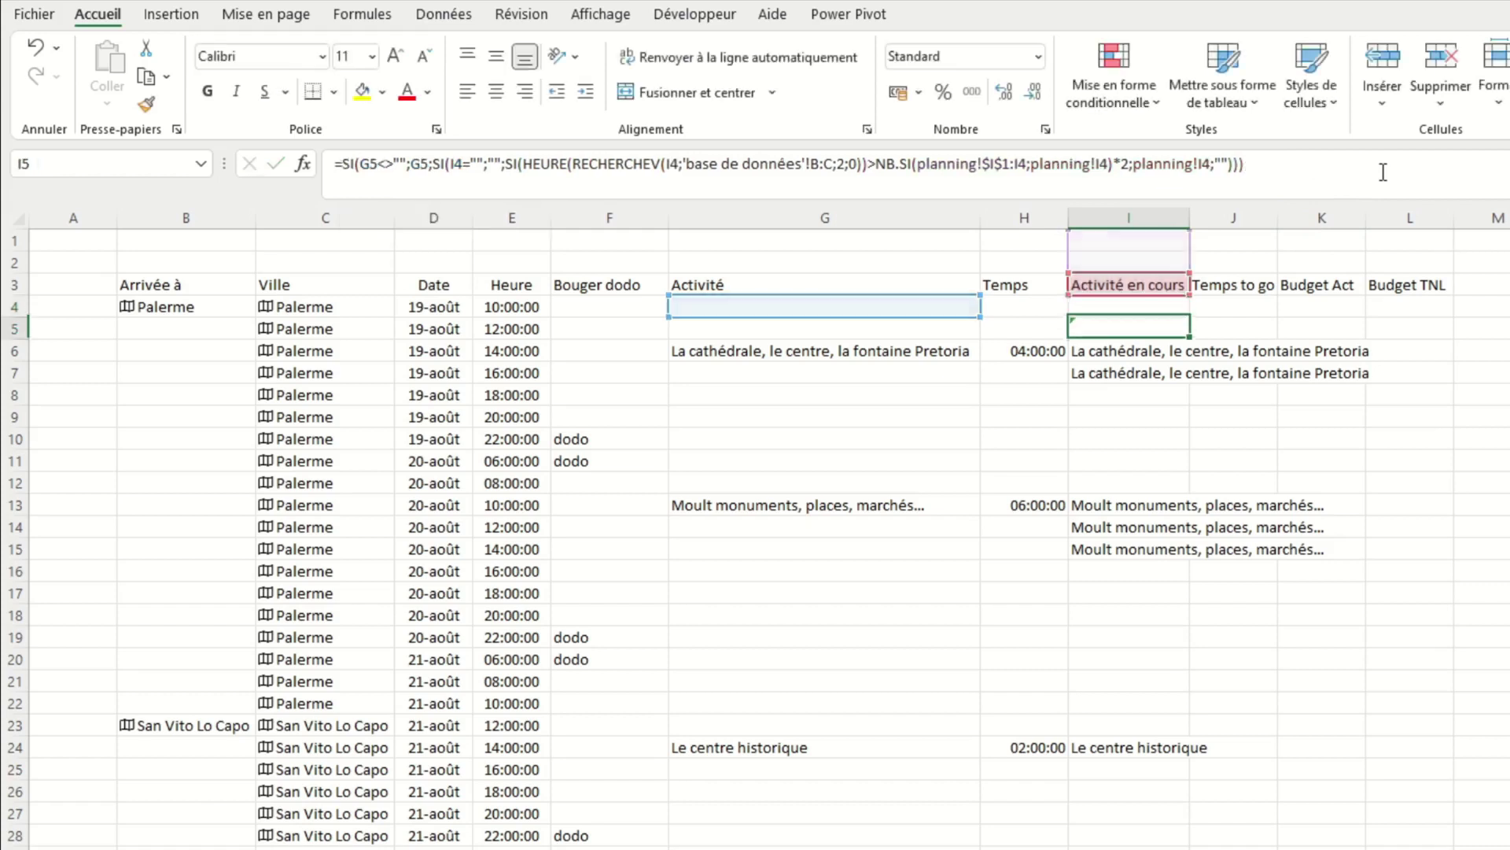
{"action": "left_click", "coordinate": [1167, 307]}
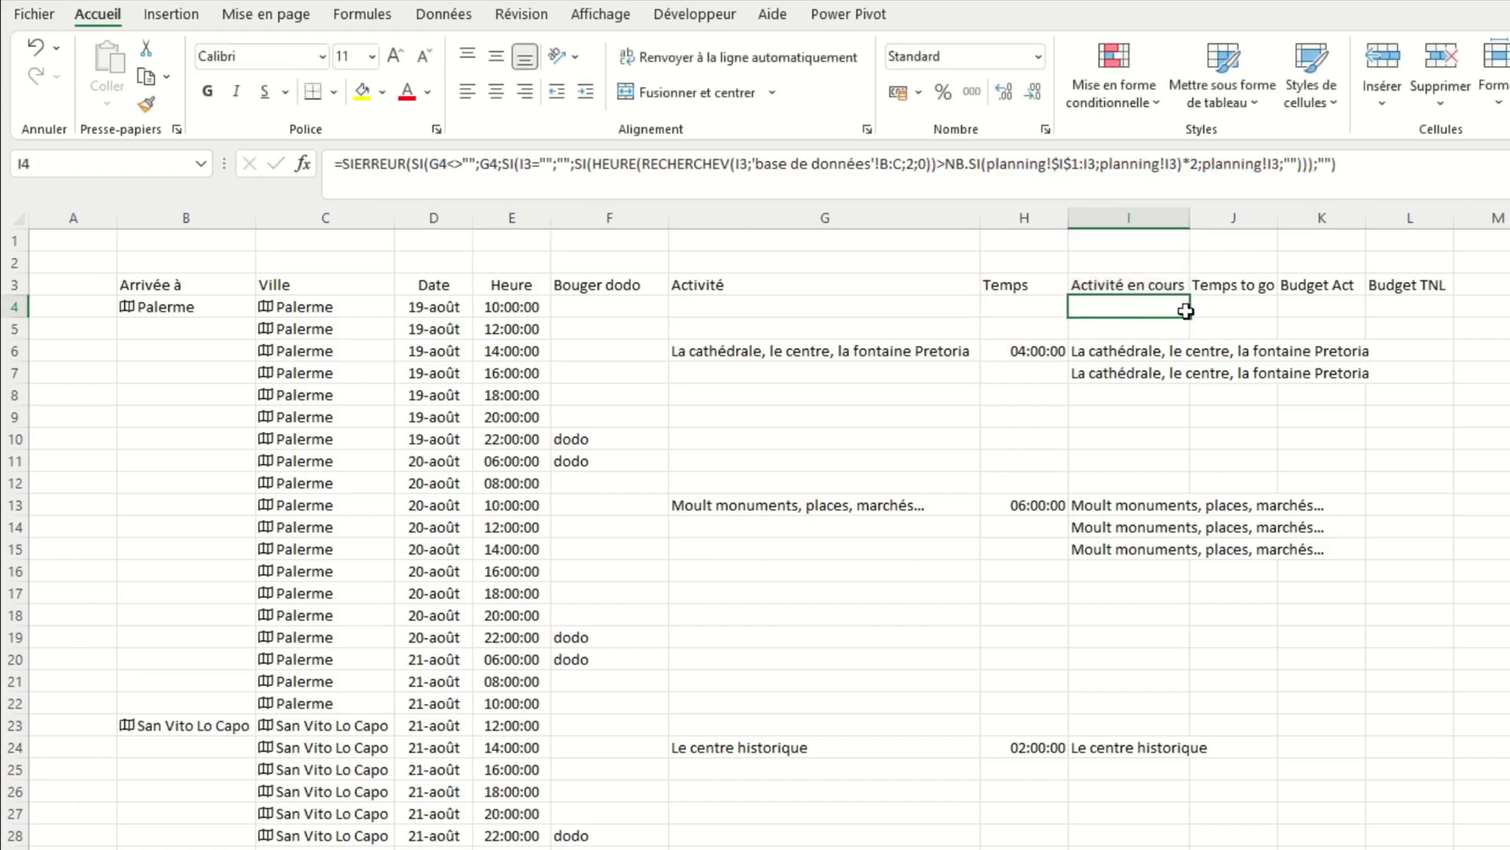
{"action": "double_click", "coordinate": [1193, 317]}
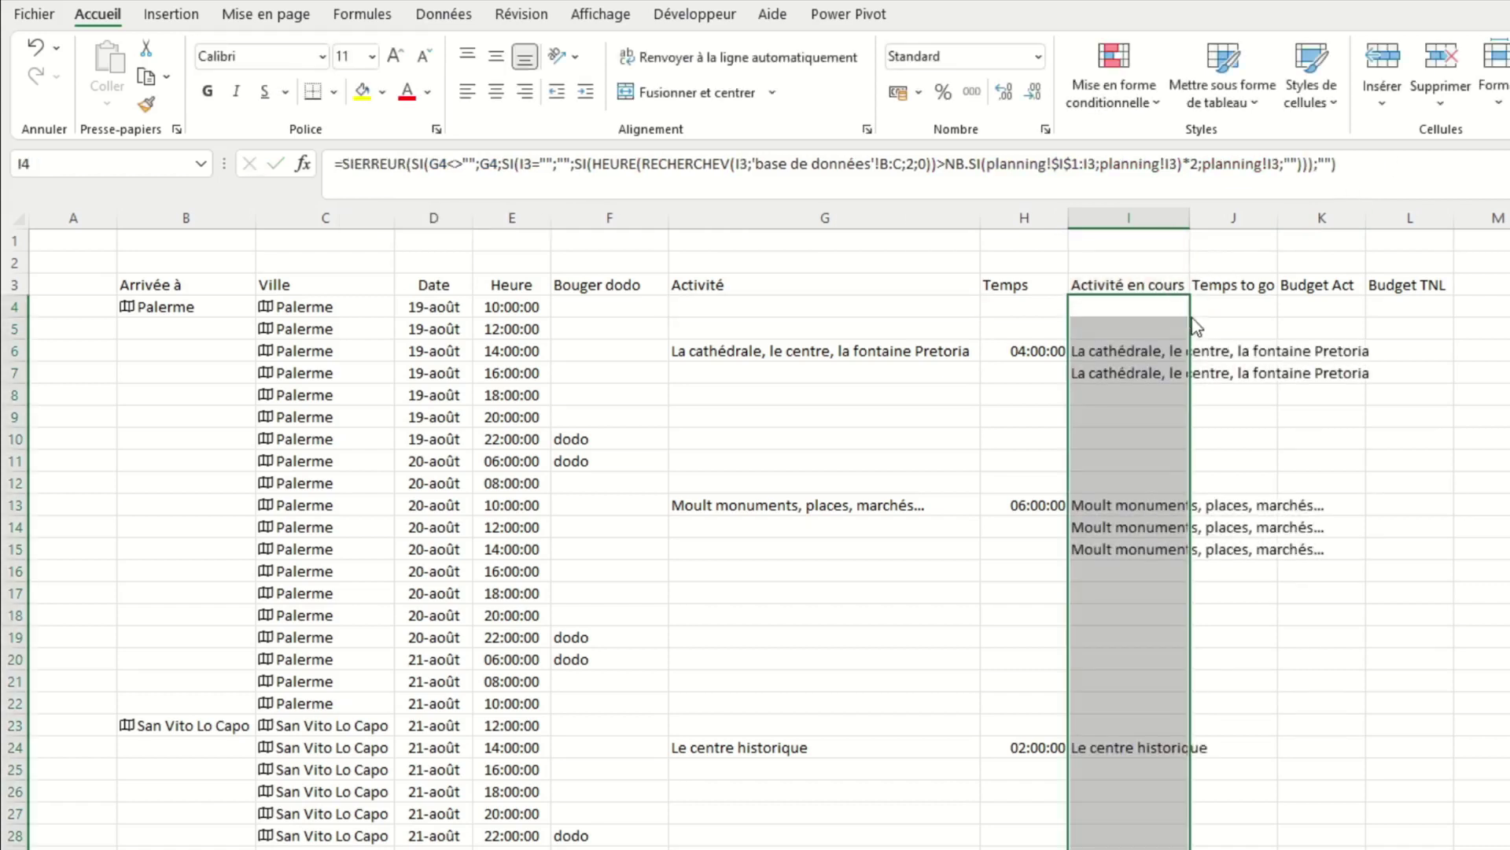
{"action": "left_click", "coordinate": [1221, 313]}
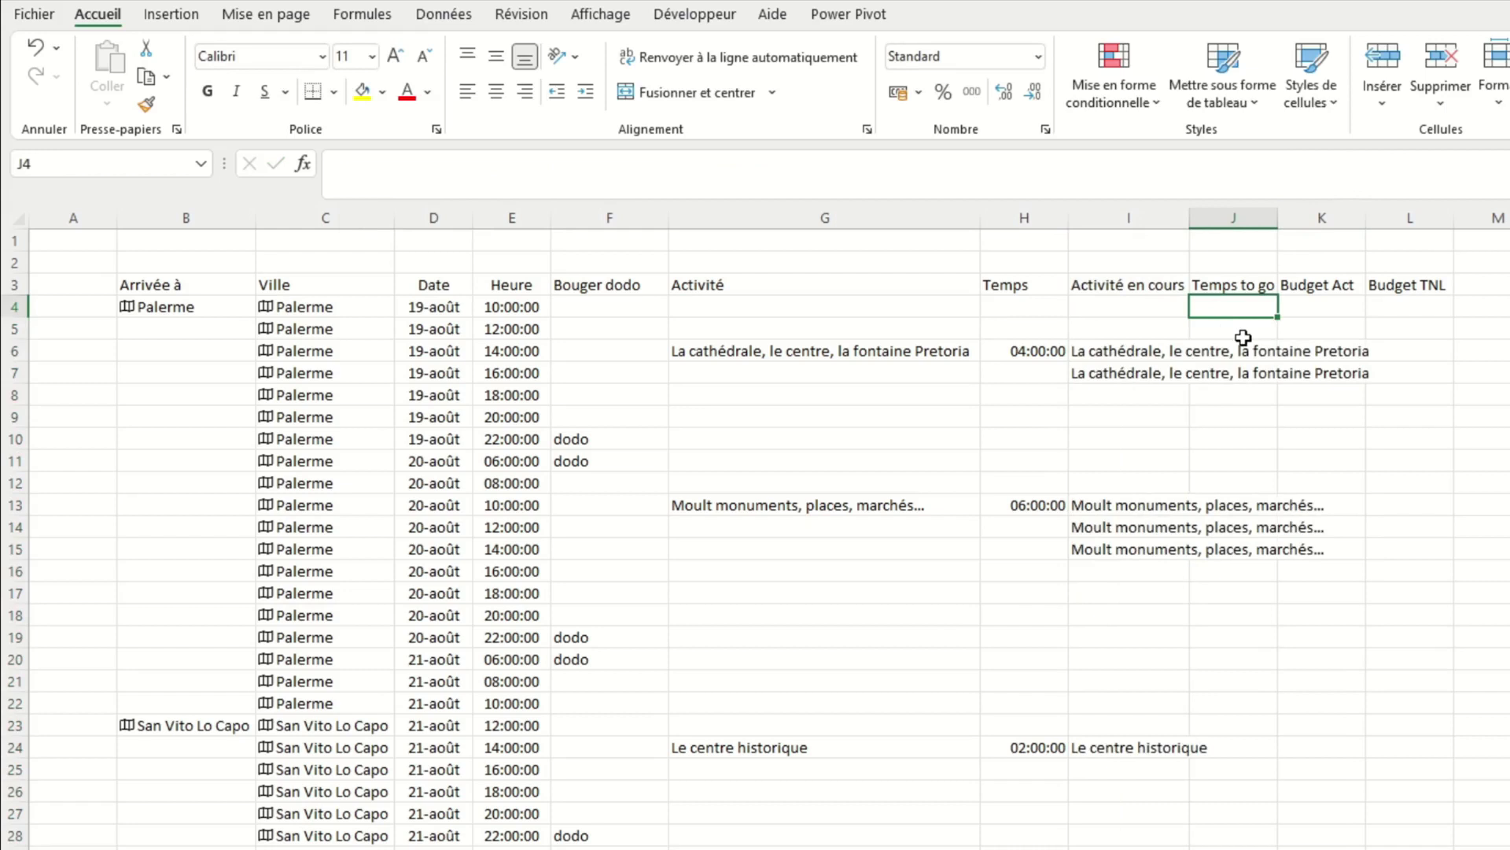
Begin J4's formula: when I4 is filled and I3 is empty, look up I4 with RECHERCHEV.
{"action": "type", "text": "=si(I4<>\"\";"}
{"action": "left_click", "coordinate": [1214, 306]}
{"action": "type", "text": "et("}
{"action": "key", "text": "End"}
{"action": "left_click", "coordinate": [1129, 284]}
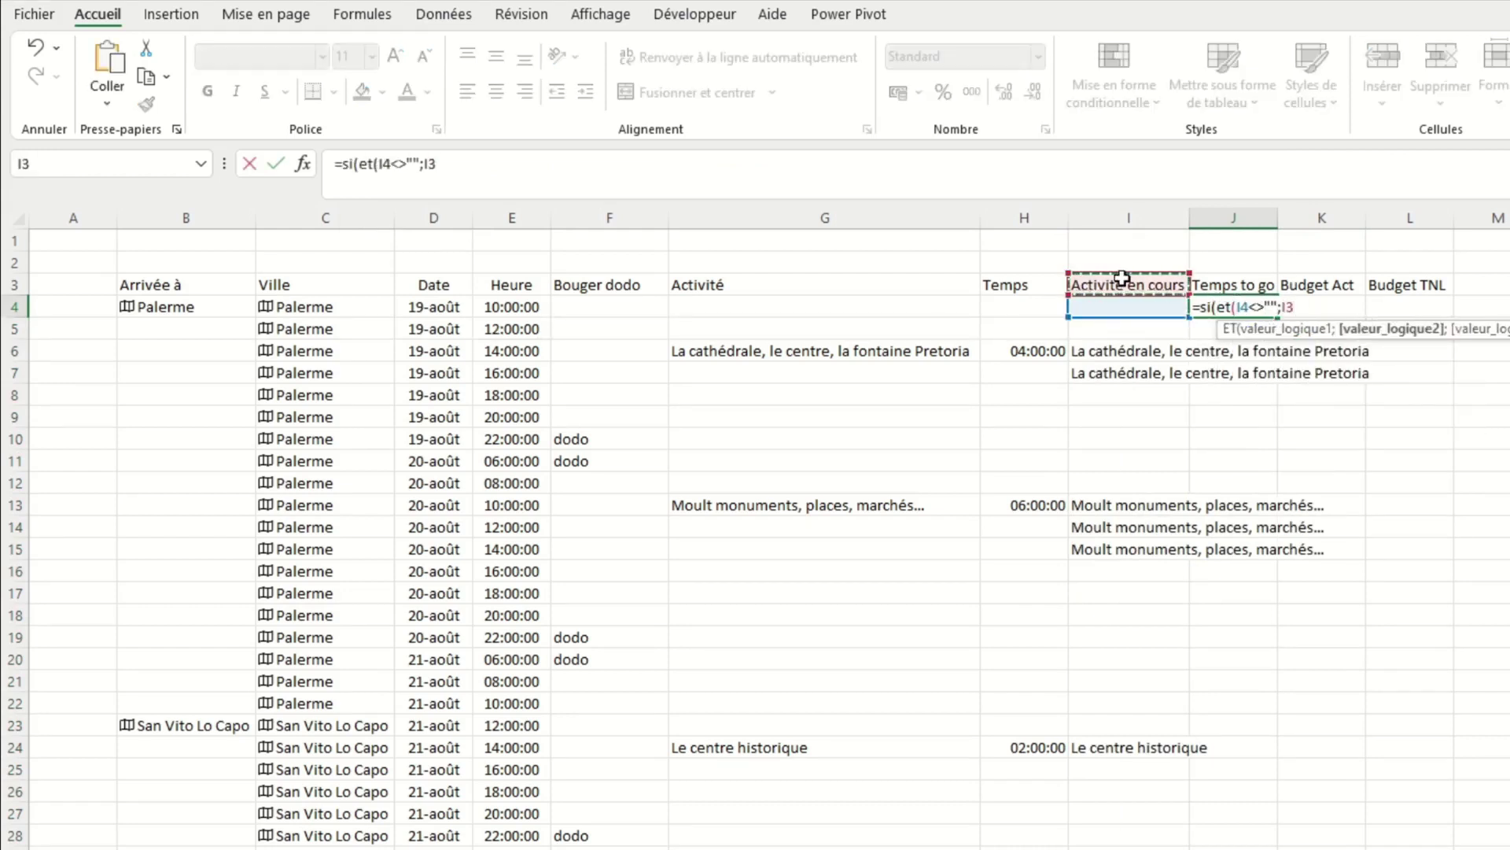
{"action": "type", "text": "=\"\");recherchev("}
{"action": "left_click", "coordinate": [964, 265]}
{"action": "type", "text": ";"}
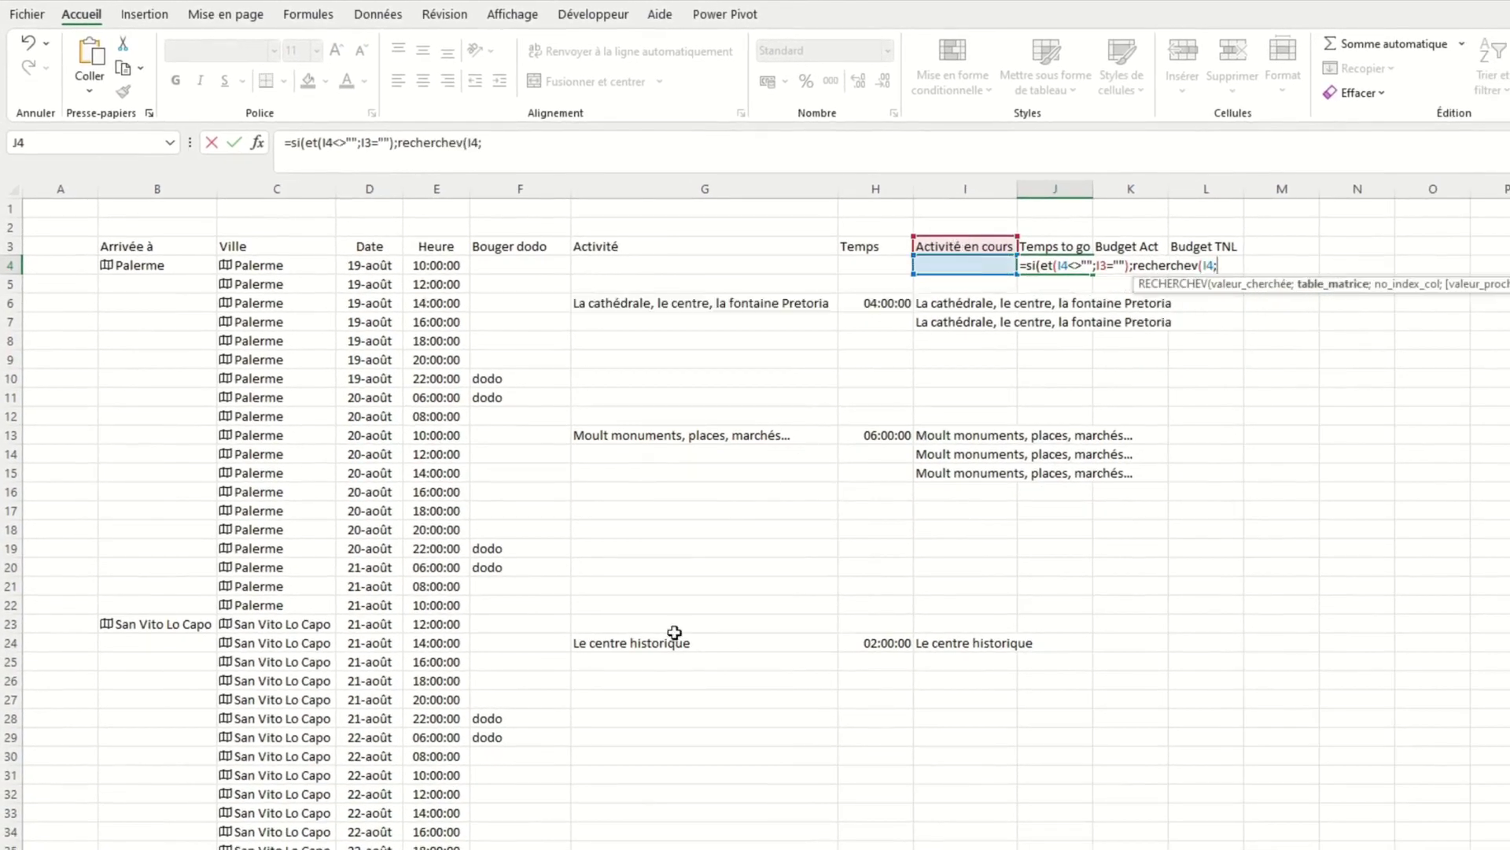
Complete the lookup in 'base de données'!B:R, matching C4's city against $B$1:$R$1, fill down, format as Heure.
{"action": "key", "text": "ctrl+Page_Down"}
{"action": "type", "text": "'base de données'!B:R;equiv("}
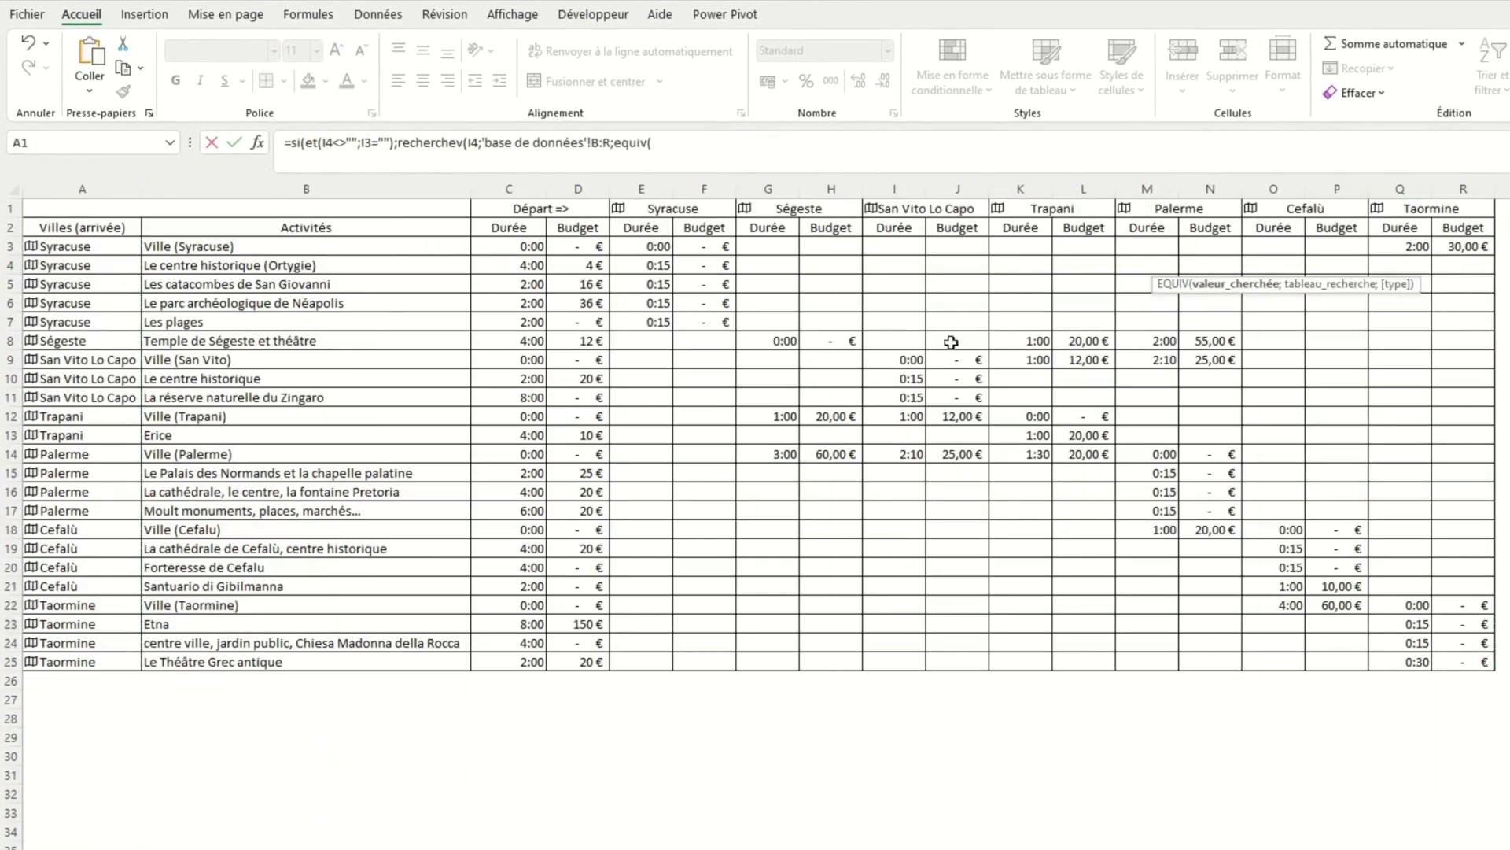
{"action": "key", "text": "ctrl+Page_Up"}
{"action": "left_click", "coordinate": [276, 265]}
{"action": "type", "text": ";"}
{"action": "key", "text": "ctrl+Page_Down"}
{"action": "left_click_drag", "start_coordinate": [306, 208], "coordinate": [1462, 210]}
{"action": "key", "text": "F4"}
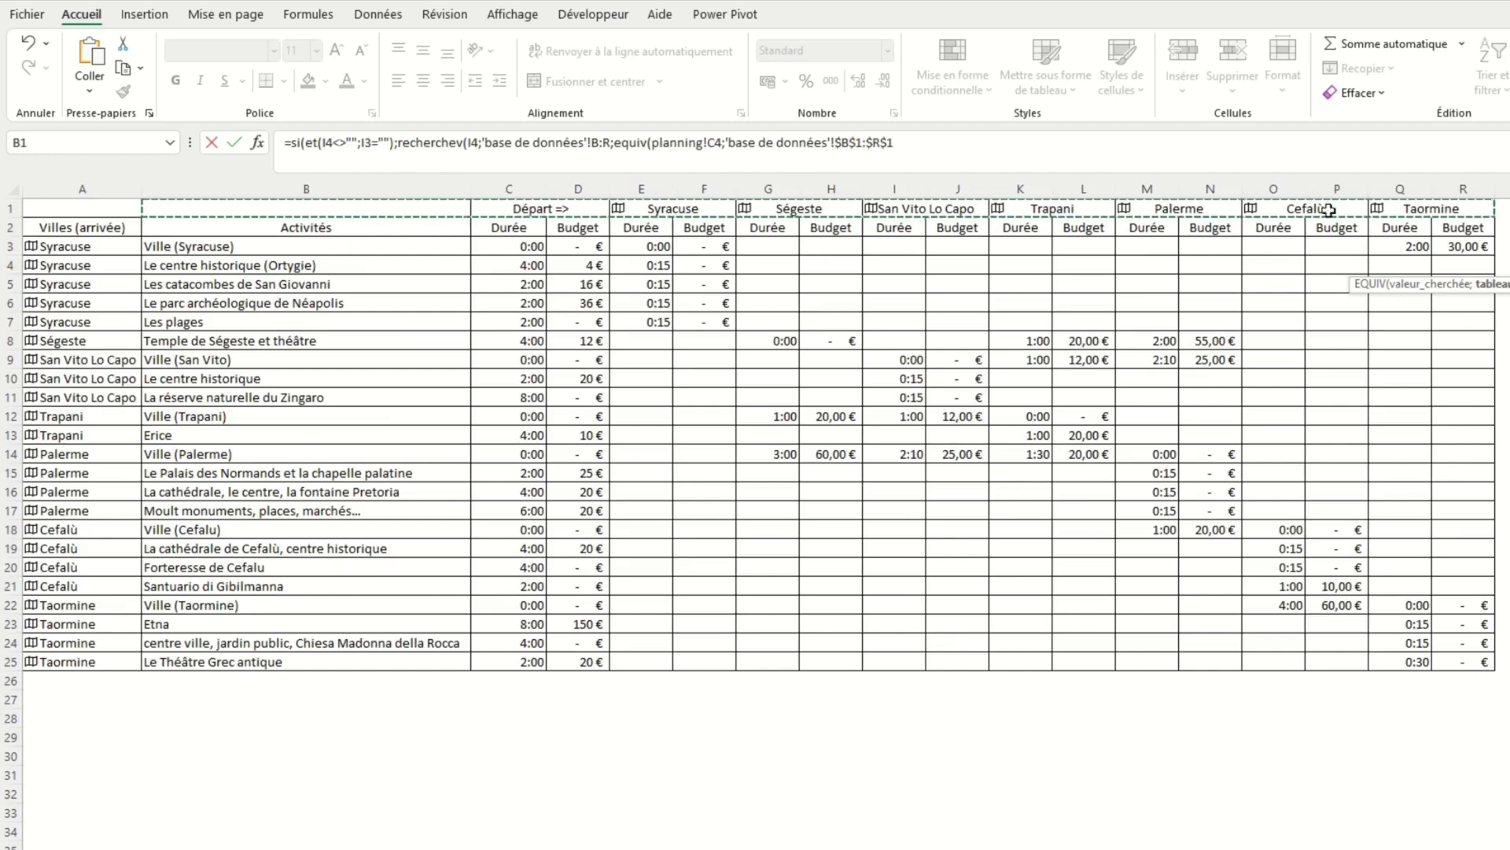
{"action": "type", "text": ";0);0);\"\")"}
{"action": "key", "text": "ctrl+Return"}
{"action": "left_click", "coordinate": [938, 357]}
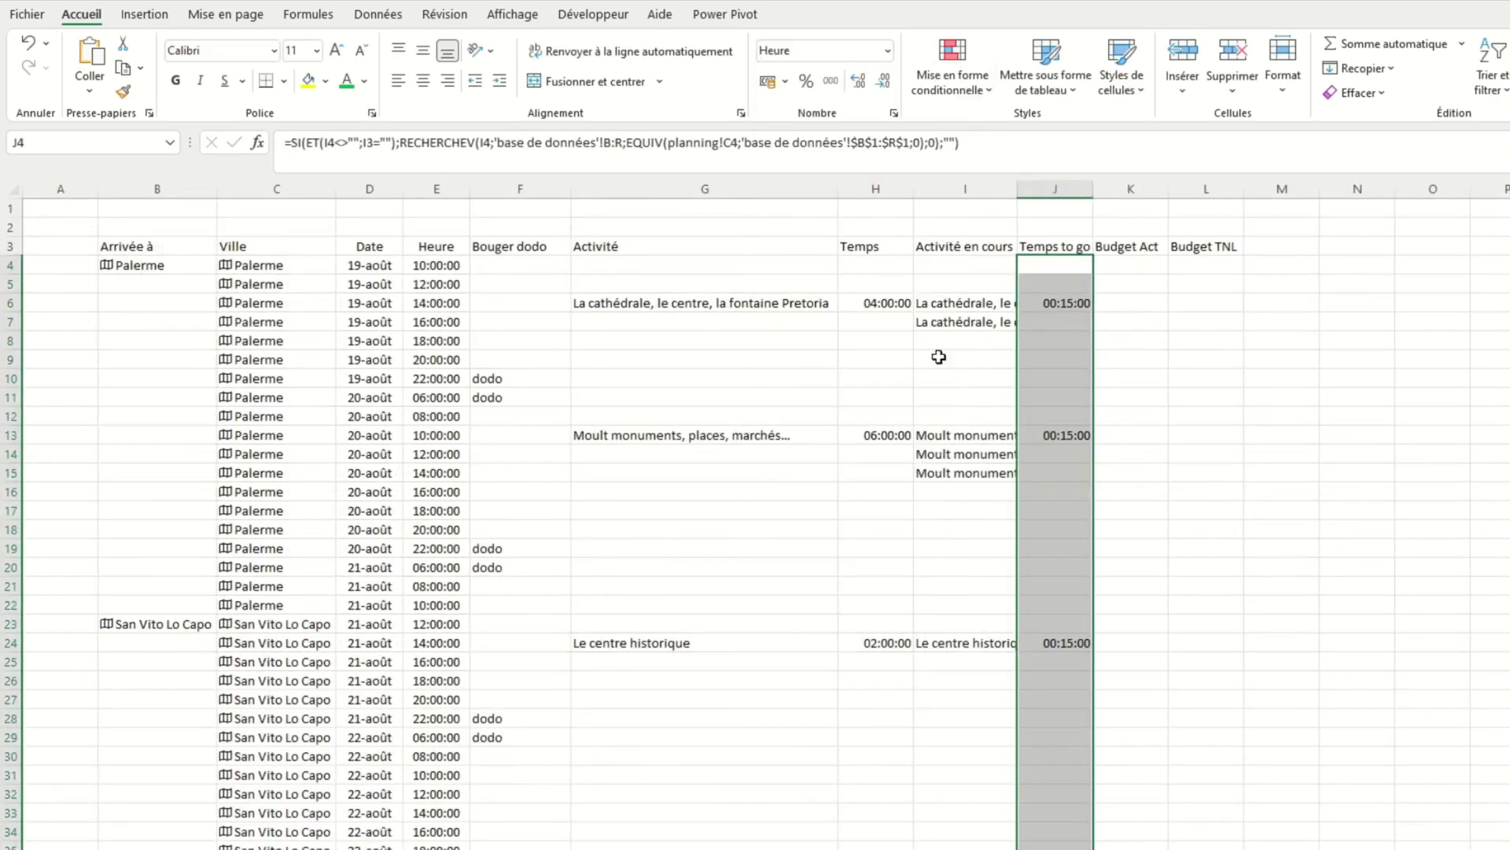
{"action": "left_click", "coordinate": [1154, 359]}
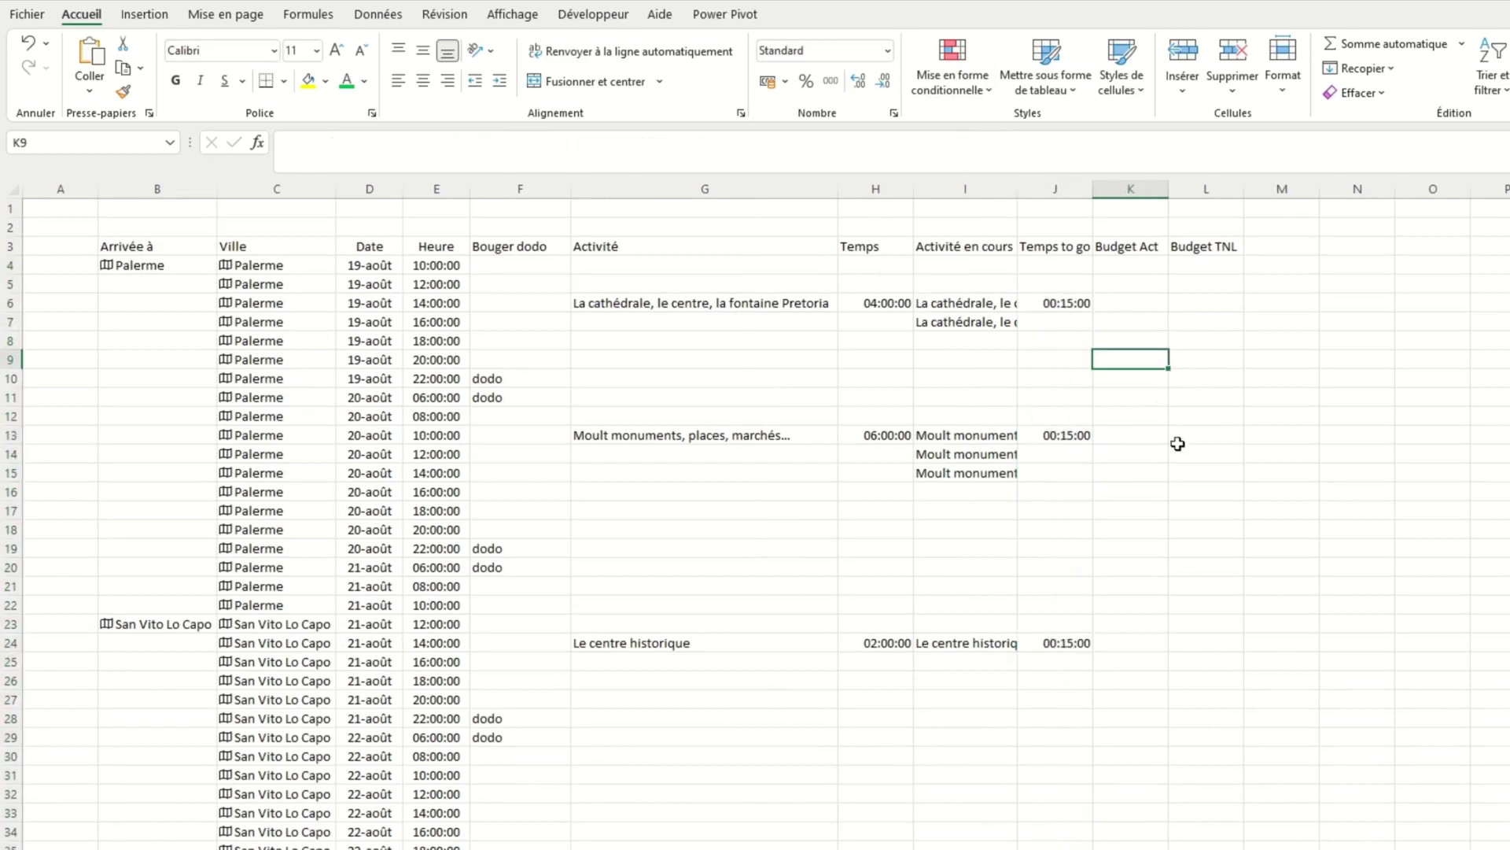
Enter =SIERREUR(RECHERCHEV(G4;…;3;0)) in K4 to fetch the activity's budget from base de données.
{"action": "left_click", "coordinate": [1133, 265]}
{"action": "type", "text": "=sierreur(re"}
{"action": "double_click", "coordinate": [1180, 334]}
{"action": "left_click", "coordinate": [969, 262]}
{"action": "key", "text": "BackSpace"}
{"action": "key", "text": "BackSpace"}
{"action": "left_click", "coordinate": [705, 265]}
{"action": "type", "text": ";"}
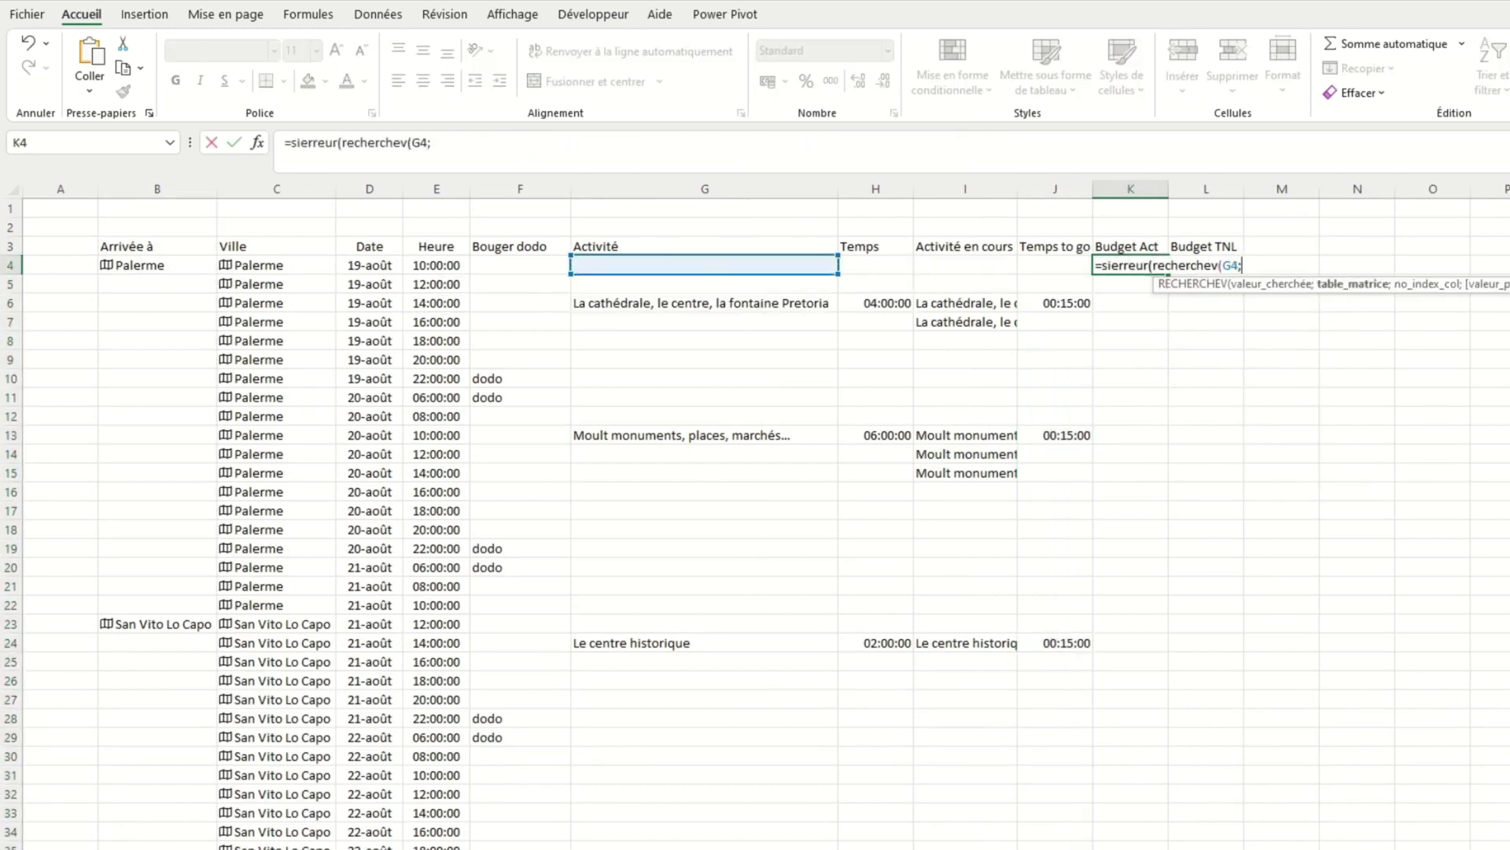
{"action": "left_click", "coordinate": [315, 188]}
{"action": "type", "text": ";3;0)"}
{"action": "key", "text": "Return"}
Copy the K4 budget formula down column K, showing 20 for the planned visits.
{"action": "left_click", "coordinate": [1131, 265]}
{"action": "double_click", "coordinate": [1168, 274]}
{"action": "left_click", "coordinate": [1207, 362]}
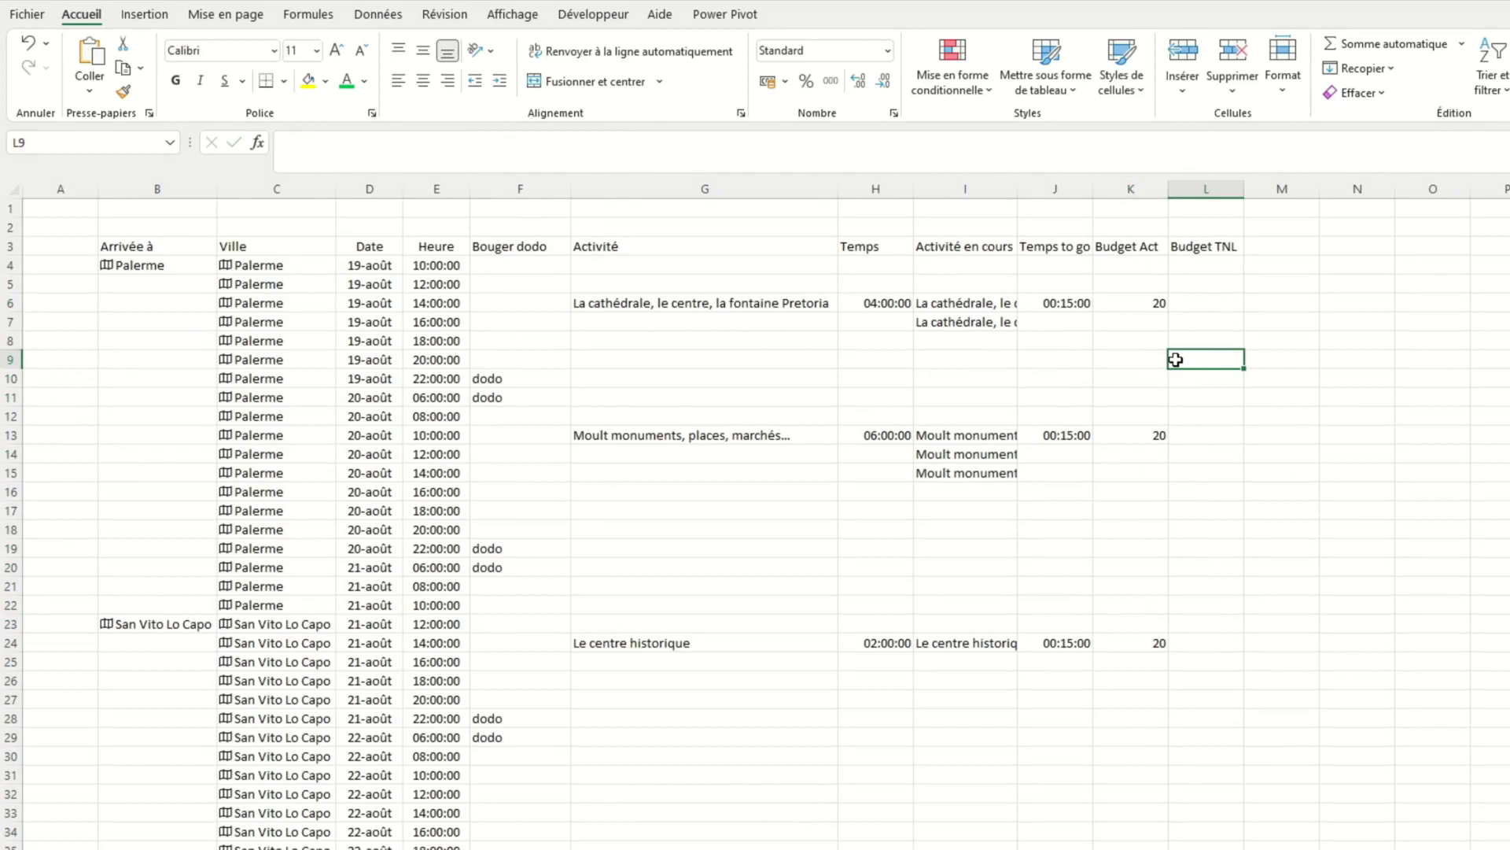
{"action": "left_click", "coordinate": [525, 456]}
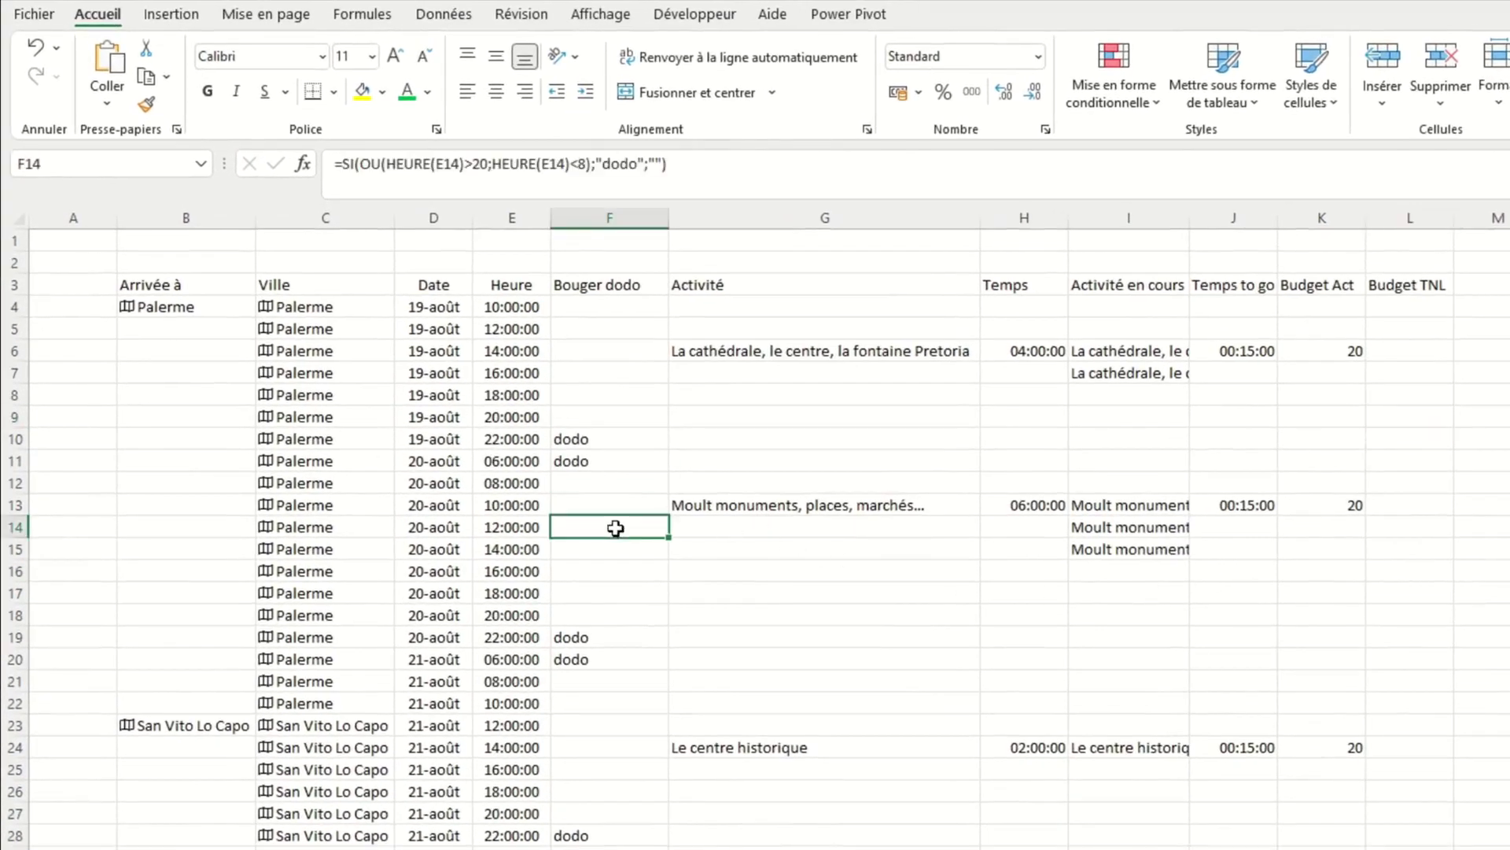
Pick Ville (San Vito) from G23's activity dropdown for the 21-août 12:00 San Vito Lo Capo slot.
{"action": "left_click", "coordinate": [177, 723]}
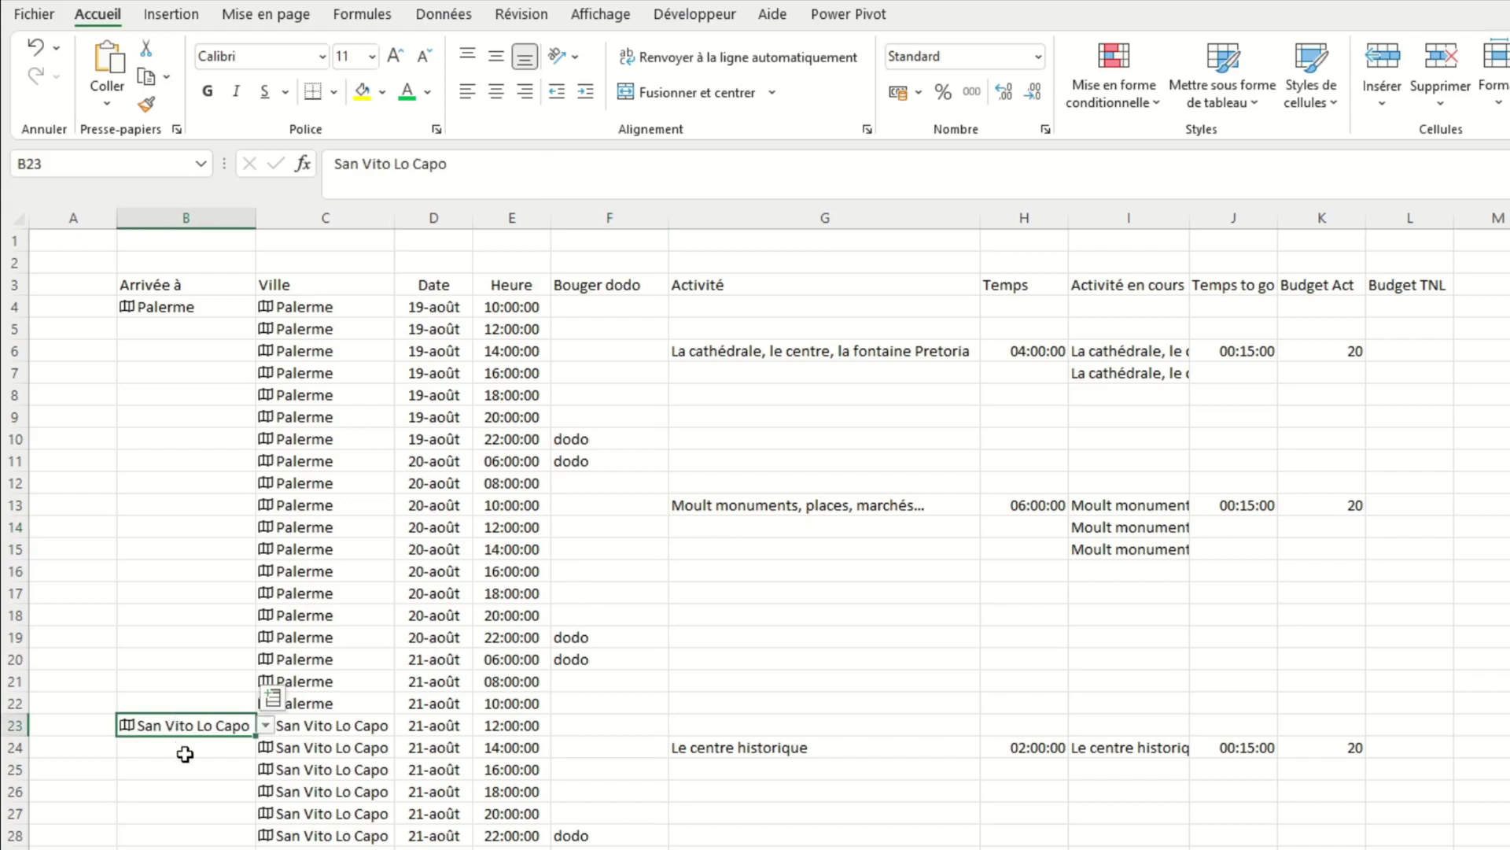
{"action": "left_click", "coordinate": [737, 724]}
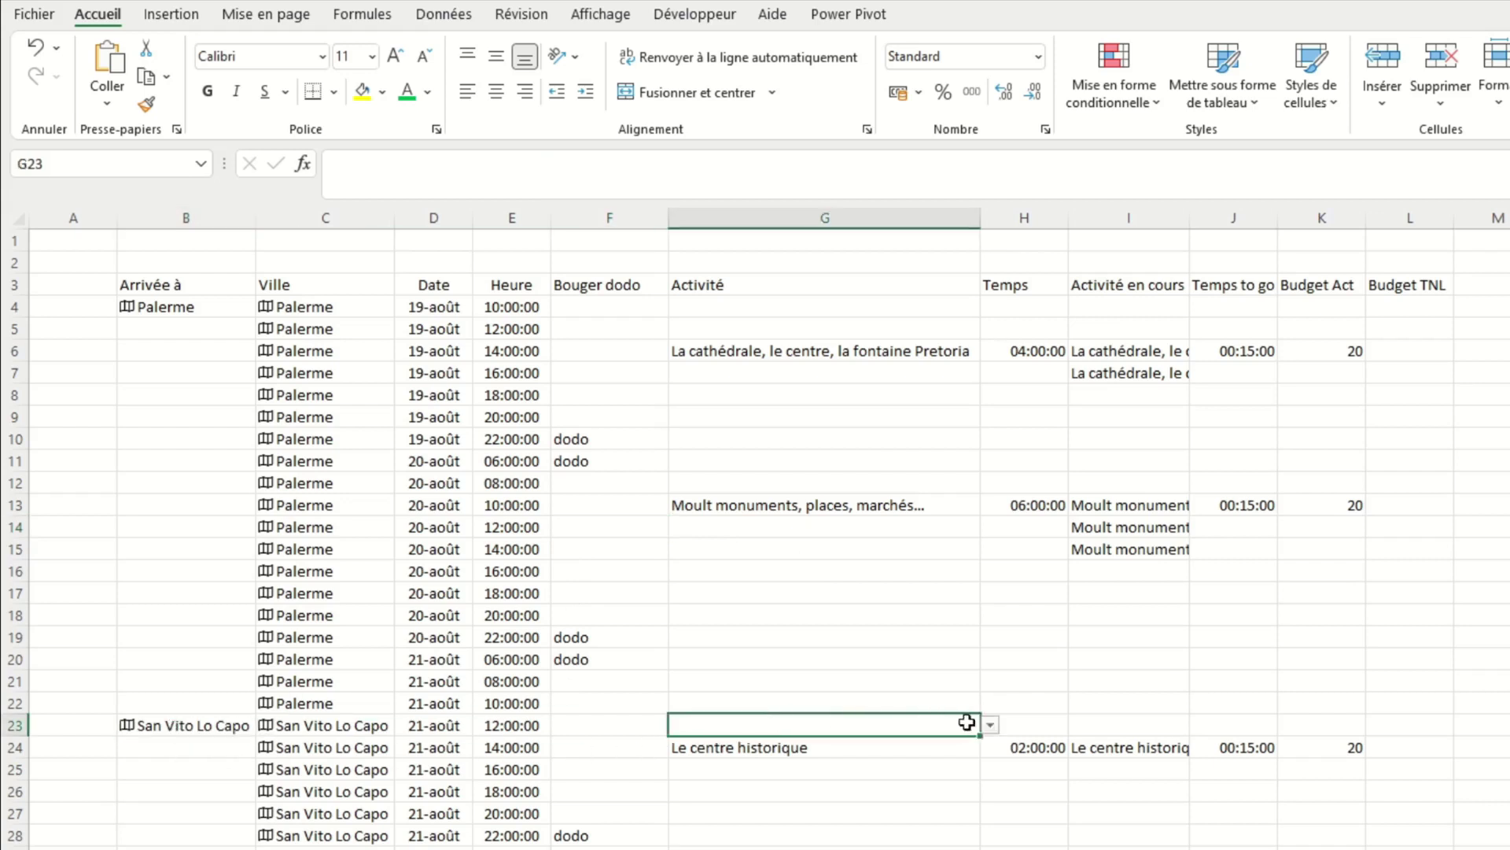
{"action": "left_click", "coordinate": [990, 724]}
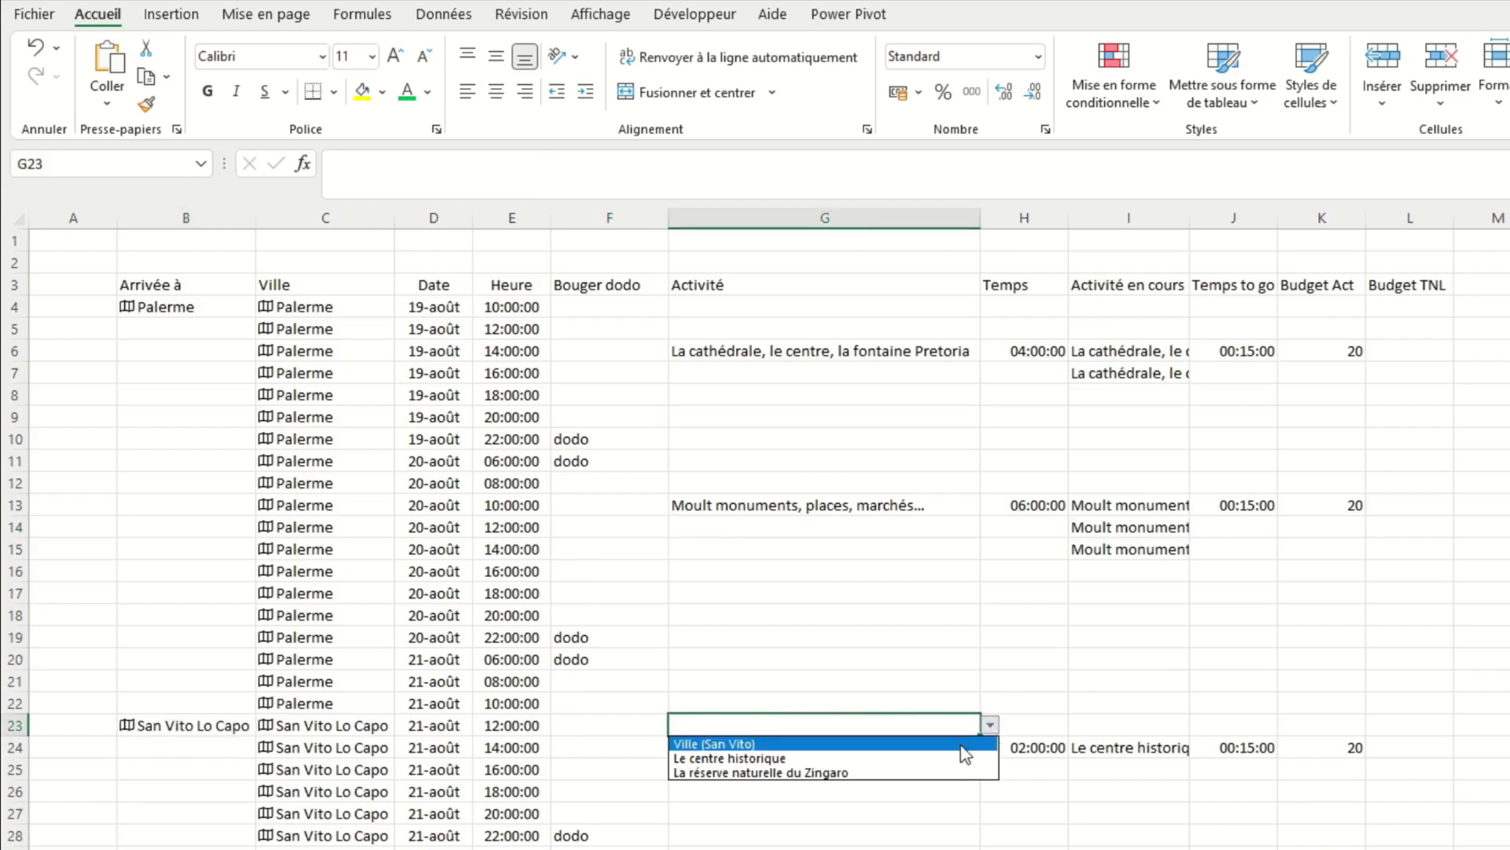
{"action": "left_click", "coordinate": [960, 744]}
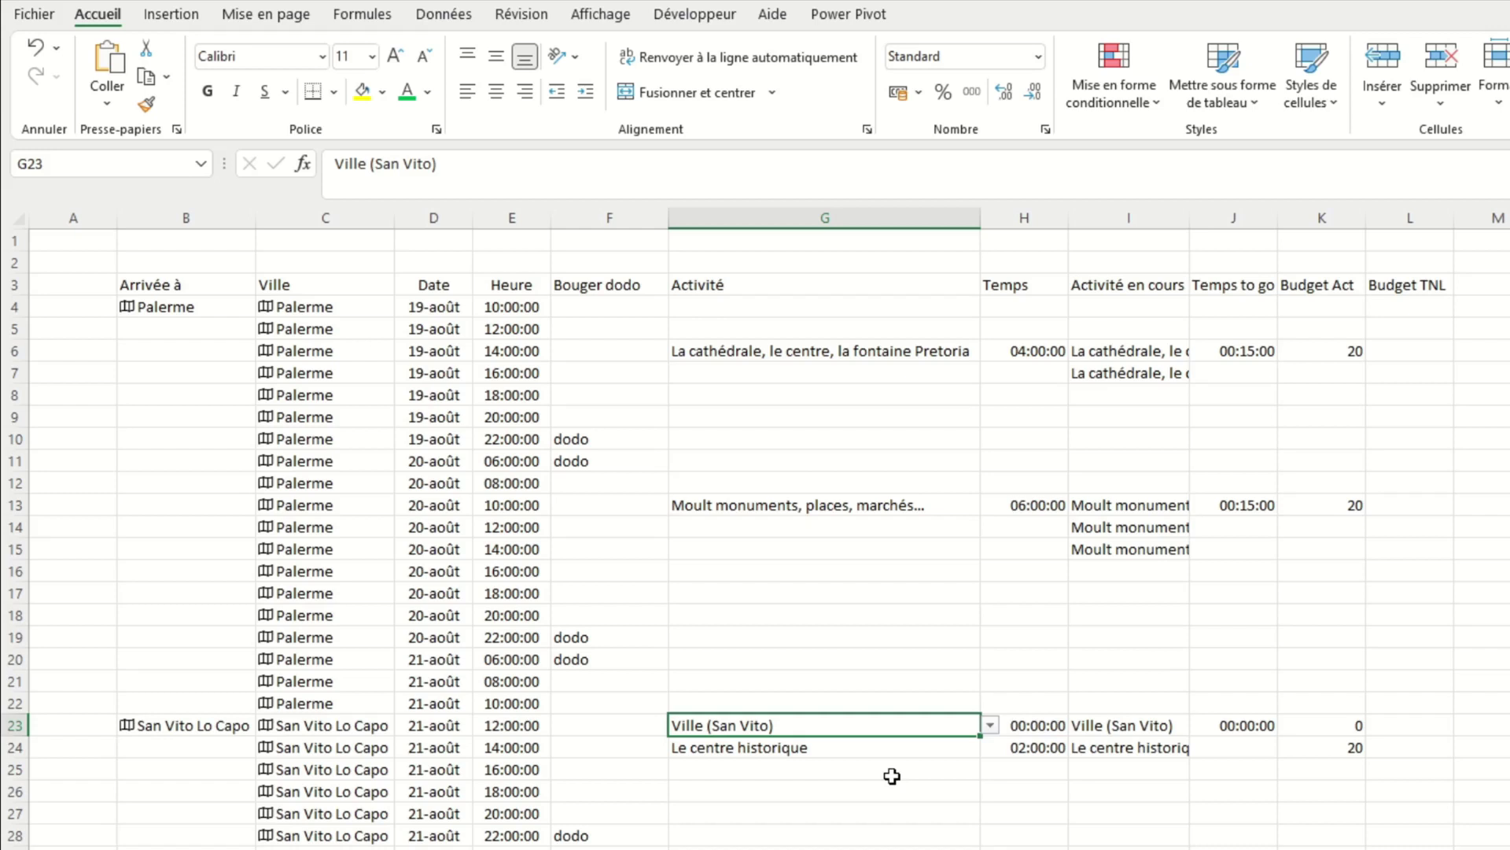
{"action": "left_click", "coordinate": [567, 307]}
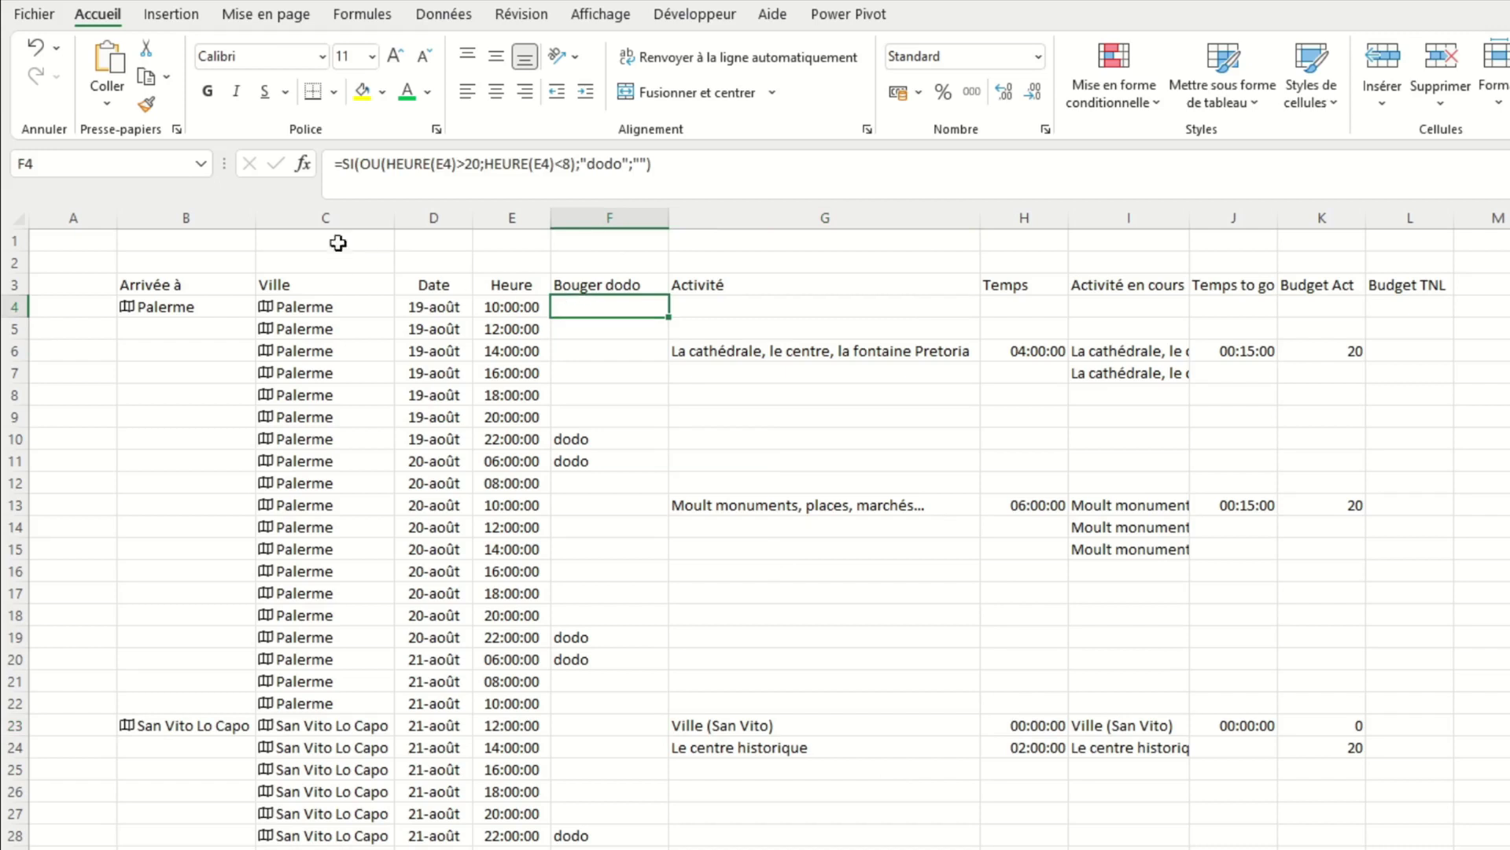
Rewrite F4 to return "déplacement" when GAUCHE(G5;5) is "Ville", then start the G6 arrival-time check.
{"action": "left_click", "coordinate": [342, 163]}
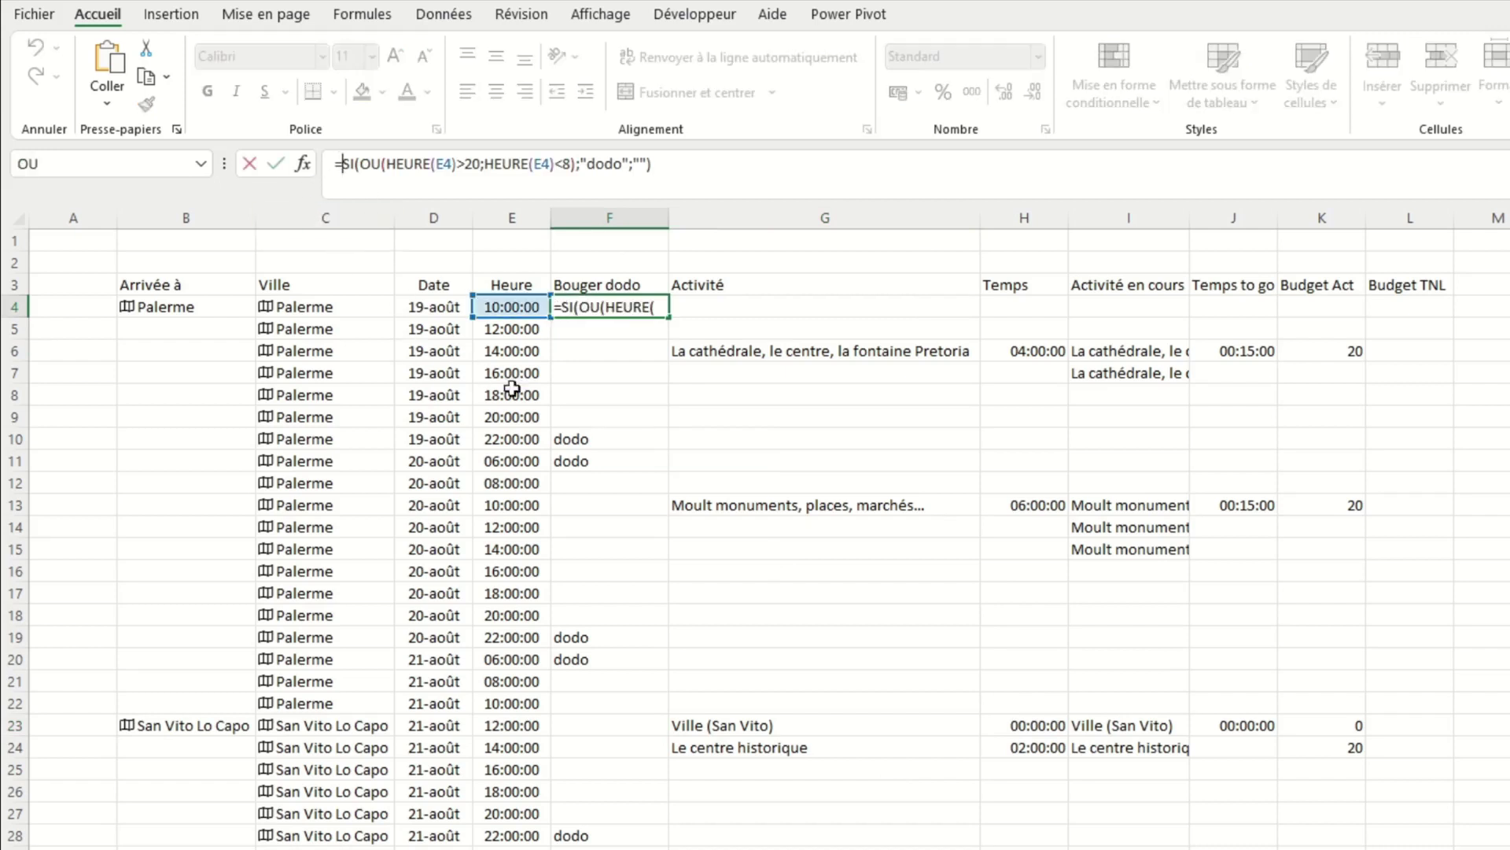
{"action": "type", "text": "si(gauche("}
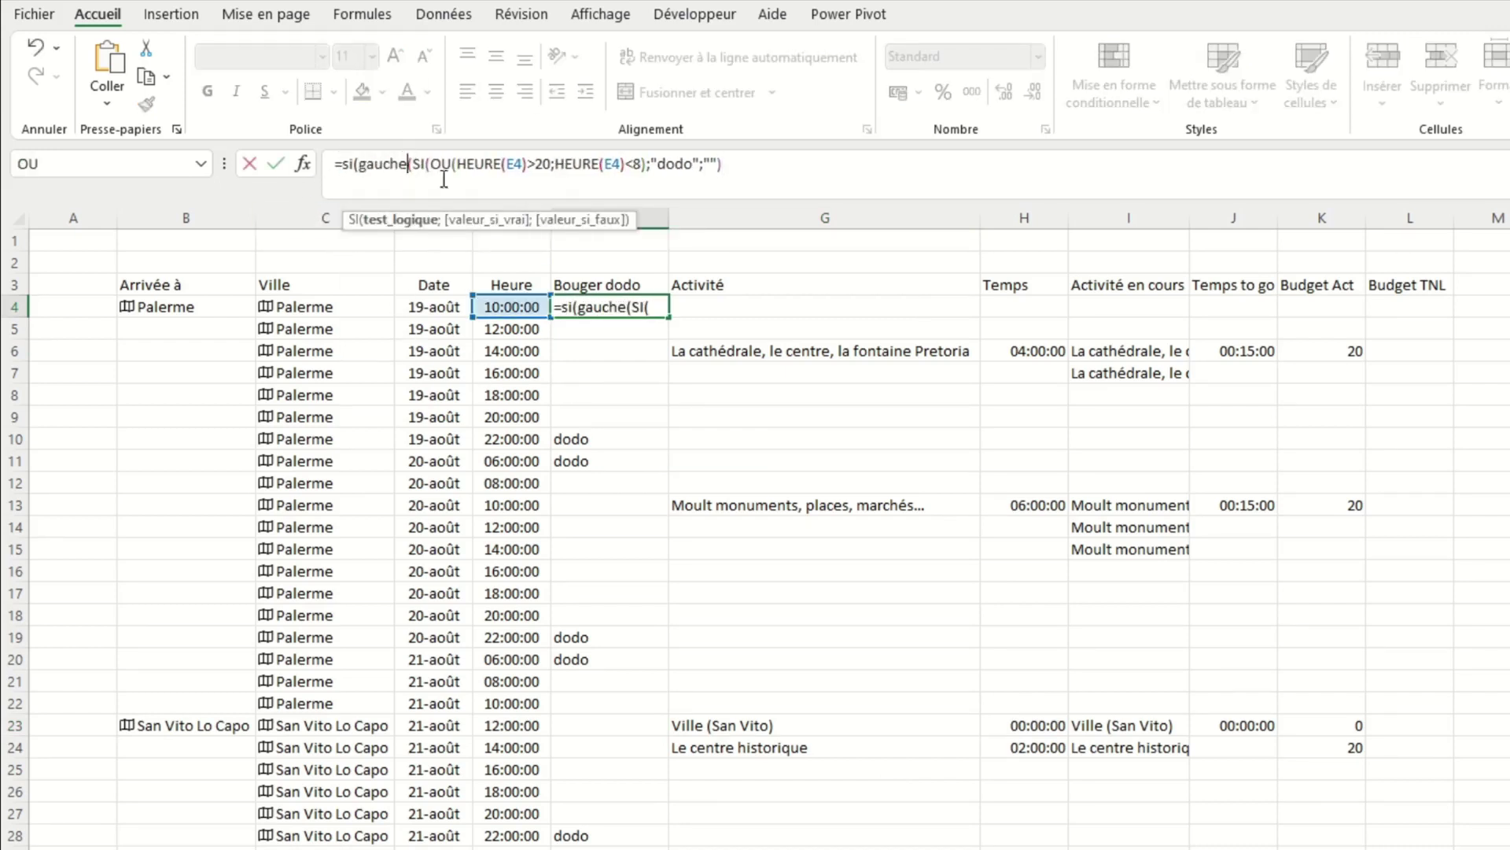
{"action": "left_click", "coordinate": [721, 327]}
{"action": "type", "text": ";5)=\"Ville\";\"déplacement\";si(et(gauche(G6;5)=\"Ville\";sierreur(heure(recher"}
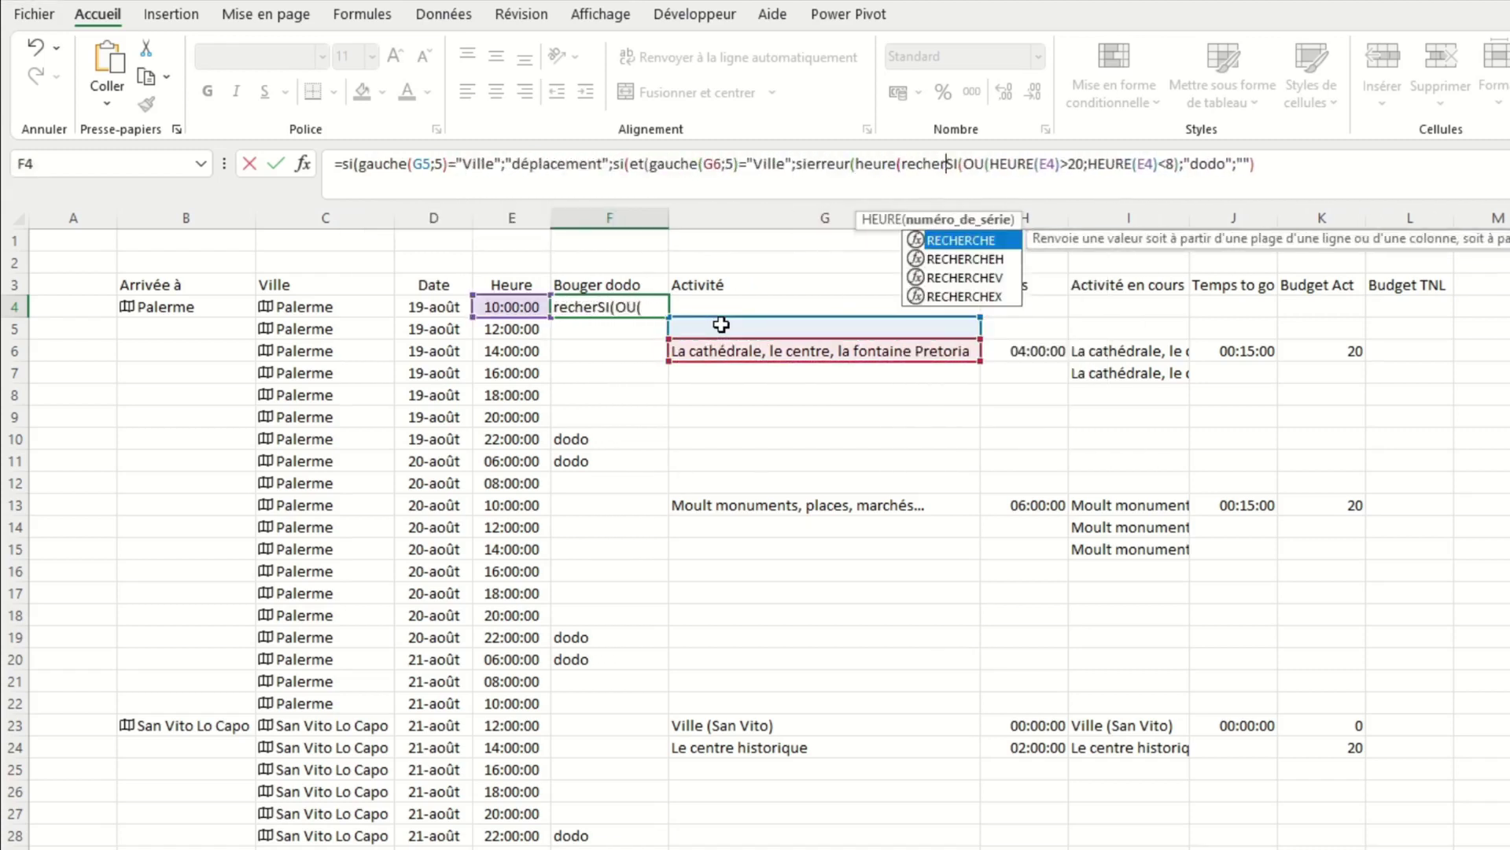
{"action": "type", "text": "chev("}
{"action": "left_click", "coordinate": [694, 350]}
{"action": "type", "text": ";"}
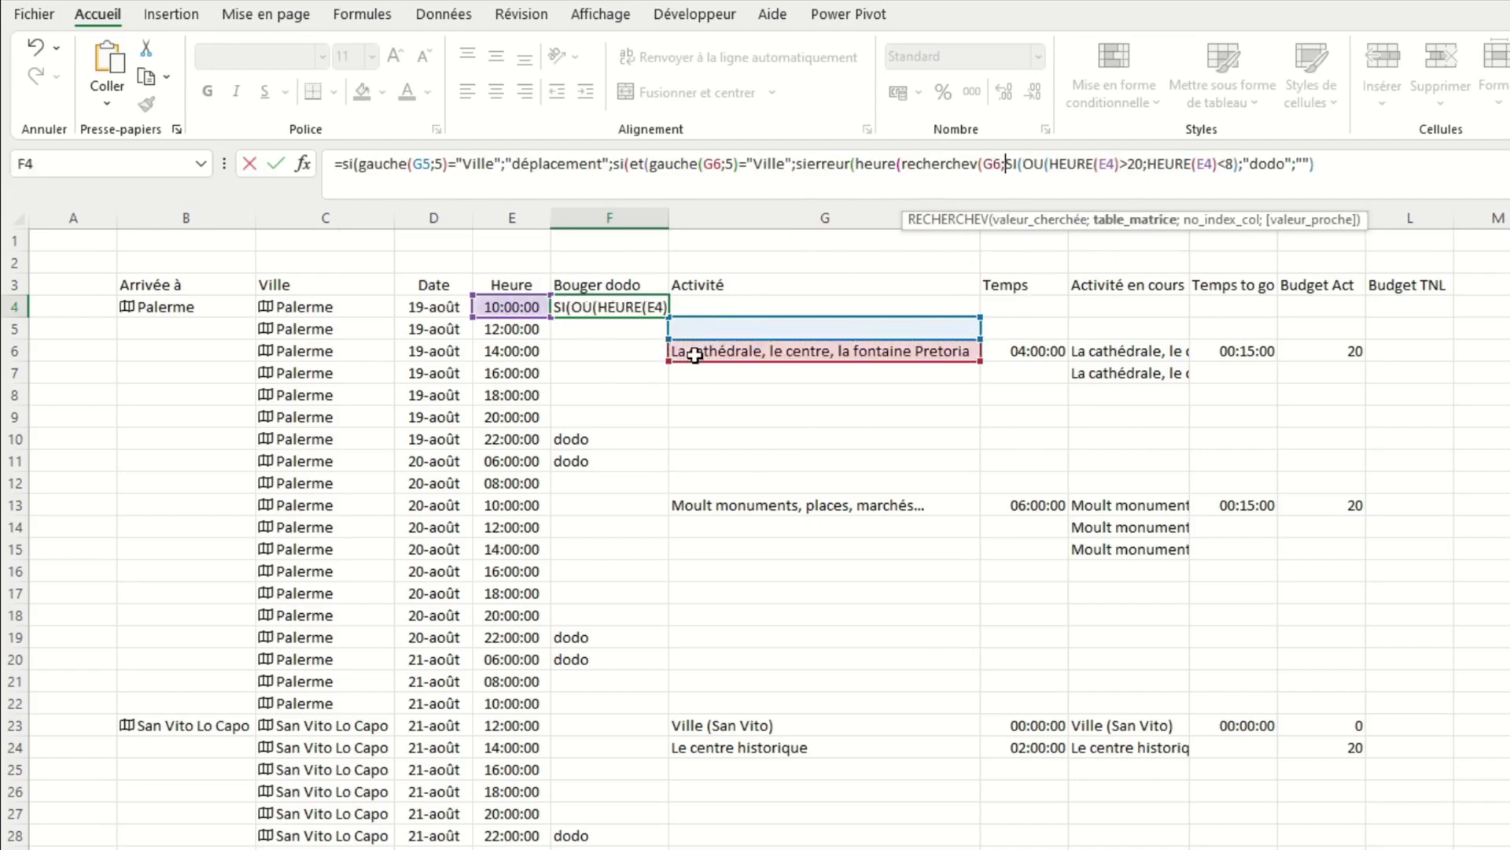
Complete the check with a lookup in base de données B:R, matching C4 against $B$1:$R$1.
{"action": "key", "text": "ctrl+Page_Down"}
{"action": "type", "text": "B:R;equiv("}
{"action": "key", "text": "ctrl+Page_Up"}
{"action": "left_click", "coordinate": [325, 306]}
{"action": "type", "text": ";"}
{"action": "key", "text": "ctrl+Page_Down"}
{"action": "left_click_drag", "start_coordinate": [360, 241], "coordinate": [1495, 241]}
{"action": "key", "text": "F4"}
{"action": "type", "text": ";"}
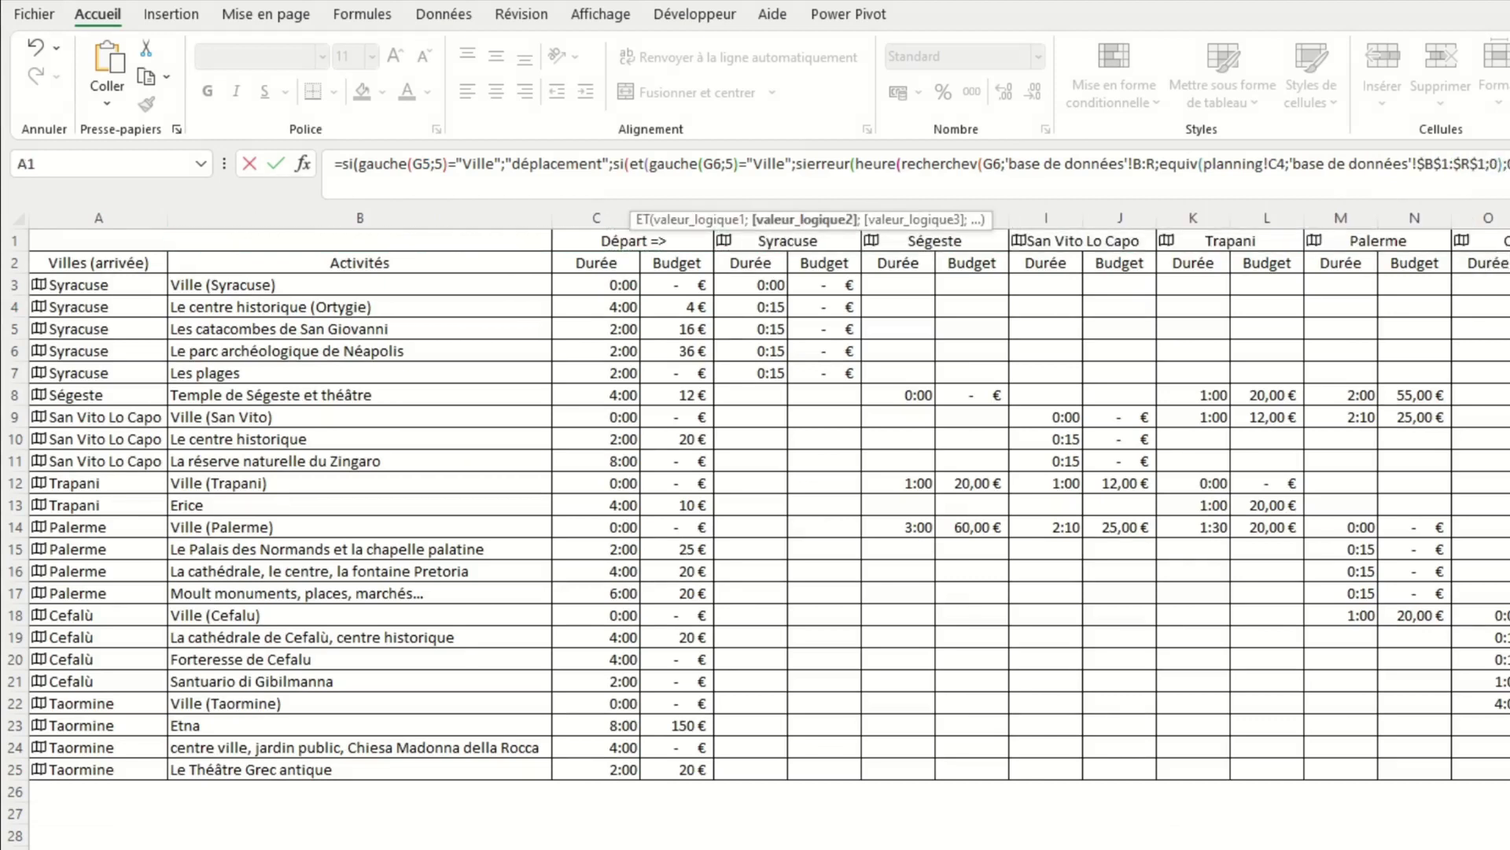
{"action": "type", "text": "0));0))"}
{"action": "type", "text": ";"}
{"action": "type", "text": ")"}
{"action": "key", "text": "Return"}
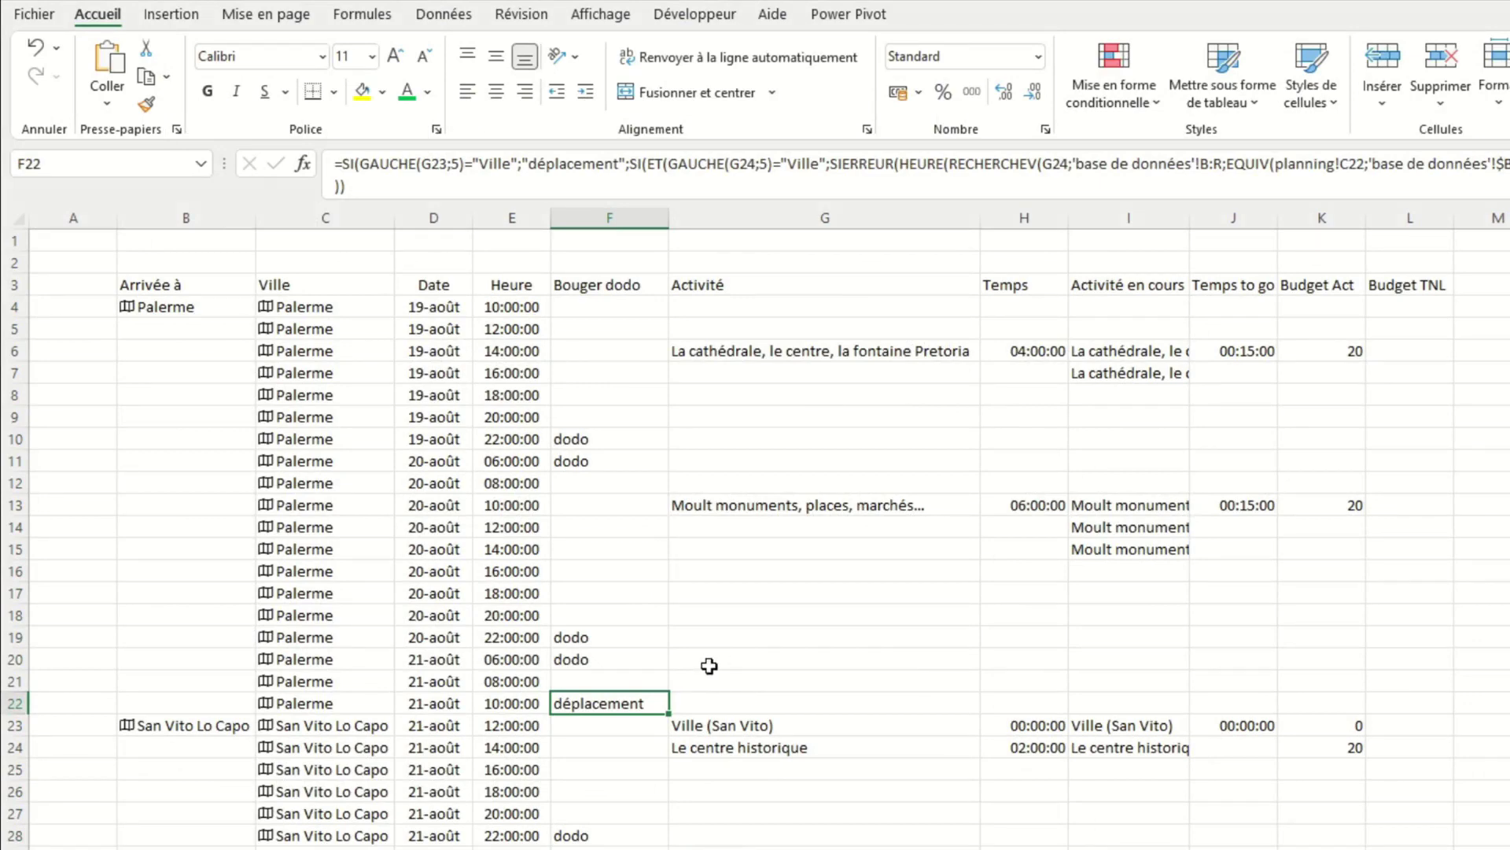
Insert four blank rows above the planning table.
{"action": "left_click_drag", "start_coordinate": [14, 240], "coordinate": [15, 307]}
{"action": "right_click", "coordinate": [14, 307]}
{"action": "left_click", "coordinate": [94, 503]}
Label J2 'Coût repas' and J3 'Coût nuit', and give J2:K3 all borders.
{"action": "left_click", "coordinate": [826, 263]}
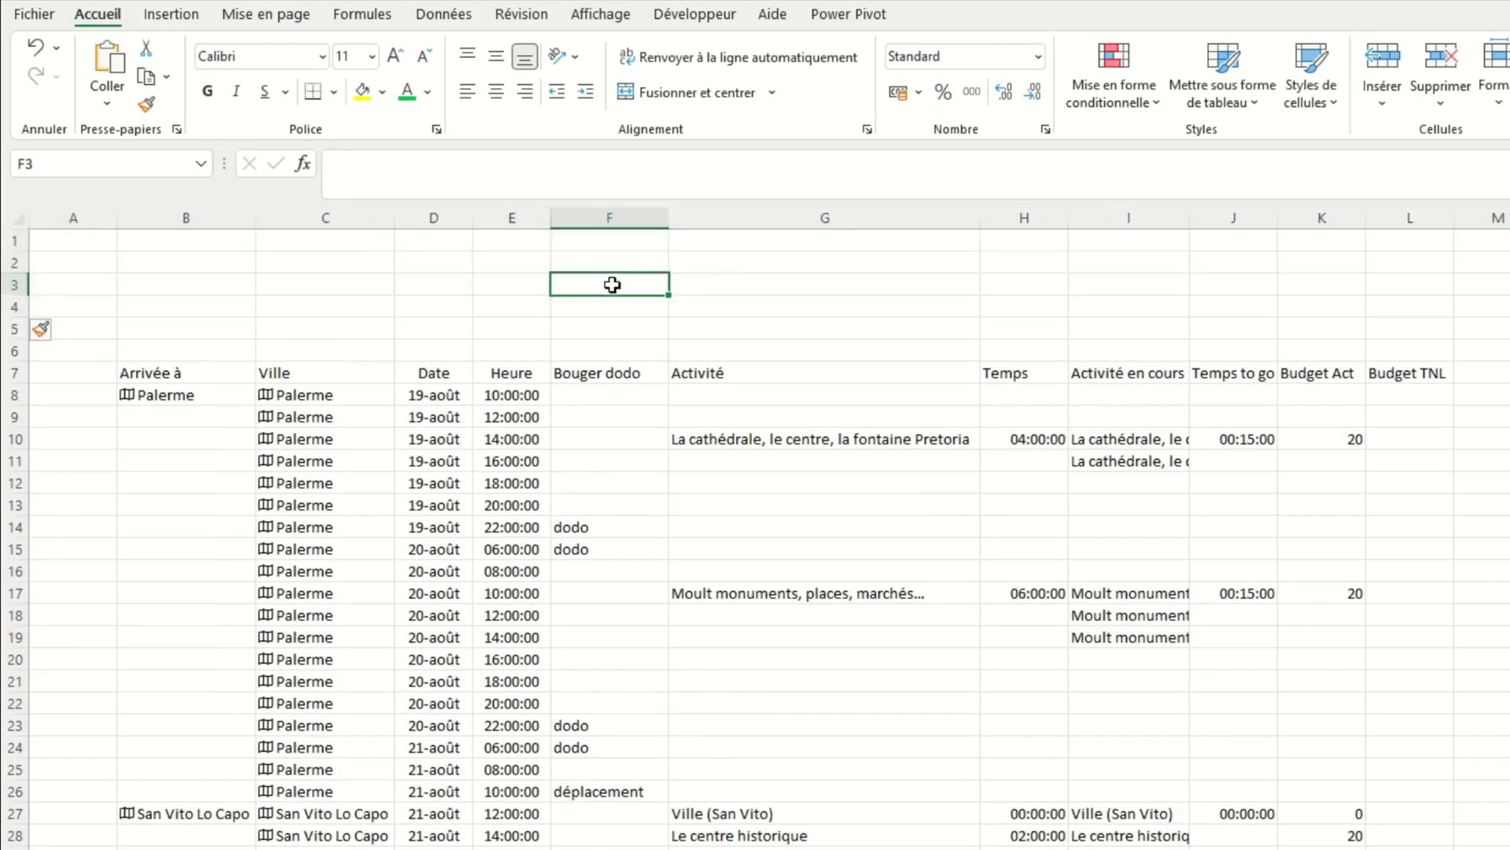
{"action": "left_click", "coordinate": [1253, 262]}
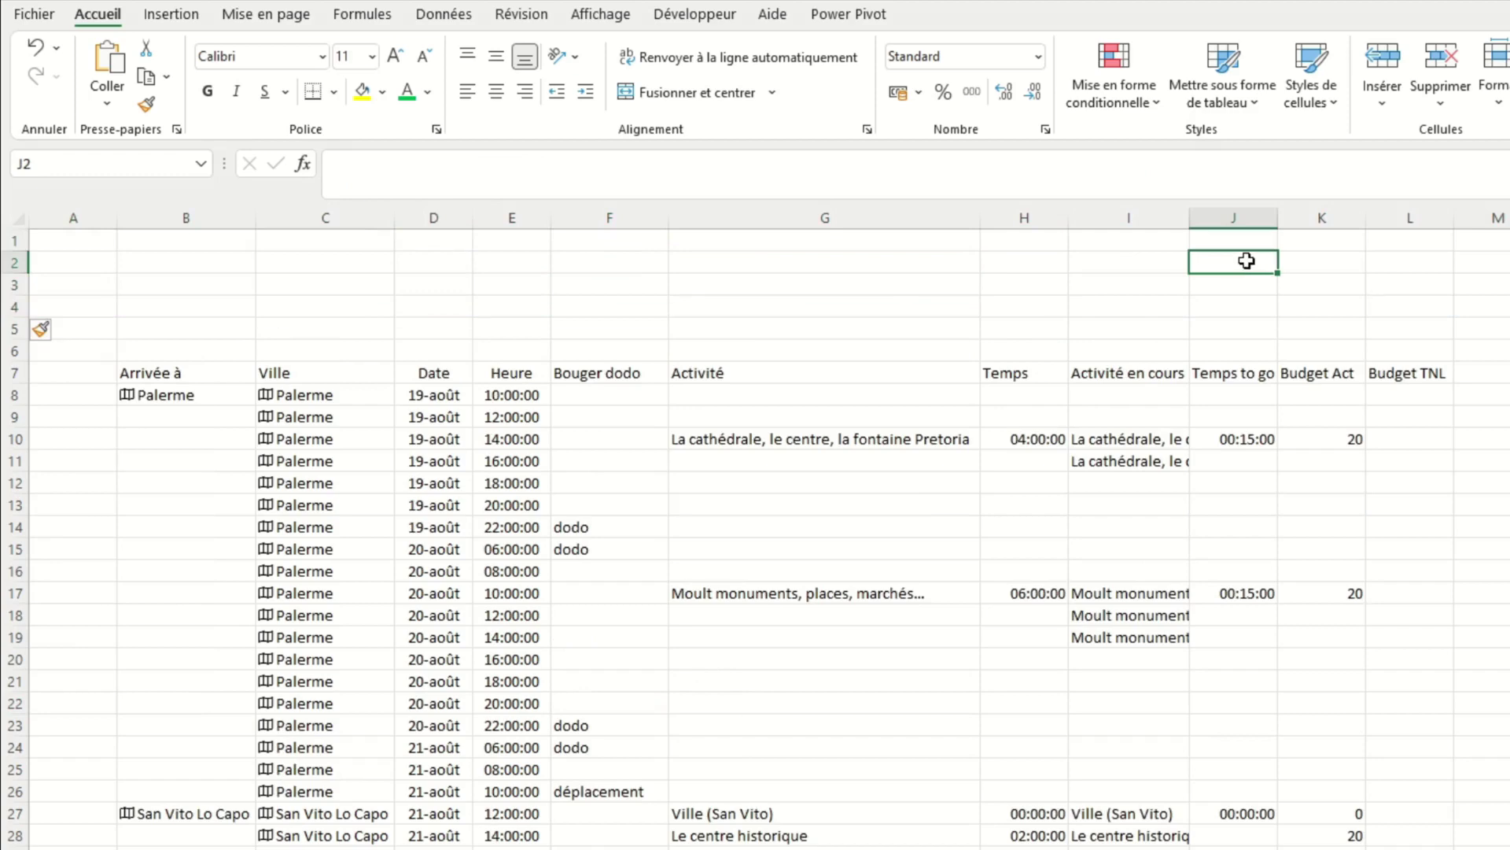
{"action": "type", "text": "Coût repas"}
{"action": "key", "text": "Return"}
{"action": "type", "text": "Coût nuit"}
{"action": "left_click_drag", "start_coordinate": [1247, 262], "coordinate": [1283, 293]}
{"action": "left_click", "coordinate": [333, 92]}
{"action": "left_click", "coordinate": [400, 298]}
Enter 'Somme des coûts de visites' in G2 and 'Somme des coûts de transport' in G3.
{"action": "left_click", "coordinate": [949, 271]}
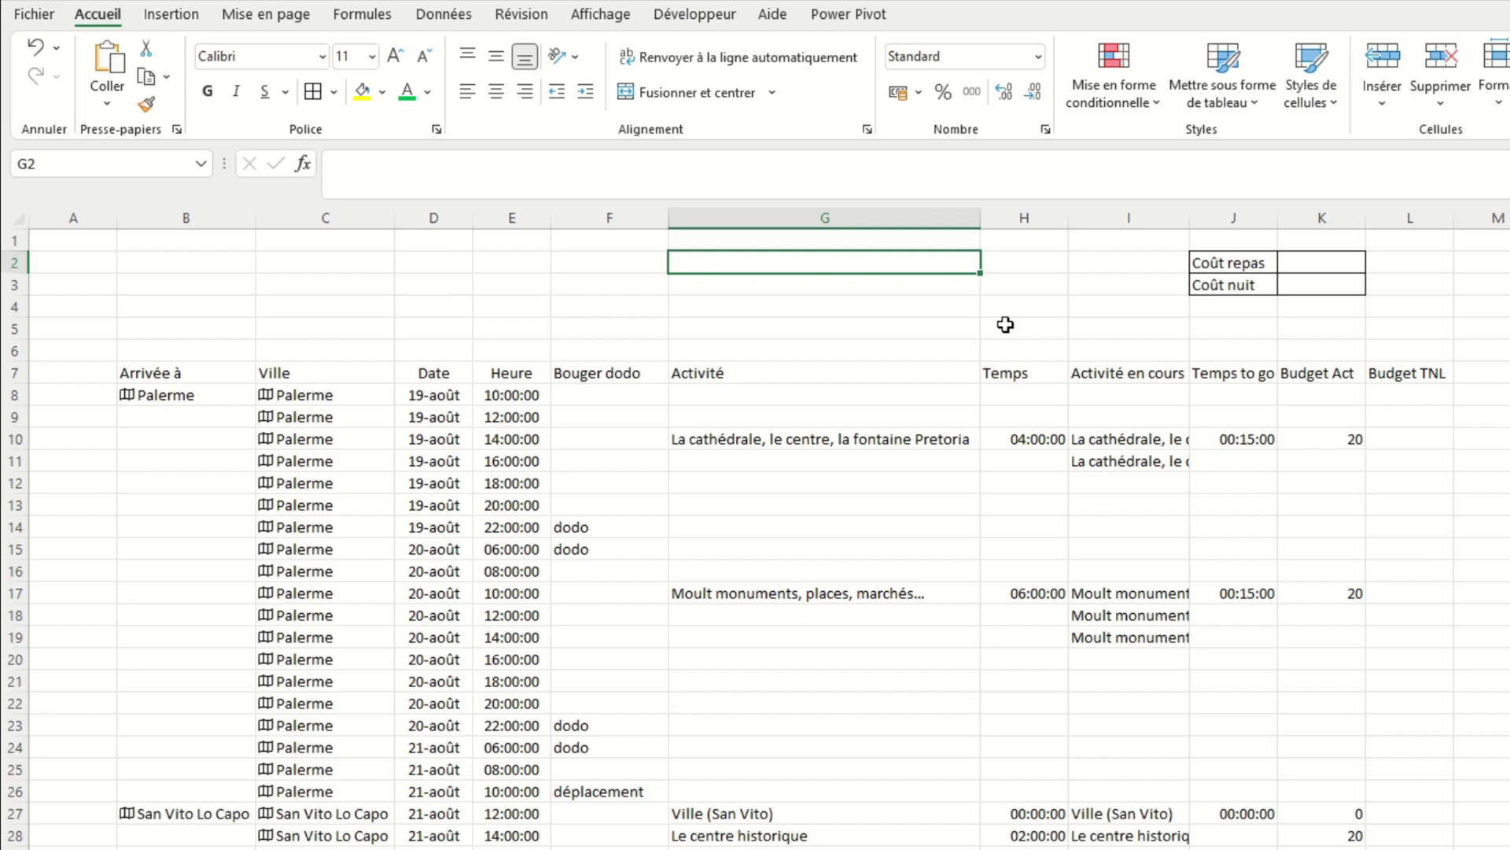
{"action": "type", "text": "Somme des coût"}
{"action": "key", "text": "BackSpace"}
{"action": "key", "text": "BackSpace"}
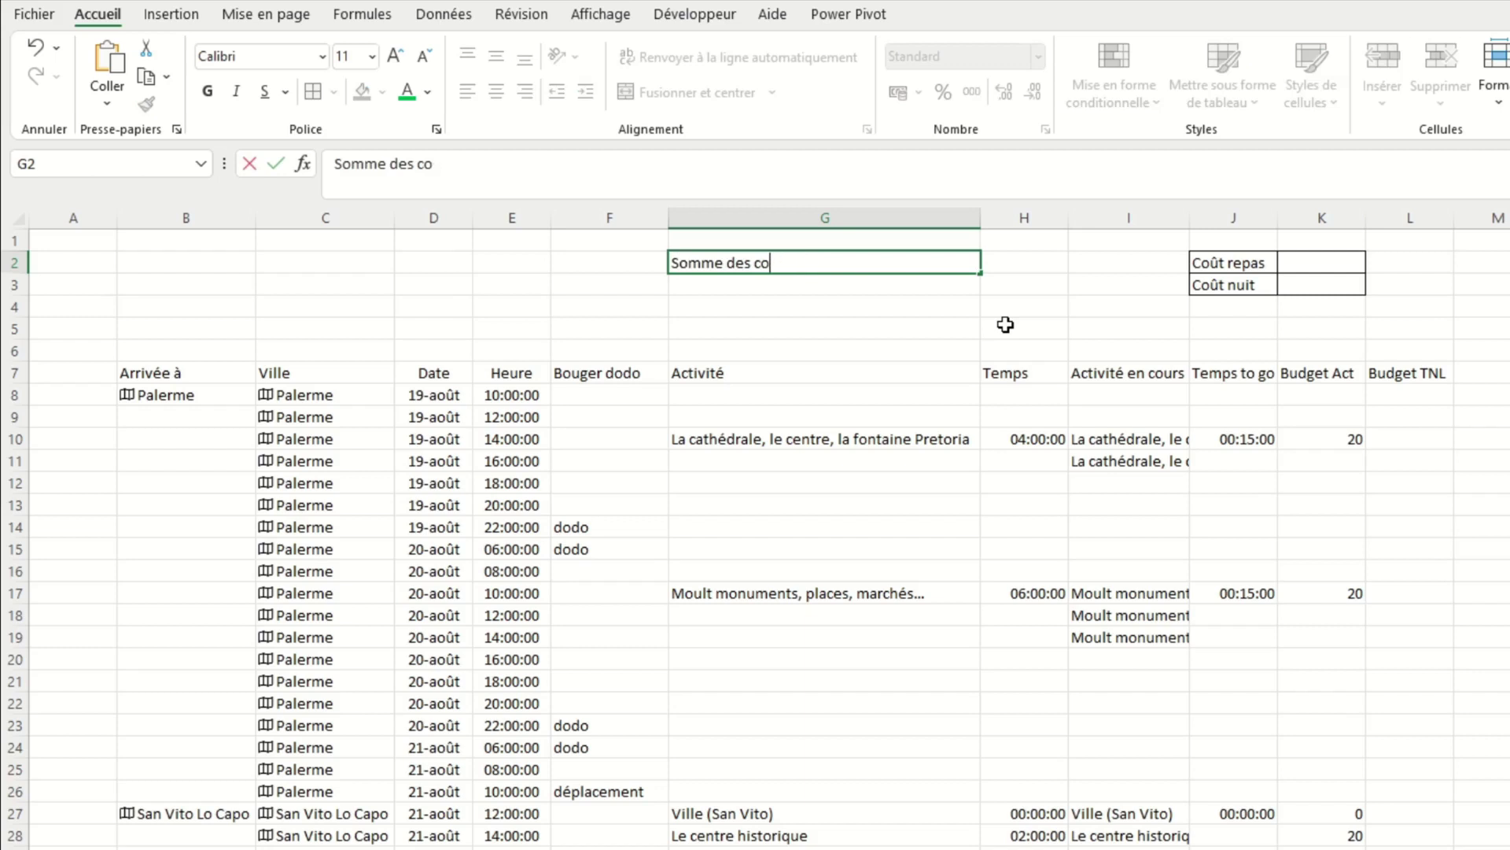
{"action": "type", "text": "ûts de visites"}
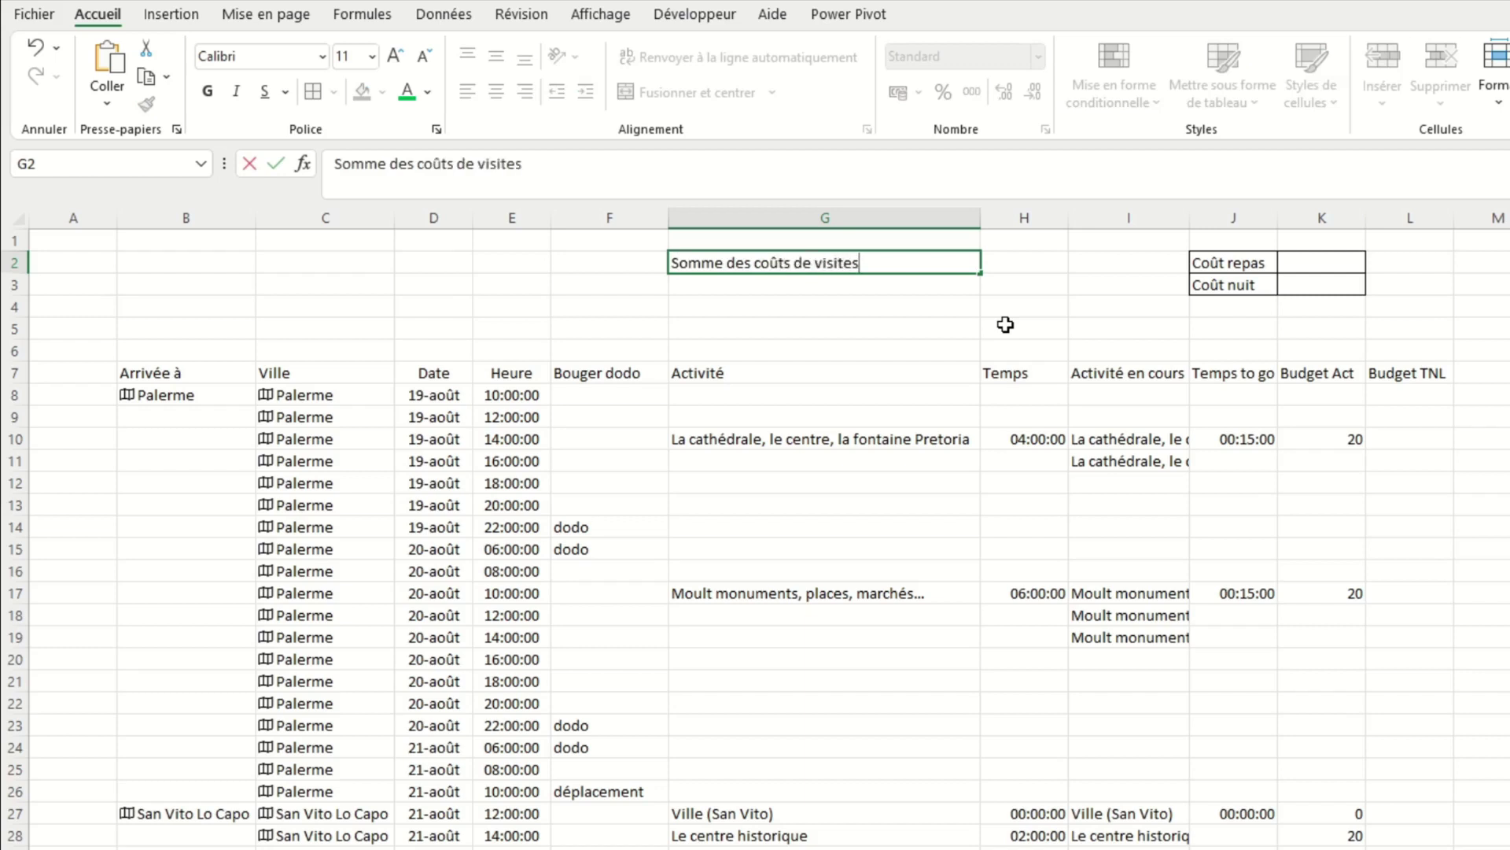
{"action": "key", "text": "Return"}
{"action": "type", "text": "Somme des couts"}
{"action": "key", "text": "BackSpace"}
{"action": "key", "text": "BackSpace"}
{"action": "key", "text": "BackSpace"}
{"action": "type", "text": "ûts de transport"}
{"action": "key", "text": "Return"}
Add 'Somme des coûts de logement' and 'Somme des coûts de nourriture', then border G2:H5.
{"action": "type", "text": "Somme des coûts de logement"}
{"action": "key", "text": "Return"}
{"action": "type", "text": "Somme des coûts de nourriture"}
{"action": "left_click_drag", "start_coordinate": [747, 263], "coordinate": [1023, 329]}
{"action": "left_click", "coordinate": [313, 91]}
{"action": "left_click", "coordinate": [1173, 387]}
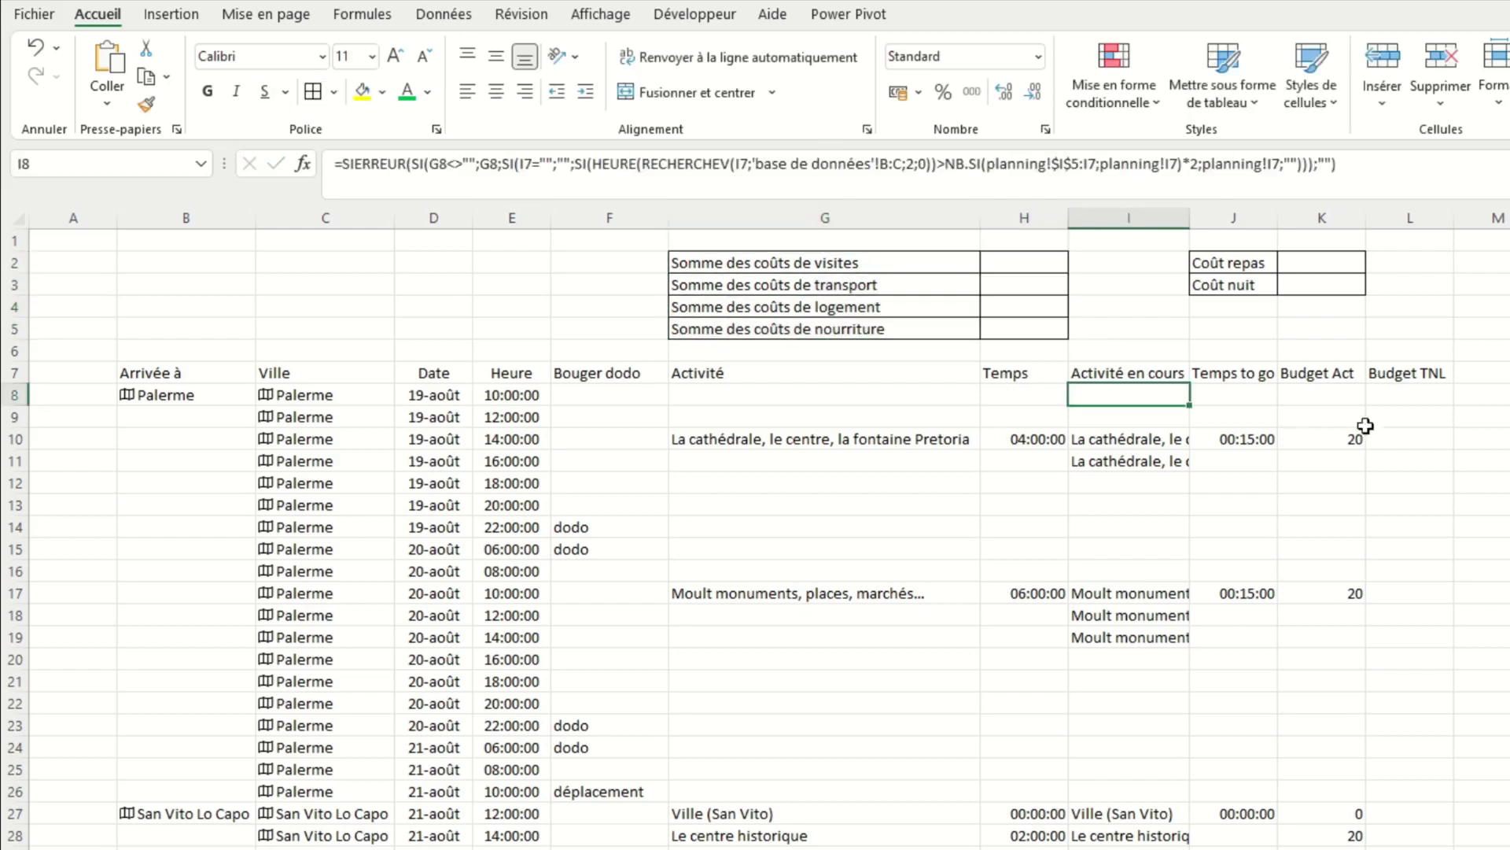
Start the L8 formula by looking up the transport cost from base de données for 'Ville' slots.
{"action": "left_click", "coordinate": [1392, 394]}
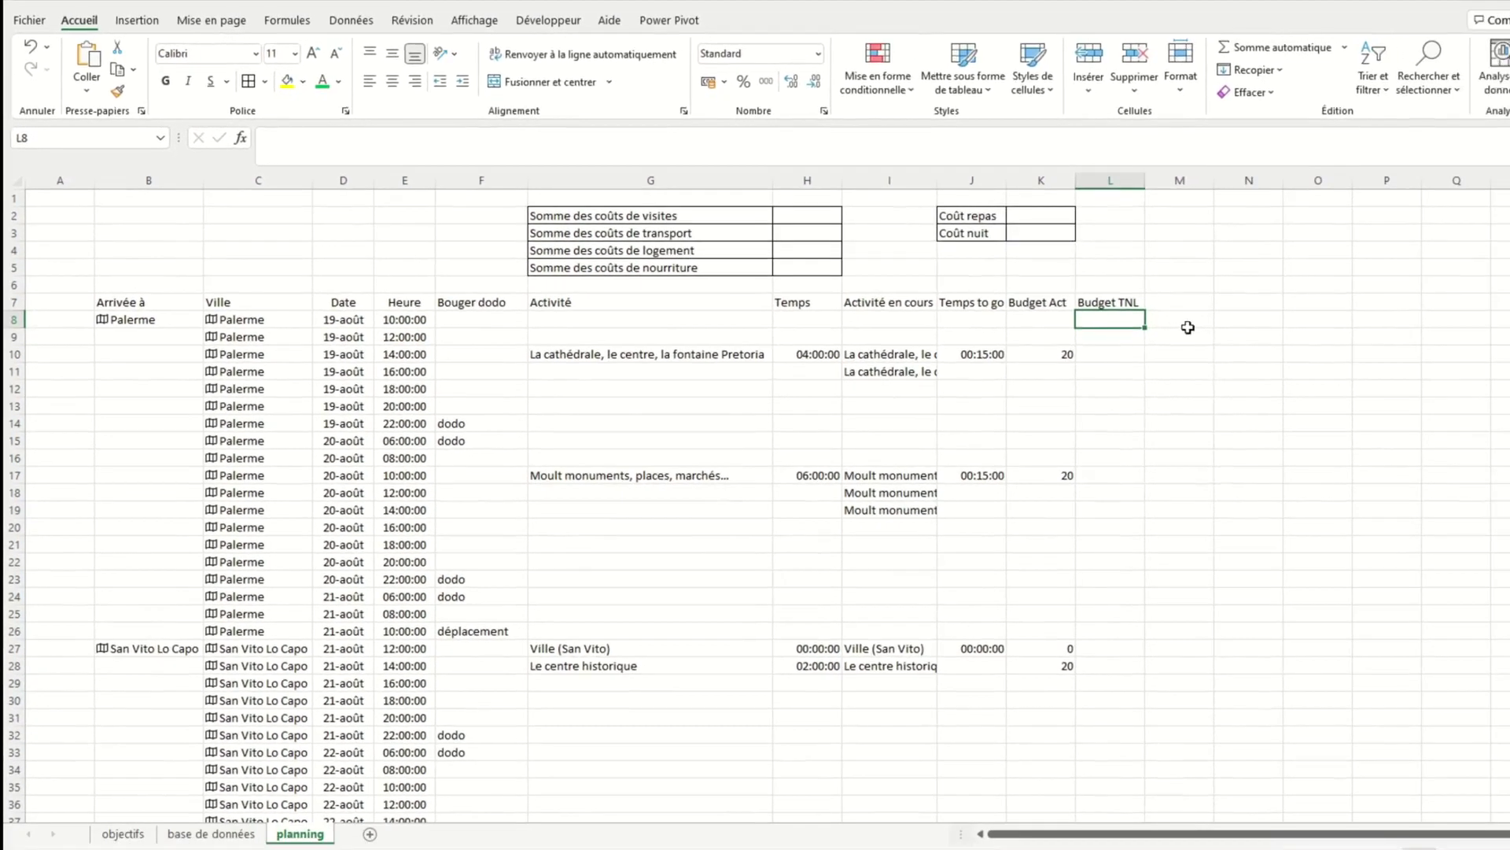
{"action": "type", "text": "=si(gauche("}
{"action": "left_click", "coordinate": [744, 400]}
{"action": "type", "text": ";5)=\"Ville\";recherchev("}
{"action": "left_click", "coordinate": [587, 324]}
{"action": "left_click", "coordinate": [211, 833]}
{"action": "type", "text": ";equiv("}
{"action": "left_click", "coordinate": [299, 833]}
{"action": "left_click", "coordinate": [259, 302]}
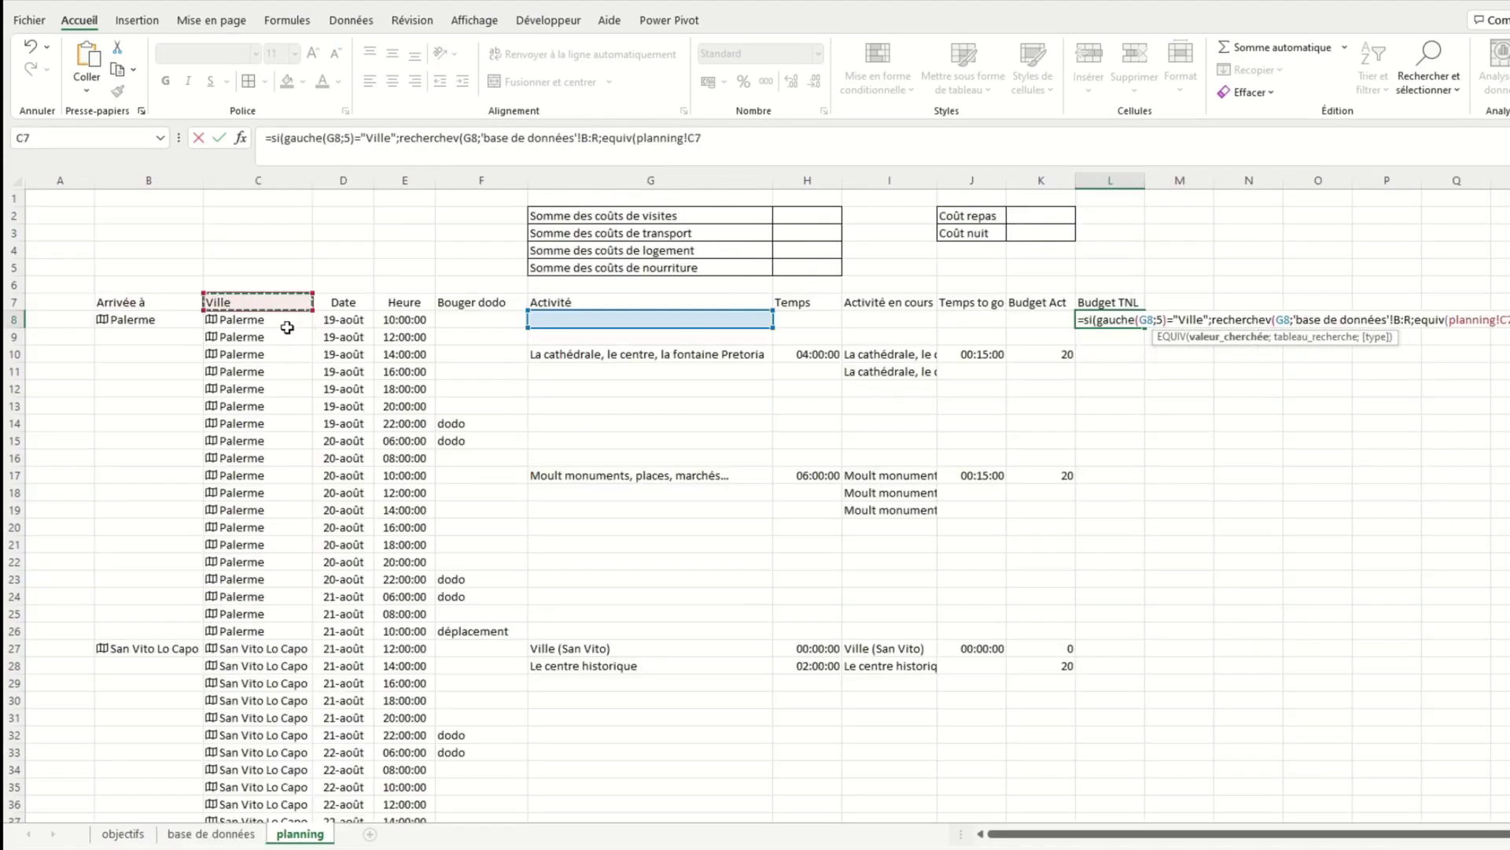
{"action": "type", "text": ";"}
{"action": "left_click", "coordinate": [211, 833]}
{"action": "left_click_drag", "start_coordinate": [157, 197], "coordinate": [1369, 197]}
{"action": "key", "text": "F4"}
{"action": "type", "text": ";0)+1;0);0)+si("}
{"action": "left_click", "coordinate": [299, 833]}
Add meal cost $K$2 for 12:00/20:00 slots and night cost K3 for 22:00 slots.
{"action": "key", "text": "BackSpace"}
{"action": "key", "text": "BackSpace"}
{"action": "key", "text": "BackSpace"}
{"action": "type", "text": "ou(heure("}
{"action": "left_click", "coordinate": [398, 323]}
{"action": "type", "text": ")=12;heure("}
{"action": "left_click", "coordinate": [398, 323]}
{"action": "type", "text": ")=20);"}
{"action": "left_click", "coordinate": [1038, 215]}
{"action": "type", "text": ";0)+si(heure("}
{"action": "left_click", "coordinate": [398, 320]}
{"action": "type", "text": ")=22;"}
{"action": "left_click", "coordinate": [1041, 233]}
{"action": "key", "text": "ctrl+Return"}
{"action": "double_click", "coordinate": [1297, 137]}
{"action": "key", "text": "F4"}
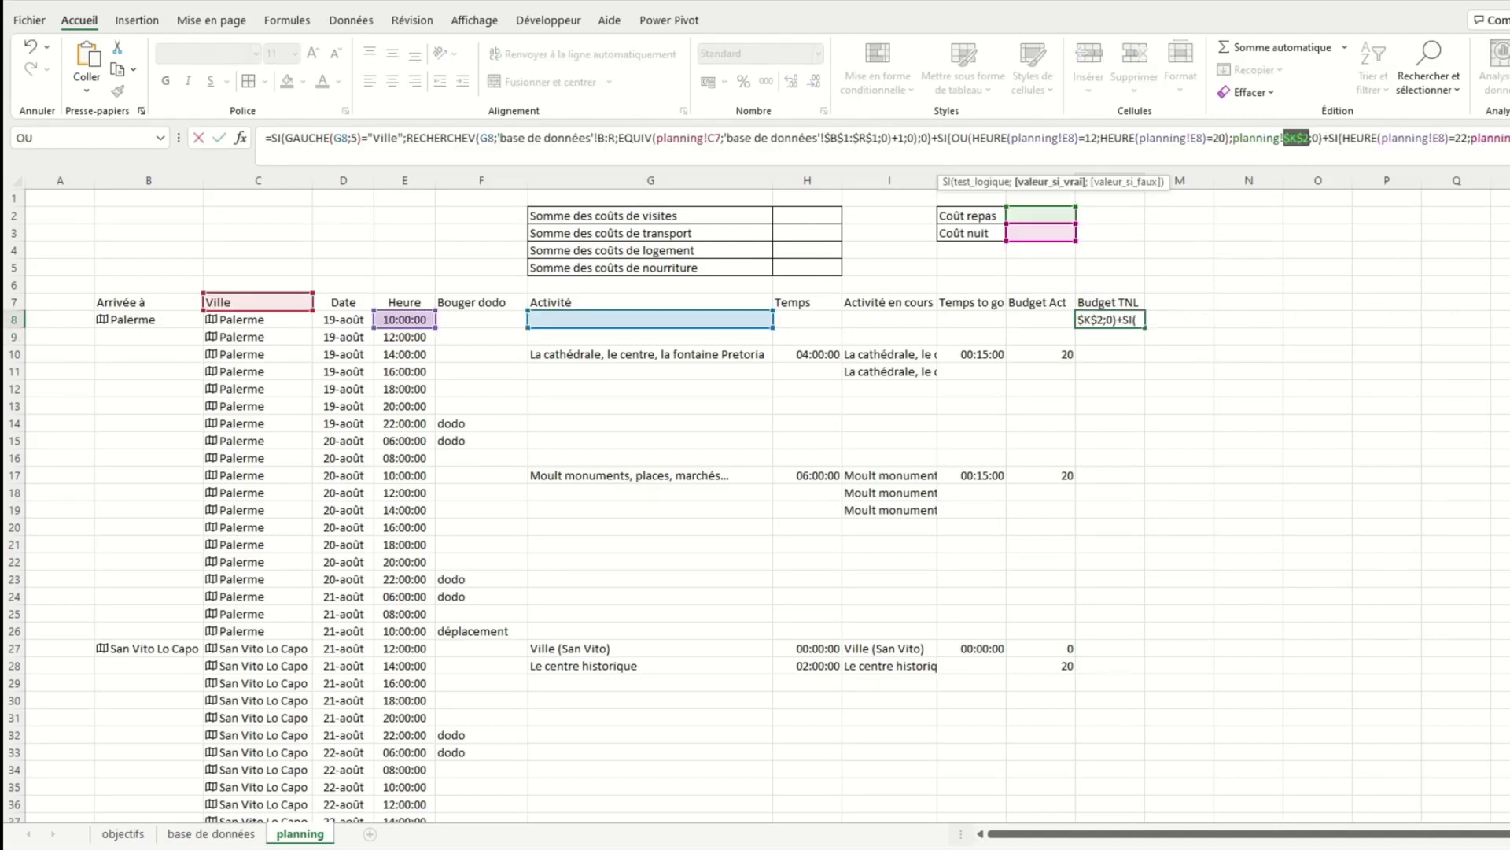
{"action": "key", "text": "ctrl+Return"}
Enter meal cost 20 and night cost 50, then fill the L8 formula down column L.
{"action": "left_click", "coordinate": [1041, 215]}
{"action": "type", "text": "20"}
{"action": "key", "text": "Return"}
{"action": "type", "text": "50"}
{"action": "left_click", "coordinate": [1125, 318]}
{"action": "double_click", "coordinate": [1145, 327]}
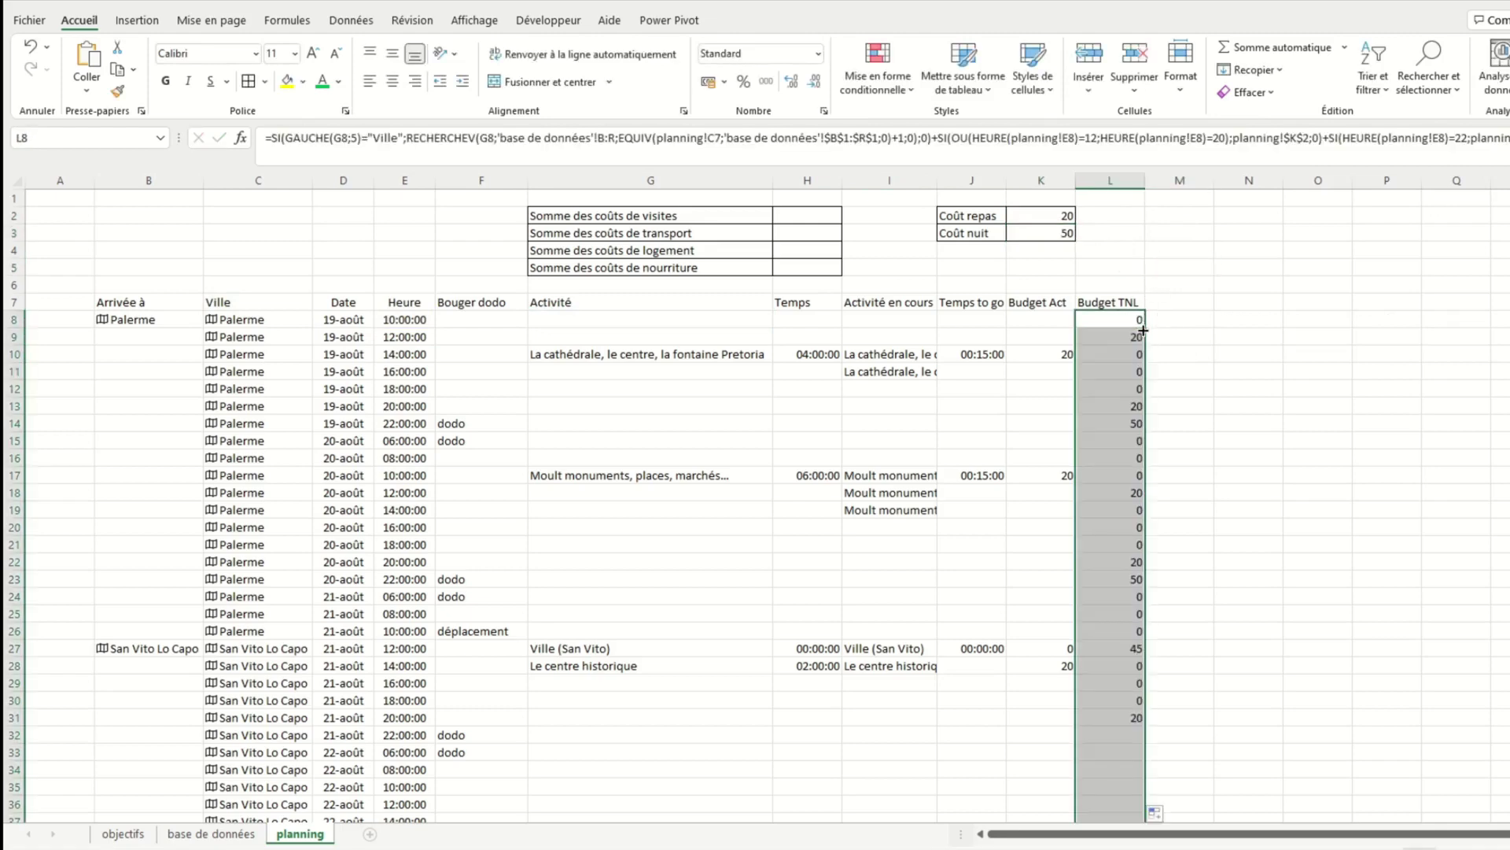
{"action": "left_click", "coordinate": [1110, 648]}
Total the visits in H2 by summing the Budget Act column from K8 down.
{"action": "left_click", "coordinate": [1110, 579]}
{"action": "left_click", "coordinate": [1110, 337]}
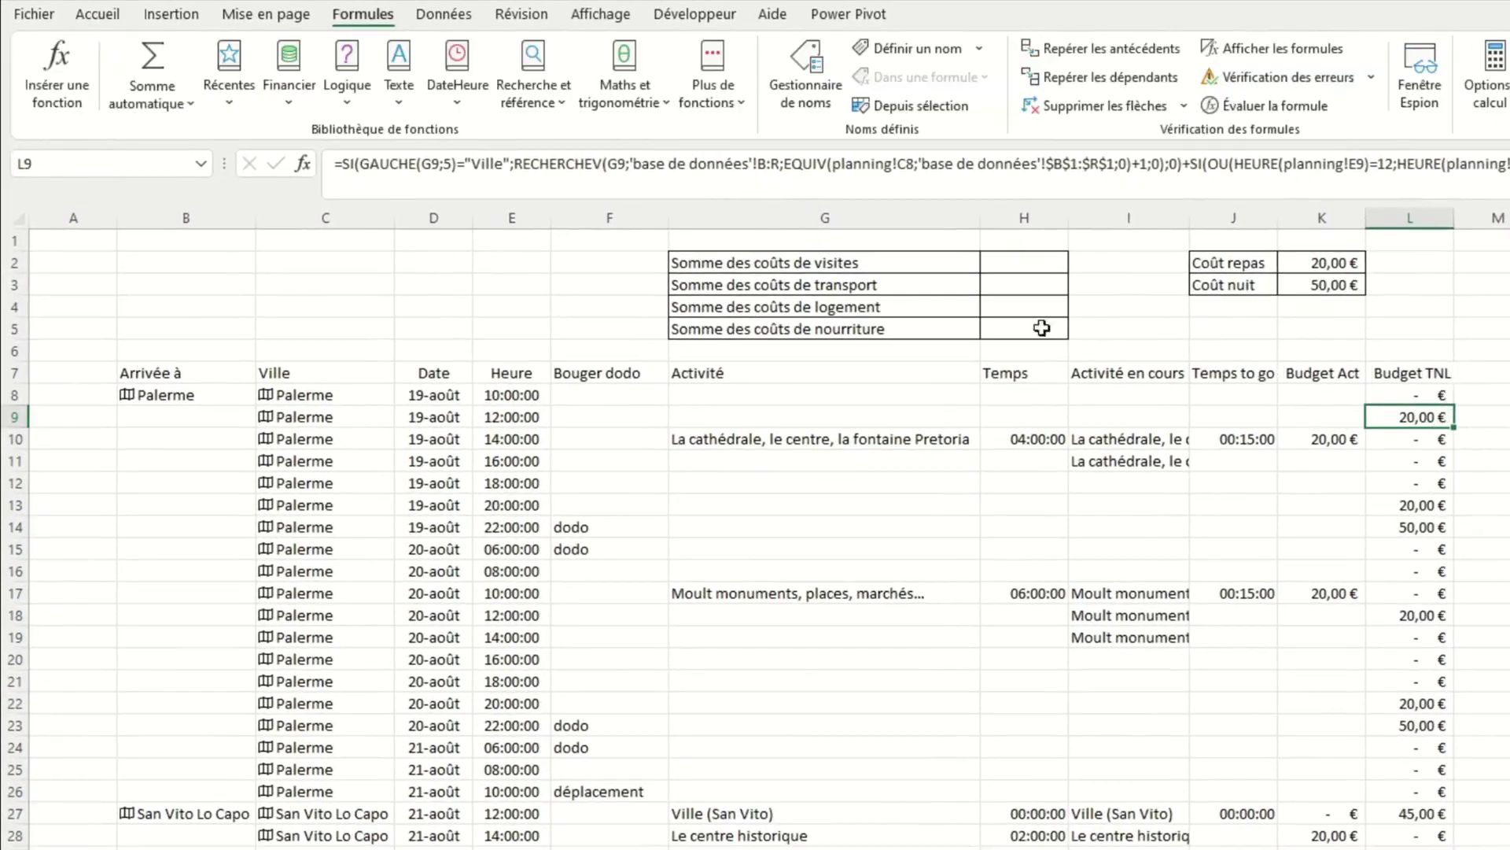
{"action": "left_click", "coordinate": [1014, 261]}
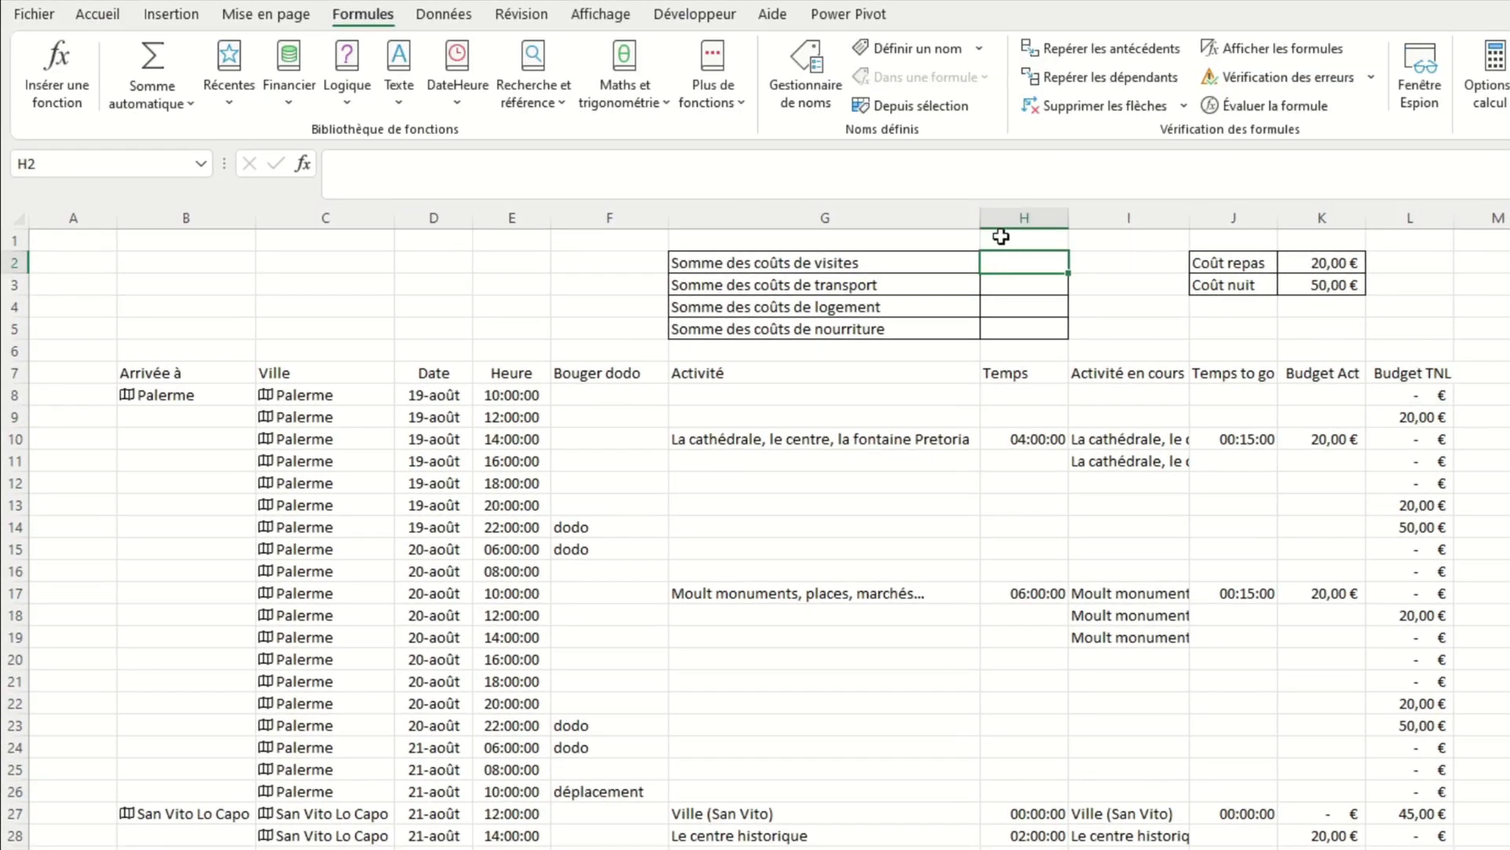
{"action": "type", "text": "=somme("}
{"action": "left_click", "coordinate": [1324, 394]}
{"action": "key", "text": "ctrl+shift+Down"}
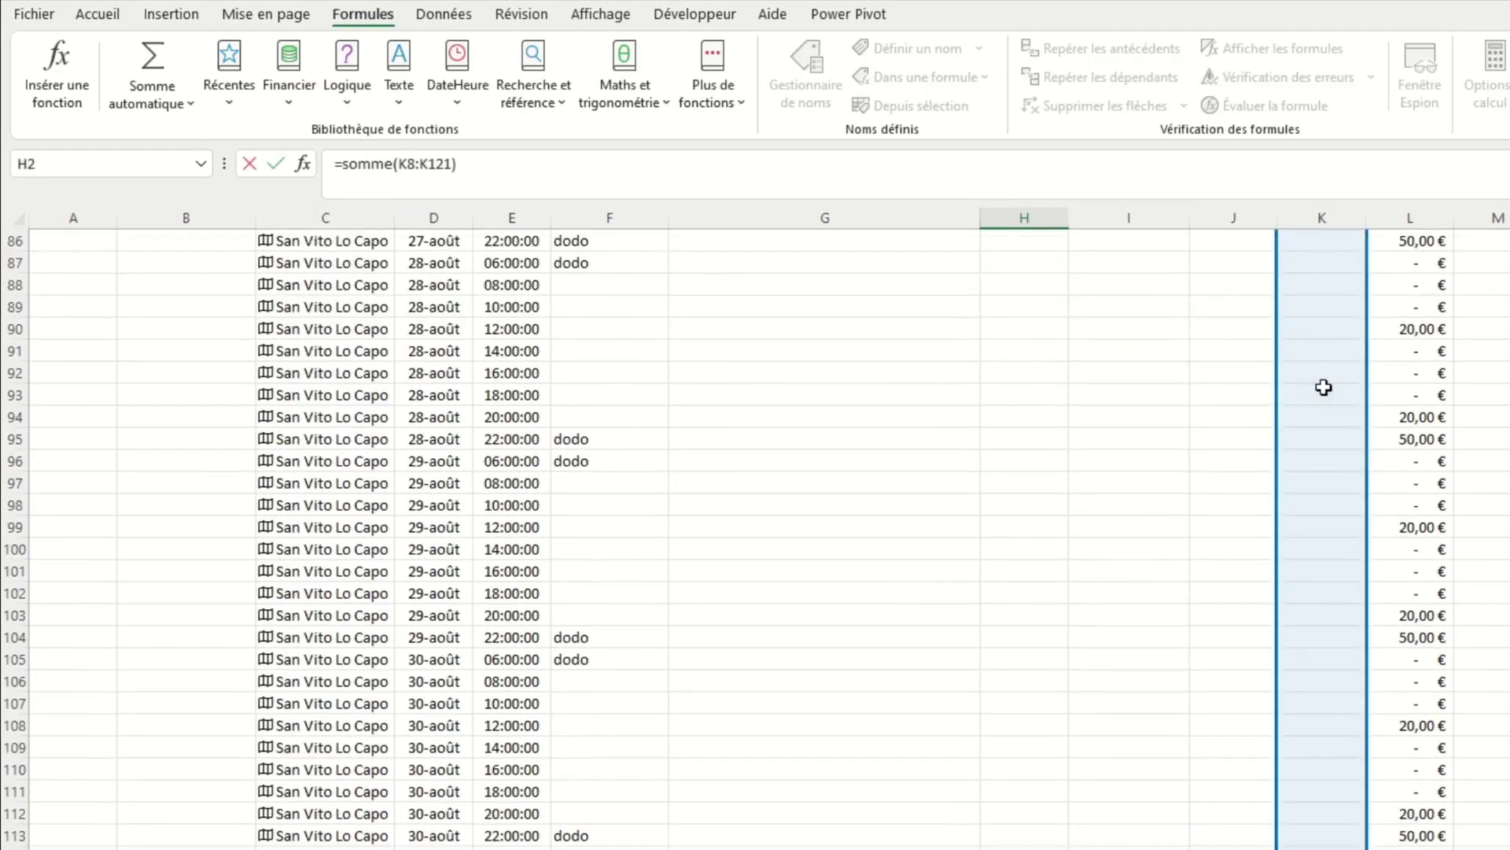
{"action": "key", "text": "Return"}
Compute the lodging total with NB.SI over the Bouger dodo column, multiplied by night cost K3.
{"action": "scroll", "coordinate": [1324, 387], "scroll_direction": "up", "scroll_amount": 1}
{"action": "key", "text": "Down"}
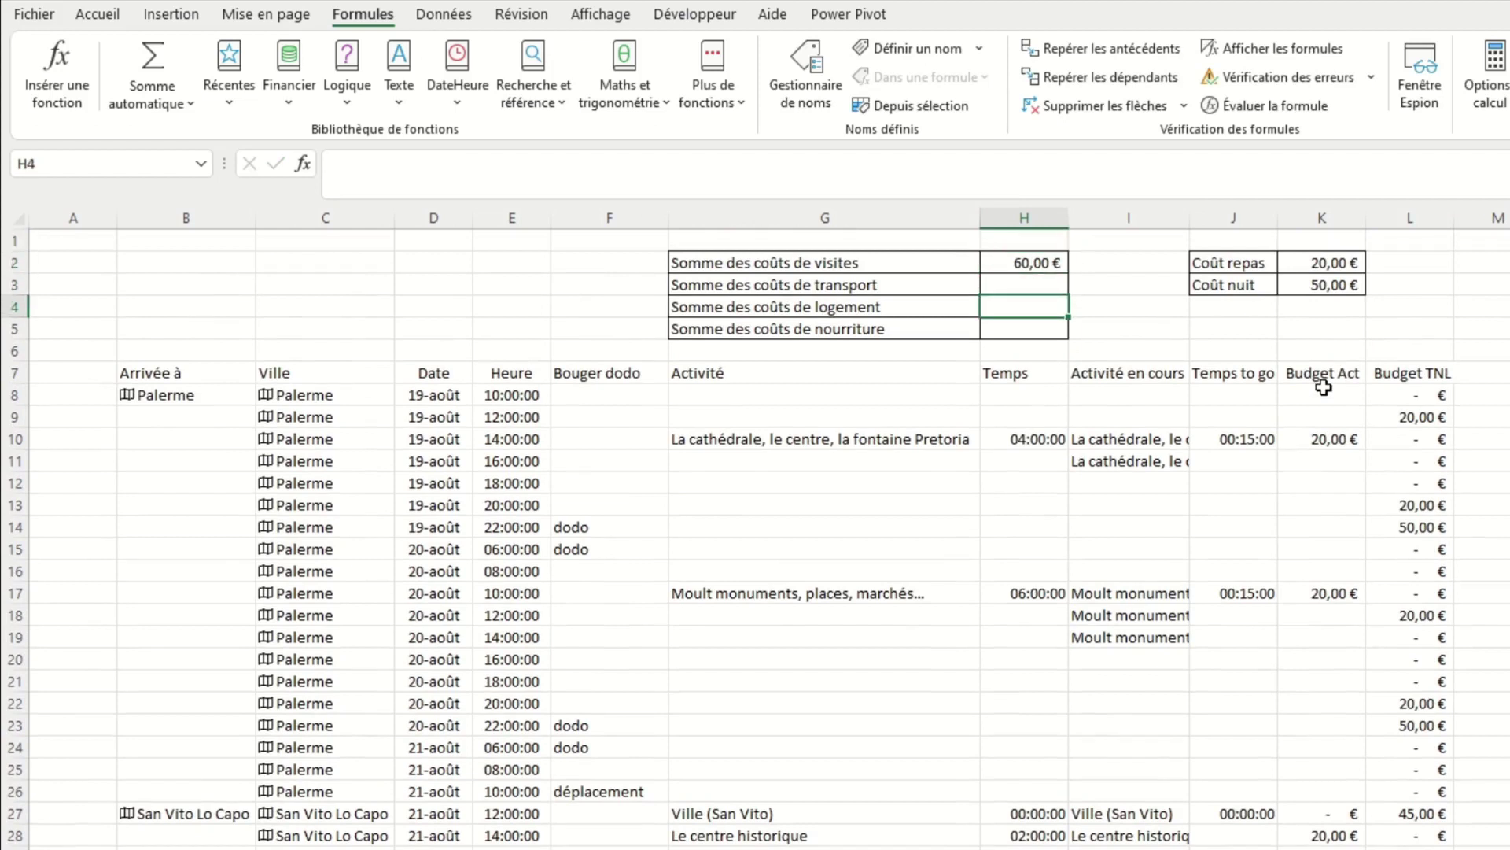
{"action": "type", "text": "=nb.si("}
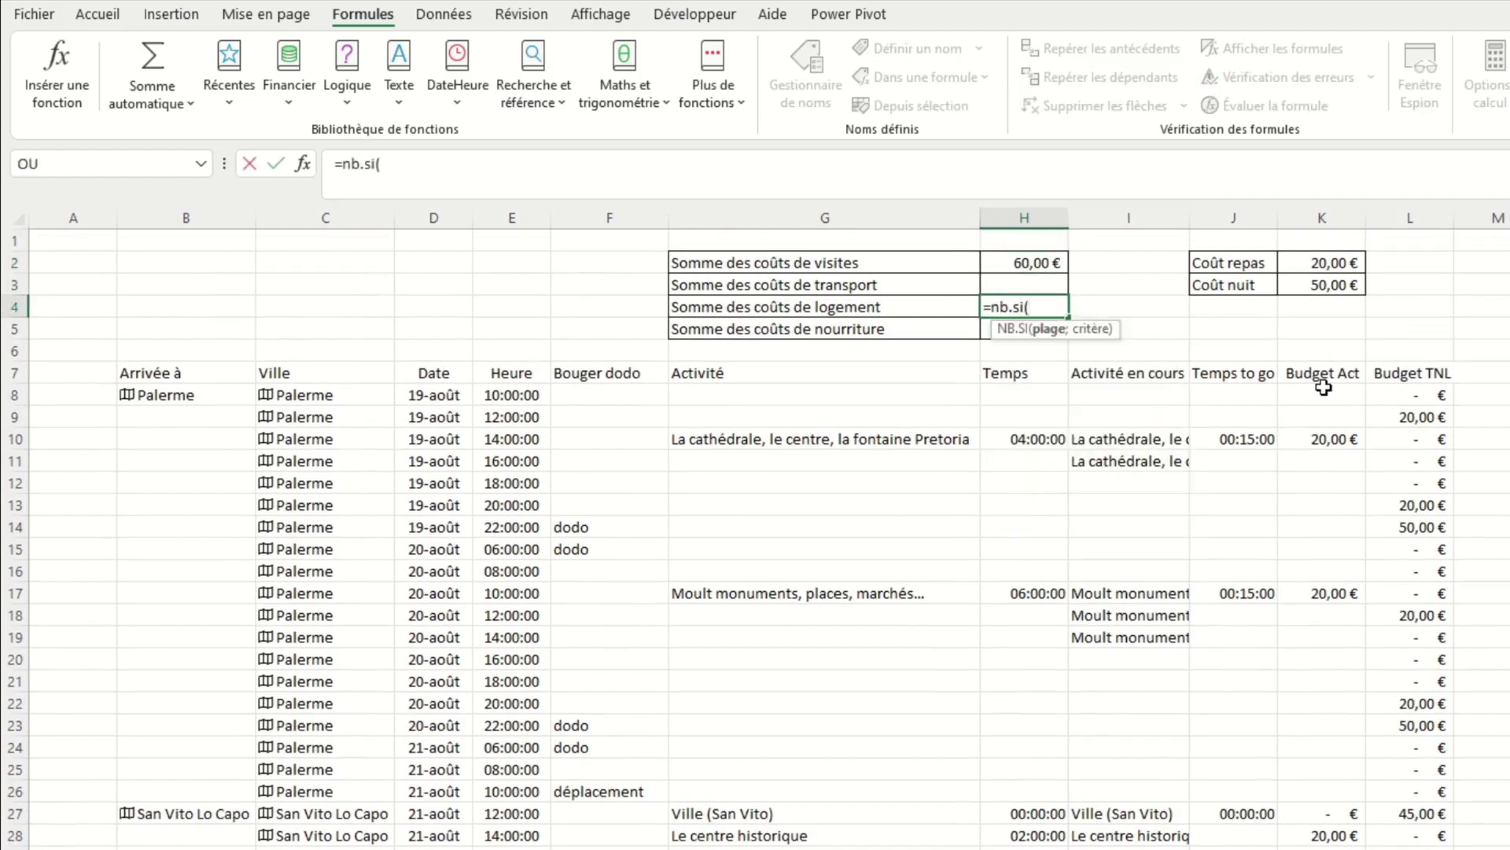
{"action": "left_click", "coordinate": [608, 224]}
{"action": "type", "text": ";"}
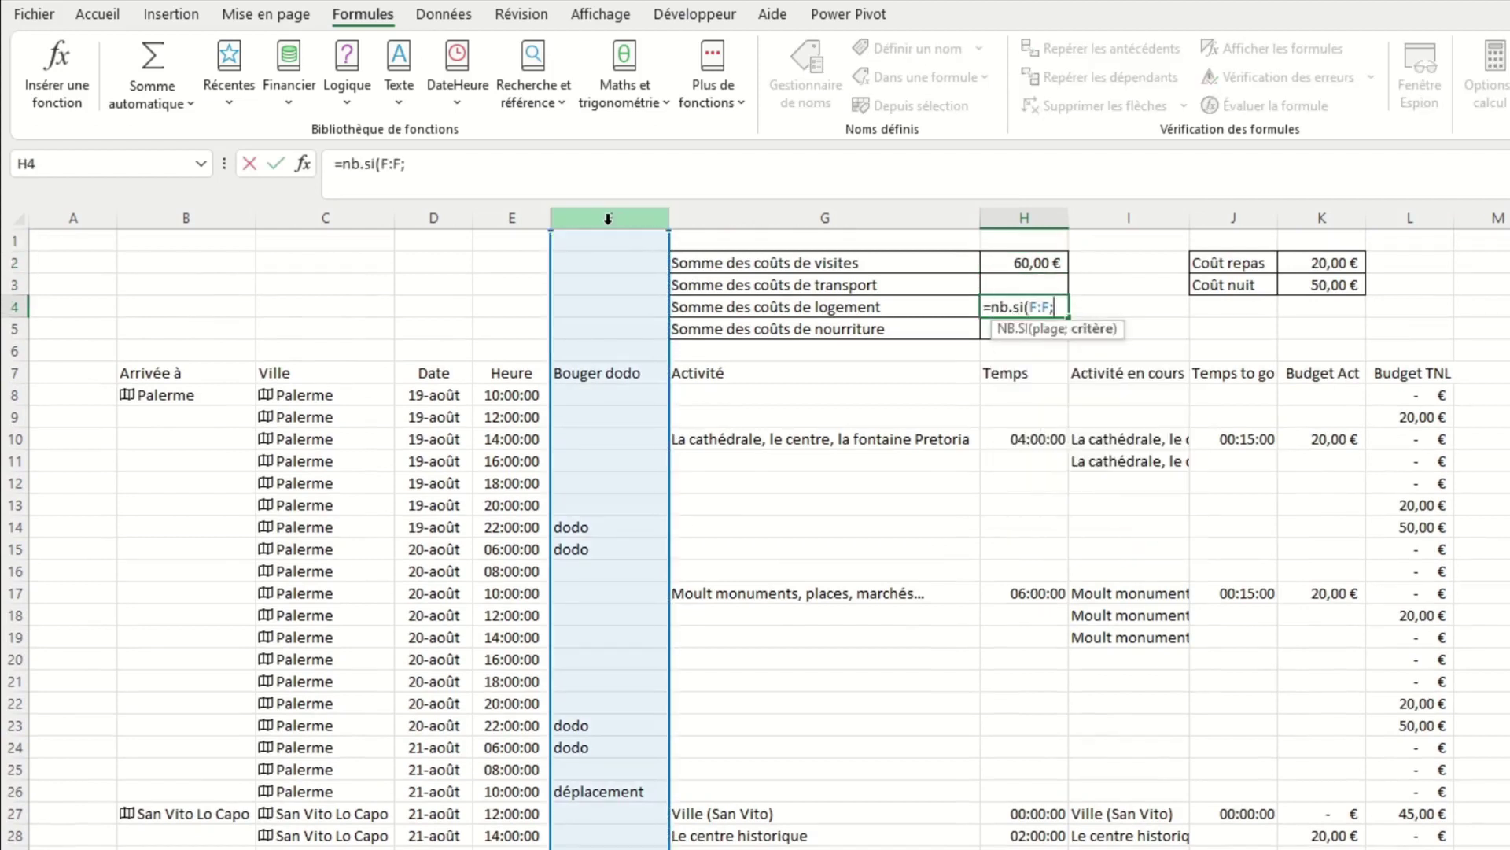
{"action": "type", "text": "\"dodo\")/"}
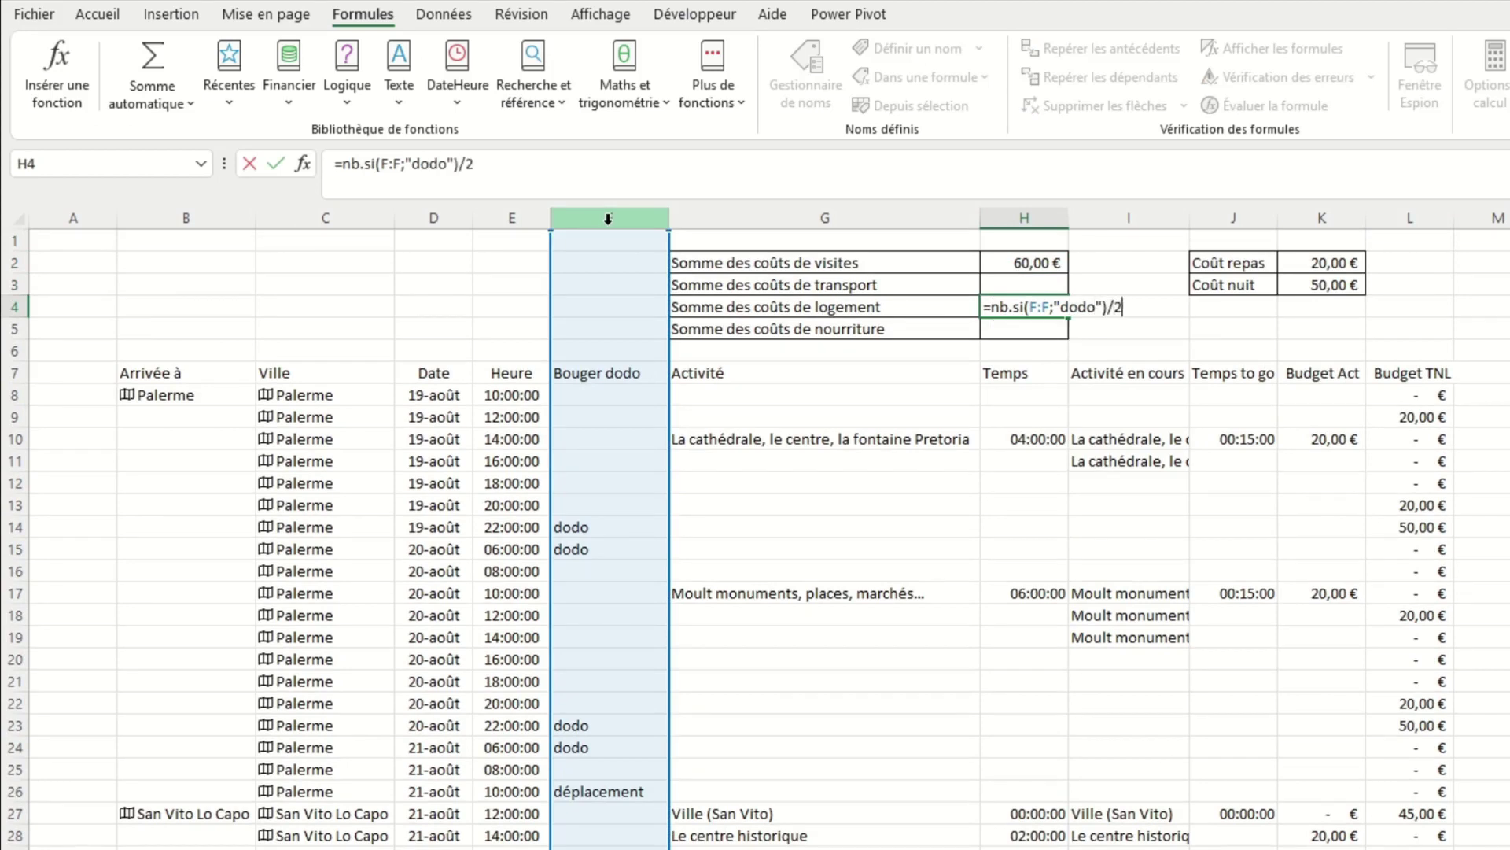
{"action": "type", "text": "2*"}
{"action": "left_click", "coordinate": [1355, 285]}
{"action": "key", "text": "Return"}
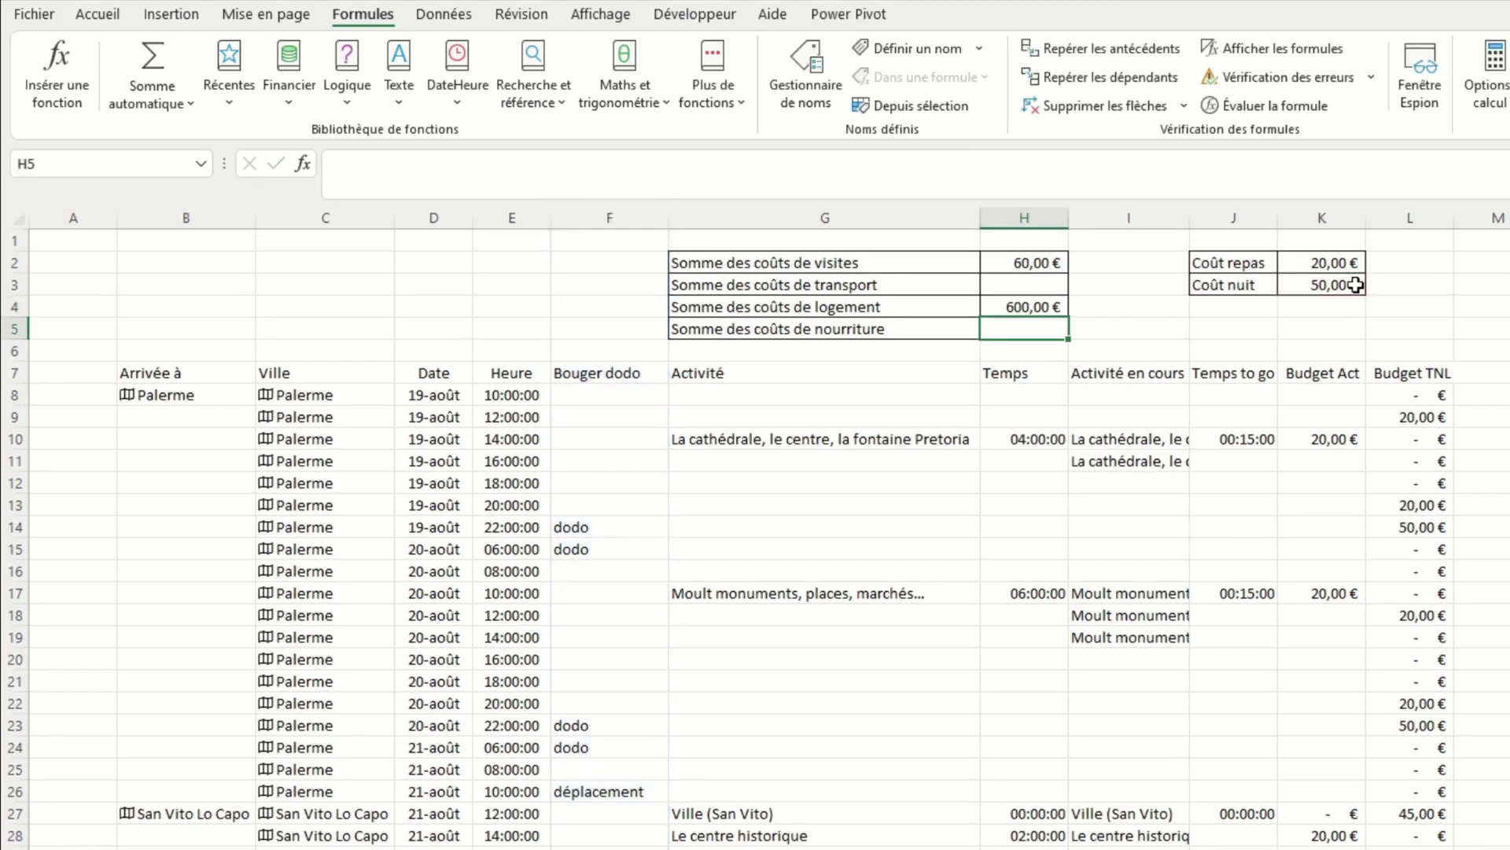
Set the food total in H5 to =DATEDIF(MIN(D:D);MAX(D:D);"d")+1*K2.
{"action": "type", "text": "="}
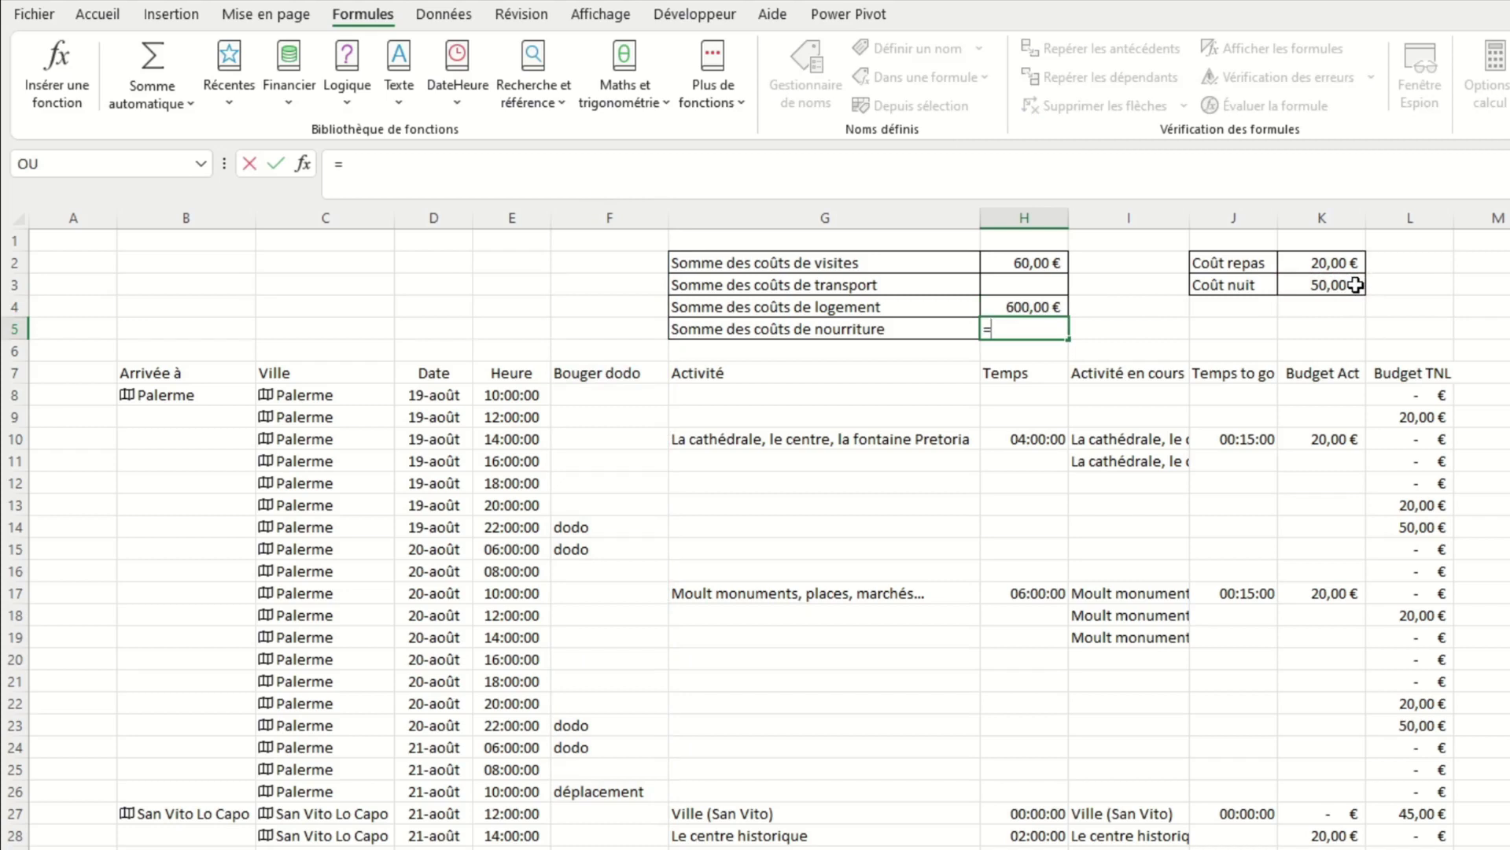
{"action": "type", "text": "datedif(min("}
{"action": "left_click", "coordinate": [441, 218]}
{"action": "type", "text": ");max("}
{"action": "left_click", "coordinate": [454, 218]}
{"action": "type", "text": ";\"d\")+1"}
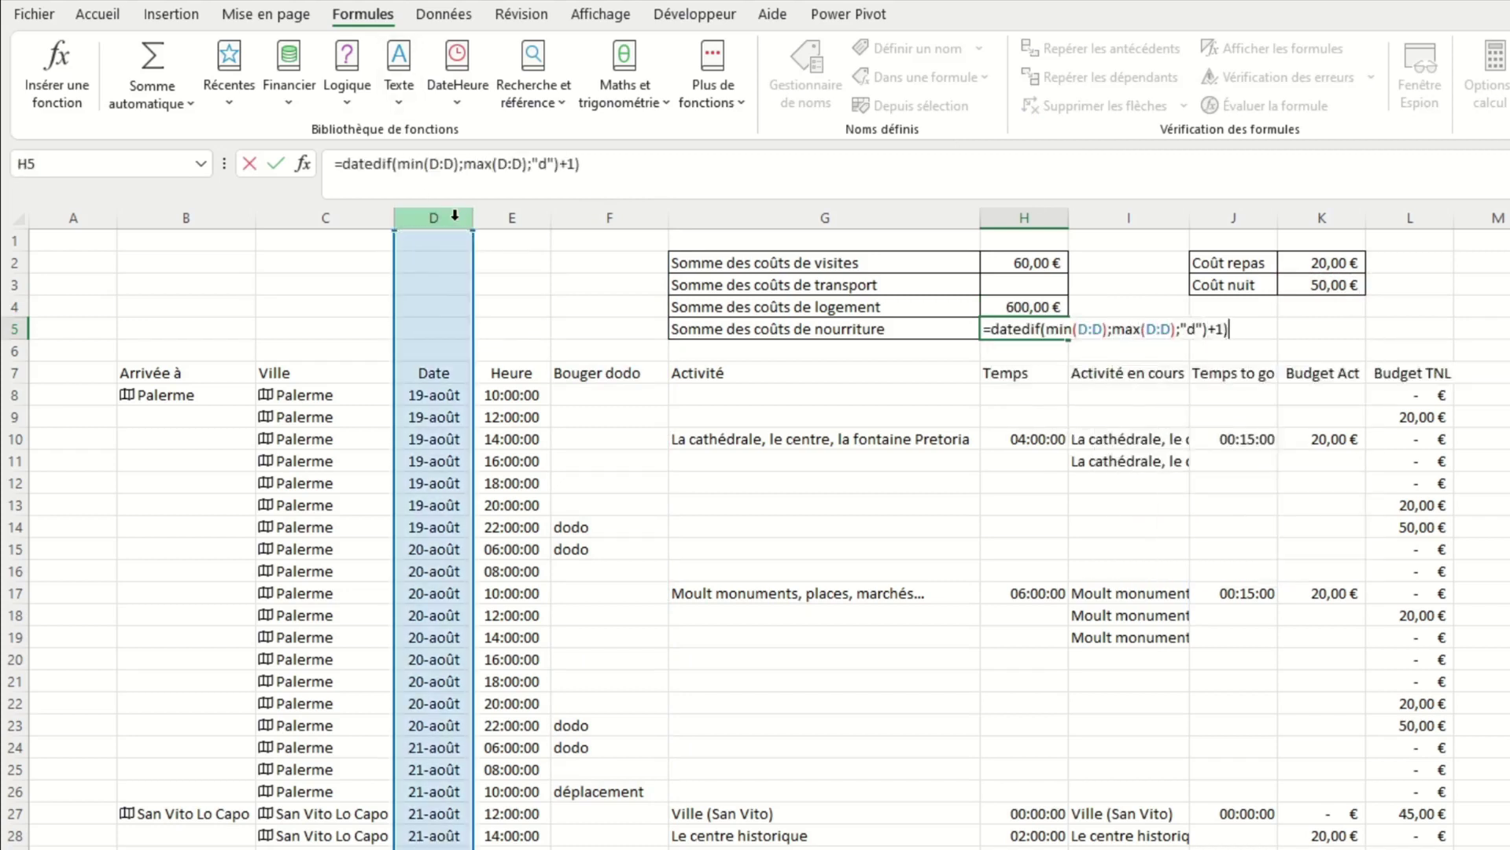
{"action": "type", "text": "*"}
{"action": "left_click", "coordinate": [1322, 263]}
{"action": "key", "text": "Return"}
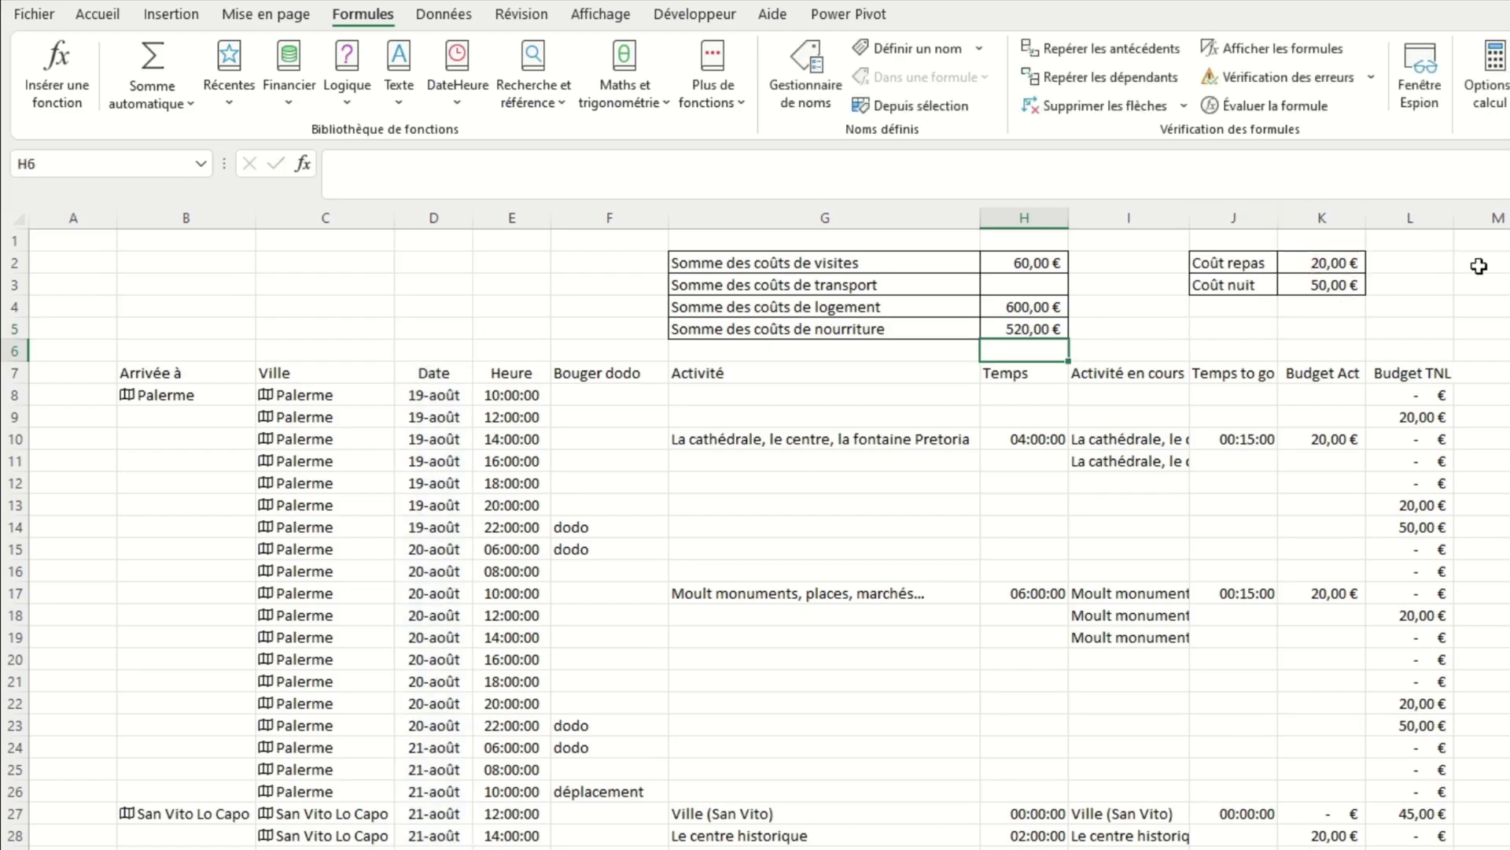
Set the transport total in H3 to =SOMME(L:L)-H4-H5.
{"action": "key", "text": "Up"}
{"action": "key", "text": "Up"}
{"action": "key", "text": "Up"}
{"action": "type", "text": "=somme("}
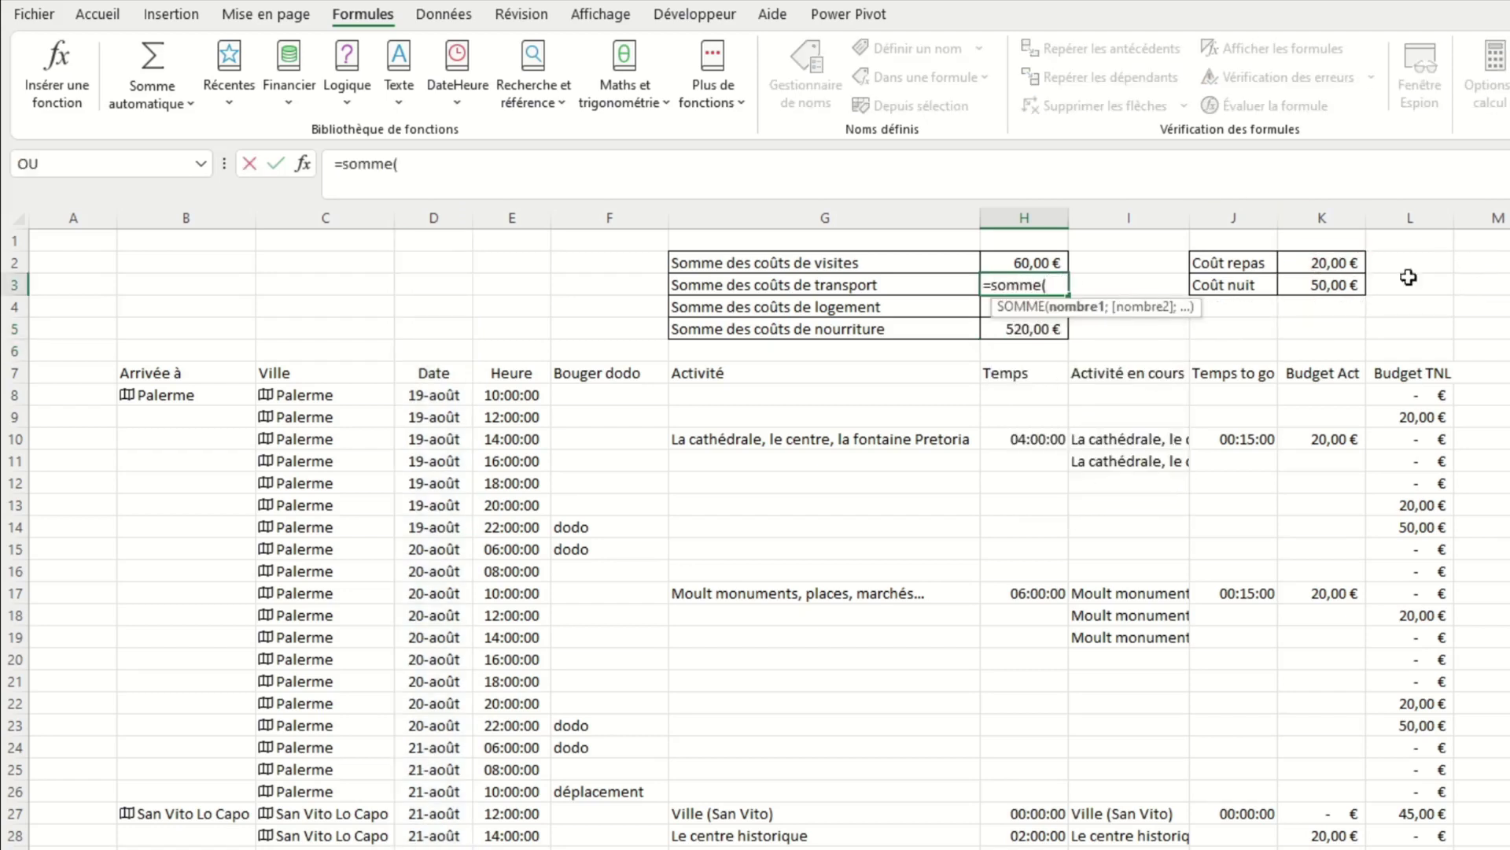
{"action": "left_click", "coordinate": [1443, 211]}
{"action": "type", "text": ")-"}
{"action": "key", "text": "Down"}
{"action": "type", "text": "-"}
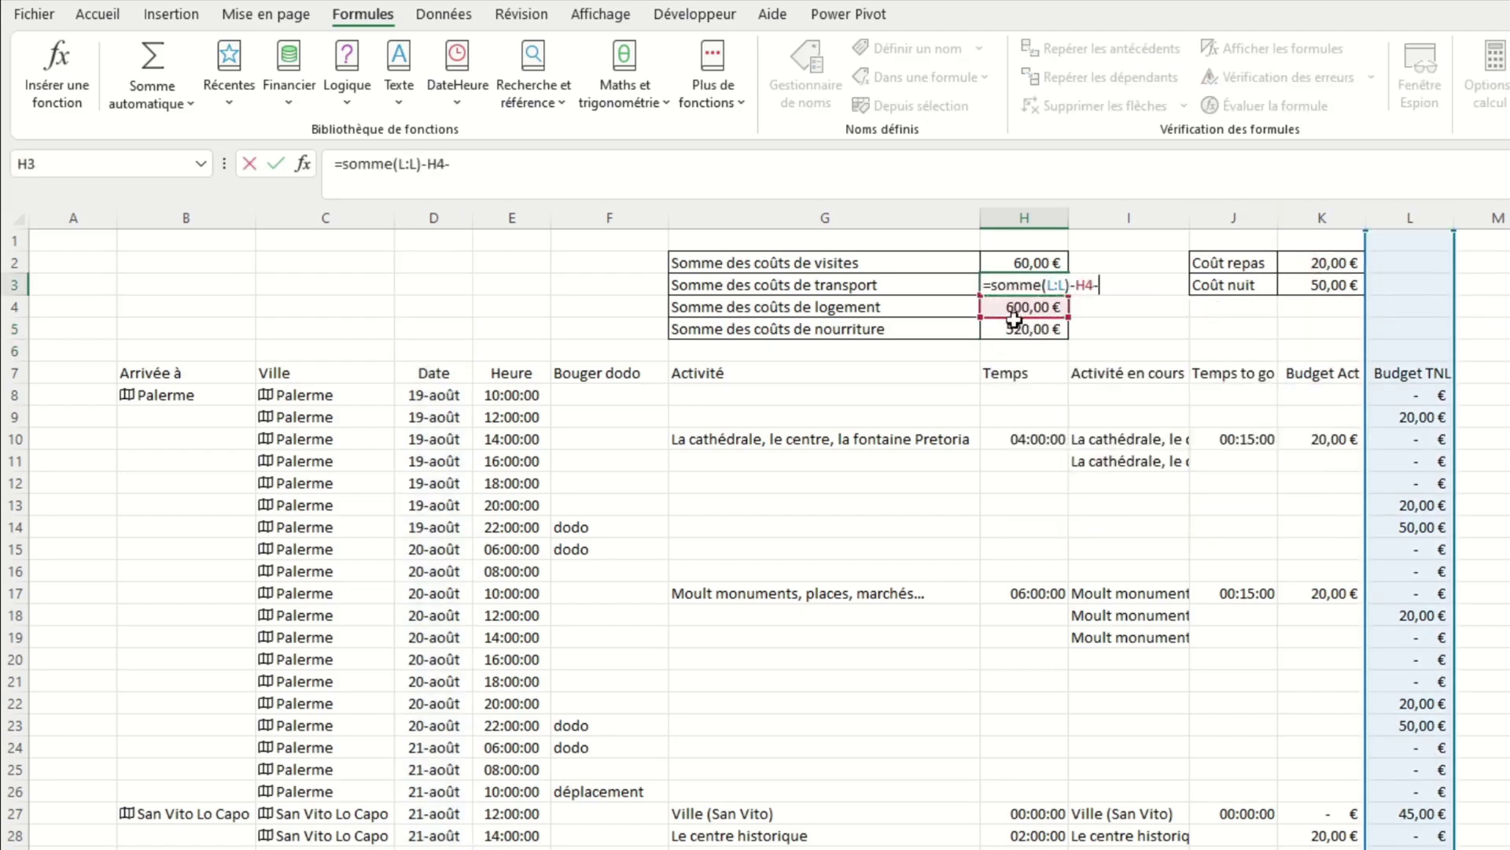
{"action": "key", "text": "Down"}
{"action": "key", "text": "Down"}
{"action": "key", "text": "Return"}
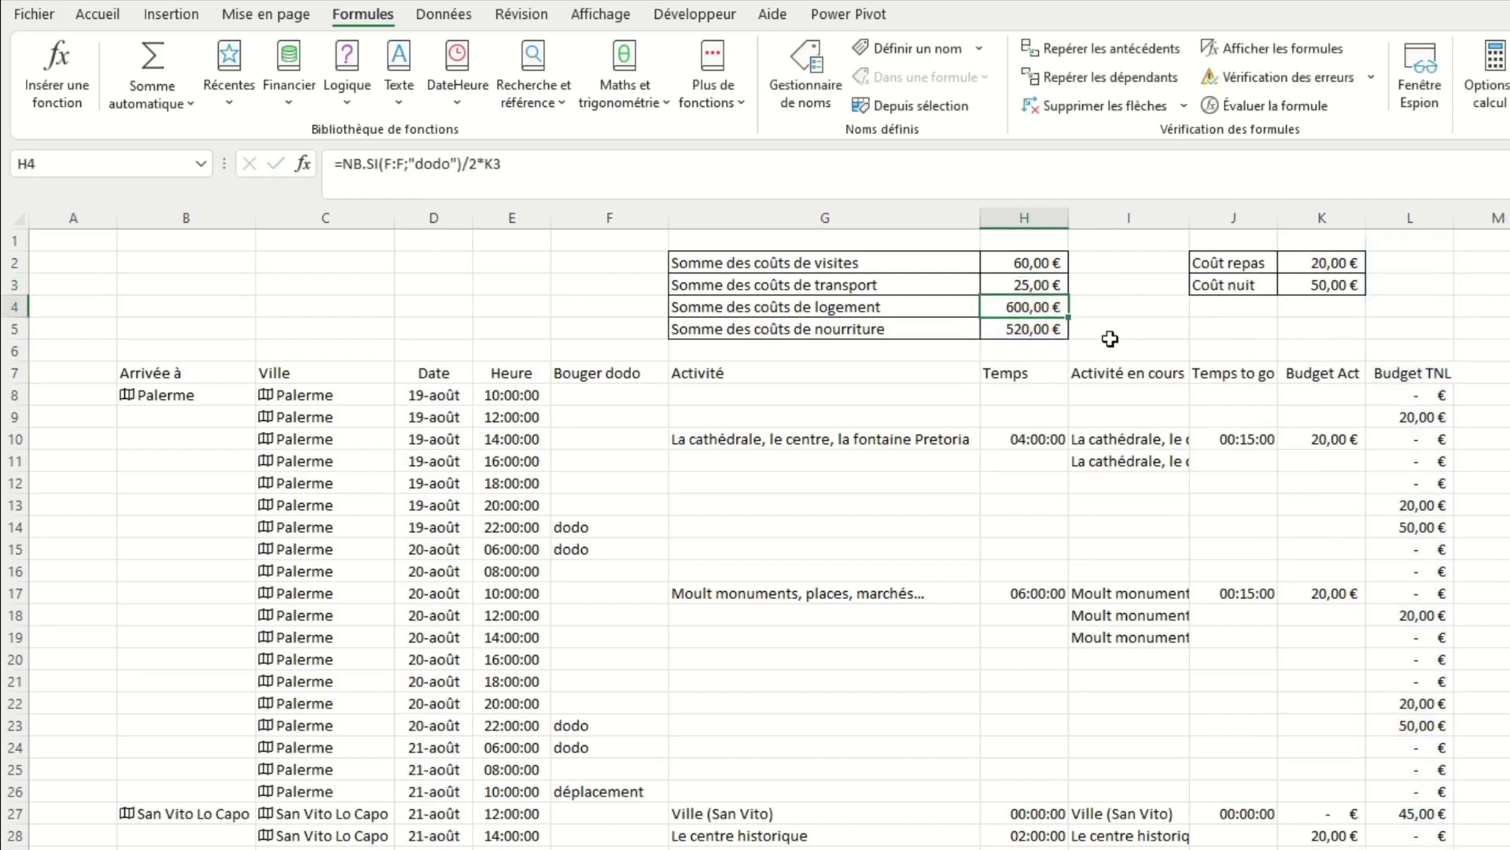
{"action": "left_click", "coordinate": [1229, 328]}
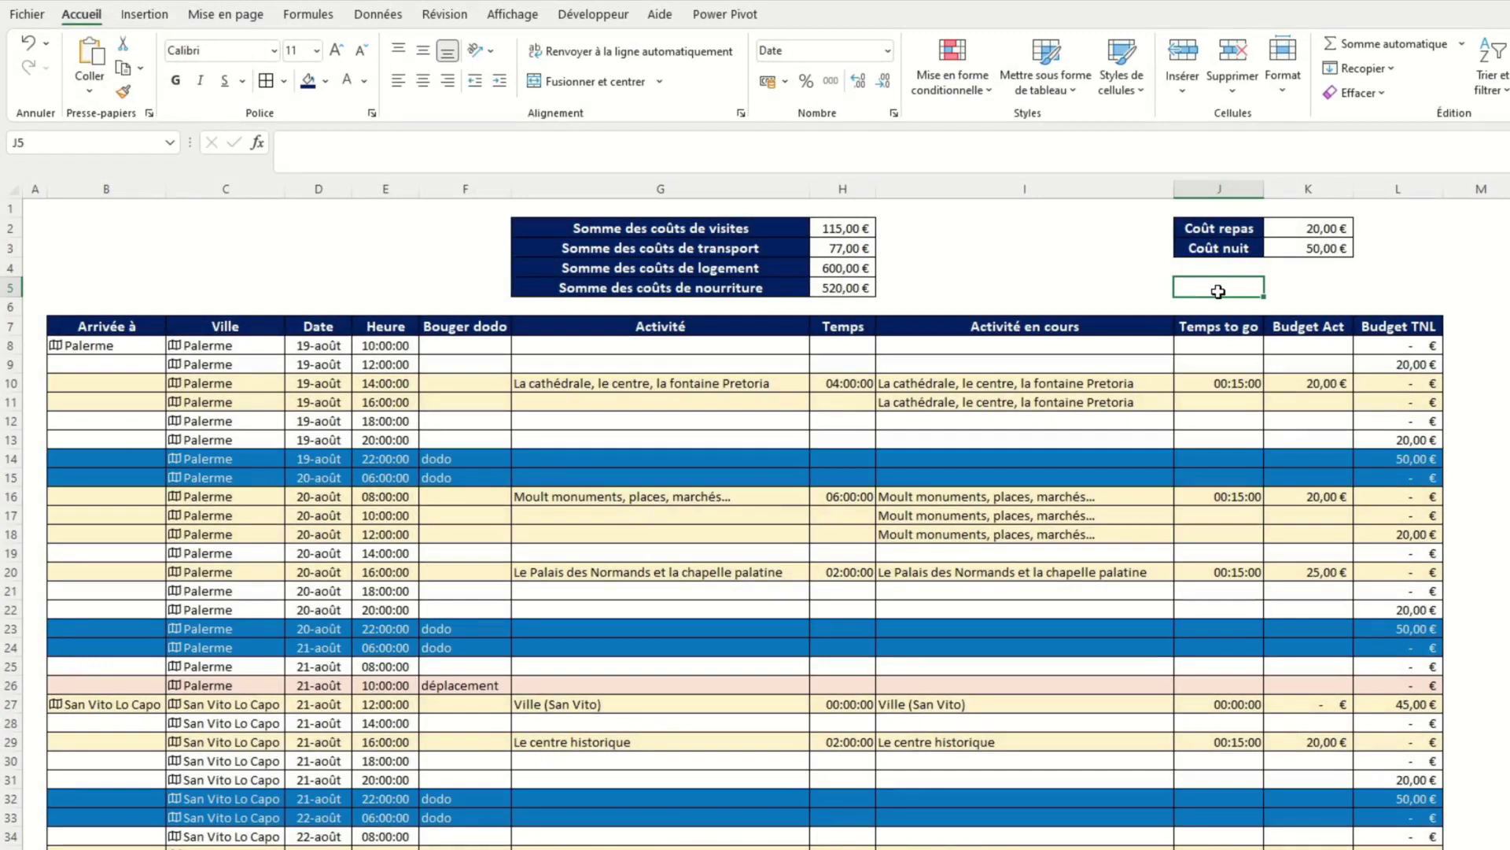
Scroll down the trip plan to bring the Cefalù rows into view.
{"action": "scroll", "coordinate": [1123, 340], "scroll_direction": "down", "scroll_amount": 1}
{"action": "scroll", "coordinate": [917, 388], "scroll_direction": "down", "scroll_amount": 4}
{"action": "scroll", "coordinate": [674, 513], "scroll_direction": "down", "scroll_amount": 1}
{"action": "scroll", "coordinate": [573, 529], "scroll_direction": "down", "scroll_amount": 4}
{"action": "scroll", "coordinate": [574, 530], "scroll_direction": "down", "scroll_amount": 5}
{"action": "scroll", "coordinate": [522, 529], "scroll_direction": "down", "scroll_amount": 2}
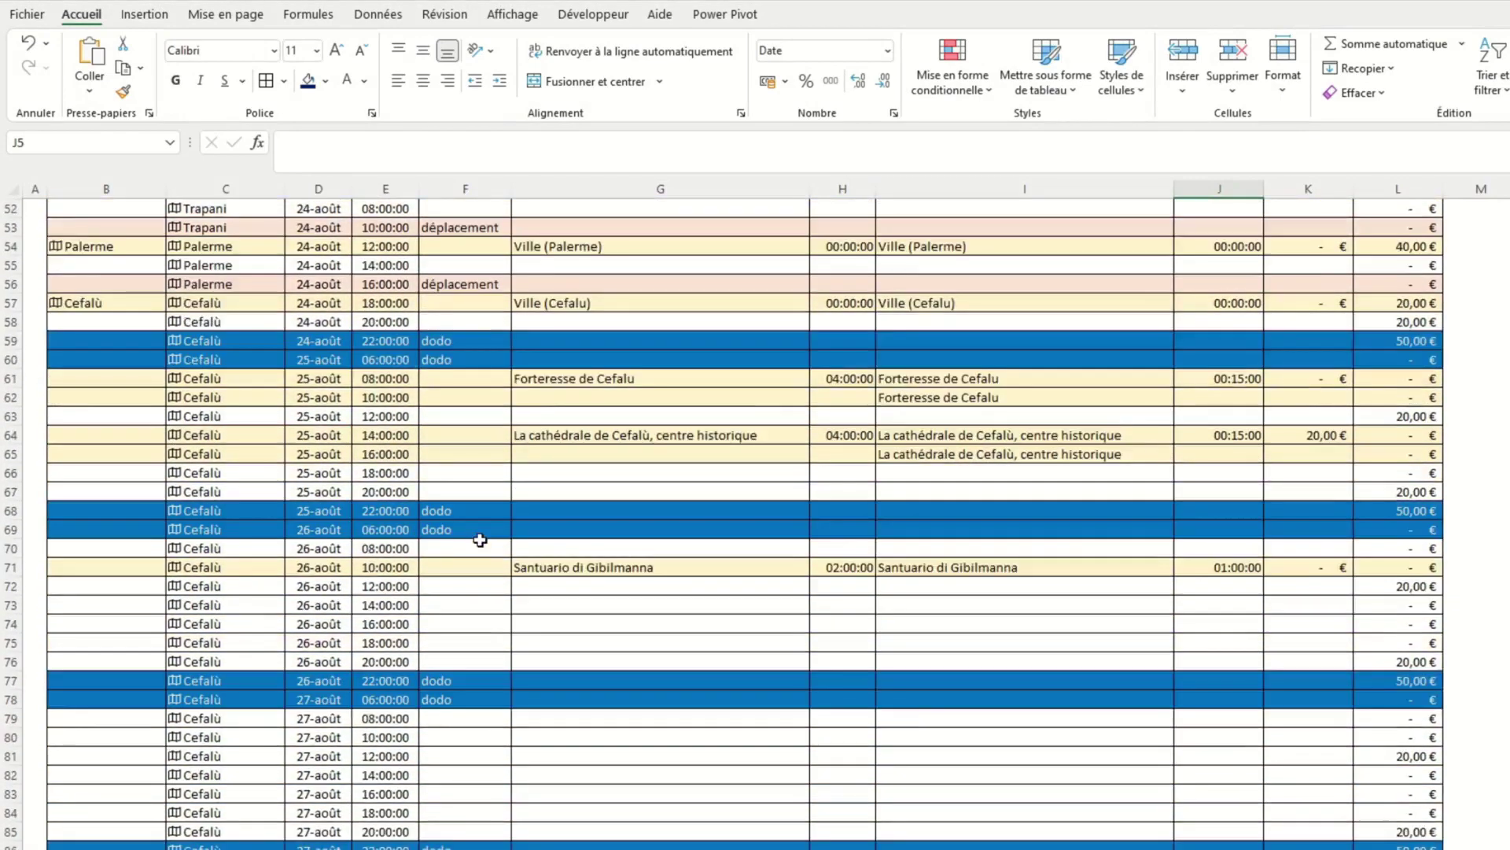
{"action": "scroll", "coordinate": [482, 540], "scroll_direction": "down", "scroll_amount": 2}
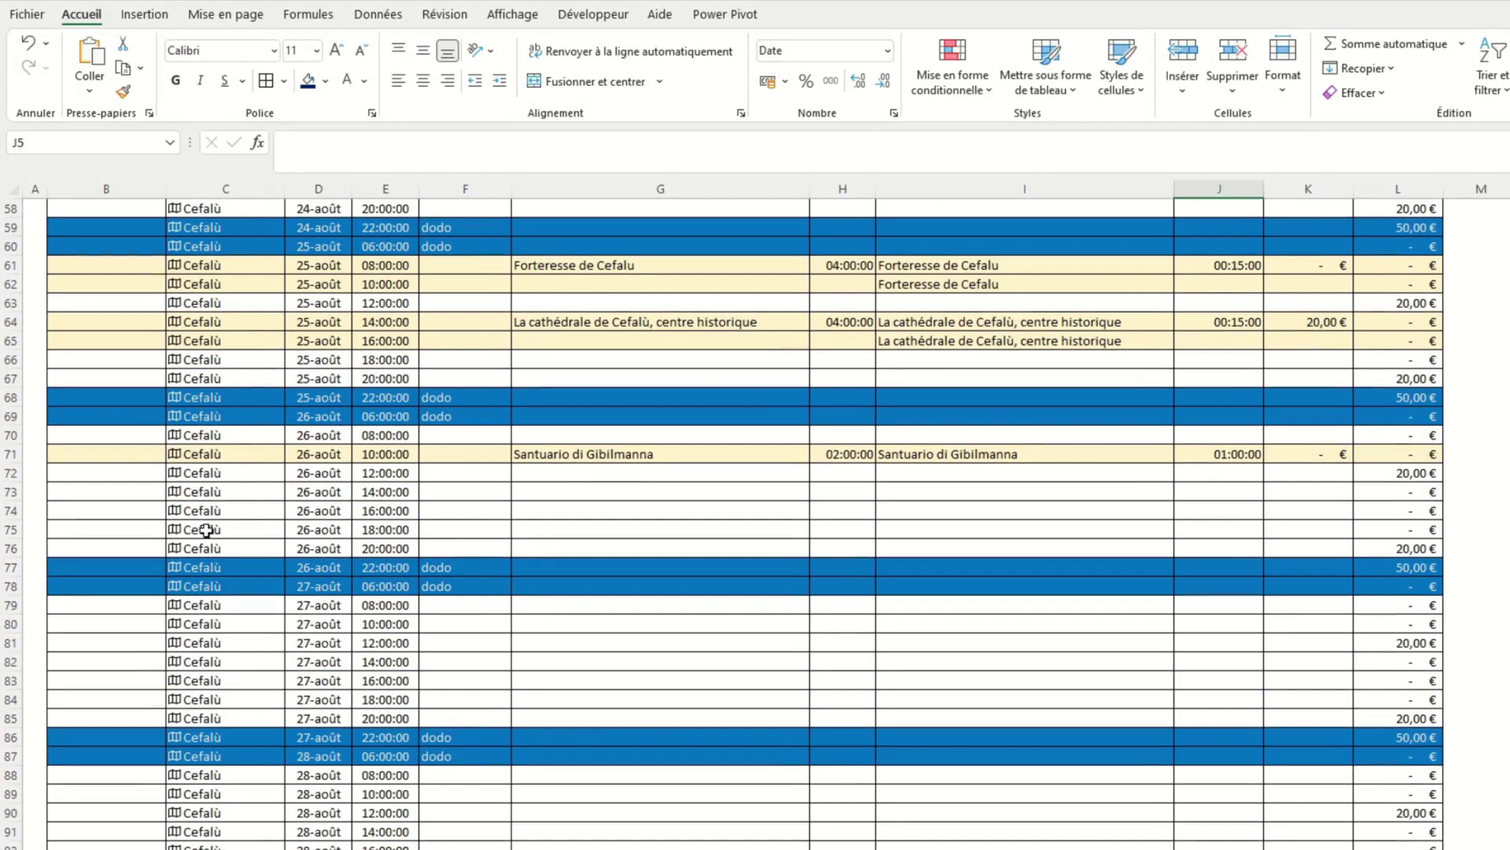
Set Taormine as the 26-août 18:00 arrival and schedule a visit of the town.
{"action": "left_click", "coordinate": [142, 518]}
{"action": "left_click", "coordinate": [150, 530]}
{"action": "left_click", "coordinate": [173, 530]}
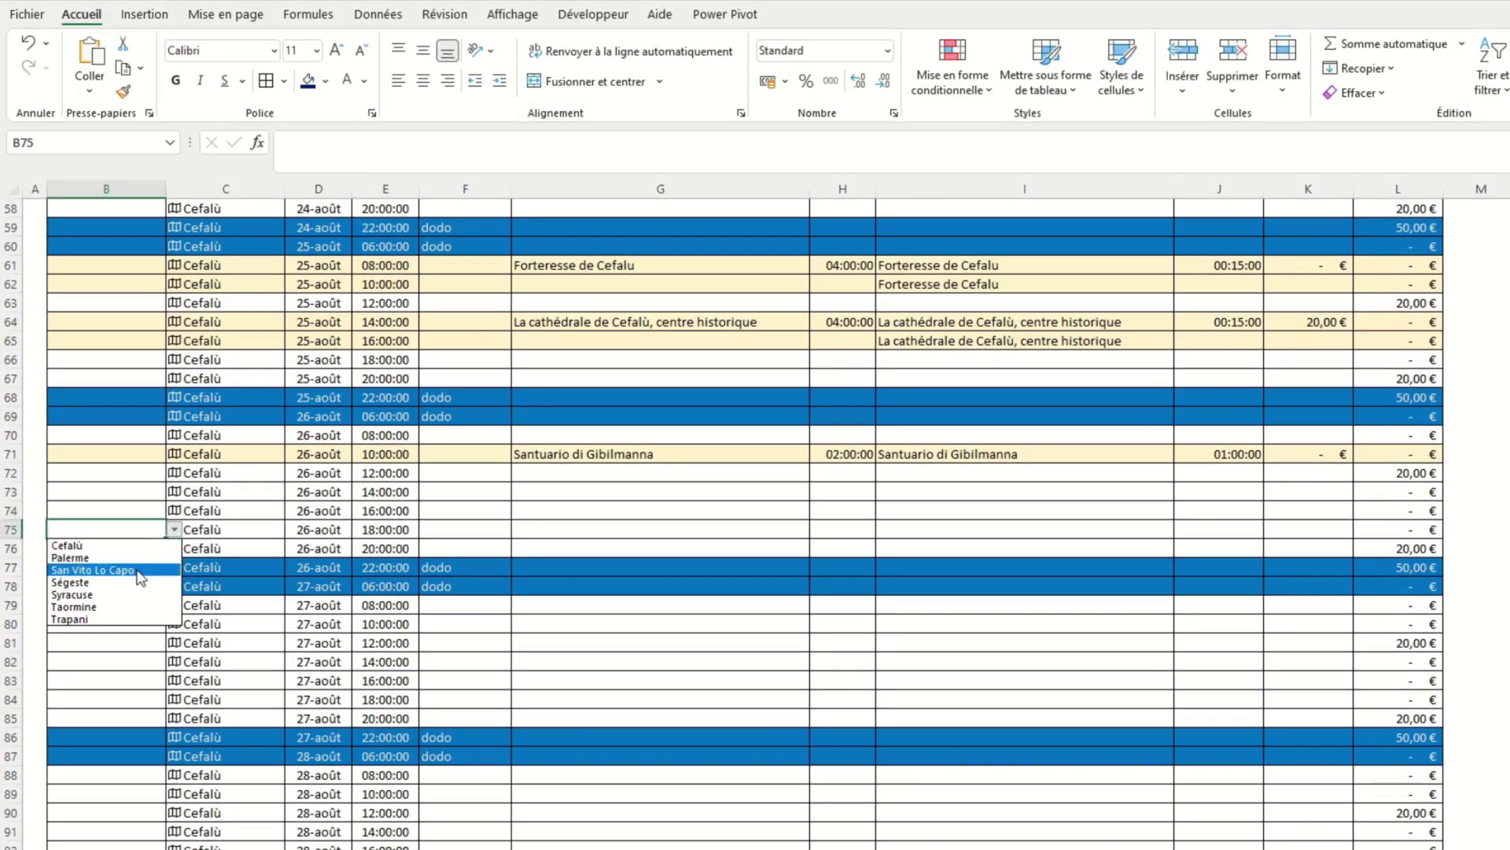
{"action": "left_click", "coordinate": [134, 607]}
{"action": "left_click", "coordinate": [806, 534]}
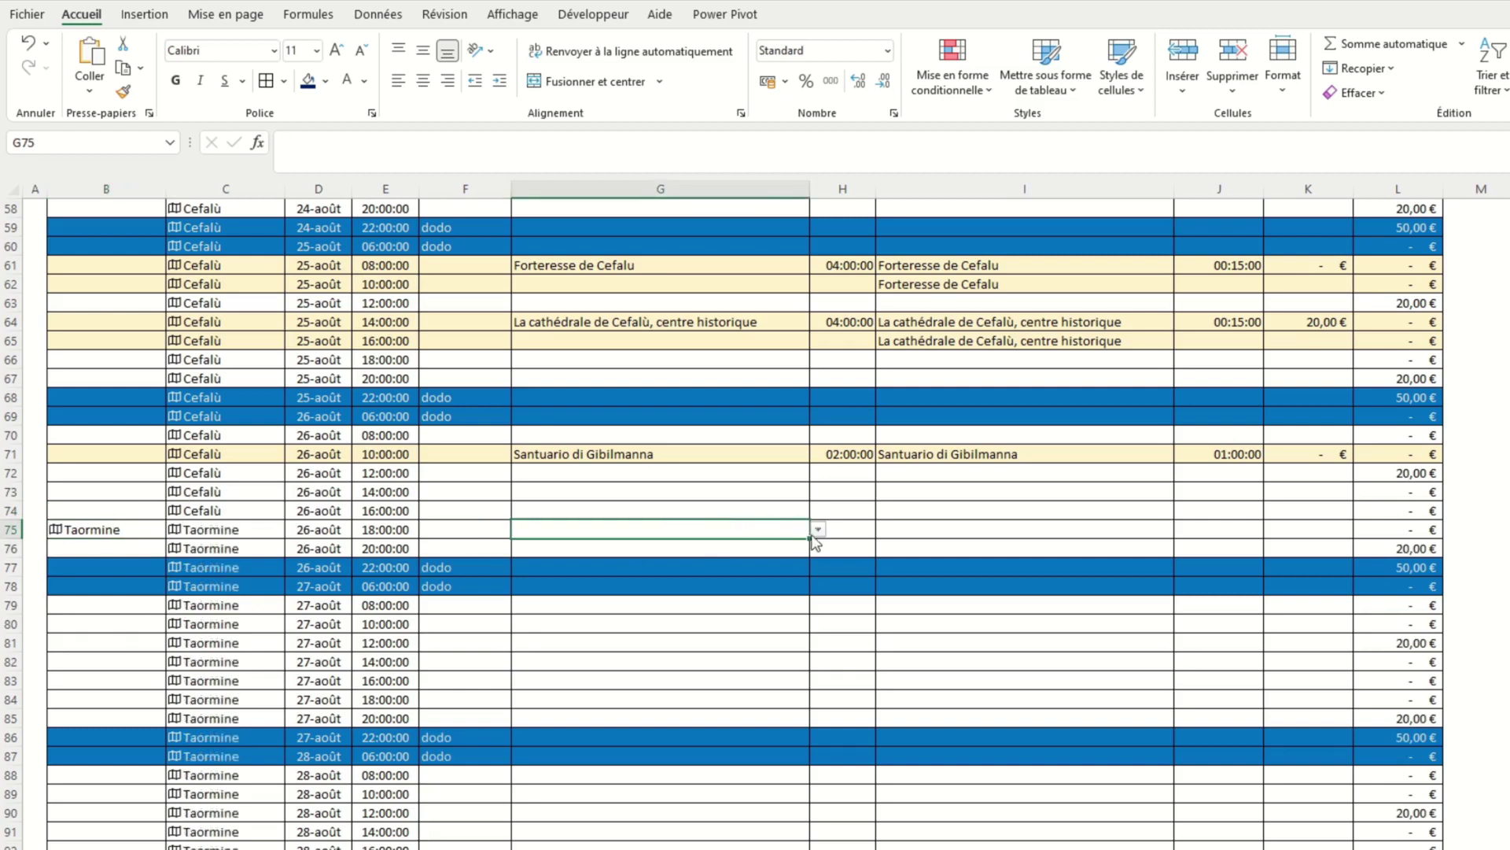
{"action": "left_click", "coordinate": [818, 531]}
{"action": "left_click", "coordinate": [744, 548]}
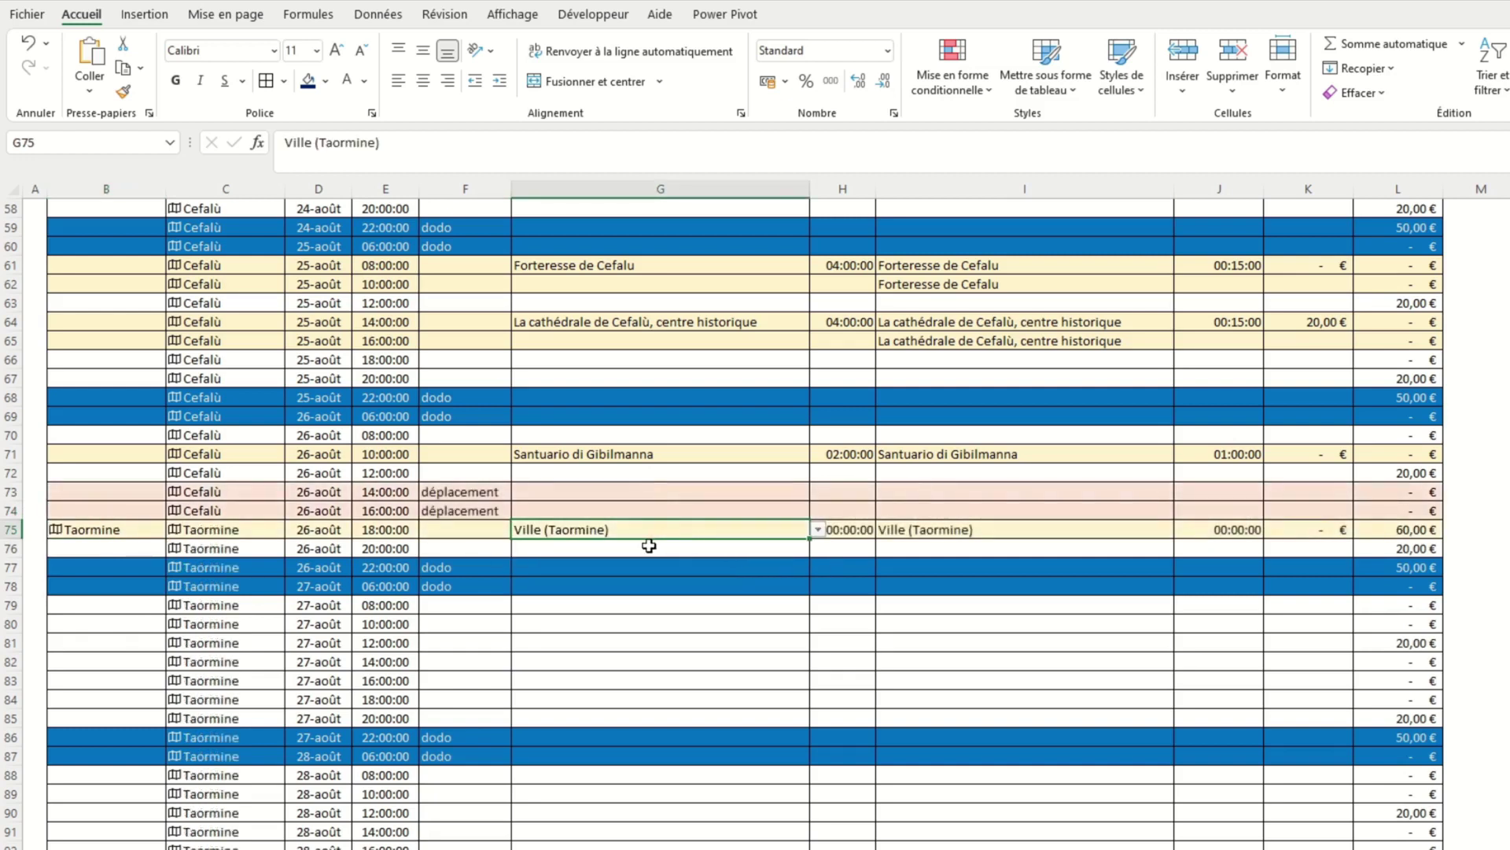
Schedule Le Théâtre Grec antique at 20:00 and Etna on 27-août at 10:00.
{"action": "left_click", "coordinate": [625, 546]}
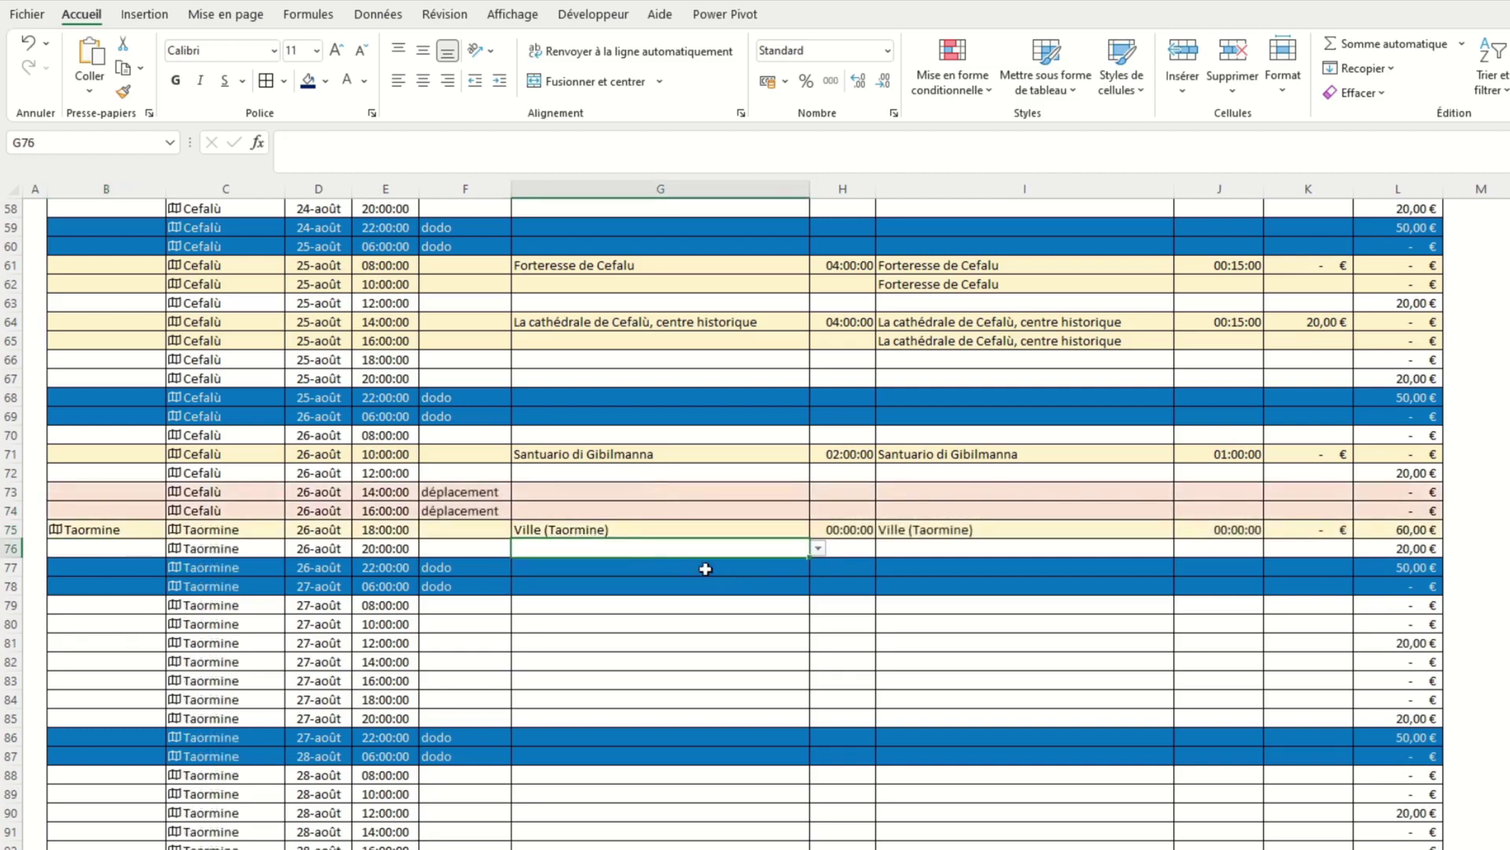
{"action": "left_click", "coordinate": [820, 550]}
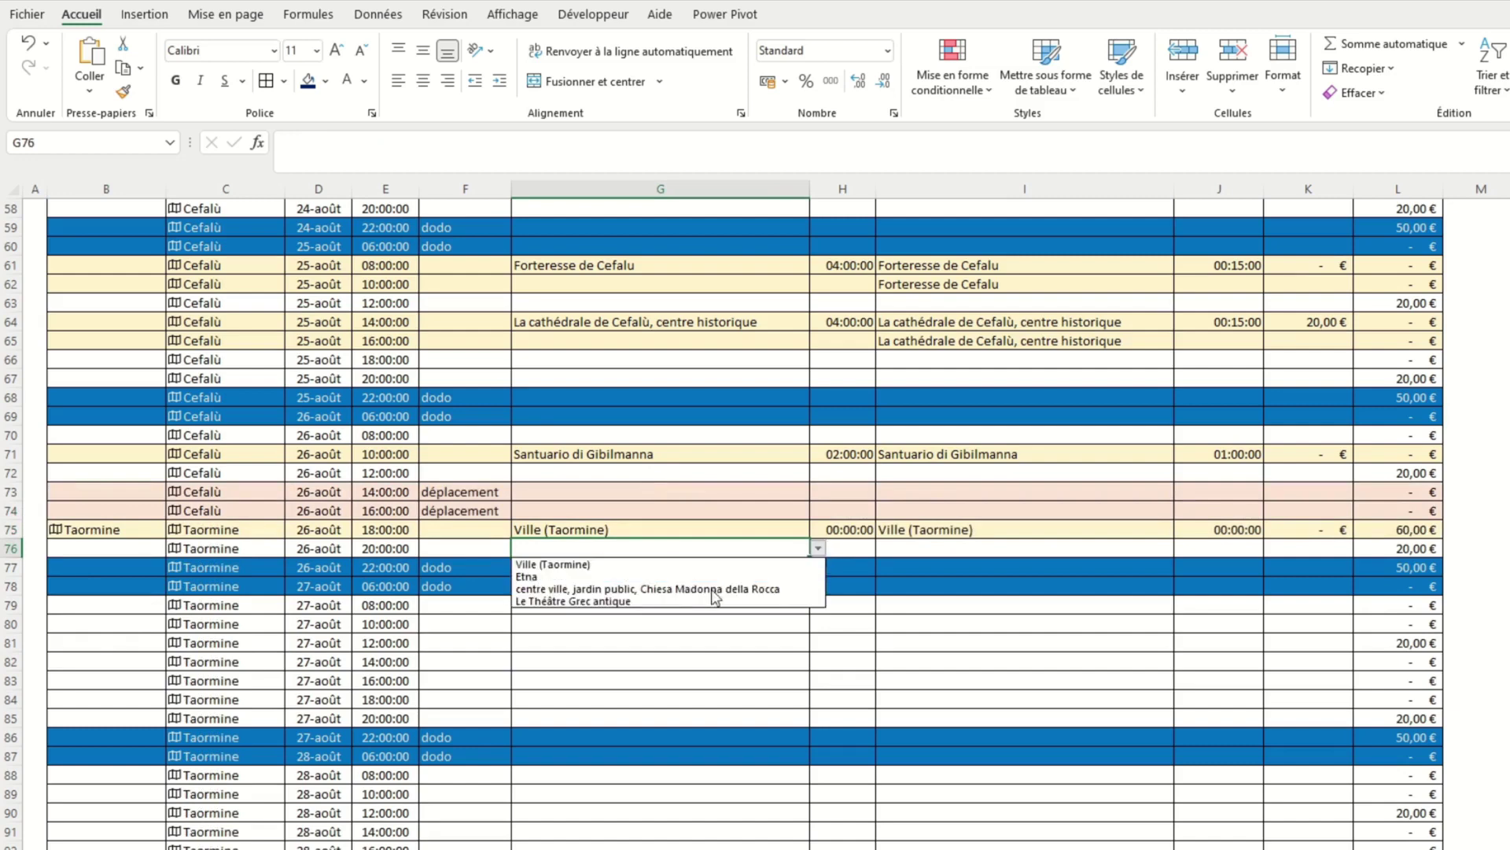
{"action": "left_click", "coordinate": [693, 609]}
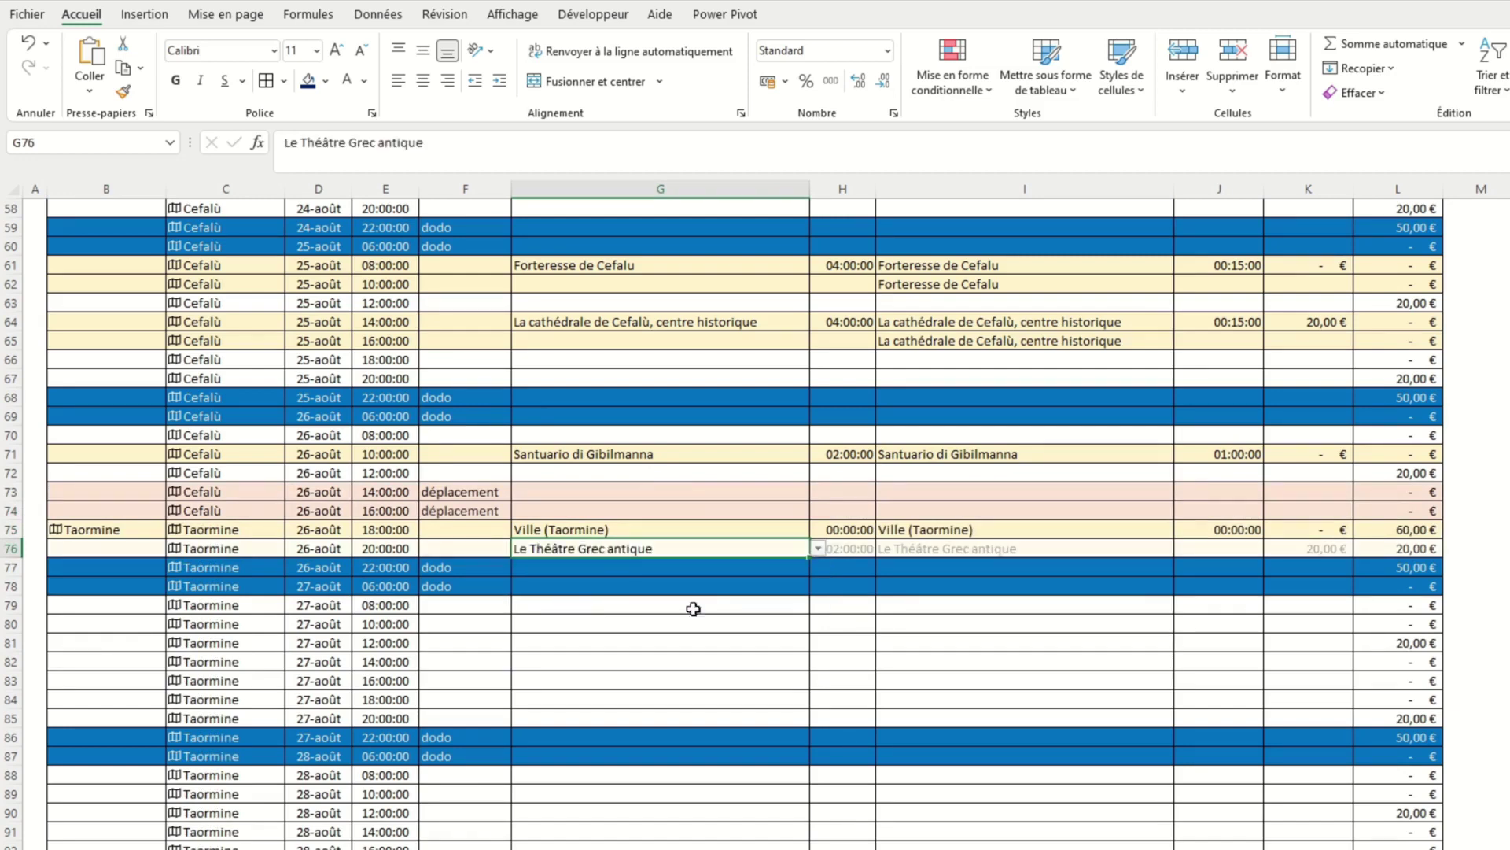
{"action": "left_click", "coordinate": [603, 627]}
{"action": "left_click", "coordinate": [819, 625]}
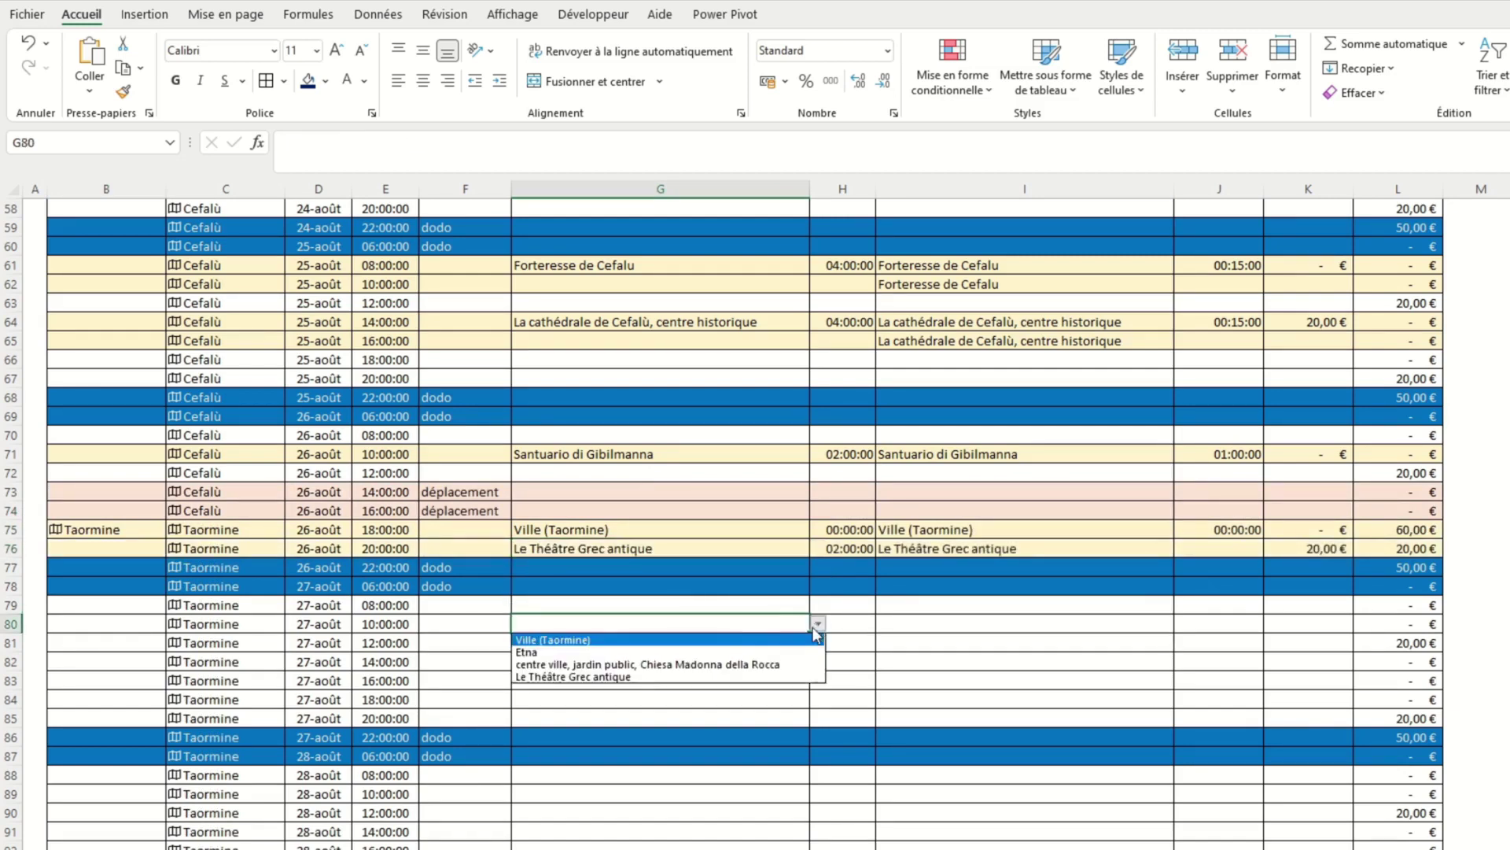
{"action": "left_click", "coordinate": [724, 652]}
Schedule centre ville, jardin public and Chiesa Madonna della Rocca for 28-août 08:00.
{"action": "left_click", "coordinate": [640, 700]}
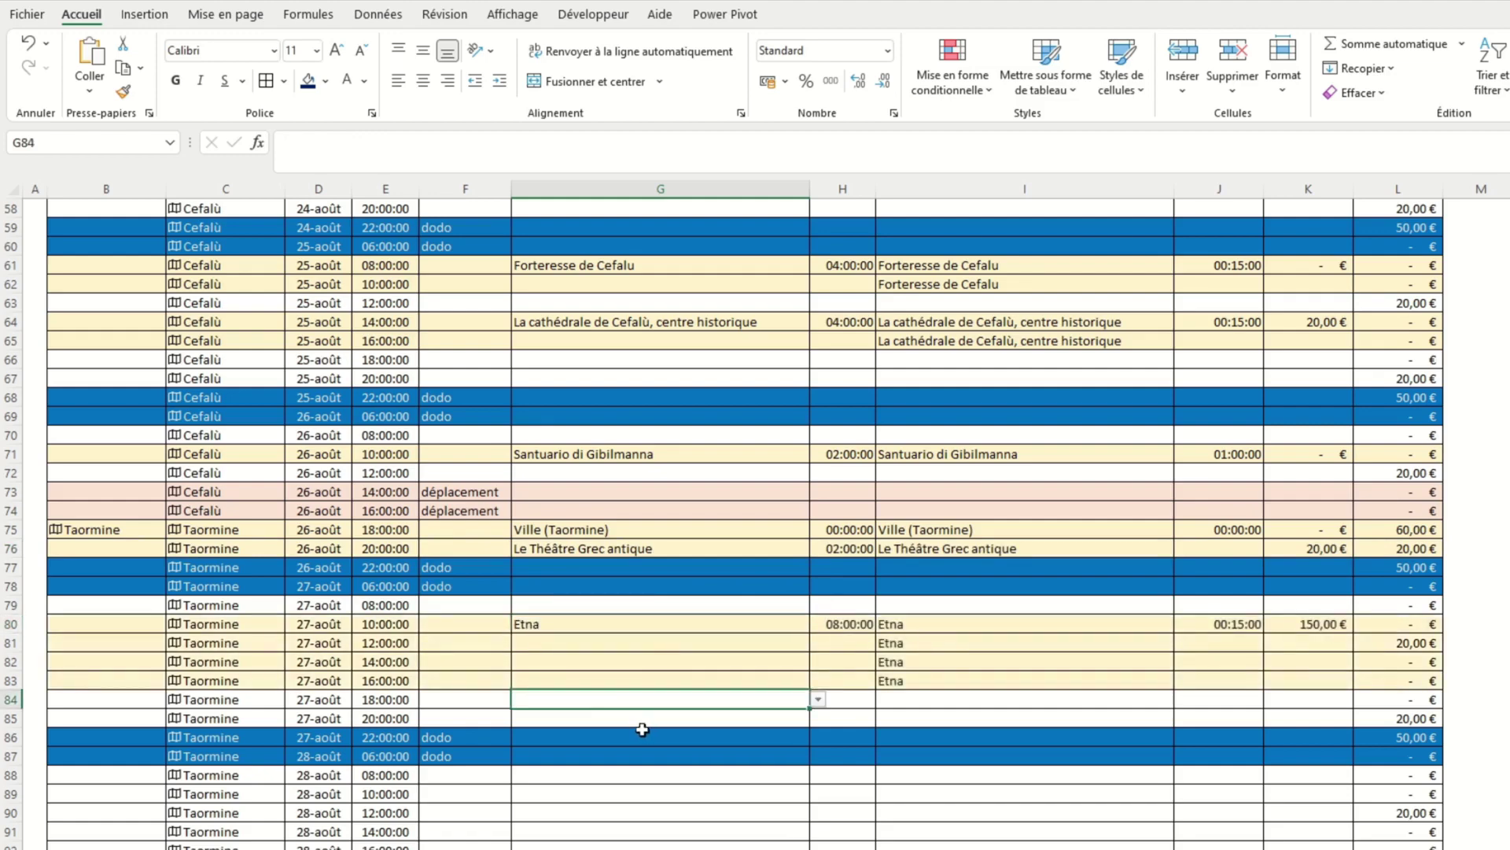
{"action": "scroll", "coordinate": [643, 729], "scroll_direction": "down", "scroll_amount": 1}
{"action": "scroll", "coordinate": [641, 648], "scroll_direction": "down", "scroll_amount": 3}
{"action": "left_click", "coordinate": [612, 550]}
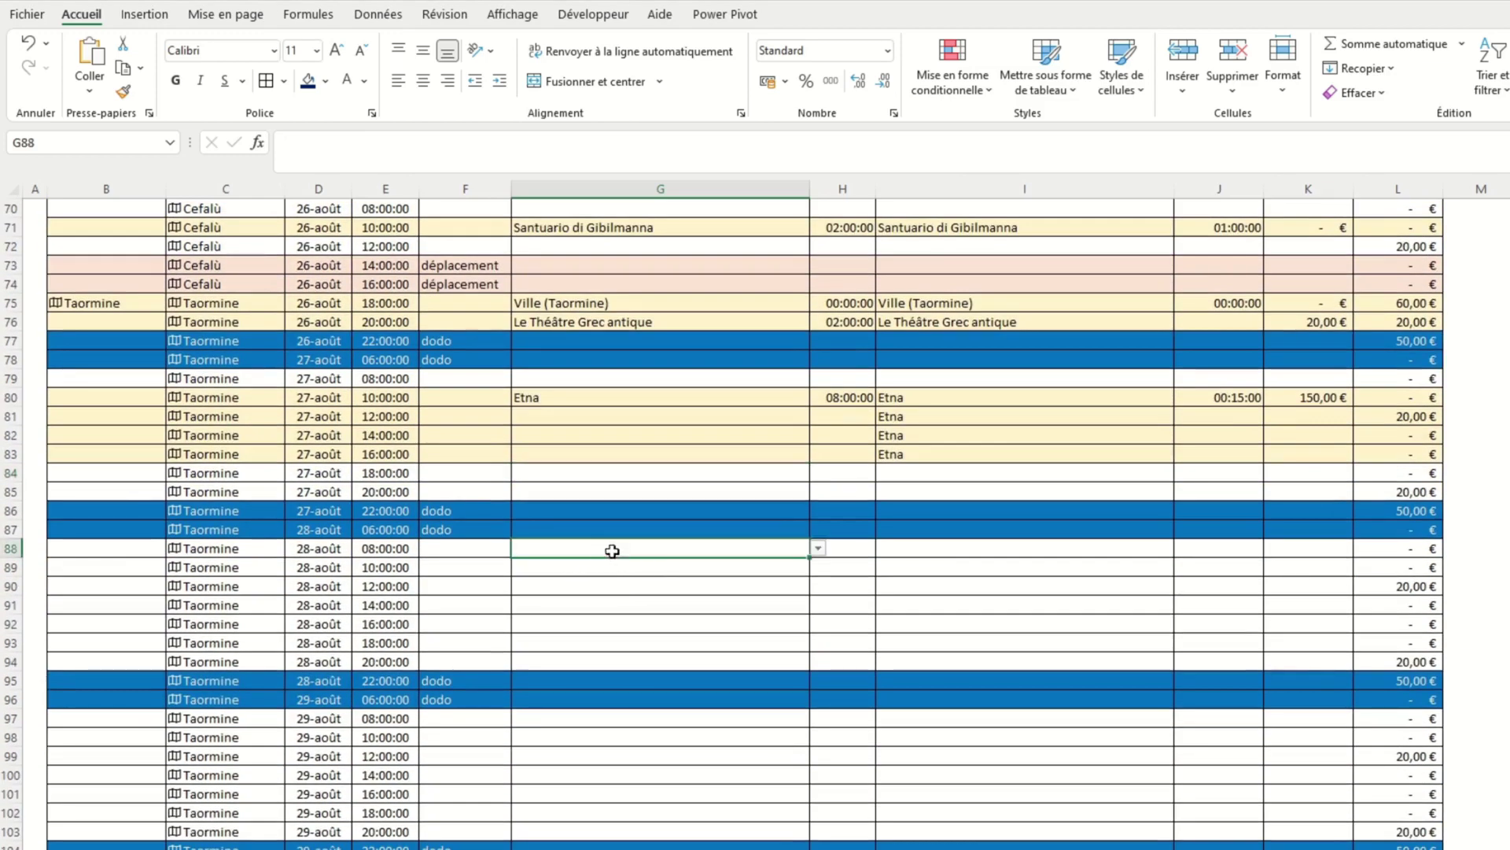
{"action": "left_click", "coordinate": [818, 549]}
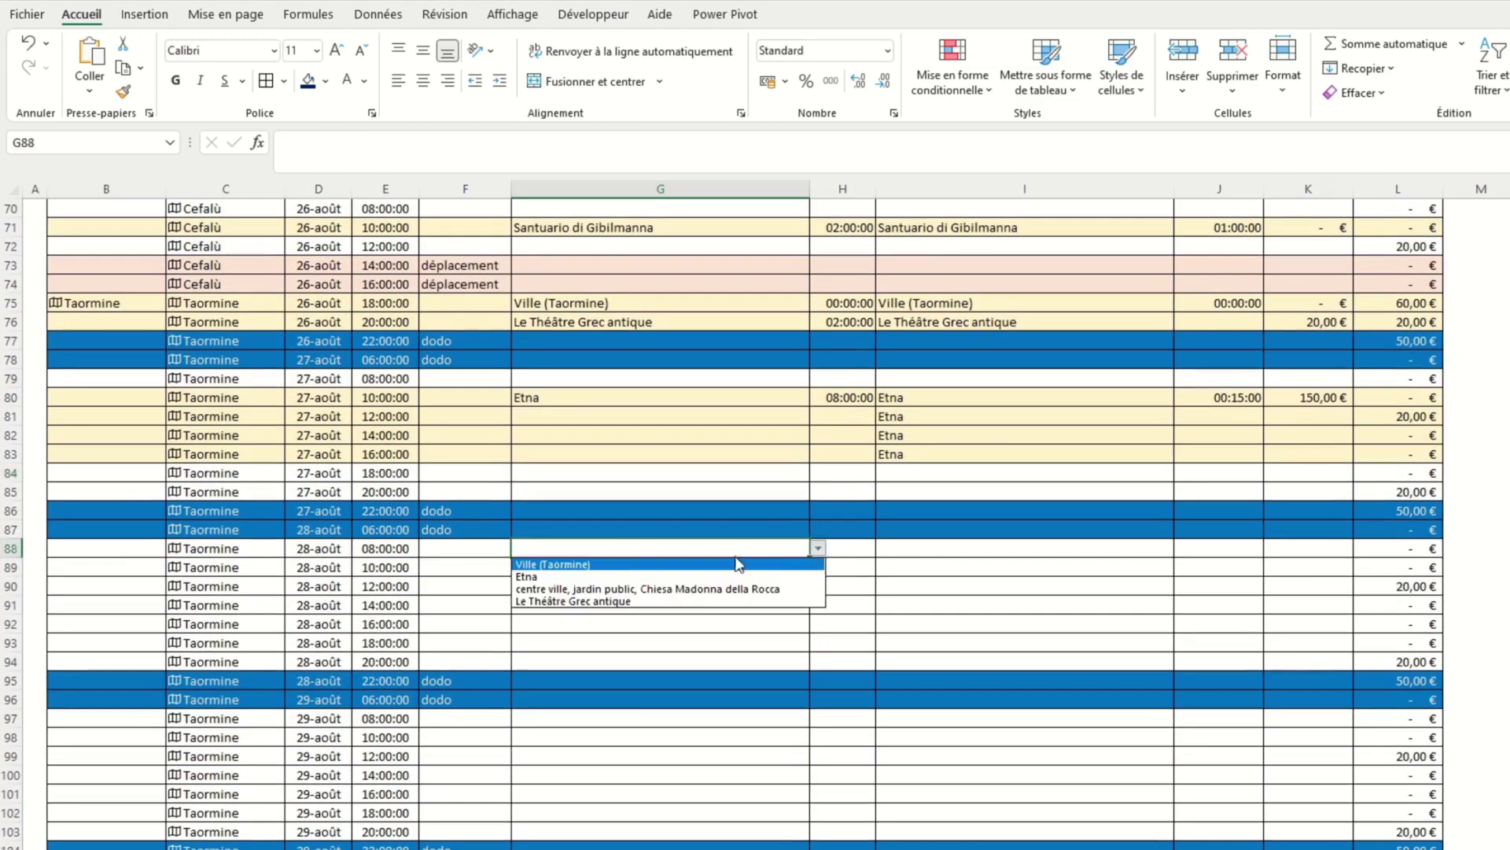
{"action": "left_click", "coordinate": [657, 591]}
Set Syracuse as the 28-août 16:00 arrival and schedule a visit of Syracuse town.
{"action": "left_click", "coordinate": [118, 624]}
{"action": "left_click", "coordinate": [173, 624]}
{"action": "left_click", "coordinate": [79, 685]}
{"action": "left_click", "coordinate": [627, 621]}
{"action": "left_click", "coordinate": [818, 623]}
{"action": "left_click", "coordinate": [717, 640]}
{"action": "left_click", "coordinate": [674, 638]}
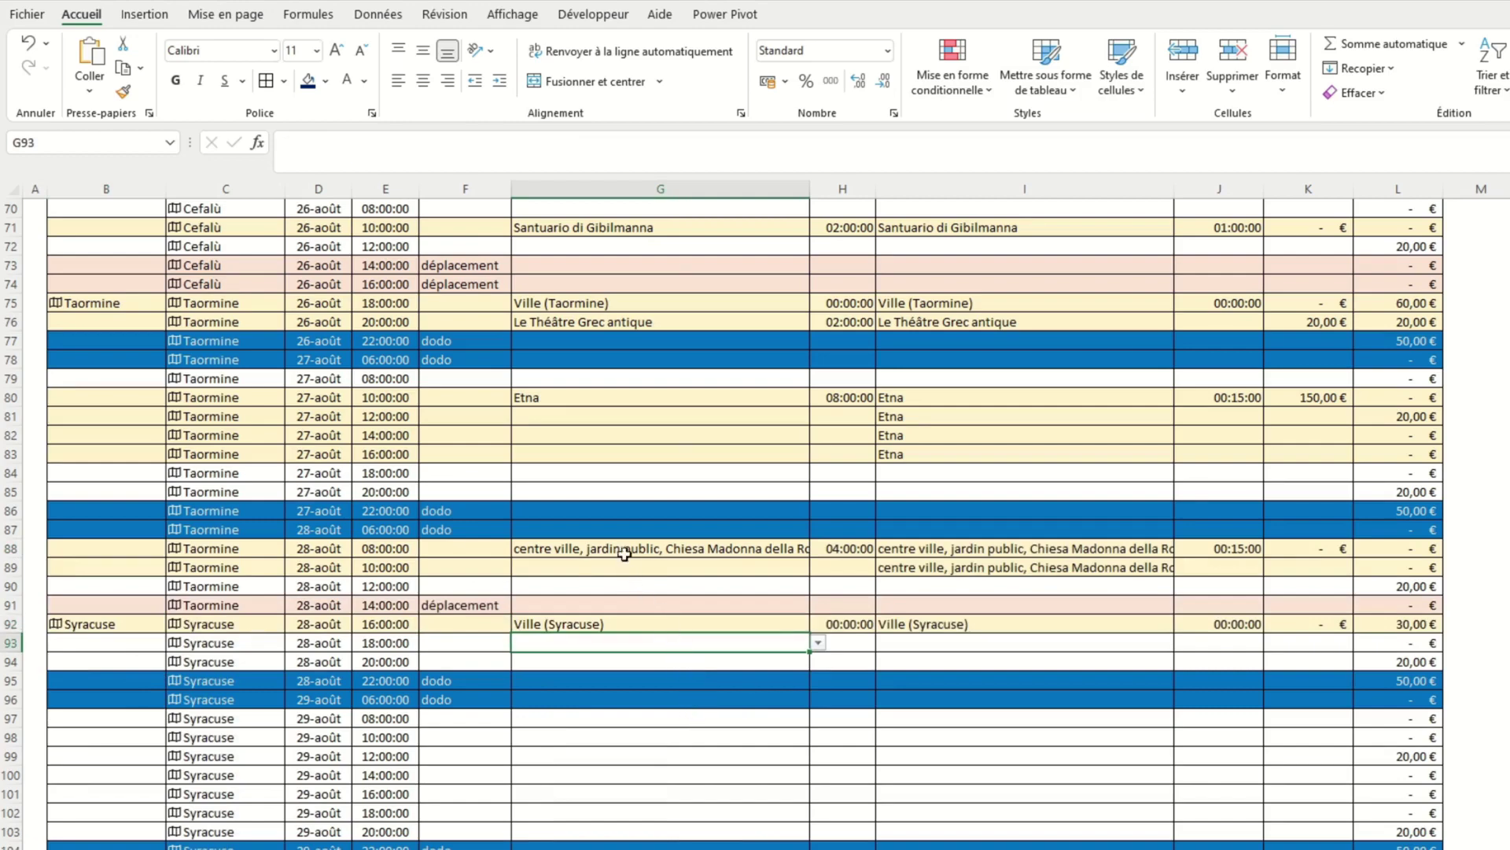
{"action": "scroll", "coordinate": [610, 500], "scroll_direction": "up", "scroll_amount": 5}
{"action": "scroll", "coordinate": [610, 499], "scroll_direction": "up", "scroll_amount": 6}
{"action": "scroll", "coordinate": [604, 488], "scroll_direction": "up", "scroll_amount": 6}
{"action": "scroll", "coordinate": [601, 482], "scroll_direction": "up", "scroll_amount": 6}
{"action": "left_click", "coordinate": [544, 366]}
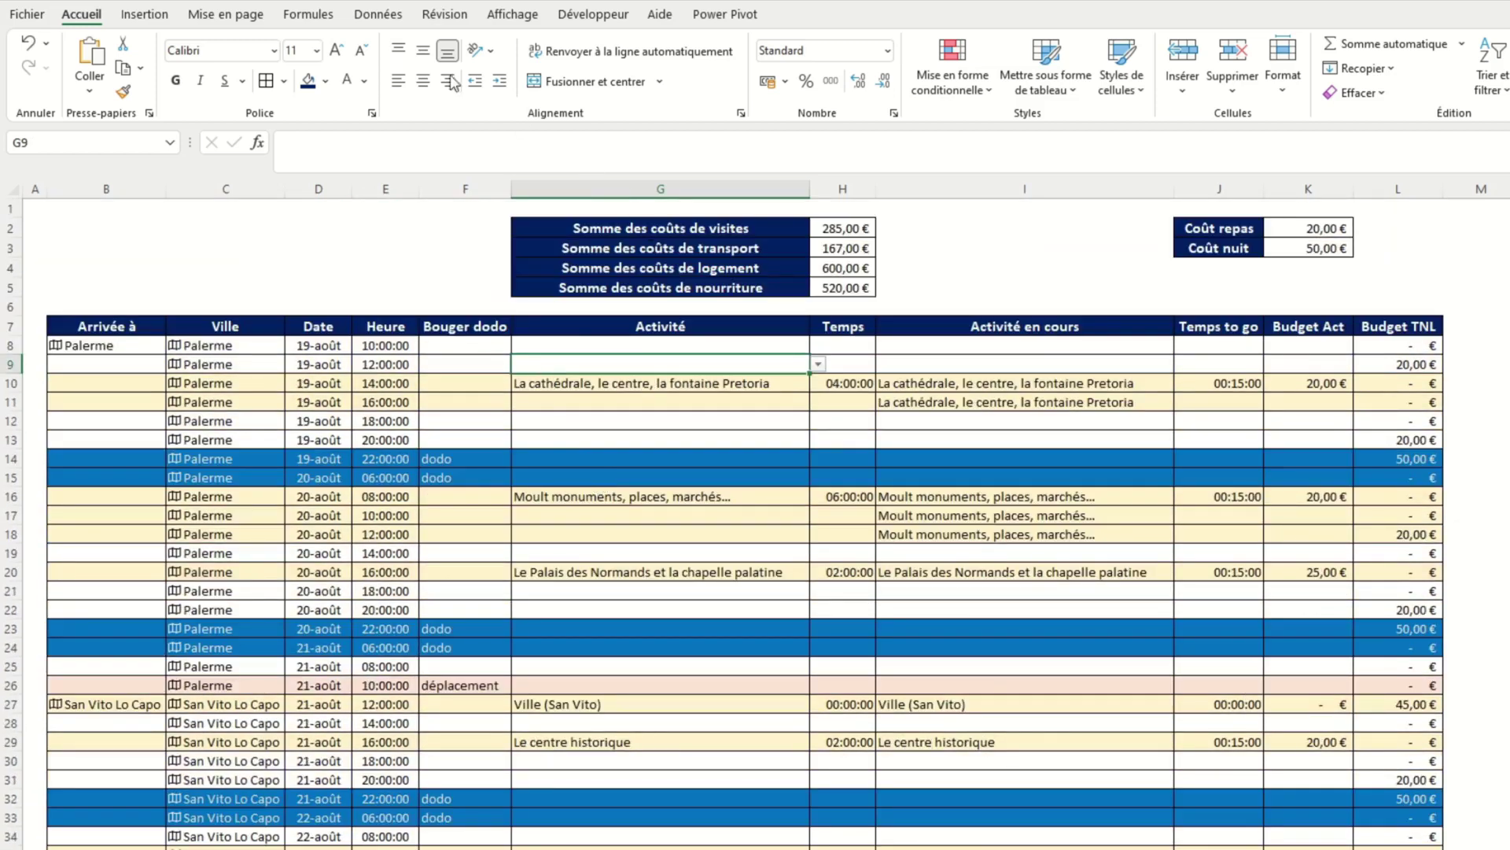
Turn on column filters, try filtering Date to days 25 and 26, then undo it.
{"action": "left_click", "coordinate": [368, 24]}
{"action": "left_click", "coordinate": [942, 71]}
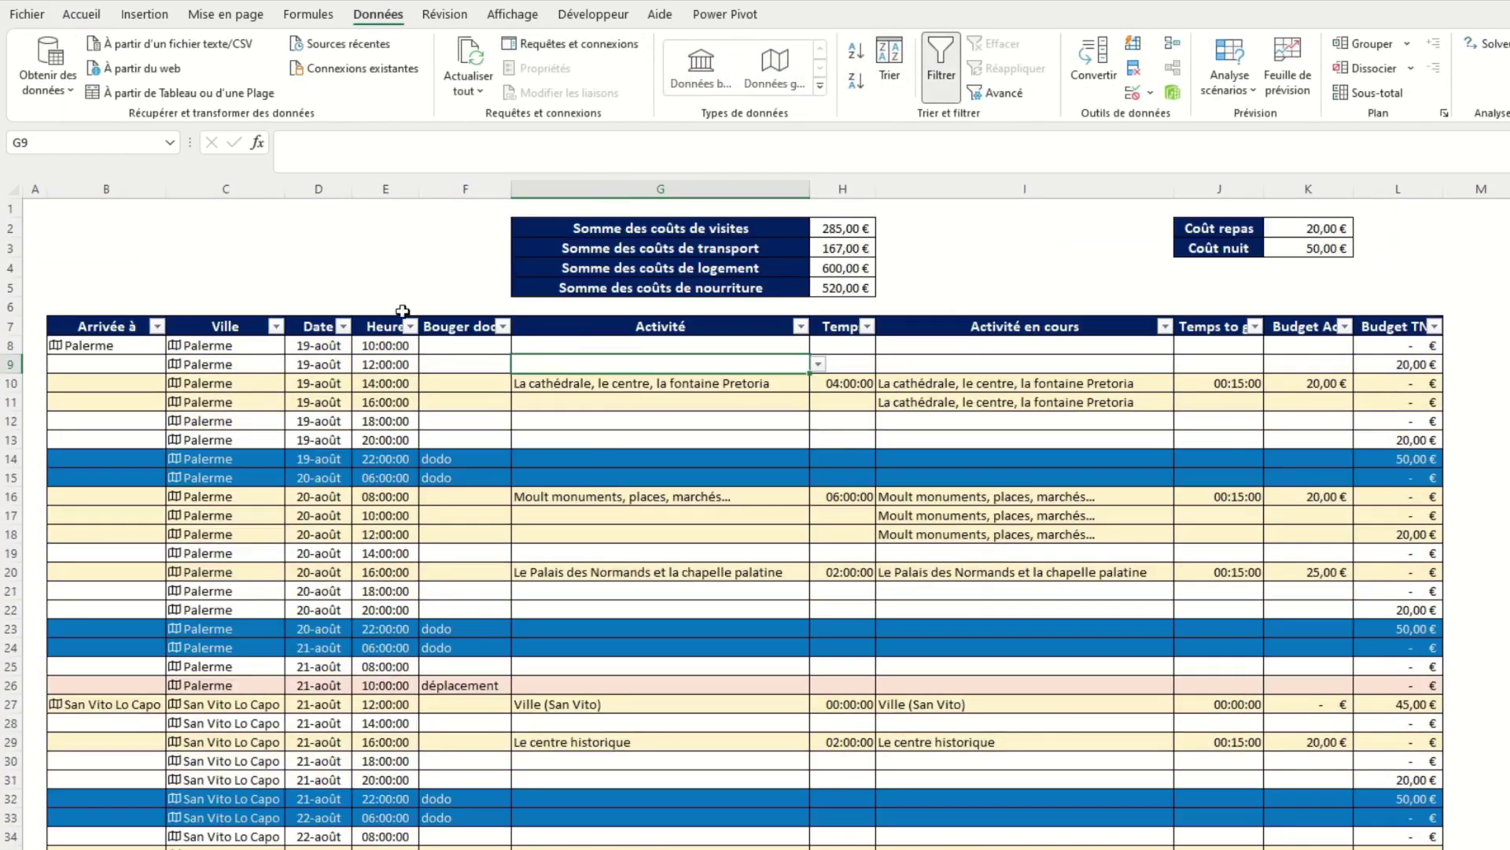
{"action": "left_click", "coordinate": [343, 326]}
{"action": "left_click", "coordinate": [173, 567]}
{"action": "scroll", "coordinate": [189, 641], "scroll_direction": "down", "scroll_amount": 2}
{"action": "left_click", "coordinate": [192, 602]}
{"action": "left_click", "coordinate": [197, 619]}
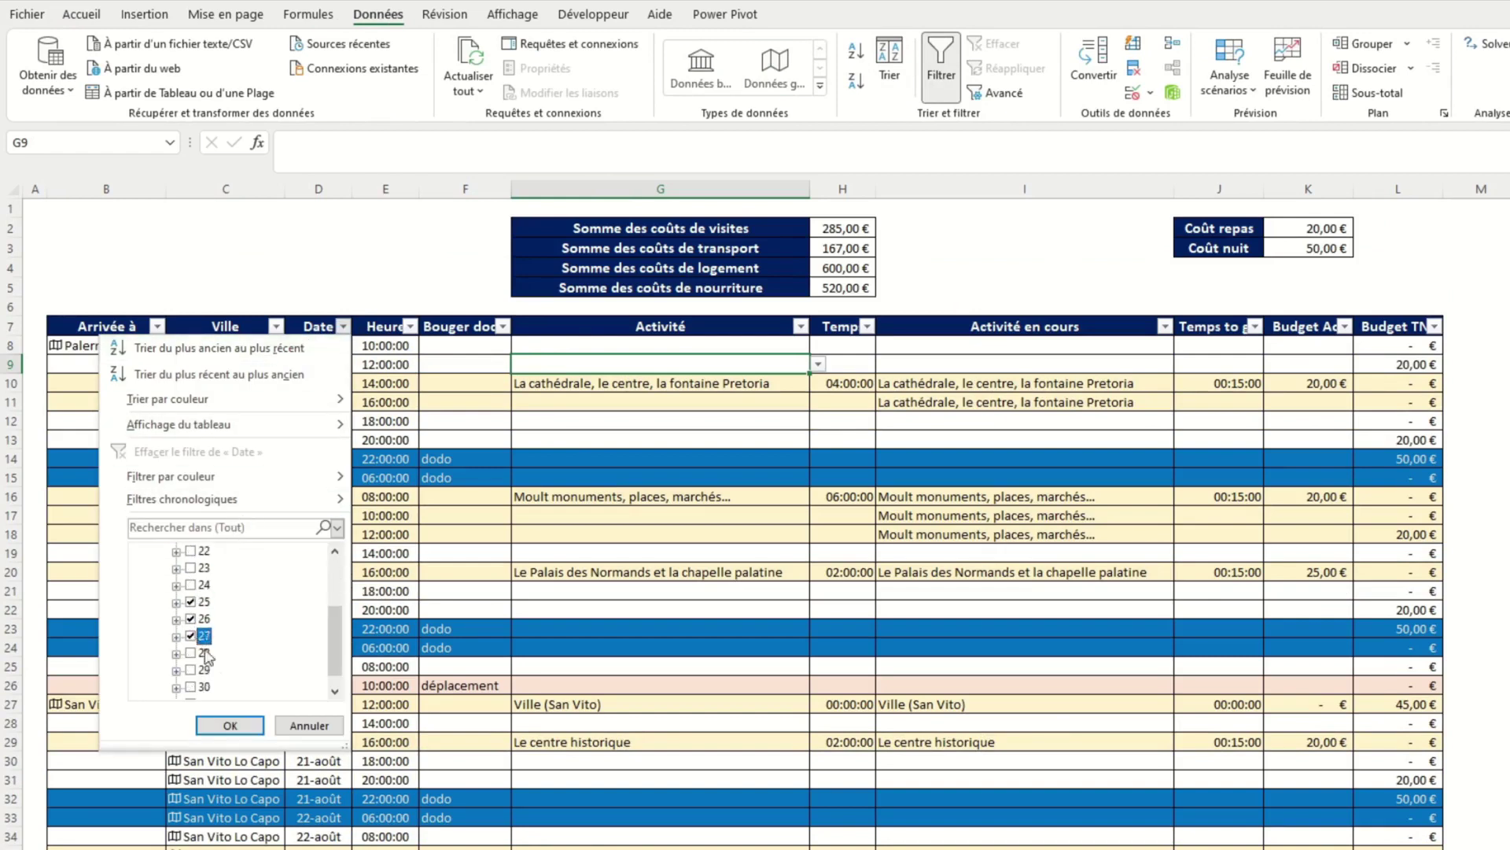
{"action": "left_click", "coordinate": [230, 725]}
{"action": "key", "text": "ctrl+z"}
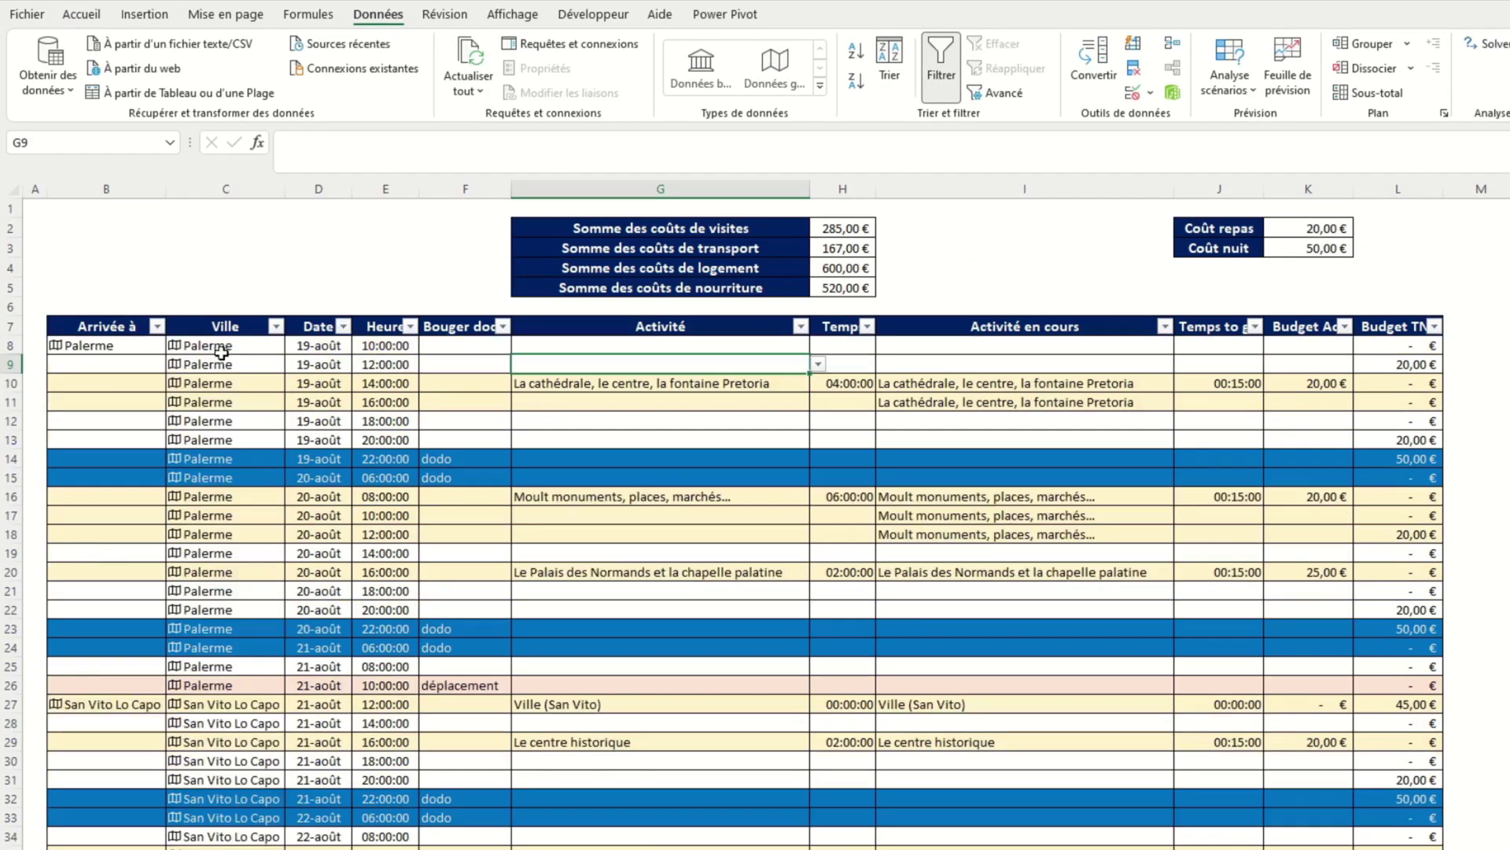
Filter the Ville column to show only San Vito Lo Capo.
{"action": "left_click", "coordinate": [276, 326]}
{"action": "left_click", "coordinate": [124, 592]}
{"action": "left_click", "coordinate": [134, 645]}
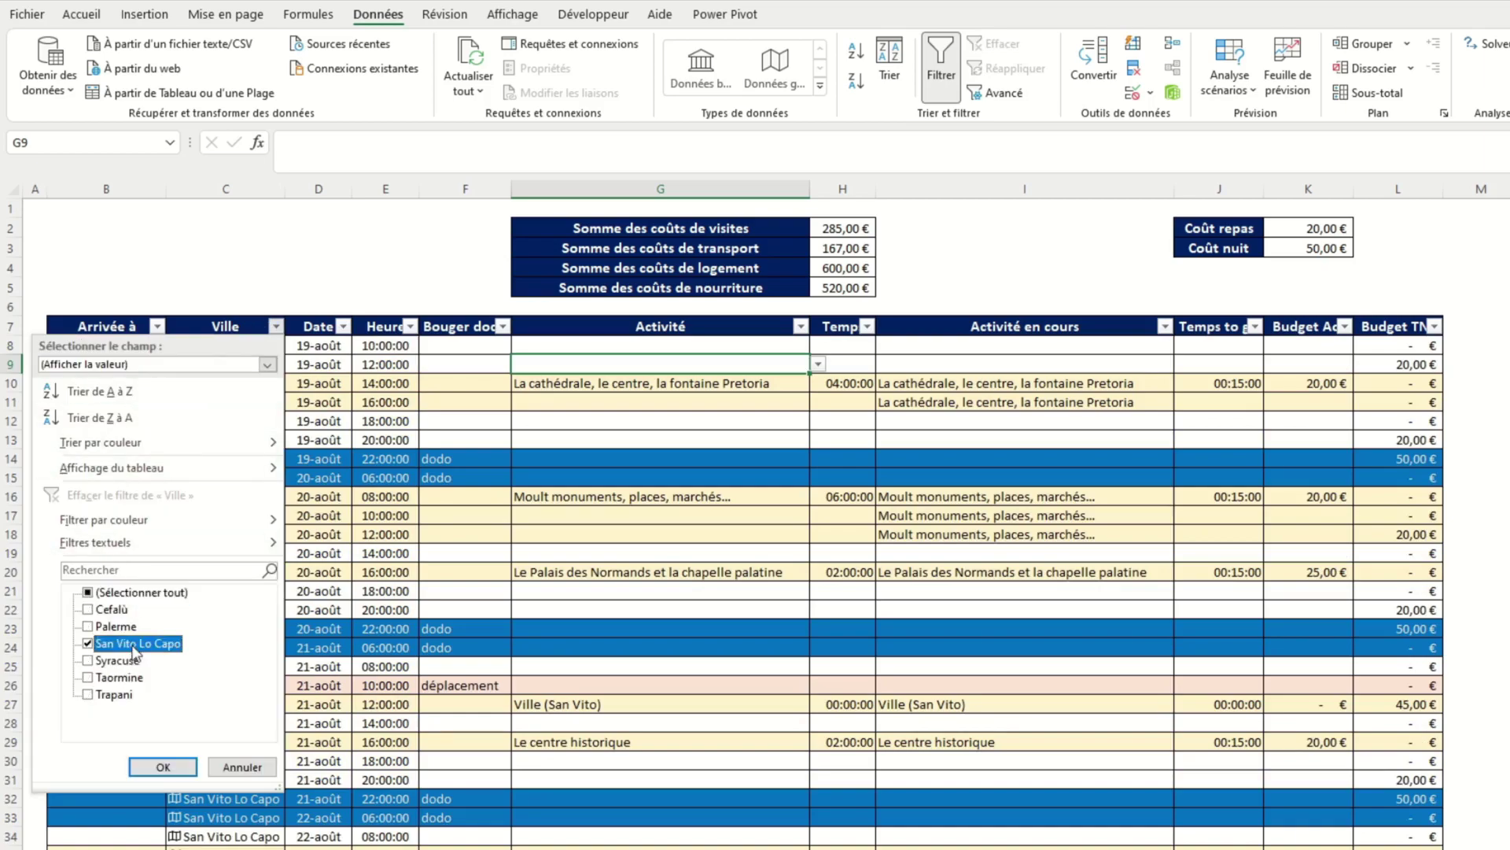
{"action": "left_click", "coordinate": [134, 652]}
{"action": "left_click", "coordinate": [165, 766]}
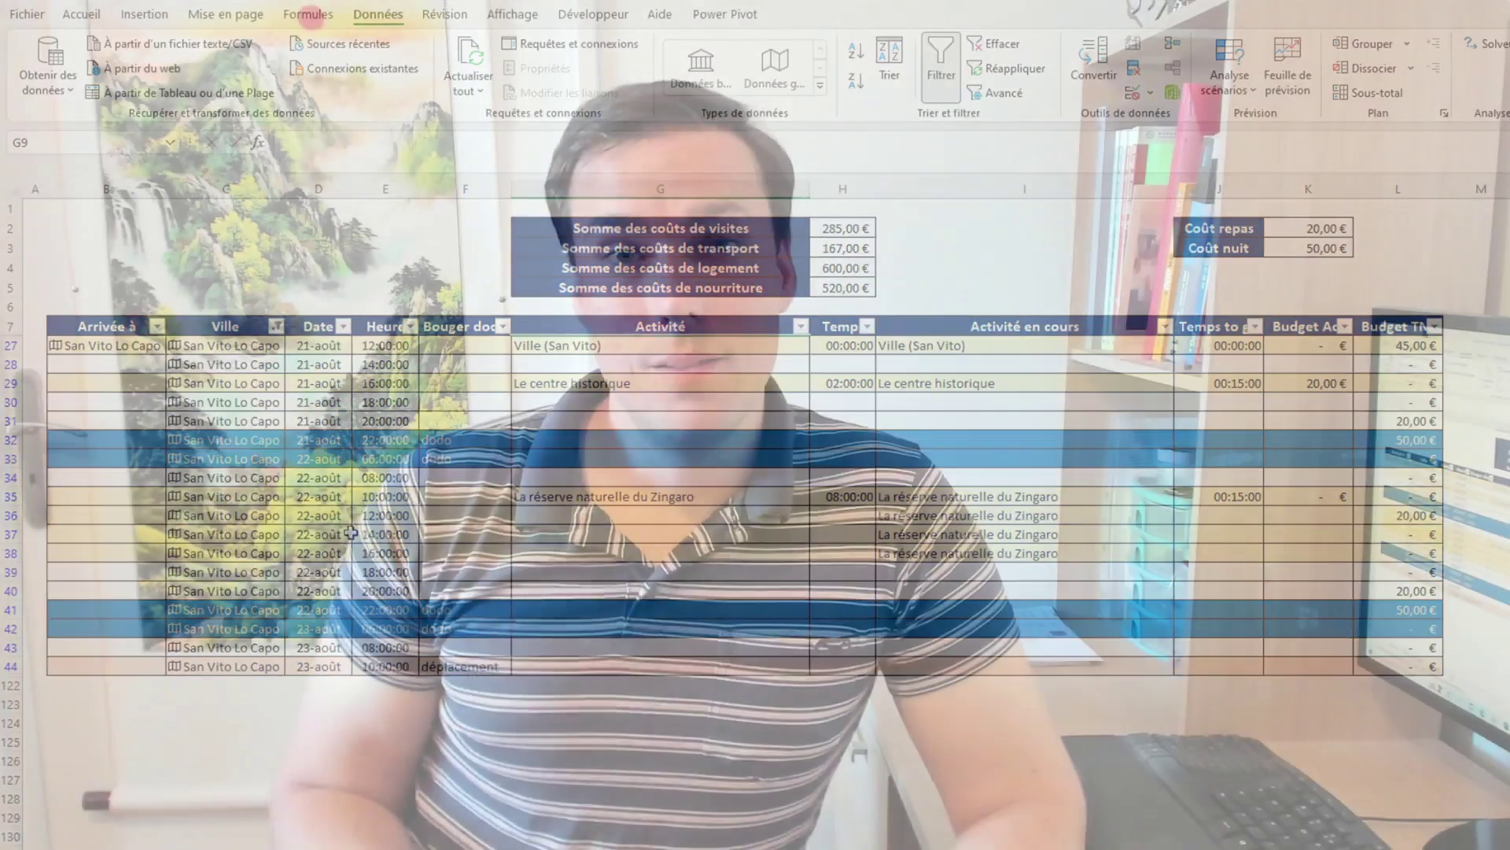